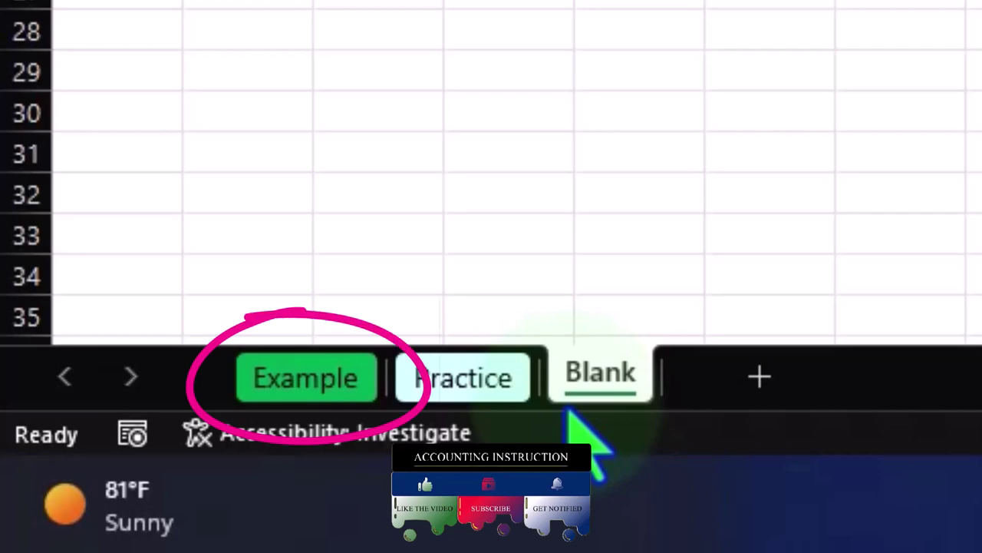
Examine the card deck, random number and results tables across the Example sheet.
{"action": "left_click", "coordinate": [296, 383]}
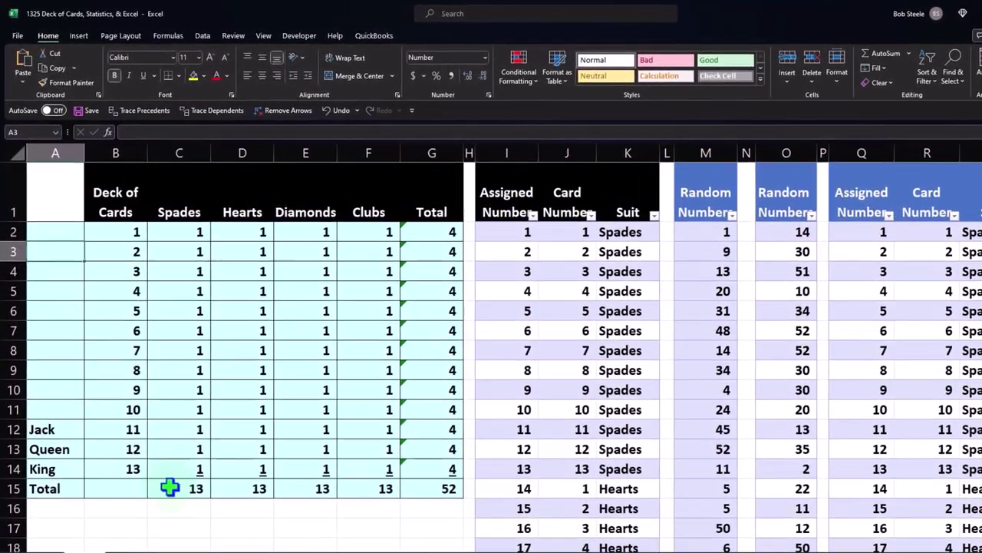
{"action": "left_click", "coordinate": [189, 515]}
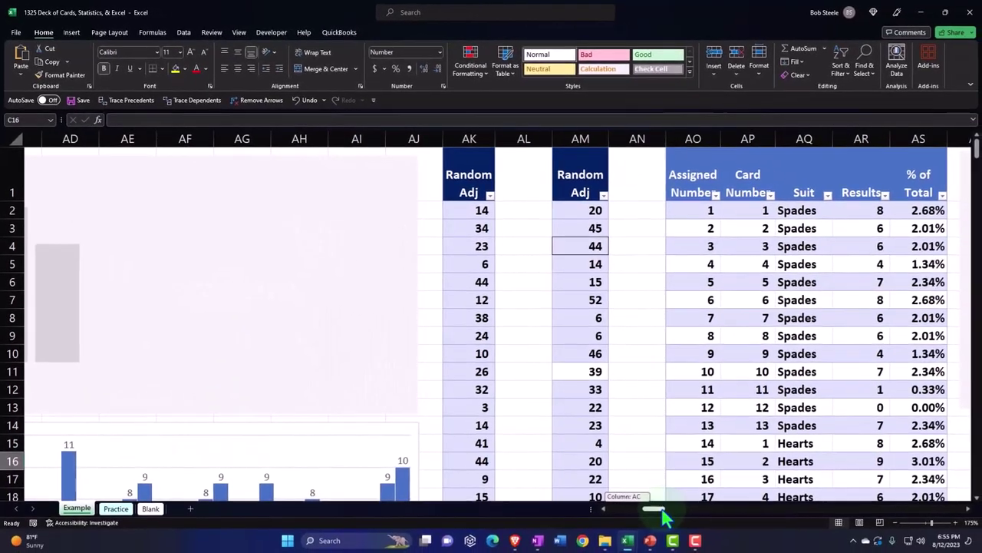
{"action": "left_click_drag", "start_coordinate": [668, 509], "coordinate": [601, 513]}
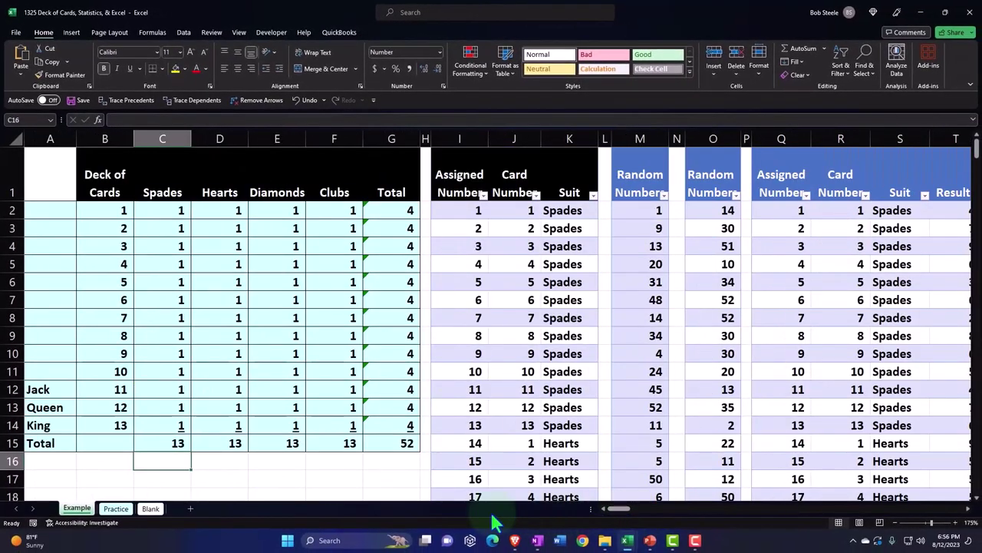
On the Blank sheet, choose the Currency format for all cells with negative numbers in red parentheses.
{"action": "left_click", "coordinate": [160, 510]}
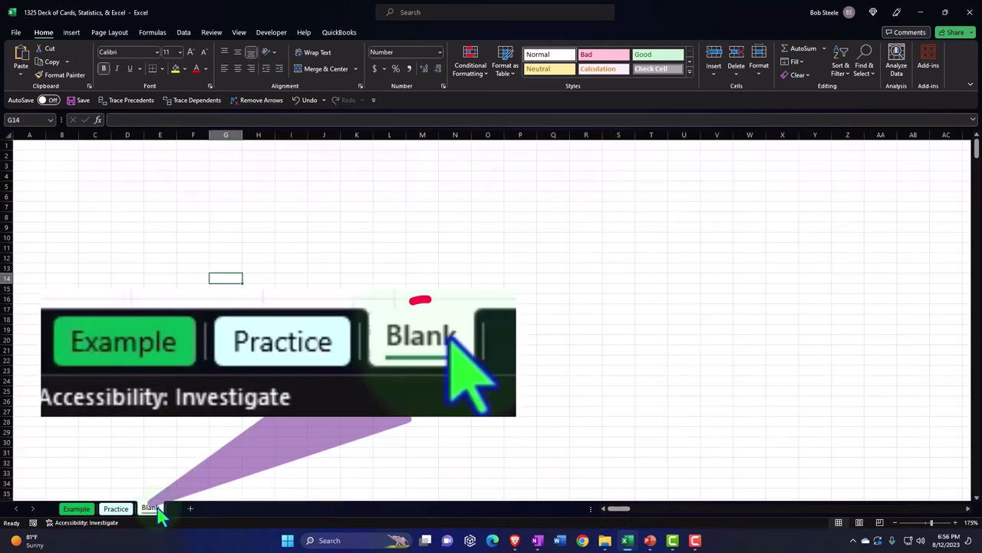
{"action": "left_click", "coordinate": [188, 279]}
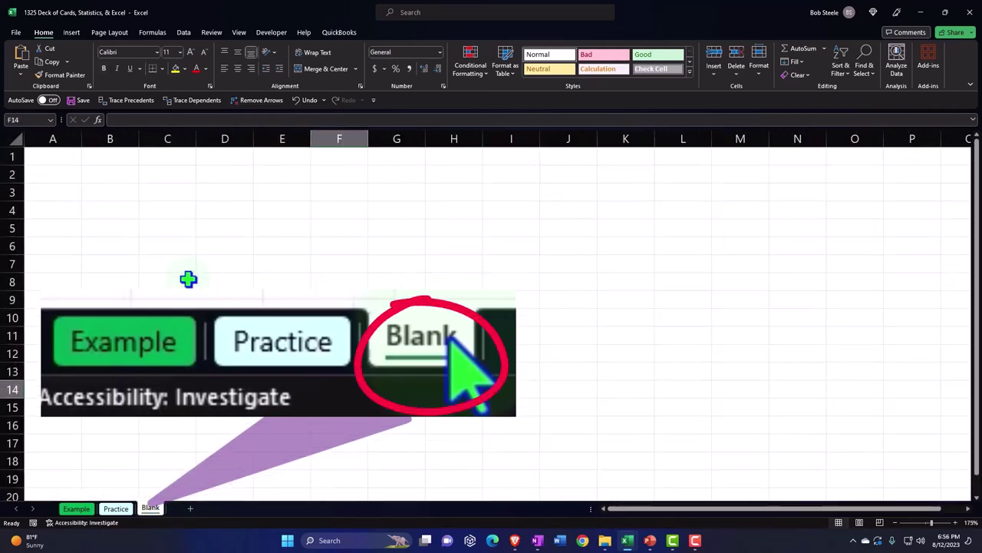
{"action": "scroll", "coordinate": [188, 279], "scroll_direction": "up", "scroll_amount": 10}
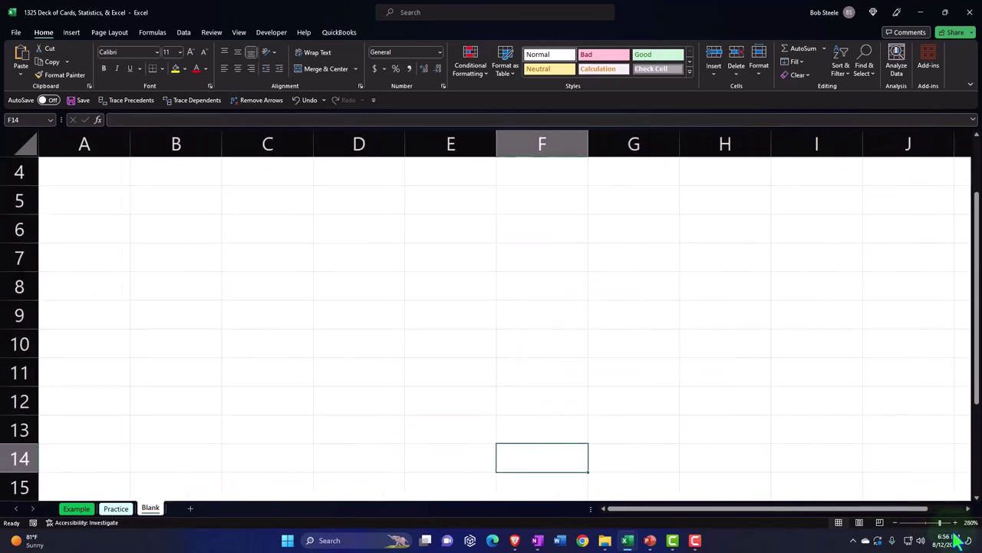
{"action": "scroll", "coordinate": [335, 390], "scroll_direction": "up", "scroll_amount": 1}
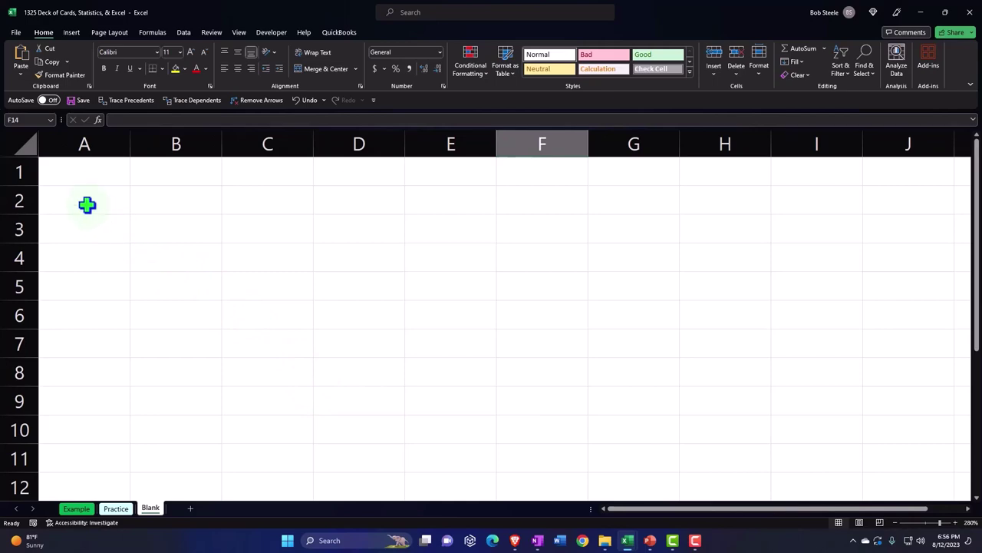
{"action": "left_click", "coordinate": [27, 151]}
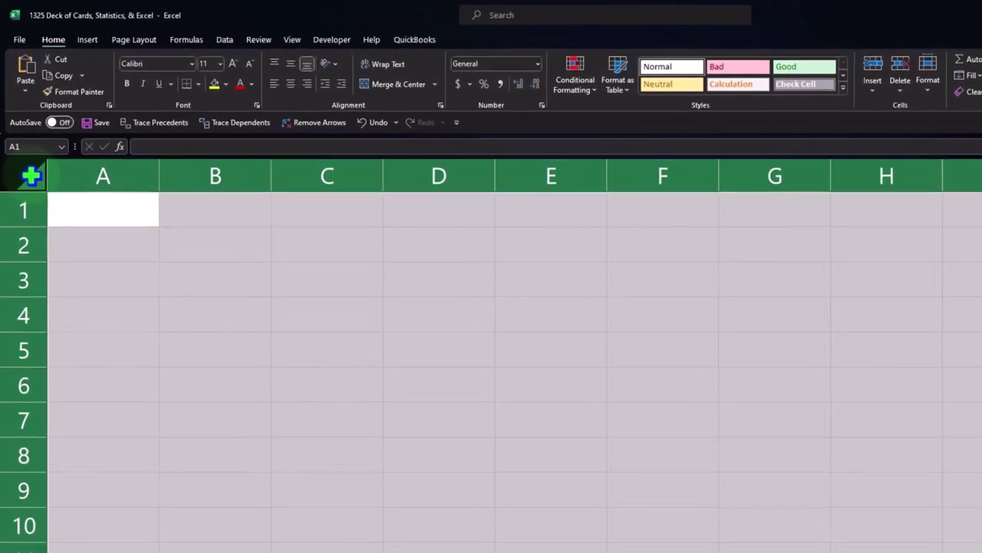
{"action": "right_click", "coordinate": [151, 263]}
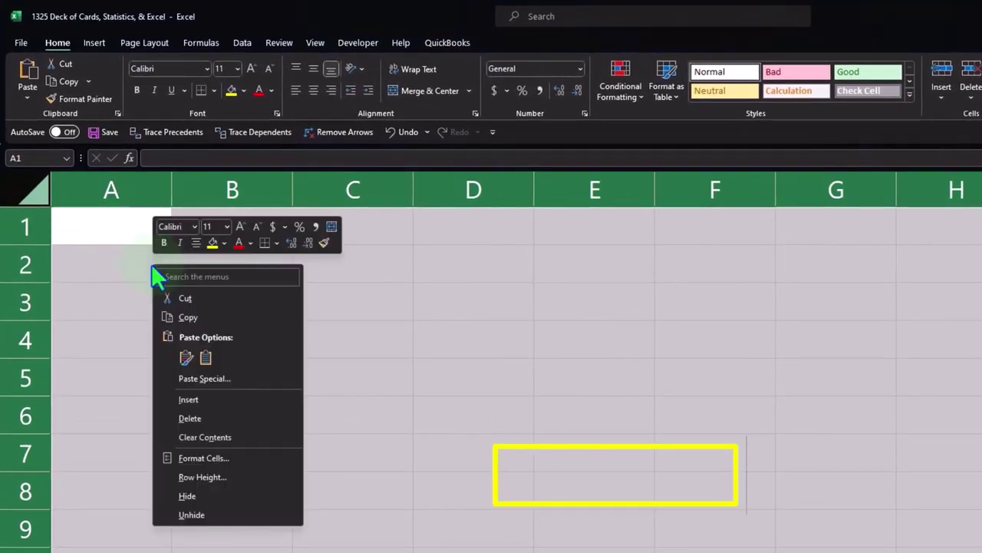
{"action": "left_click", "coordinate": [198, 457]}
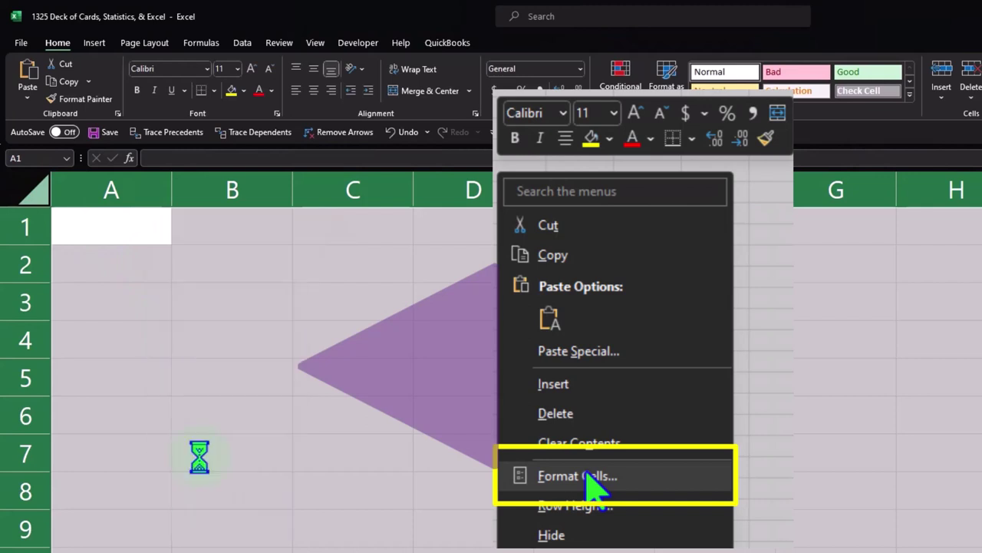
{"action": "left_click_drag", "start_coordinate": [161, 296], "coordinate": [382, 237]}
{"action": "left_click", "coordinate": [280, 303]}
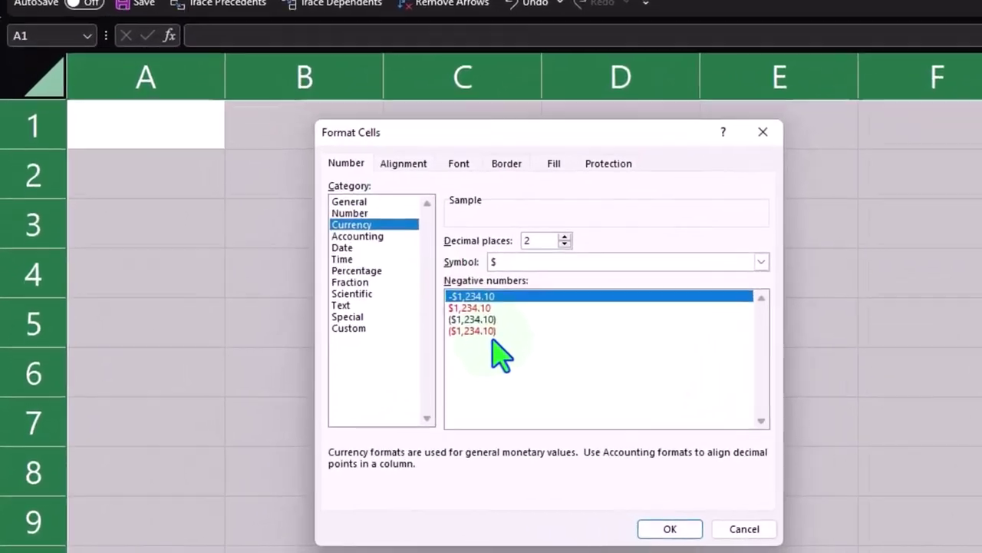
{"action": "left_click", "coordinate": [375, 384]}
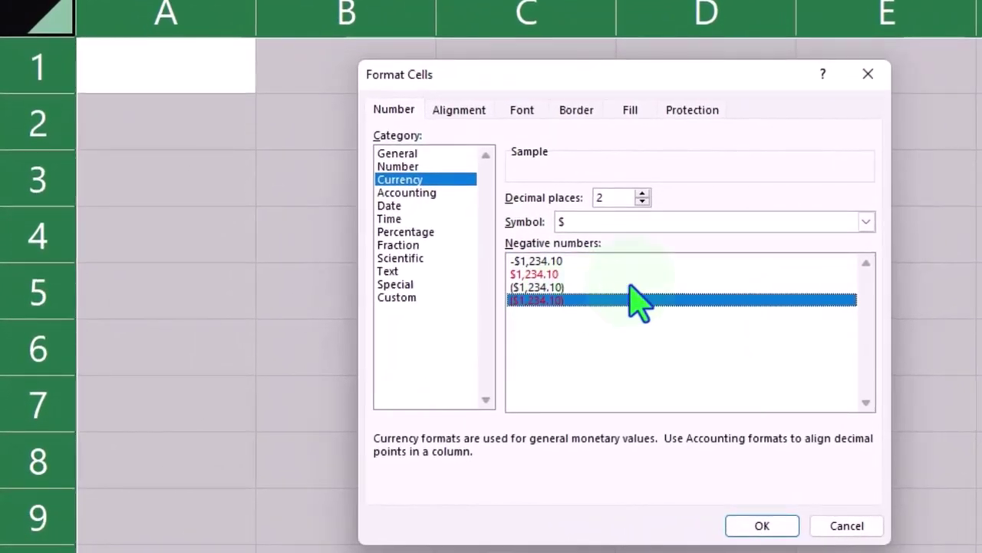
Set the currency symbol to None and the decimal places to 0, and apply the format to all cells.
{"action": "left_click", "coordinate": [866, 223]}
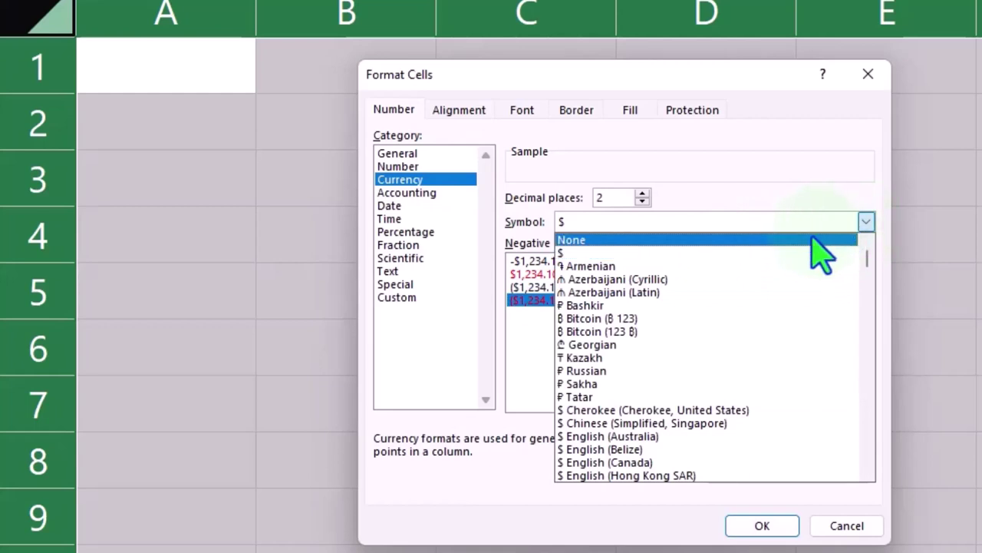
{"action": "left_click", "coordinate": [822, 241]}
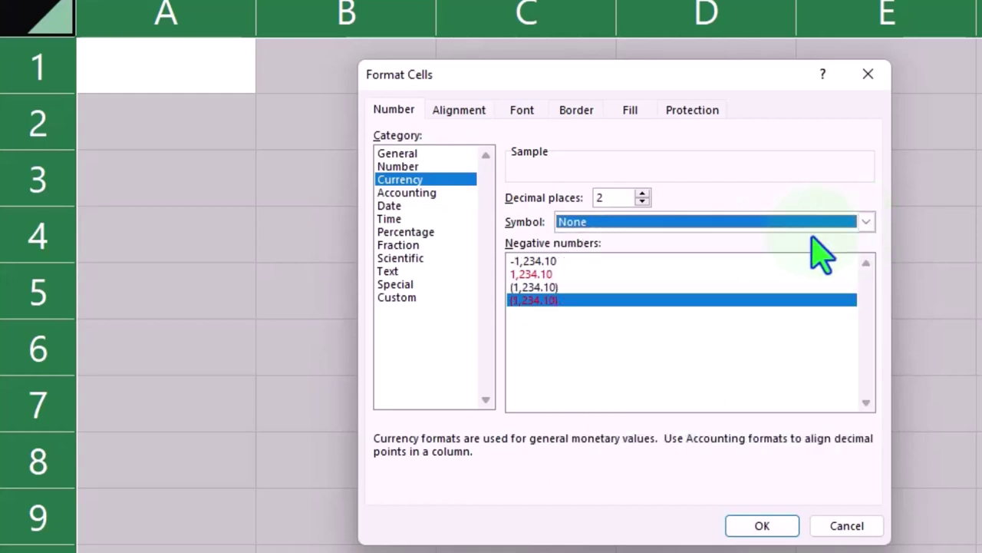
{"action": "left_click", "coordinate": [642, 201]}
{"action": "left_click", "coordinate": [642, 201]}
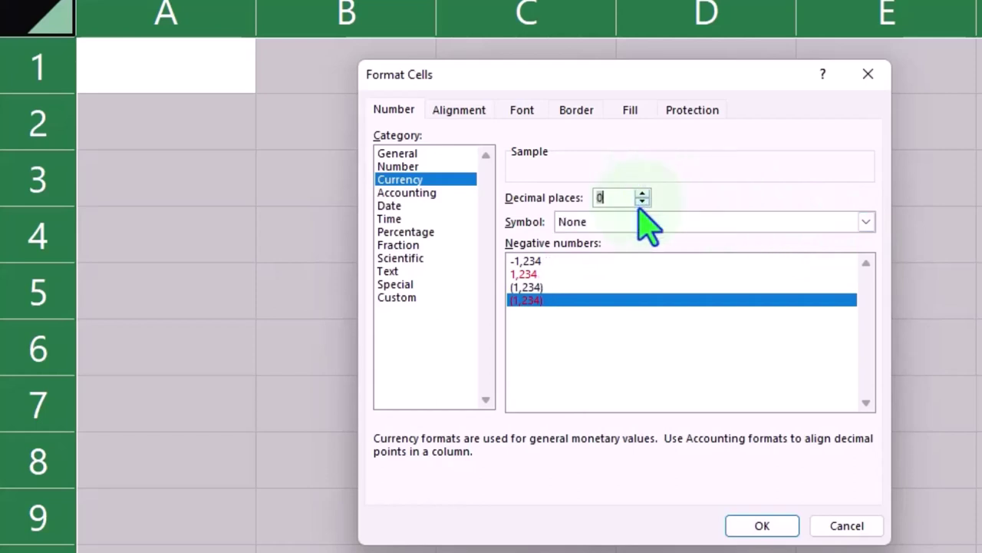
{"action": "left_click", "coordinate": [762, 528]}
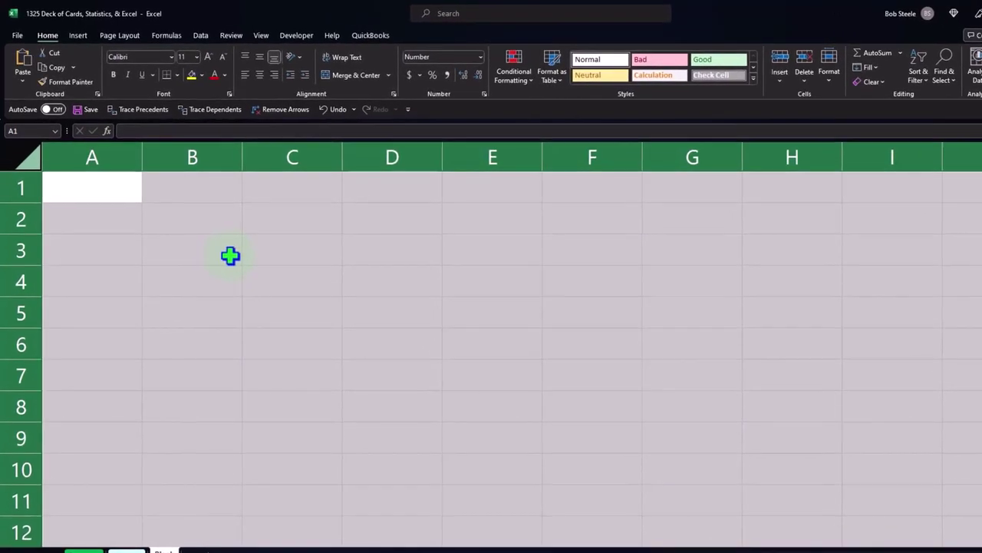
Enter the heading "Deck of Cards" in cell B1.
{"action": "left_click", "coordinate": [107, 222]}
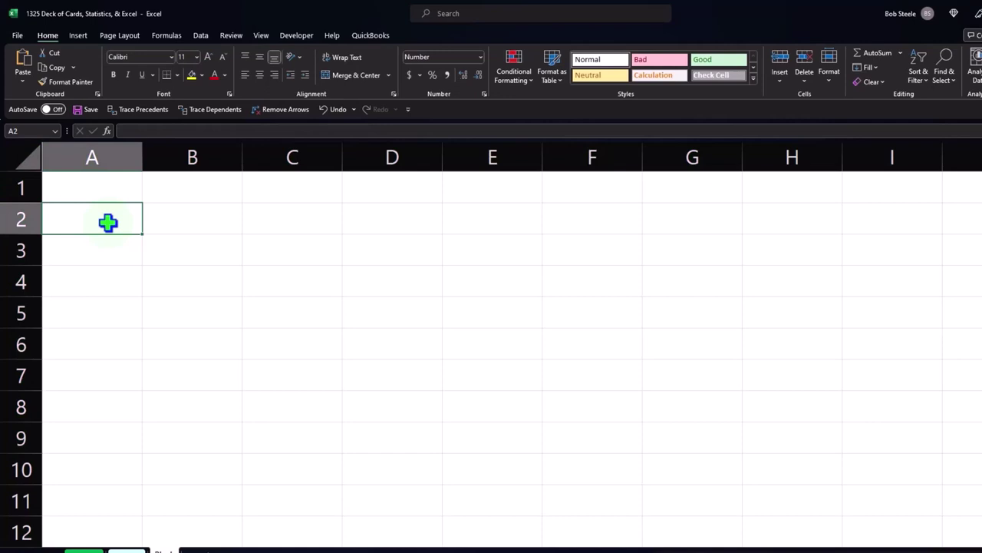
{"action": "key", "text": "Right"}
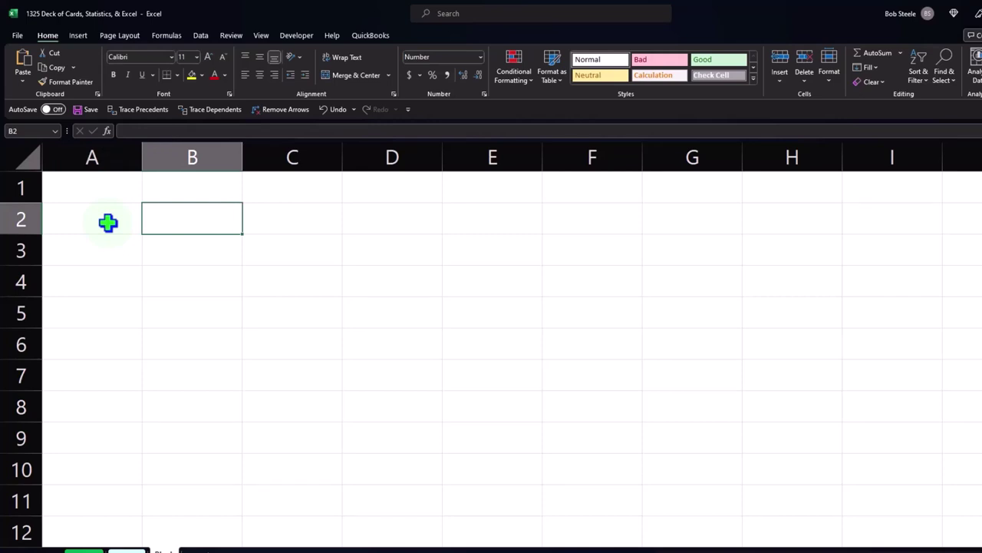
{"action": "key", "text": "Up"}
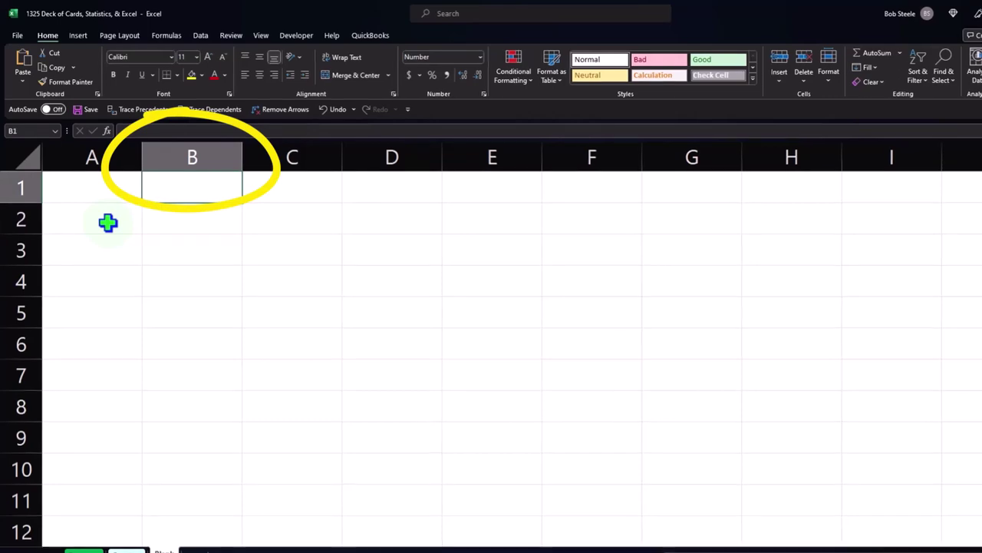
{"action": "type", "text": "Deck of Cards"}
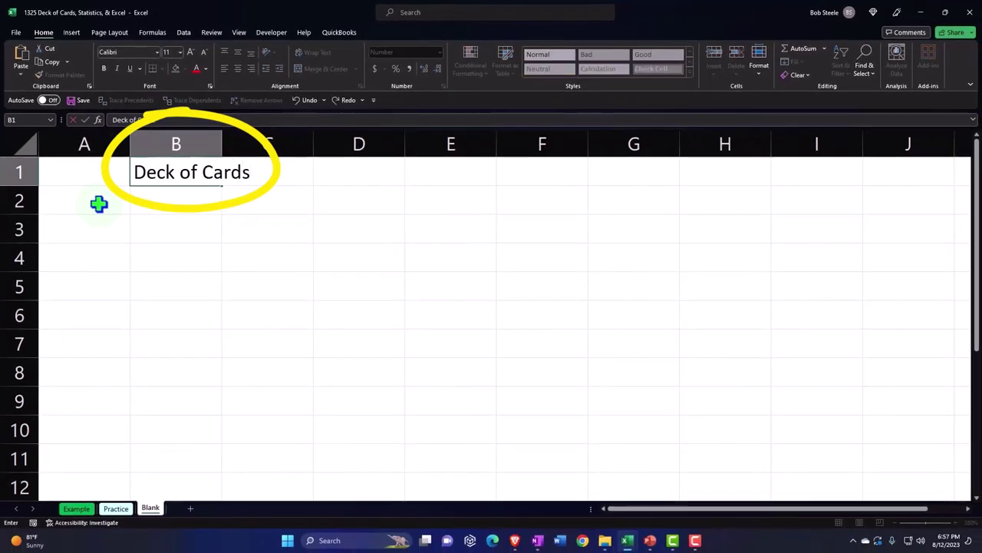
{"action": "key", "text": "Return"}
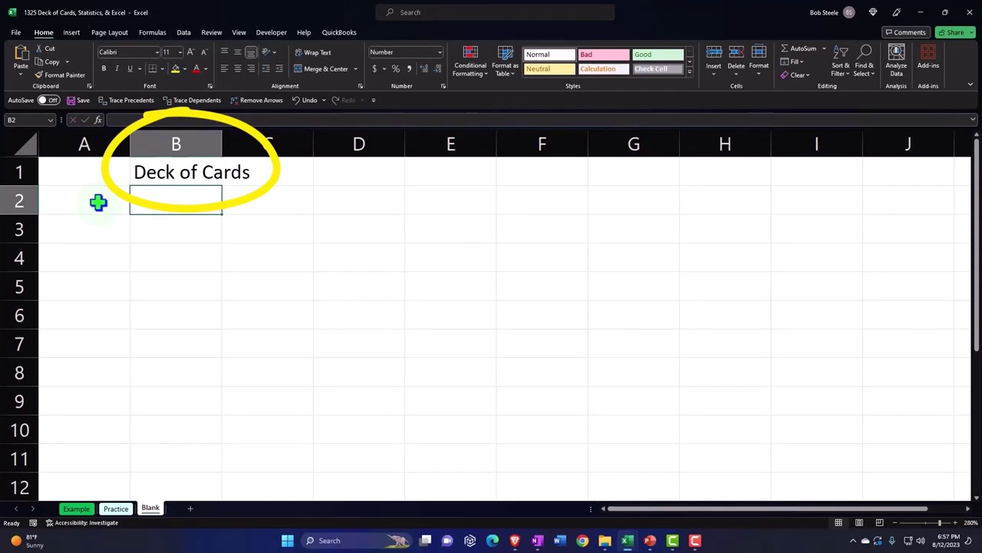
Make the whole Blank sheet bold.
{"action": "left_click", "coordinate": [26, 150]}
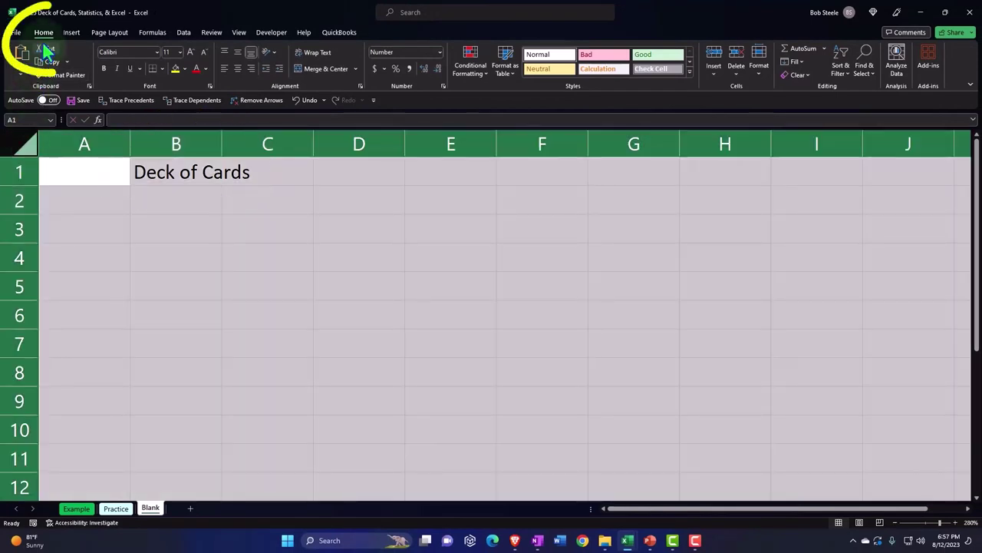
{"action": "left_click", "coordinate": [105, 69]}
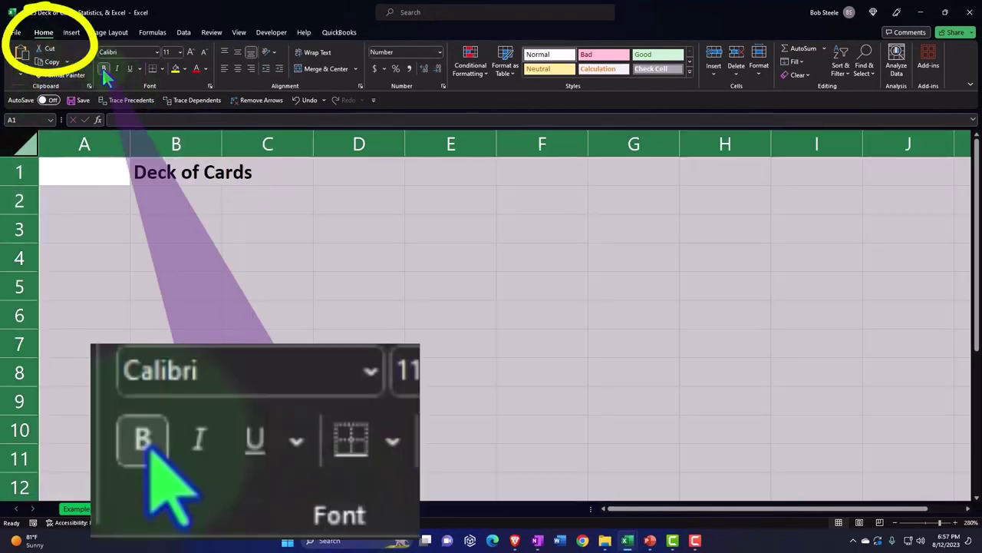
{"action": "left_click", "coordinate": [267, 314]}
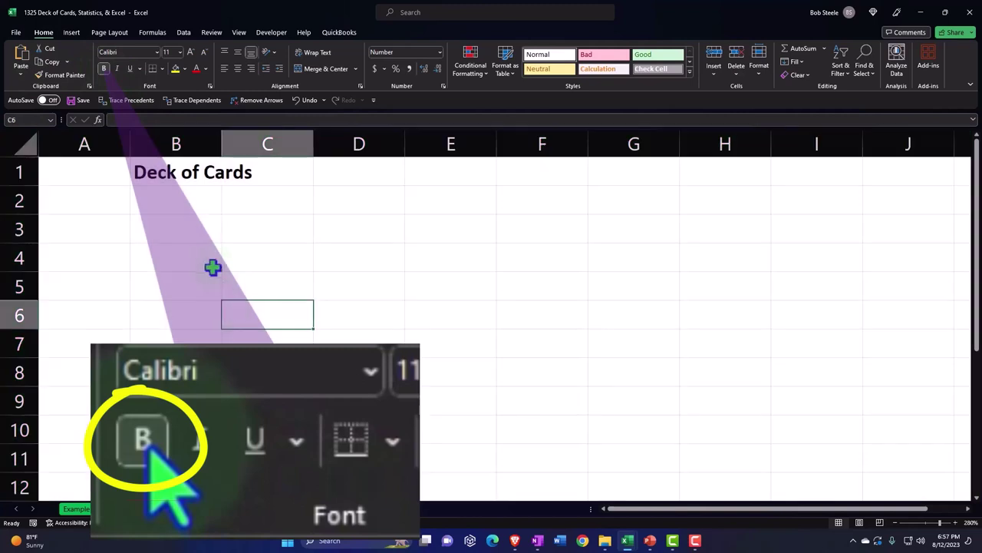
Wrap and center the "Deck of Cards" heading in cell B1.
{"action": "left_click", "coordinate": [186, 175]}
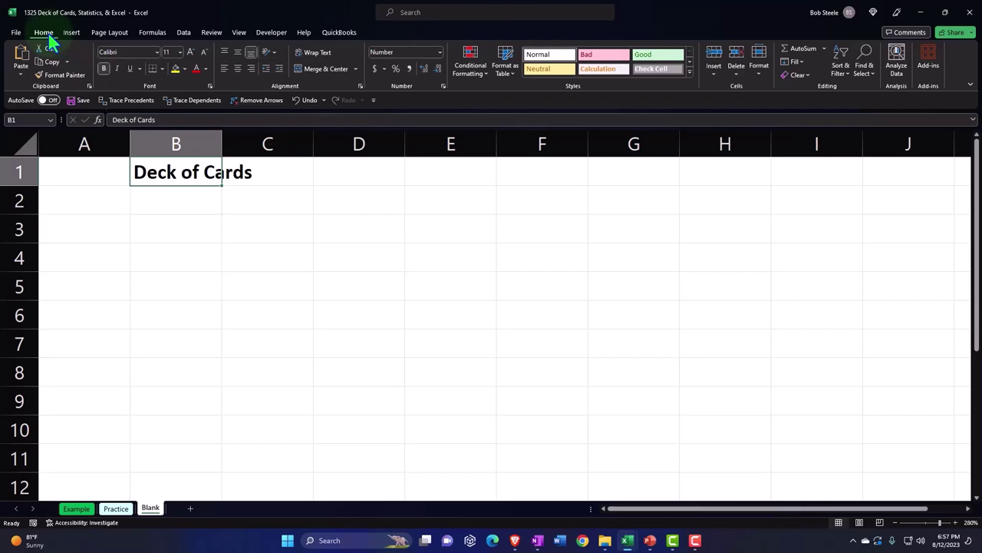
{"action": "left_click", "coordinate": [303, 51]}
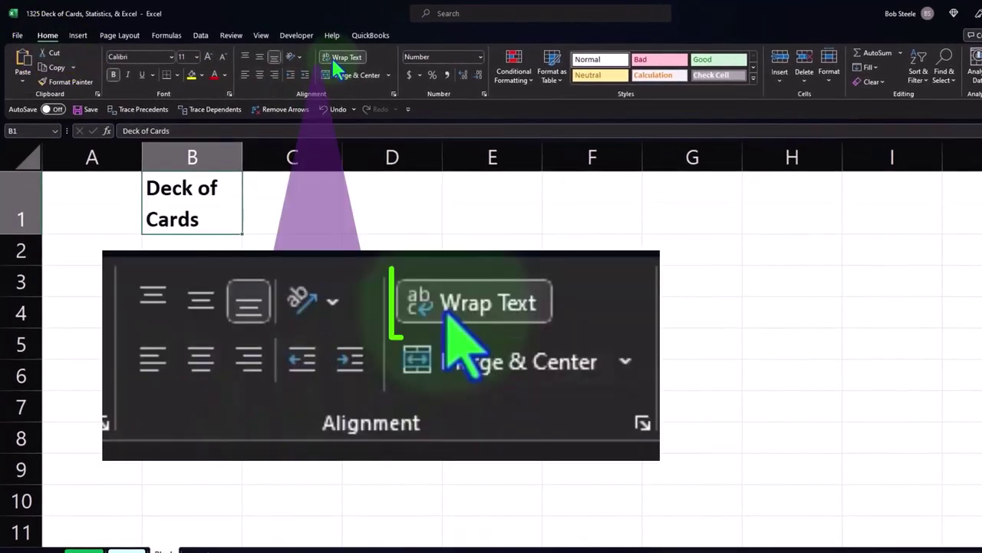
{"action": "left_click", "coordinate": [261, 74]}
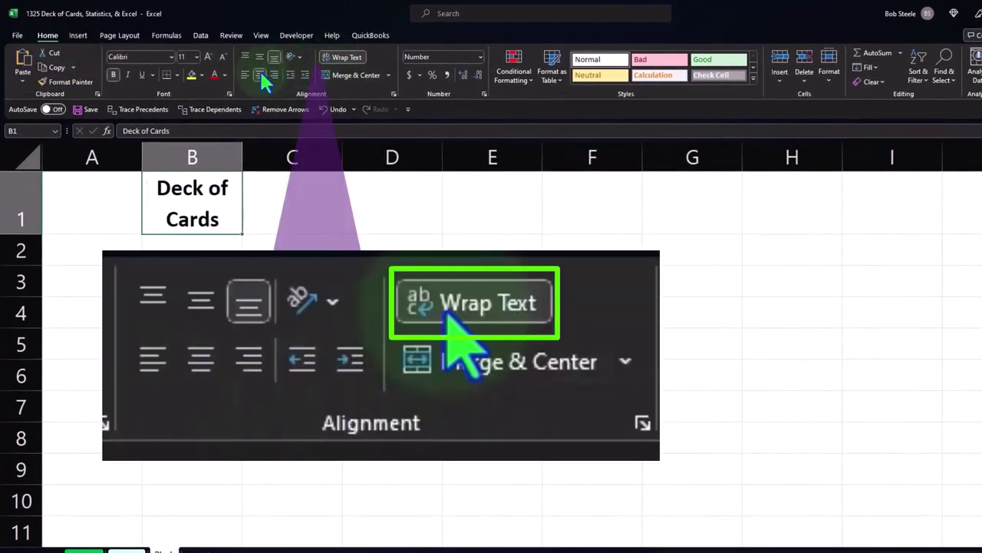
Enter the card numbers 1, 2, 3 and 4 in cells B2 through B5.
{"action": "left_click", "coordinate": [218, 248]}
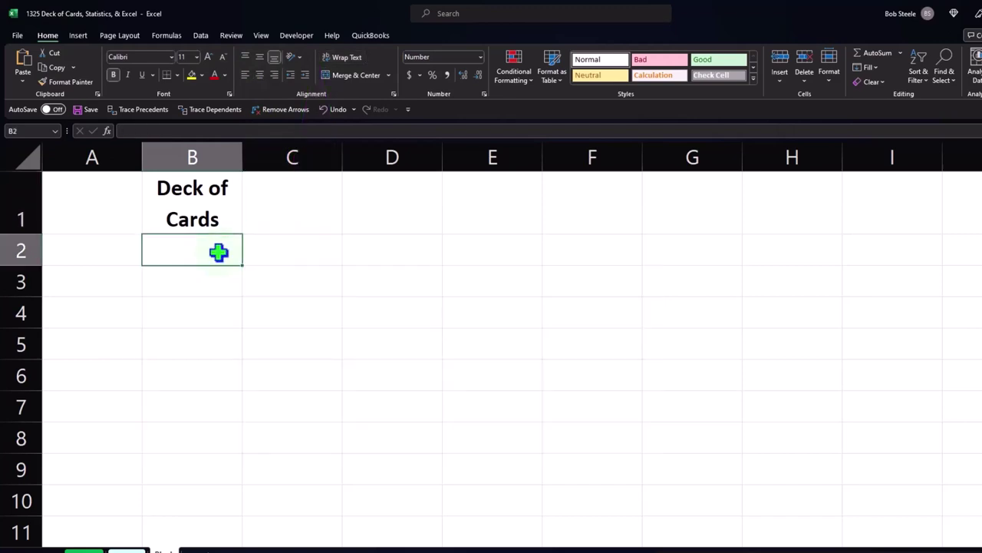
{"action": "type", "text": "1"}
{"action": "key", "text": "Return"}
{"action": "type", "text": "2"}
{"action": "key", "text": "Return"}
{"action": "type", "text": "3"}
{"action": "key", "text": "Return"}
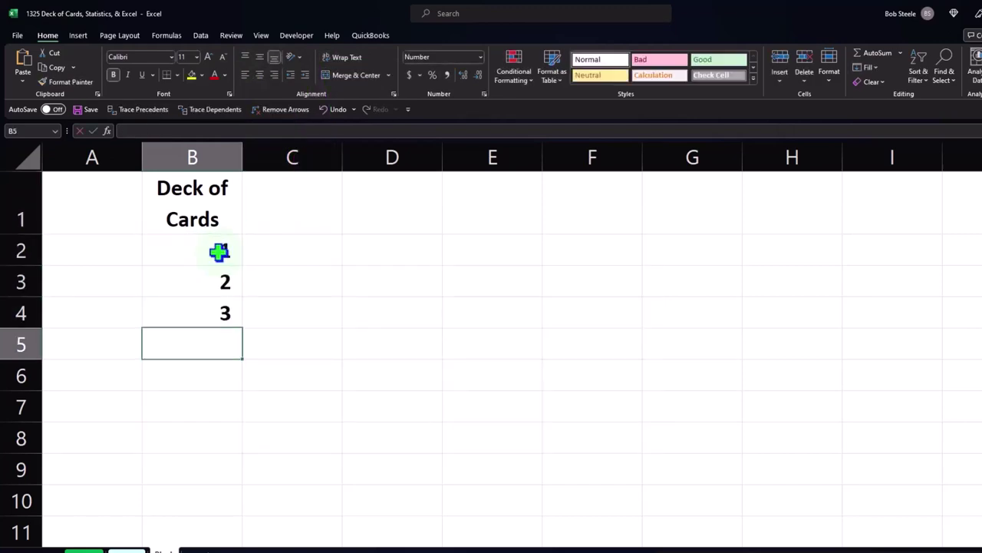
{"action": "type", "text": "4"}
{"action": "key", "text": "Return"}
Extend the number series from B2:B5 down to 10 in cell B11.
{"action": "left_click_drag", "start_coordinate": [219, 252], "coordinate": [218, 343]}
{"action": "scroll", "coordinate": [217, 344], "scroll_direction": "down", "scroll_amount": 1}
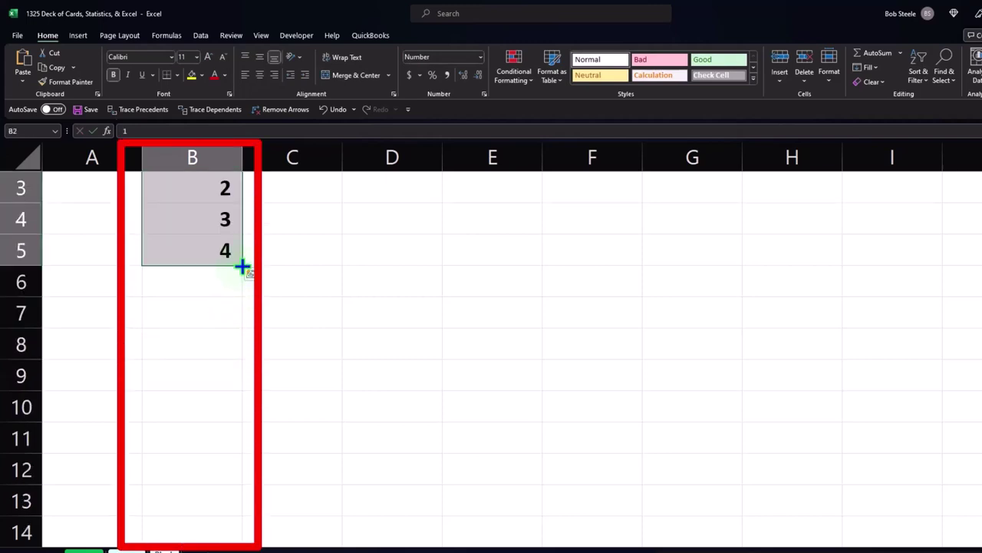
{"action": "left_click_drag", "start_coordinate": [242, 267], "coordinate": [237, 447]}
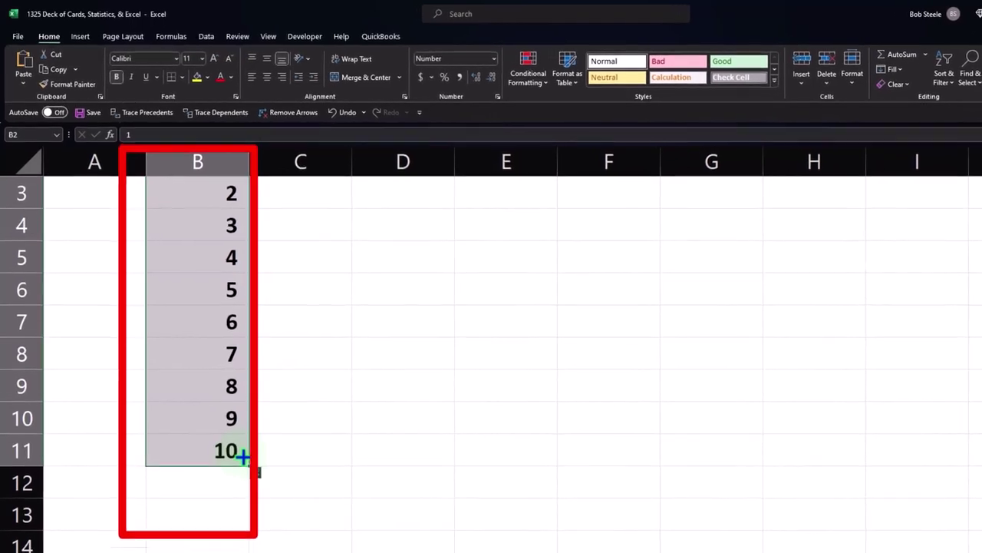
Enter the face card labels Jack, Queen and King in cells A12 through A14.
{"action": "left_click", "coordinate": [110, 486]}
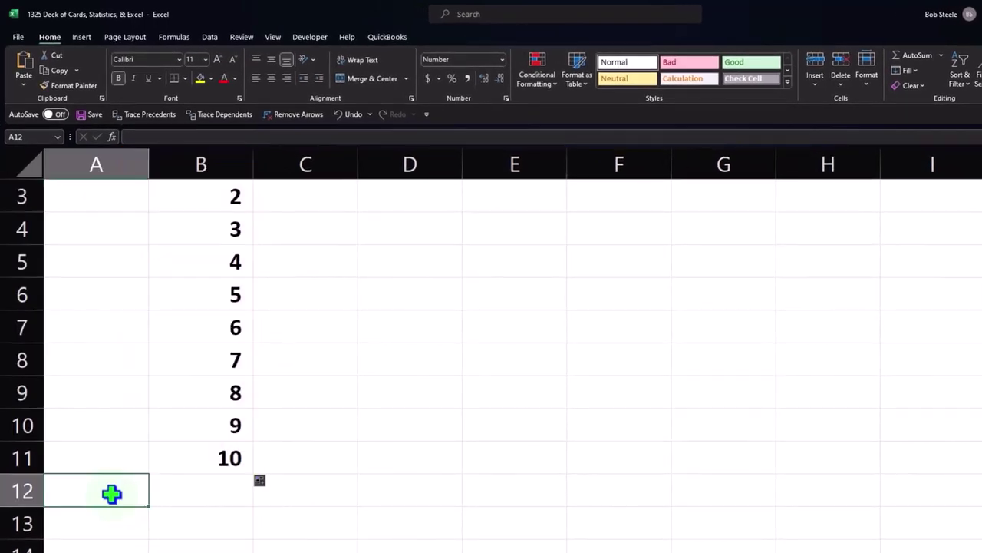
{"action": "type", "text": "Jack"}
{"action": "key", "text": "Return"}
{"action": "type", "text": "Qu"}
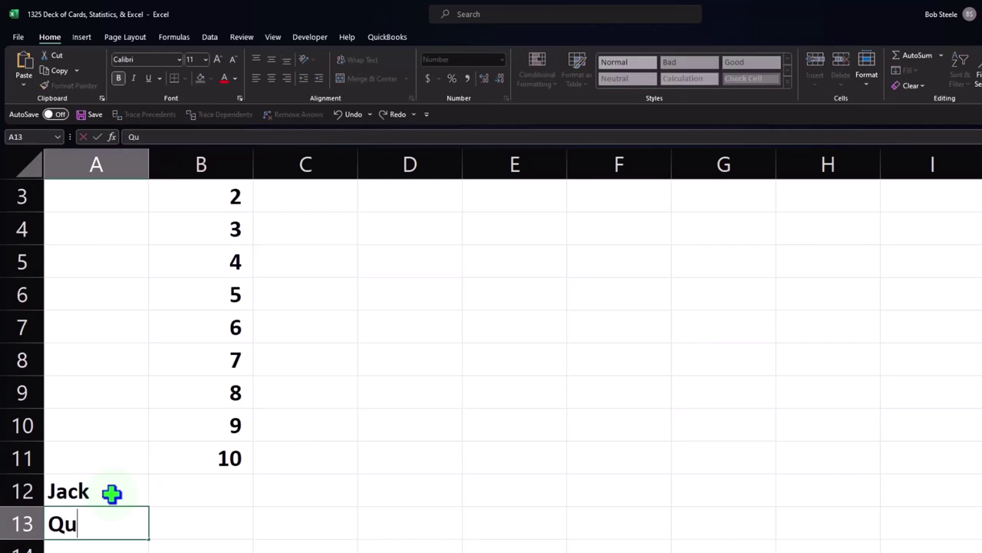
{"action": "type", "text": "een"}
{"action": "key", "text": "Return"}
{"action": "type", "text": "K"}
{"action": "type", "text": "ing"}
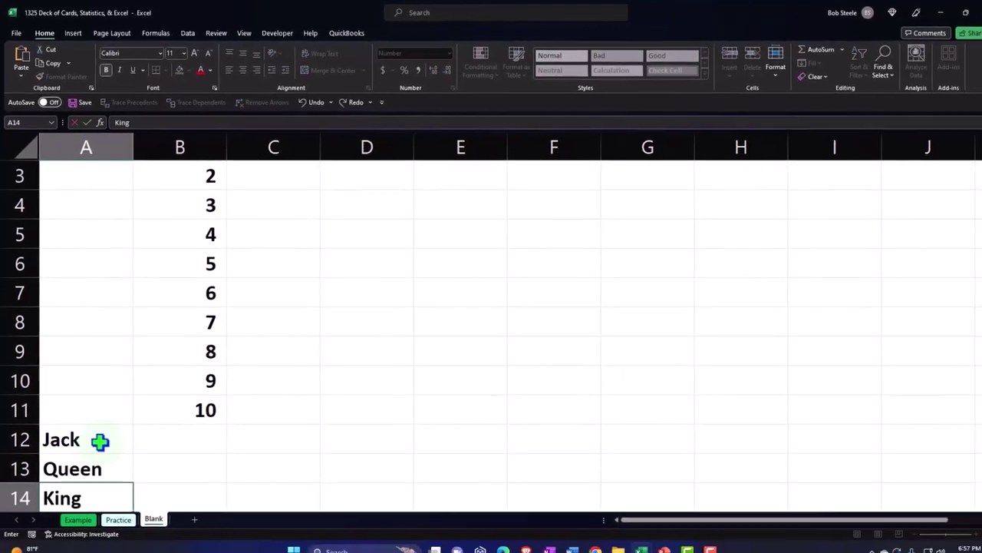
{"action": "key", "text": "Tab"}
{"action": "key", "text": "Up"}
{"action": "key", "text": "Up"}
{"action": "mouse_move", "coordinate": [27, 419]}
{"action": "left_mouse_down"}
{"action": "mouse_move", "coordinate": [31, 514]}
{"action": "mouse_move", "coordinate": [49, 399]}
{"action": "left_mouse_up"}
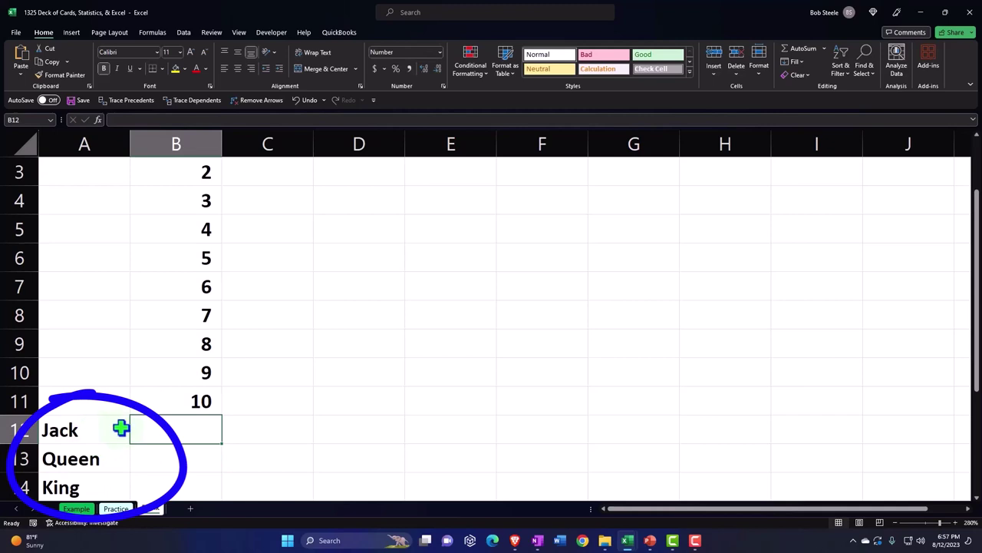
Extend the number series from B10:B11 down to 13 in cell B14, beside the King label.
{"action": "mouse_move", "coordinate": [189, 375]}
{"action": "left_mouse_down"}
{"action": "mouse_move", "coordinate": [211, 403]}
{"action": "mouse_move", "coordinate": [222, 488]}
{"action": "left_mouse_up"}
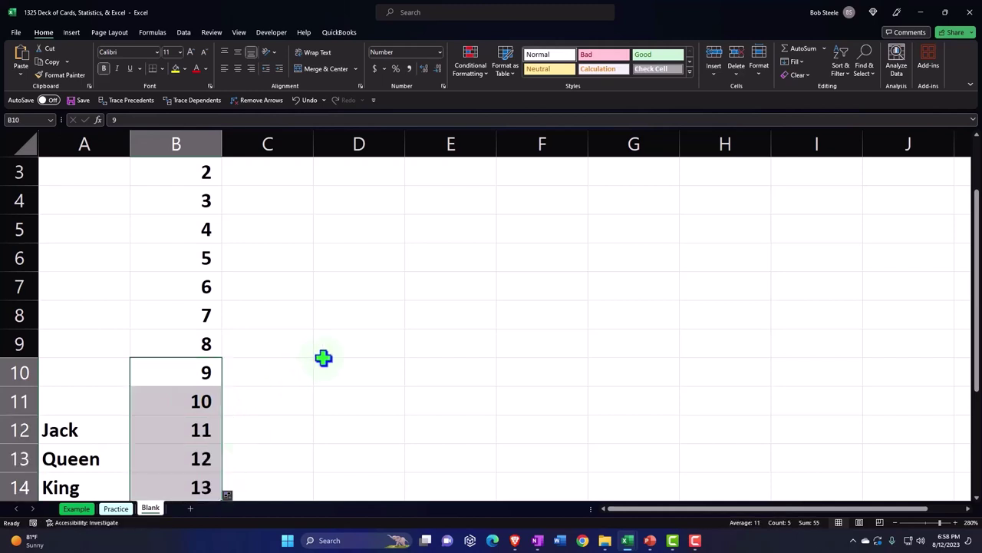
{"action": "scroll", "coordinate": [323, 357], "scroll_direction": "down", "scroll_amount": 1}
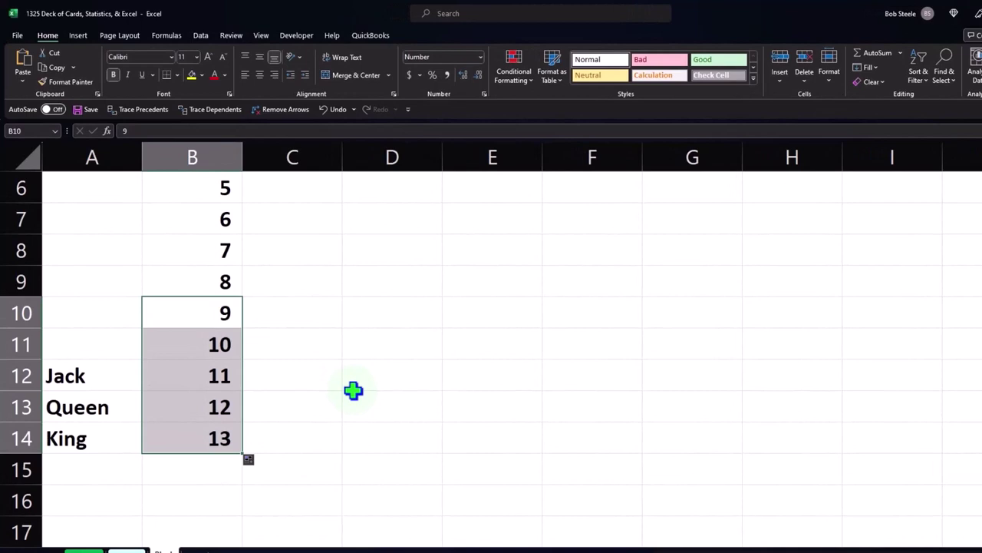
{"action": "left_click", "coordinate": [115, 375]}
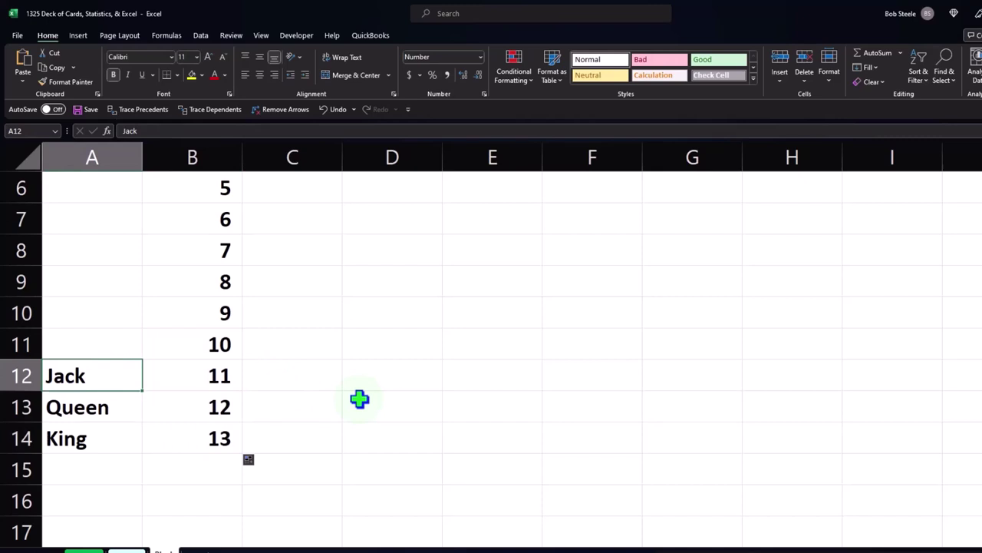
Enter the headings Spades, Hearts, Diamonds, Clubs and Total in cells C1 through G1.
{"action": "scroll", "coordinate": [359, 399], "scroll_direction": "up", "scroll_amount": 2}
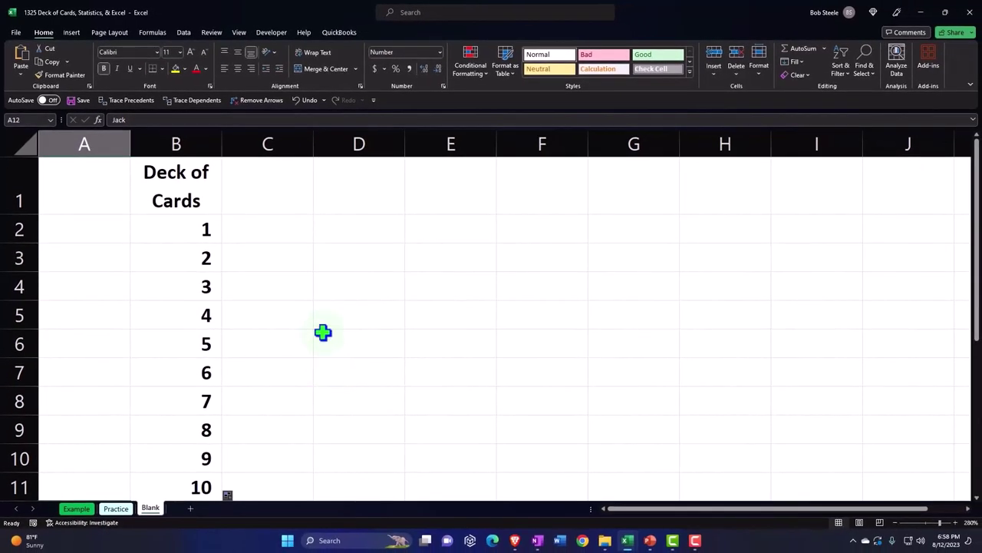
{"action": "left_click", "coordinate": [268, 194]}
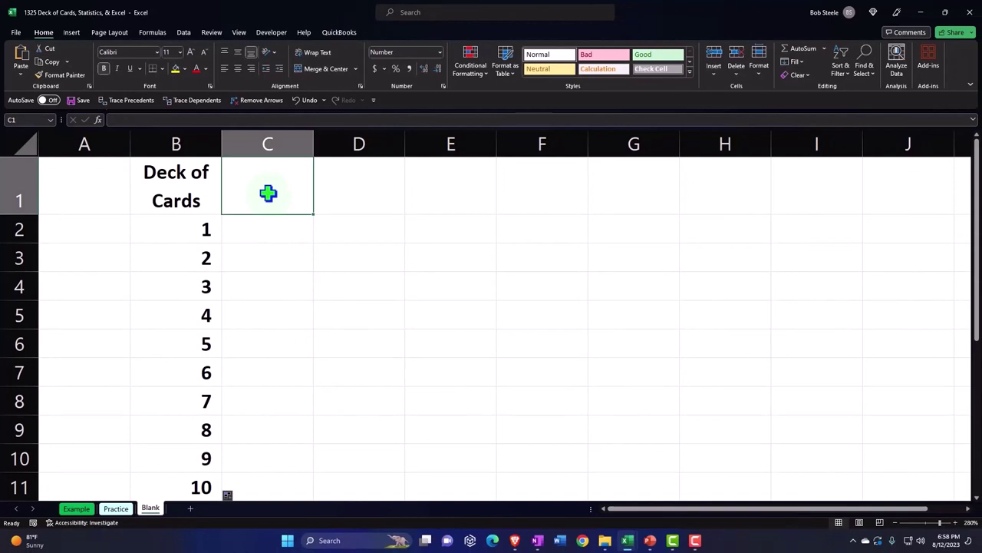
{"action": "type", "text": "Sp"}
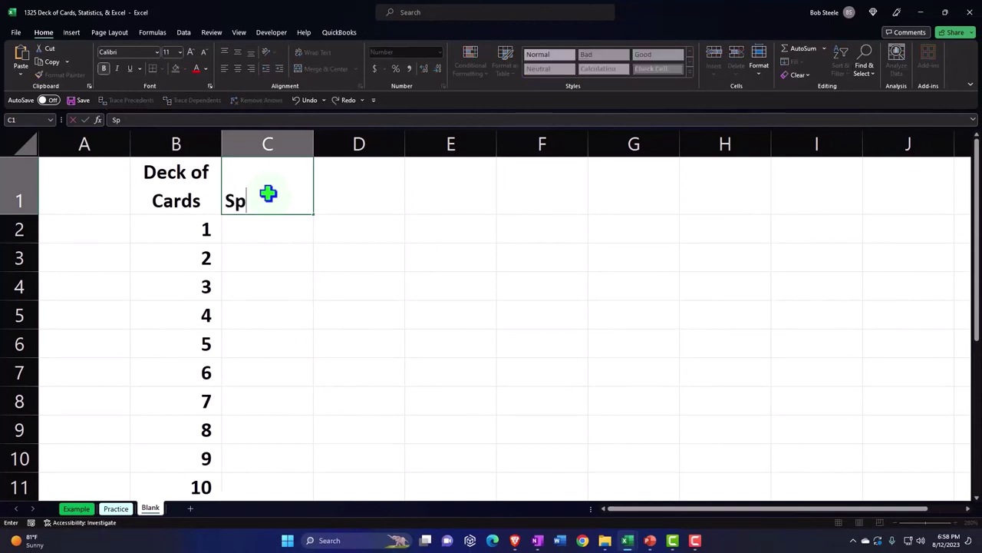
{"action": "type", "text": "ades"}
{"action": "key", "text": "Tab"}
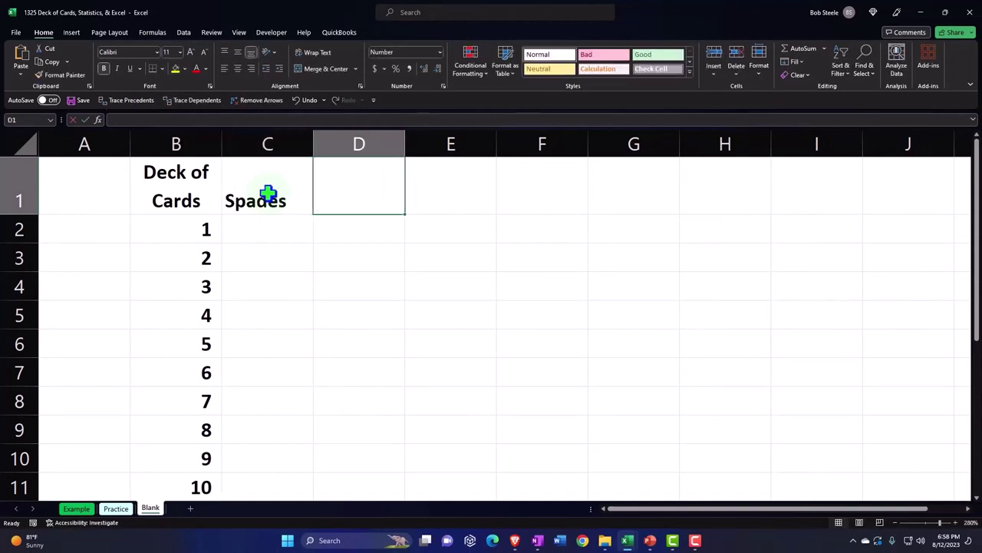
{"action": "type", "text": "Hearts"}
{"action": "key", "text": "Tab"}
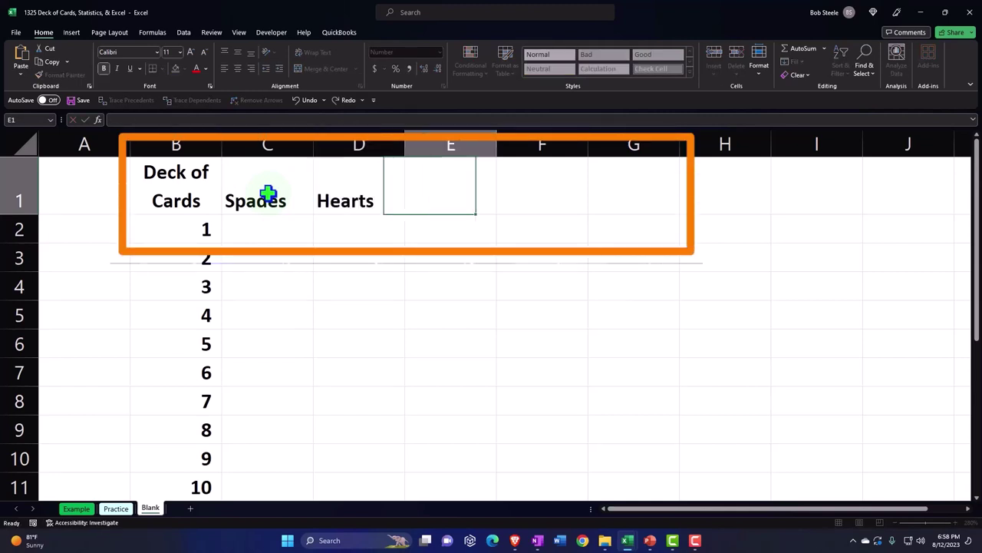
{"action": "type", "text": "Diamonds"}
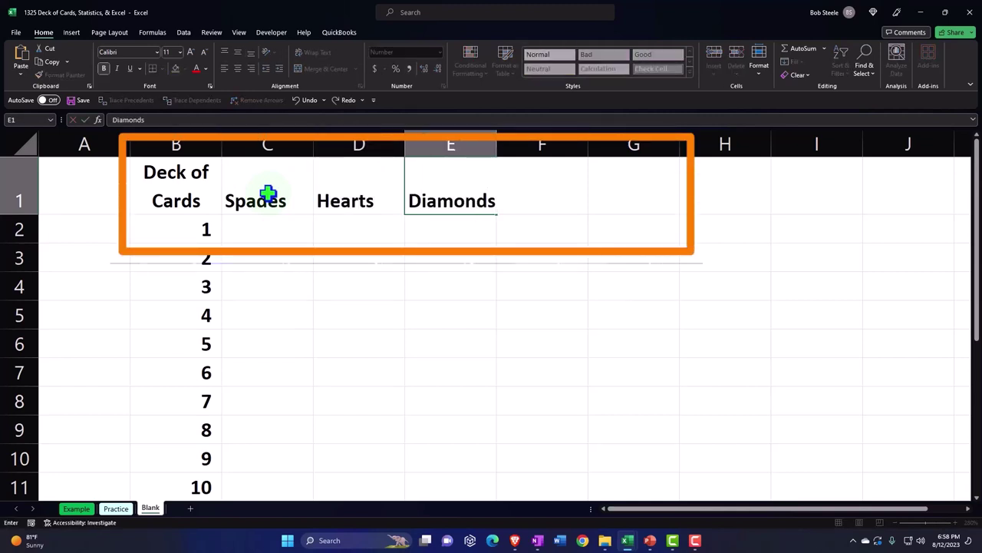
{"action": "key", "text": "Tab"}
{"action": "type", "text": "Clubs"}
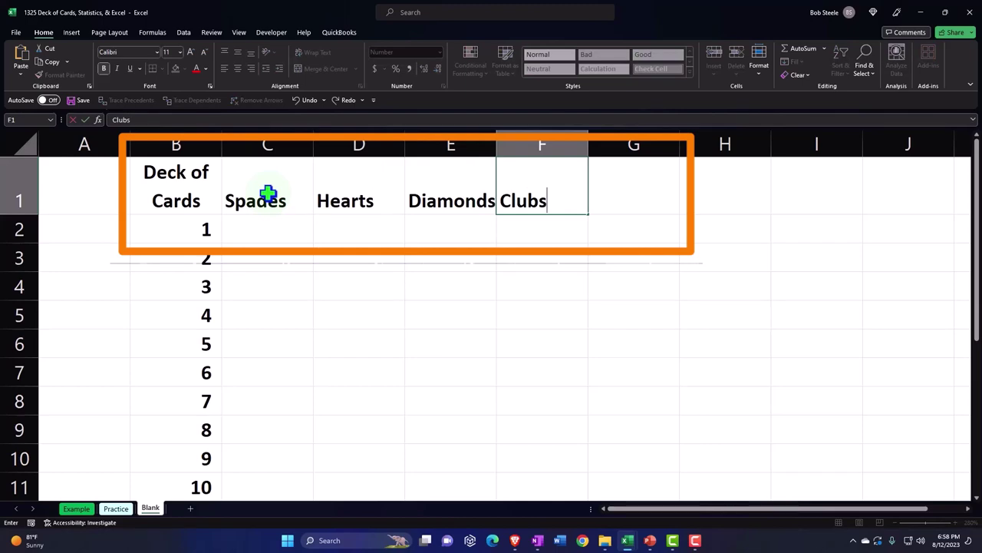
{"action": "key", "text": "Tab"}
{"action": "type", "text": "Total"}
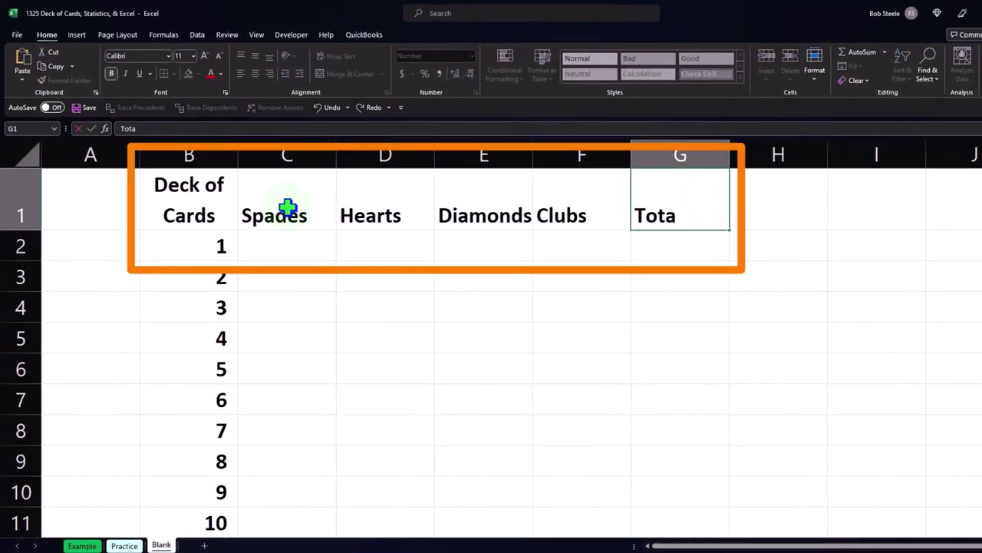
{"action": "key", "text": "Return"}
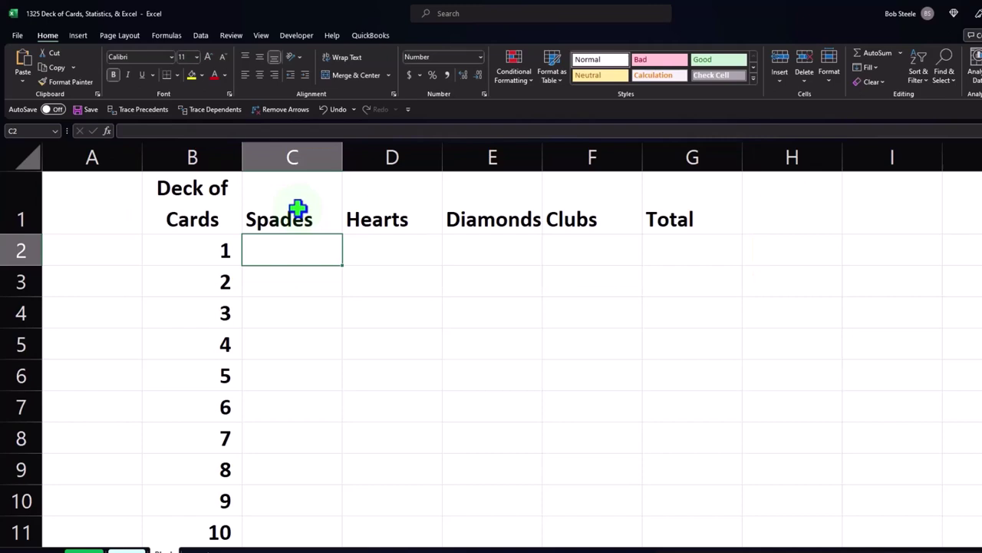
Enter a count of 1 for each of the four suits in cells C2 through F2.
{"action": "type", "text": "1"}
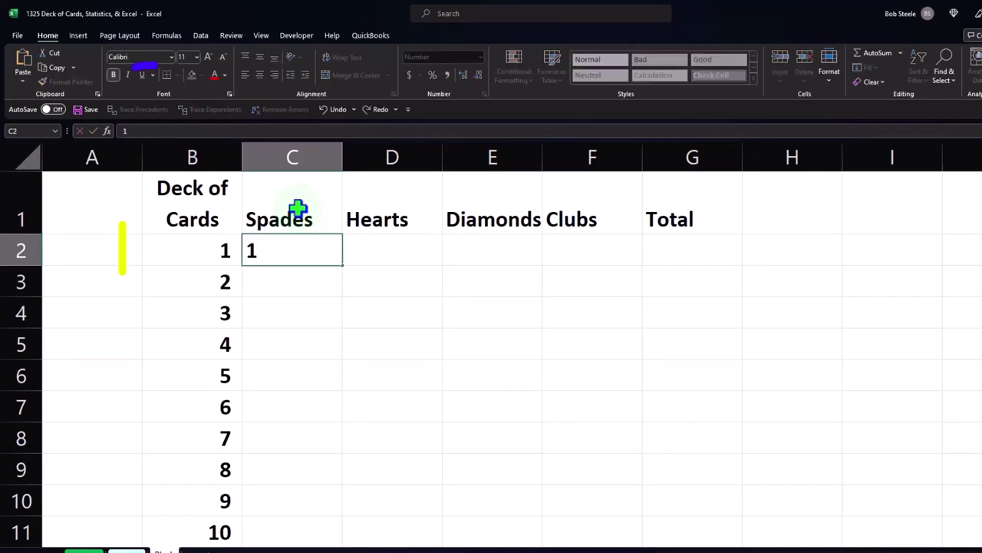
{"action": "key", "text": "Tab"}
{"action": "type", "text": "1"}
{"action": "key", "text": "Tab"}
{"action": "type", "text": "1"}
{"action": "key", "text": "Tab"}
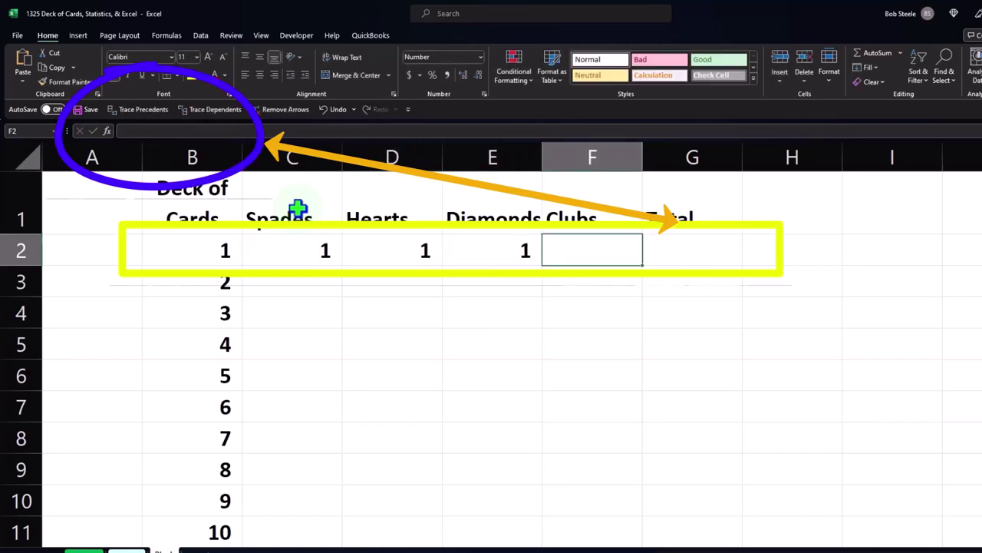
{"action": "key", "text": "Tab"}
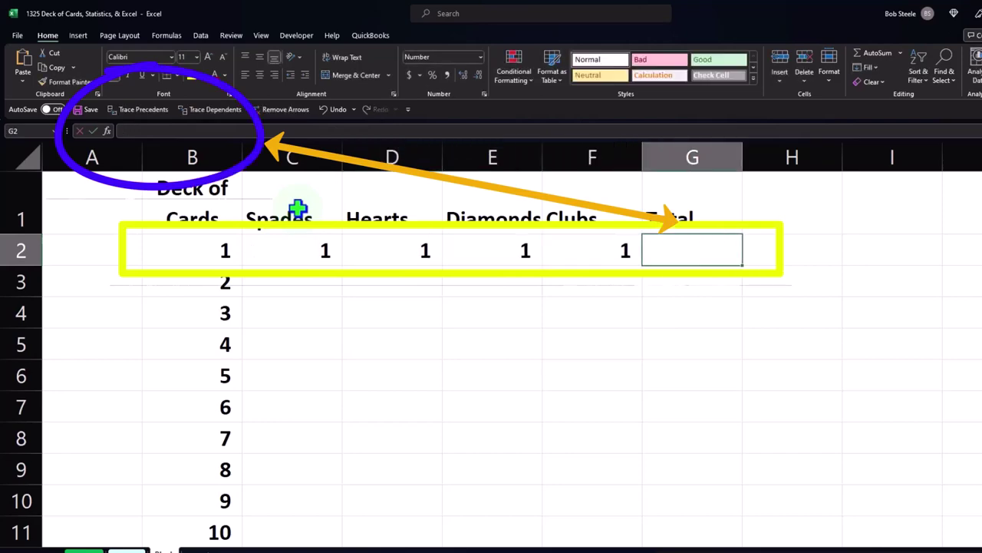
Total the first card's suit counts in cell G2 with a SUM of C2:F2.
{"action": "type", "text": "=sum"}
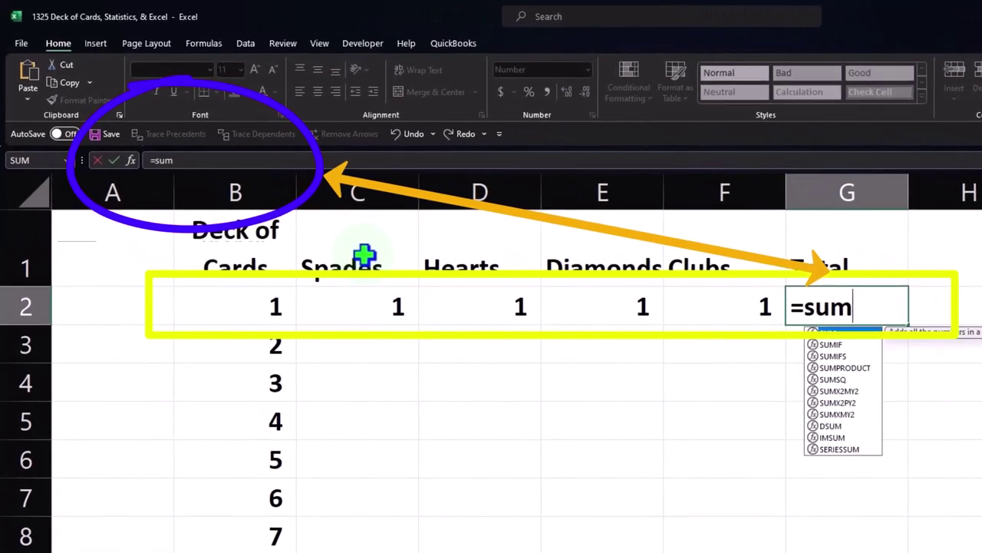
{"action": "type", "text": "("}
{"action": "key", "text": "Left"}
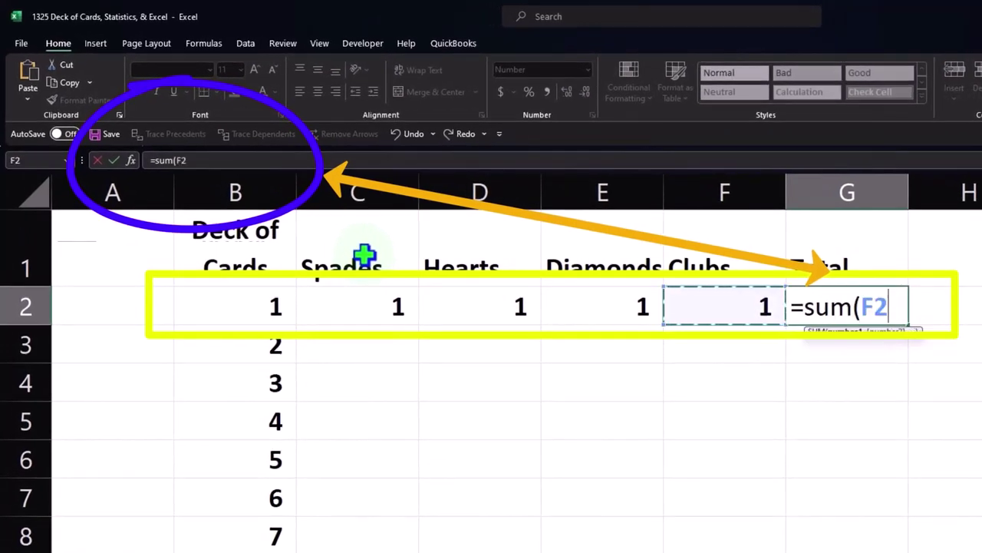
{"action": "key", "text": "shift+Left"}
{"action": "key", "text": "shift+Left"}
{"action": "key", "text": "shift+Left"}
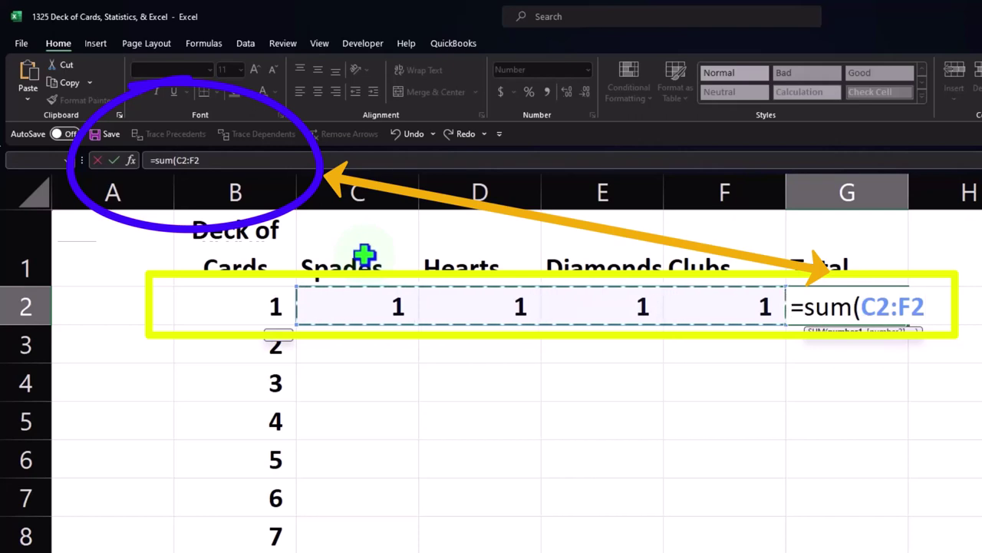
{"action": "key", "text": "Return"}
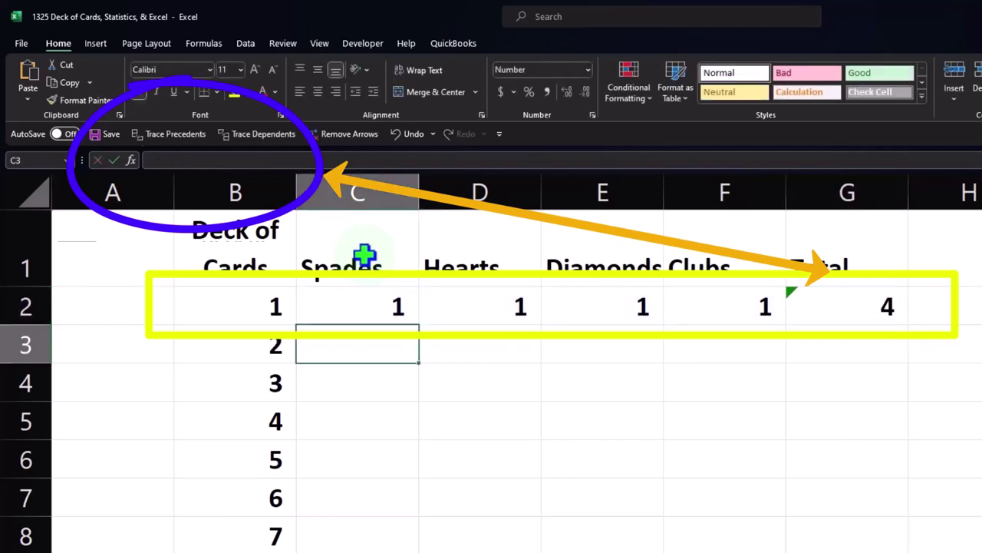
Enter a count of 1 for each suit in cells C3 through F3.
{"action": "type", "text": "1"}
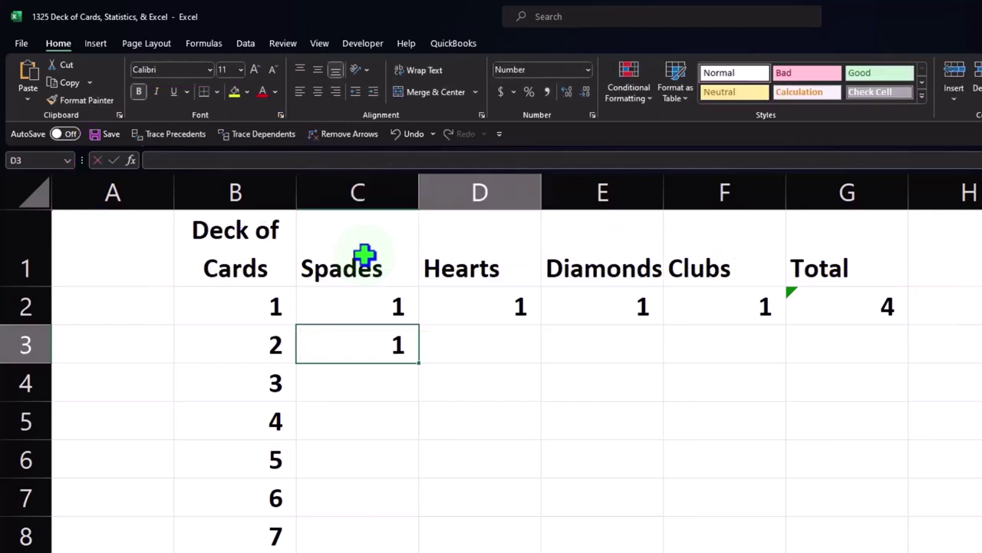
{"action": "key", "text": "Tab"}
{"action": "type", "text": "1"}
{"action": "key", "text": "Tab"}
{"action": "type", "text": "1"}
{"action": "key", "text": "Tab"}
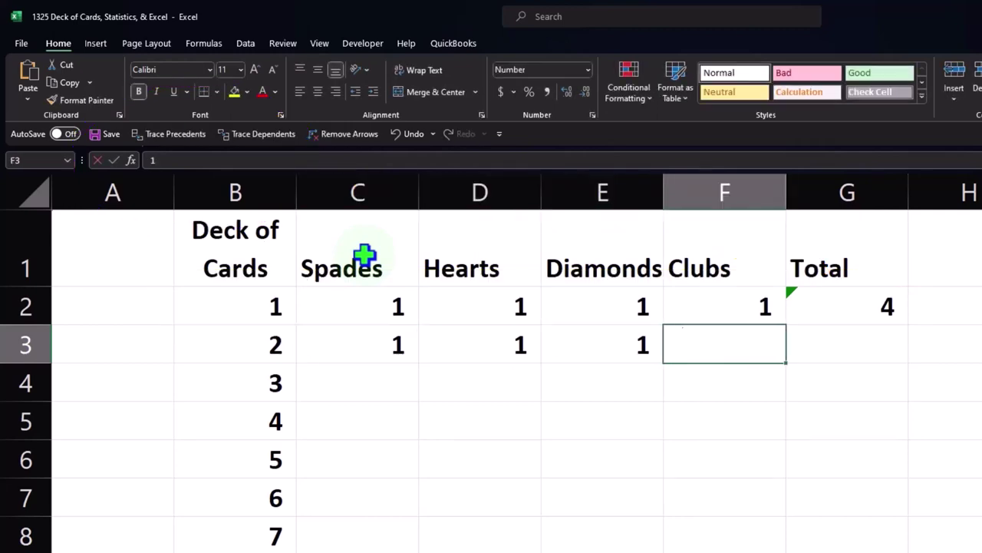
{"action": "type", "text": "1"}
{"action": "key", "text": "Tab"}
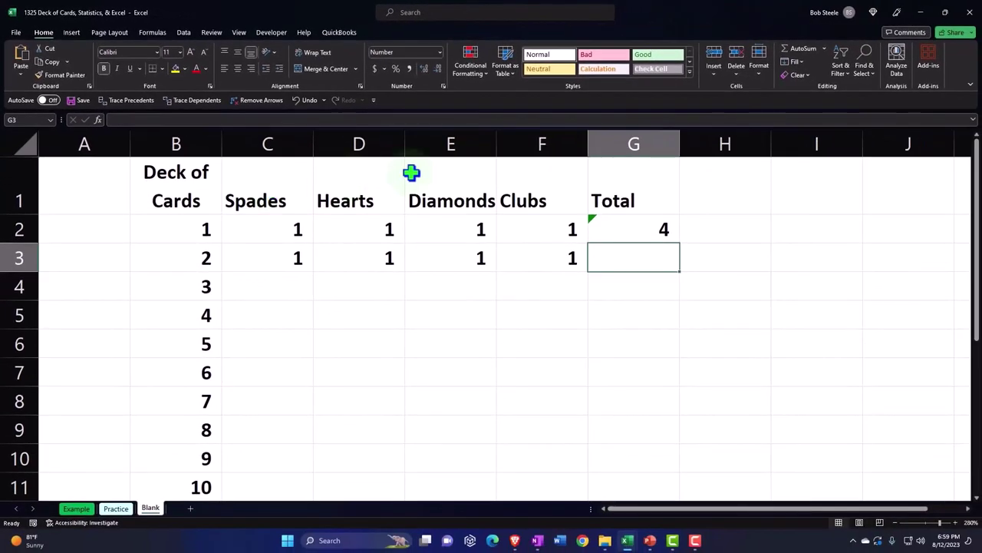
Total the second card's suit counts in cell G3 with a SUM of C3:F3.
{"action": "left_click_drag", "start_coordinate": [292, 184], "coordinate": [507, 194]}
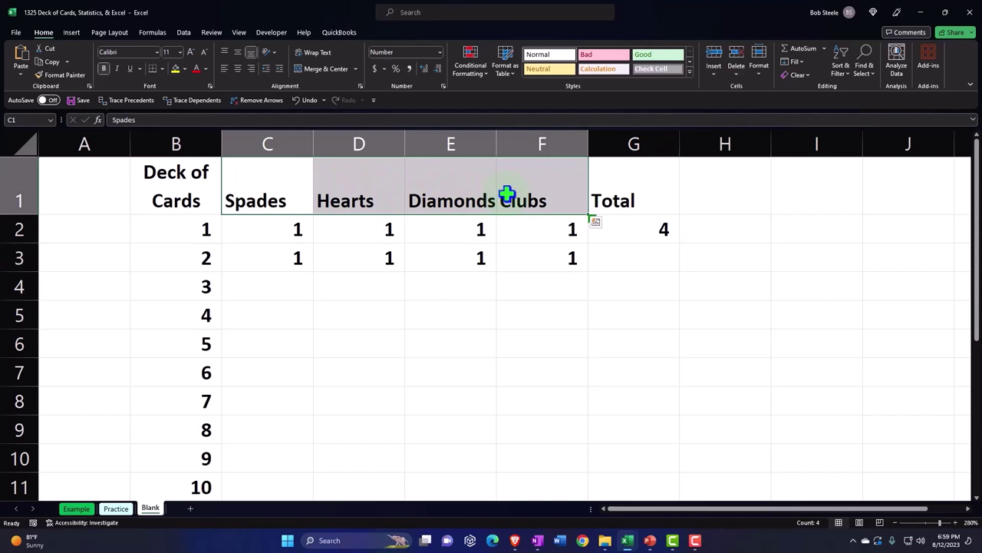
{"action": "left_click", "coordinate": [638, 258]}
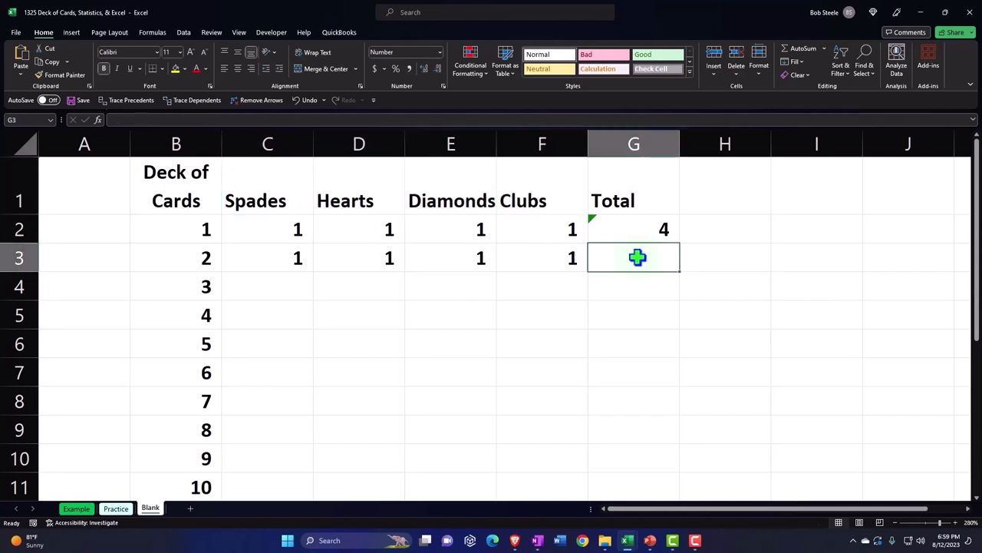
{"action": "type", "text": "=sum("}
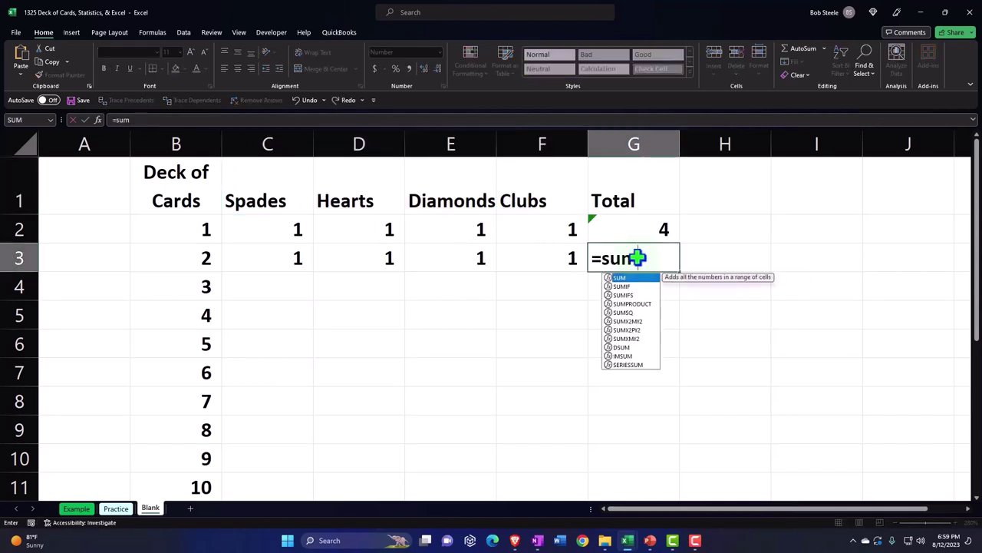
{"action": "key", "text": "shift+Left"}
{"action": "key", "text": "shift+Left"}
{"action": "key", "text": "shift+Left"}
{"action": "key", "text": "shift+Left"}
{"action": "key", "text": "Return"}
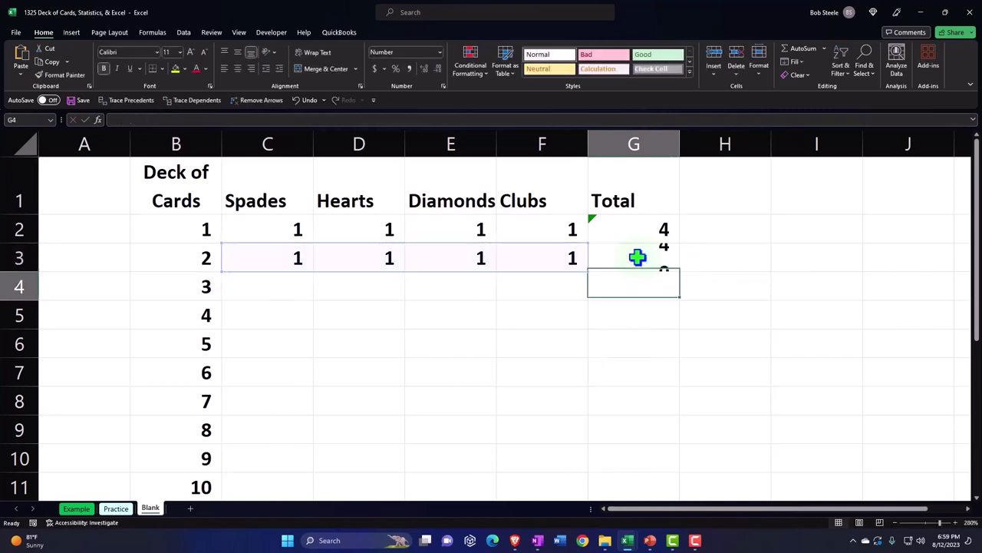
Copy the suit counts in C3:F3 into rows 4 through 14 and fill the G3 total formula down to G14.
{"action": "left_click_drag", "start_coordinate": [284, 252], "coordinate": [513, 249]}
{"action": "key", "text": "ctrl+c"}
{"action": "left_click_drag", "start_coordinate": [276, 287], "coordinate": [289, 480]}
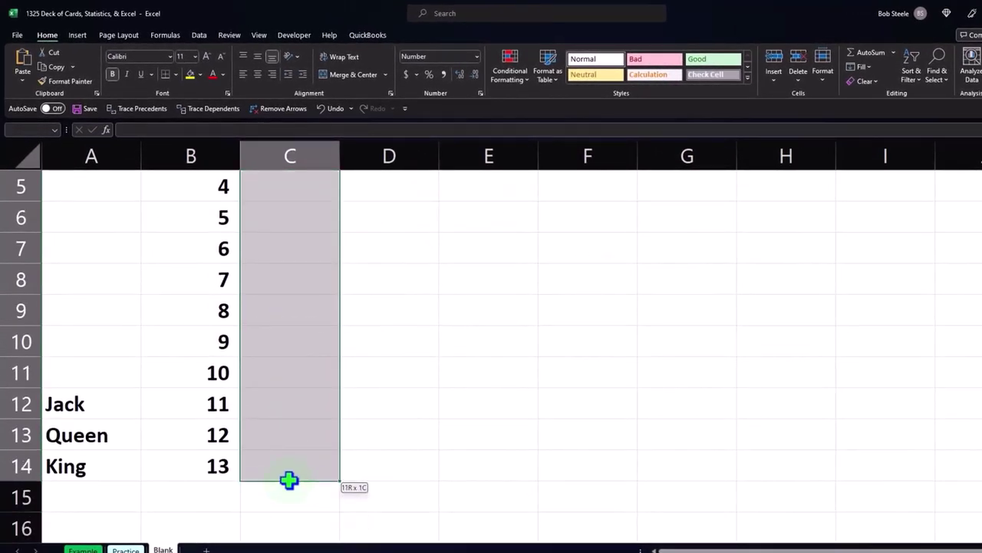
{"action": "key", "text": "ctrl+v"}
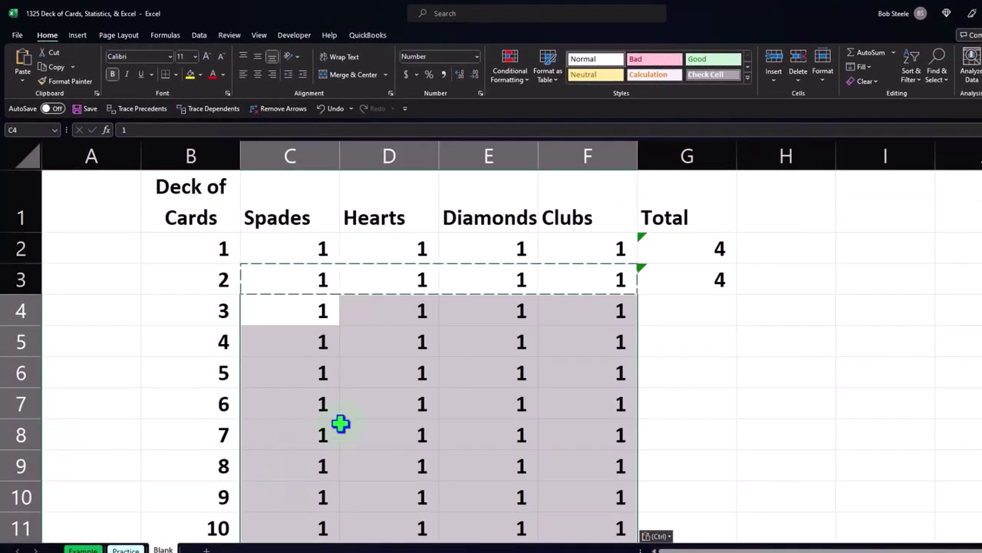
{"action": "left_click", "coordinate": [696, 280]}
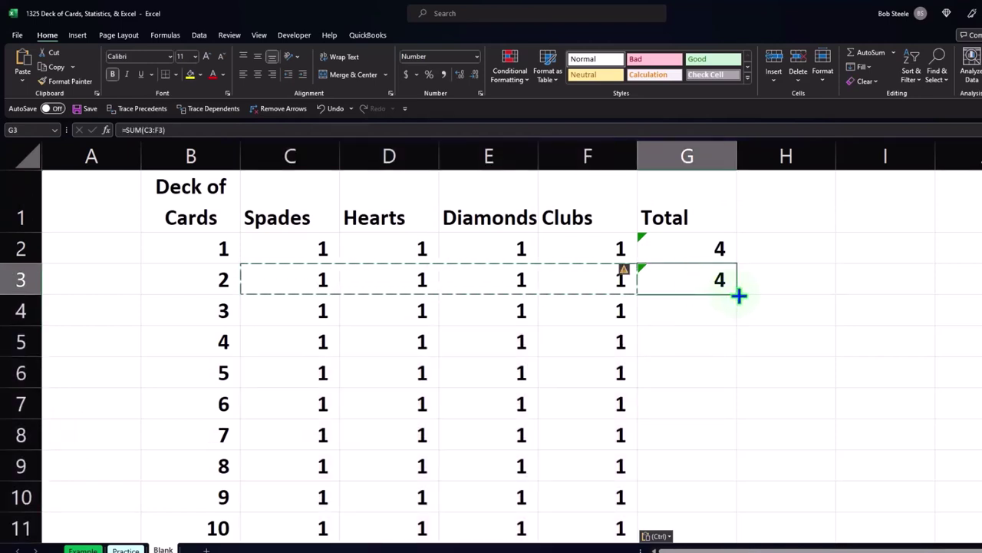
{"action": "mouse_move", "coordinate": [740, 296]}
{"action": "left_mouse_down"}
{"action": "mouse_move", "coordinate": [728, 447]}
{"action": "mouse_move", "coordinate": [704, 516]}
{"action": "mouse_move", "coordinate": [700, 500]}
{"action": "left_mouse_up"}
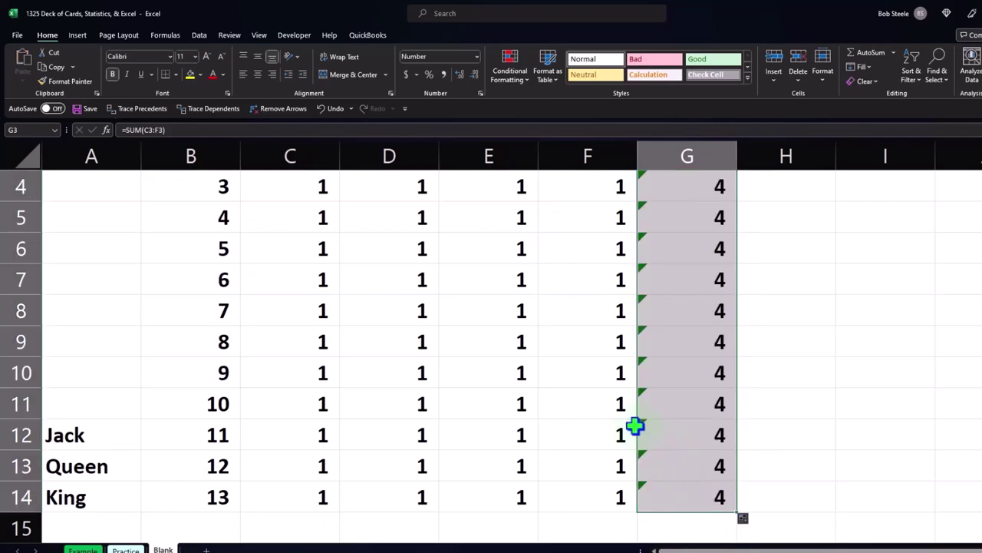
Label the row below King as Total in cell A15.
{"action": "scroll", "coordinate": [634, 423], "scroll_direction": "down", "scroll_amount": 1}
{"action": "left_click", "coordinate": [89, 434]}
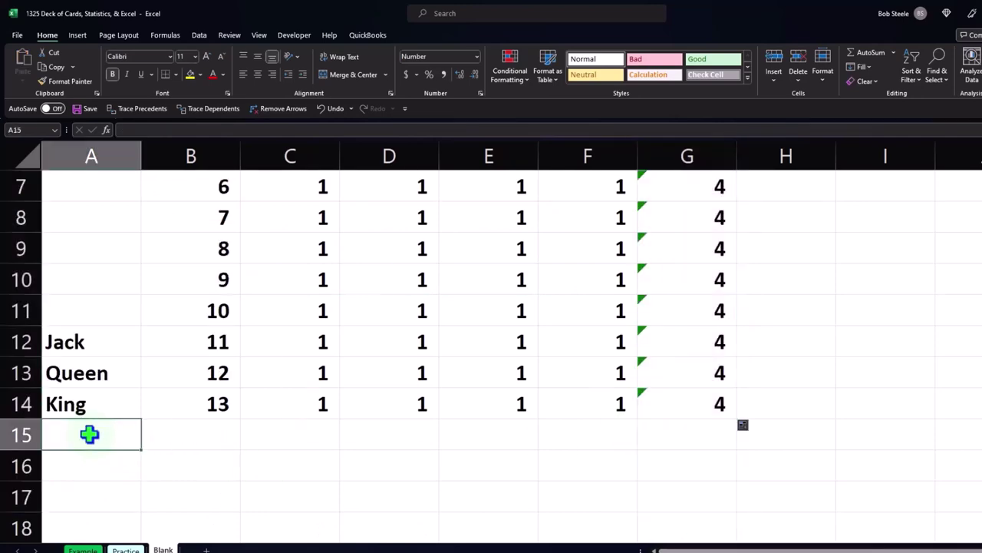
{"action": "type", "text": "Total"}
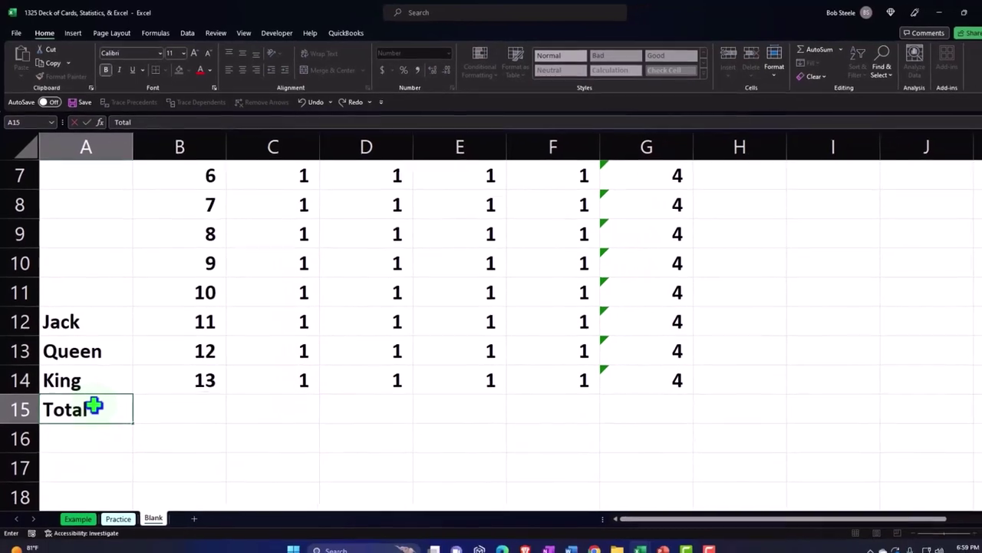
{"action": "key", "text": "Tab"}
Total the Spades counts in cell C15 with a SUM of the column above.
{"action": "key", "text": "Tab"}
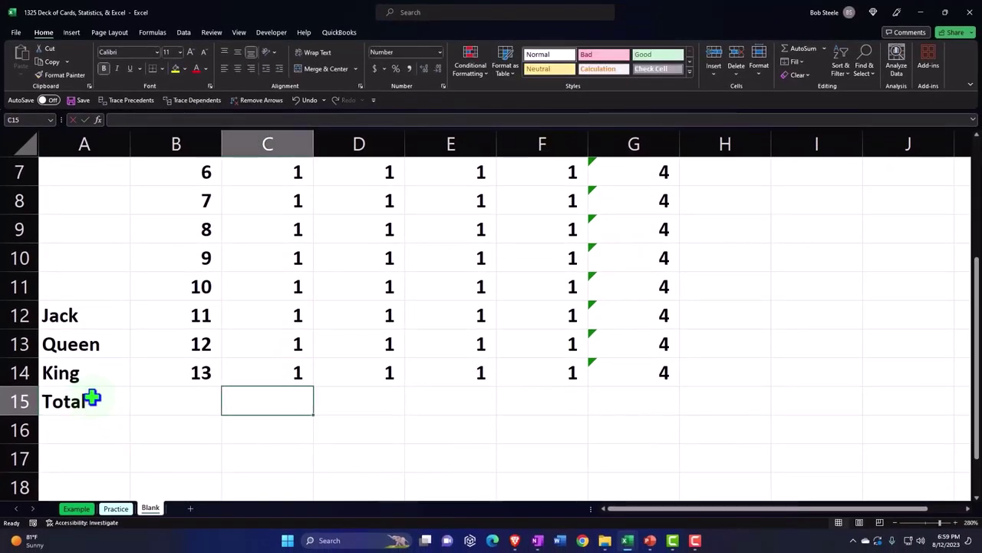
{"action": "type", "text": "=sum("}
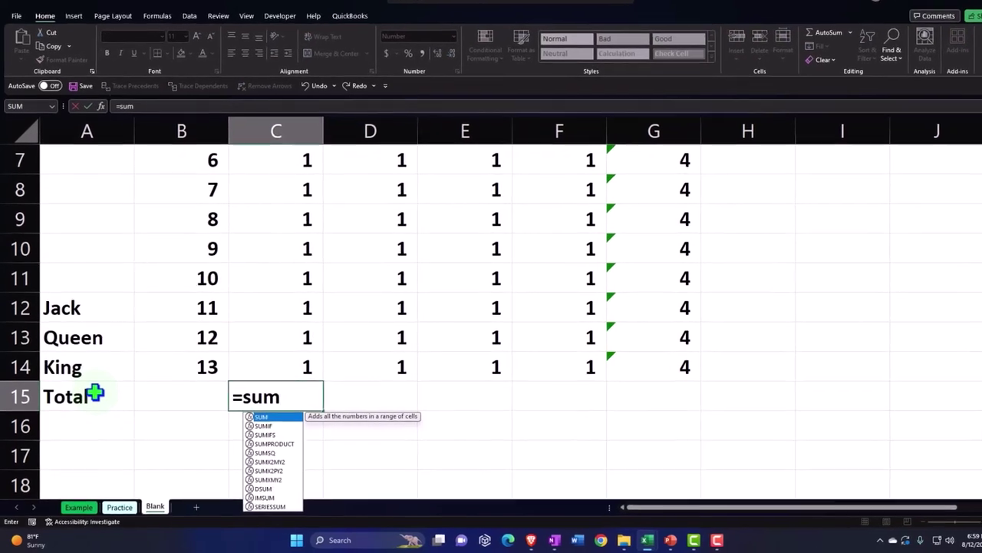
{"action": "key", "text": "Up"}
{"action": "key", "text": "shift+Up"}
{"action": "key", "text": "shift+Up"}
{"action": "key", "text": "shift+Up"}
{"action": "key", "text": "shift+Up"}
{"action": "key", "text": "shift+Up"}
{"action": "key", "text": "shift+Up"}
{"action": "key", "text": "shift+Up"}
{"action": "key", "text": "shift+Up"}
{"action": "key", "text": "shift+Up"}
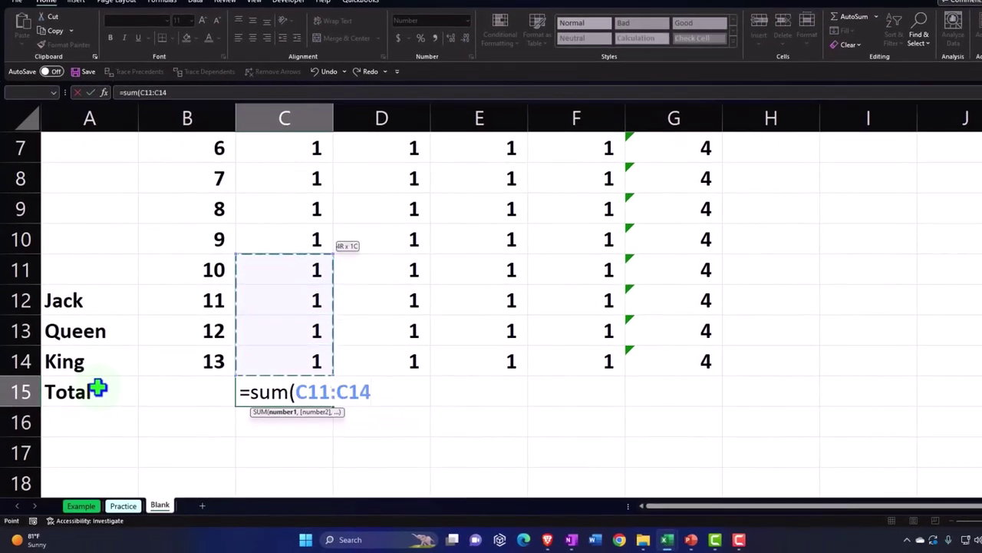
{"action": "key", "text": "shift+Up"}
{"action": "key", "text": "shift+Up"}
{"action": "key", "text": "shift+Up"}
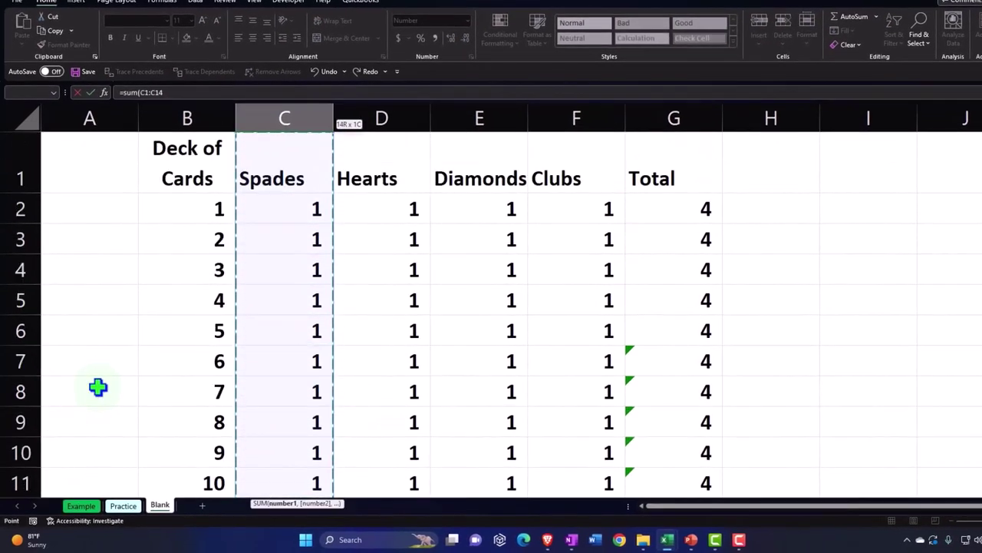
{"action": "key", "text": "Return"}
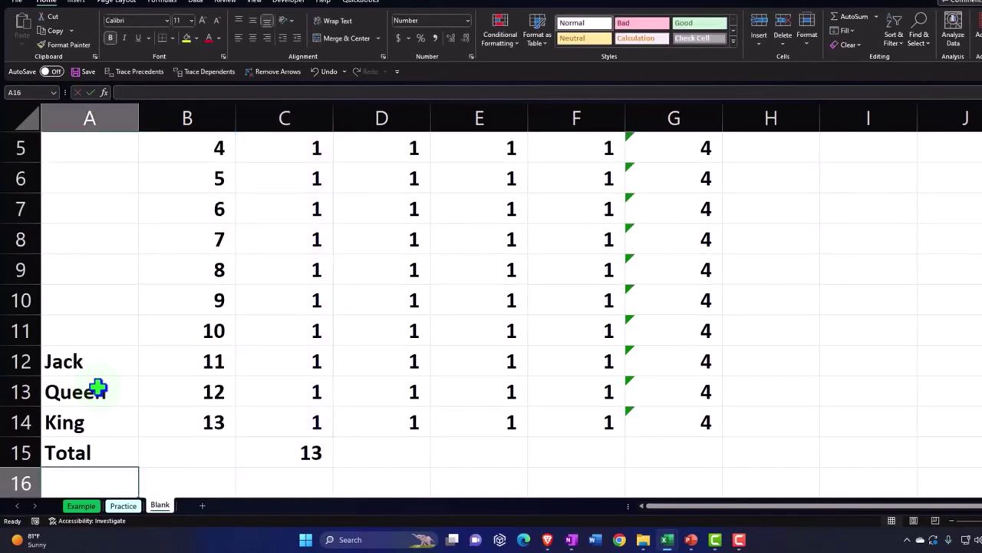
Total the Hearts counts in cell D15 with a SUM of D2:D14.
{"action": "key", "text": "Right"}
{"action": "key", "text": "Right"}
{"action": "key", "text": "Right"}
{"action": "key", "text": "Right"}
{"action": "key", "text": "Up"}
{"action": "key", "text": "Left"}
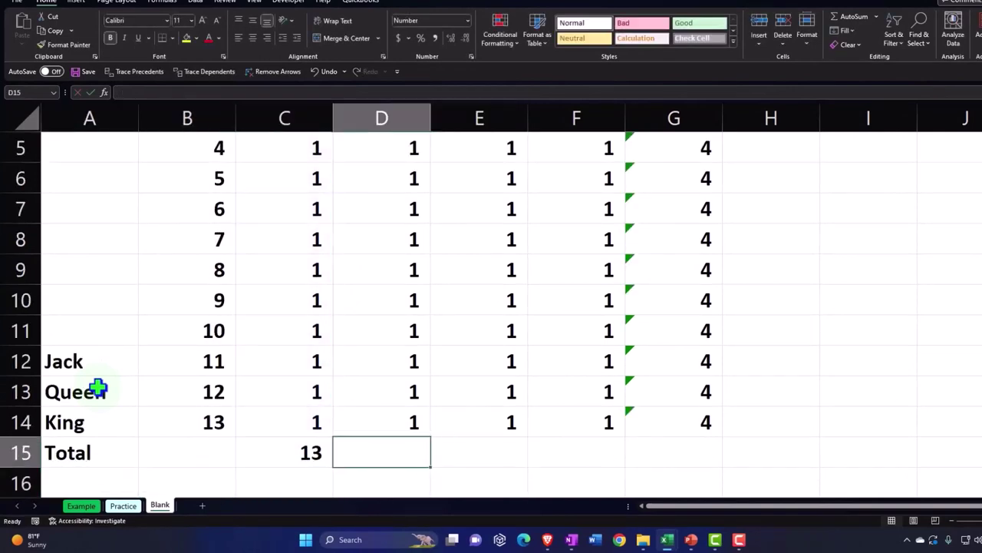
{"action": "type", "text": "=sum"}
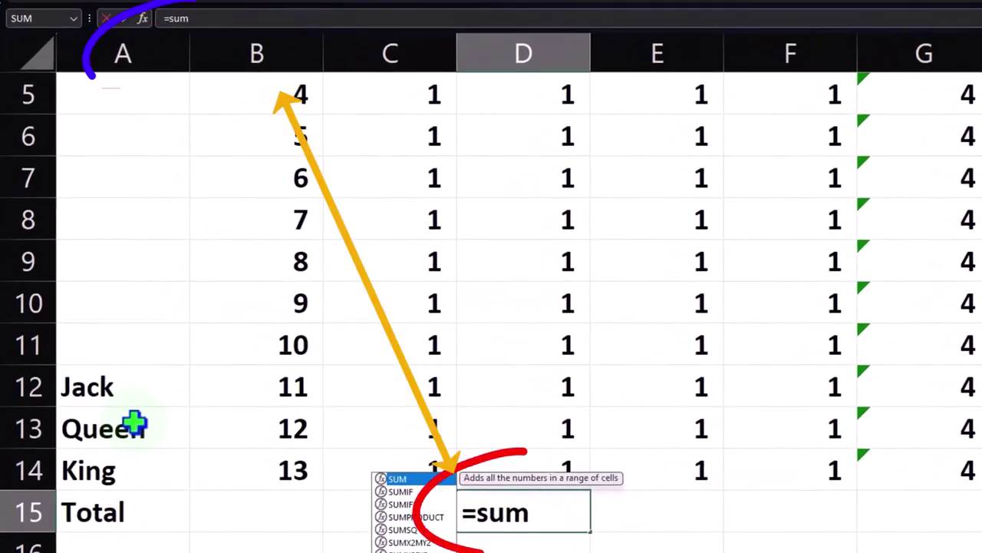
{"action": "type", "text": "("}
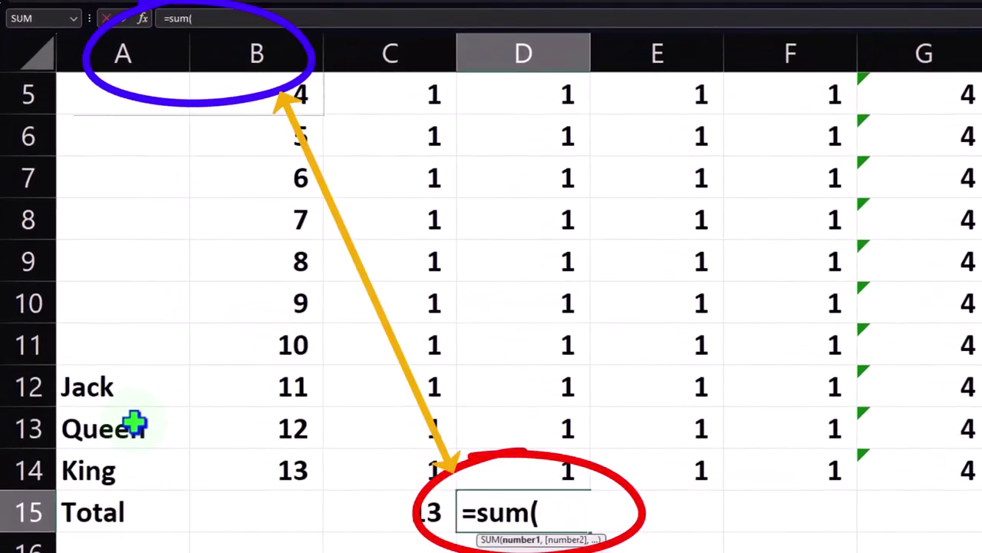
{"action": "key", "text": "Up"}
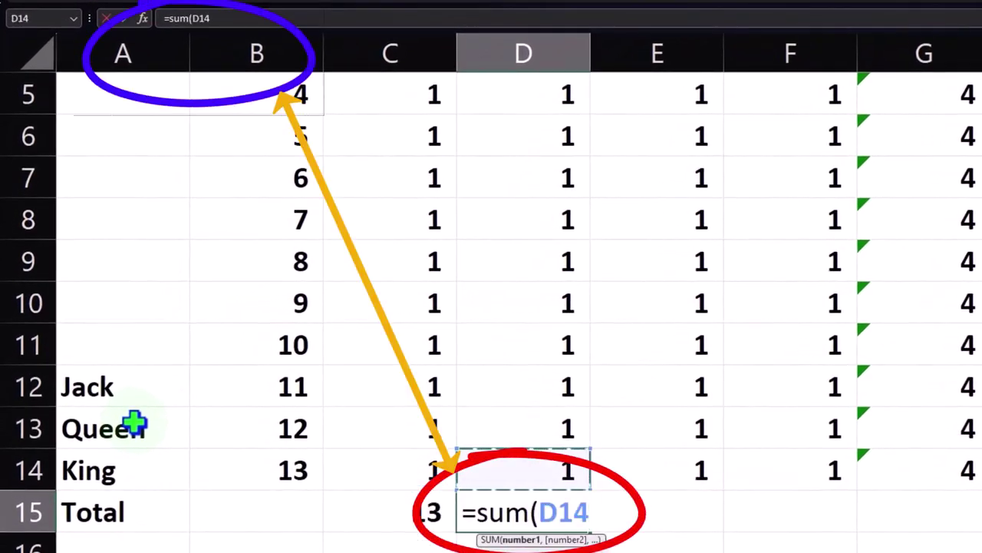
{"action": "key", "text": "shift+Up"}
{"action": "key", "text": "shift+Up"}
{"action": "key", "text": "shift+Up"}
{"action": "key", "text": "shift+Up"}
{"action": "key", "text": "shift+Up"}
{"action": "key", "text": "shift+Up"}
{"action": "key", "text": "shift+Up"}
{"action": "key", "text": "shift+Up"}
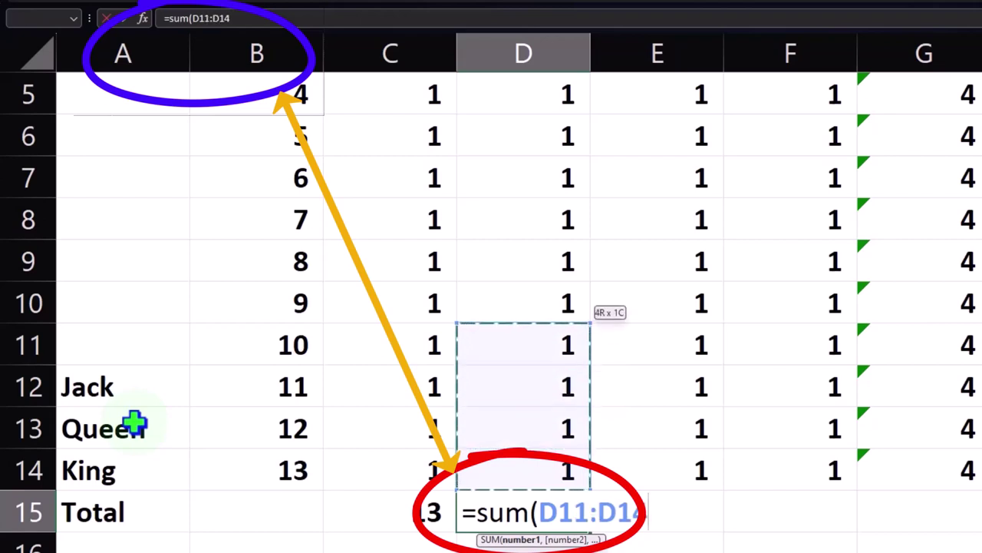
{"action": "key", "text": "shift+Up"}
{"action": "key", "text": "shift+Up"}
{"action": "key", "text": "shift+Up"}
{"action": "key", "text": "shift+Up"}
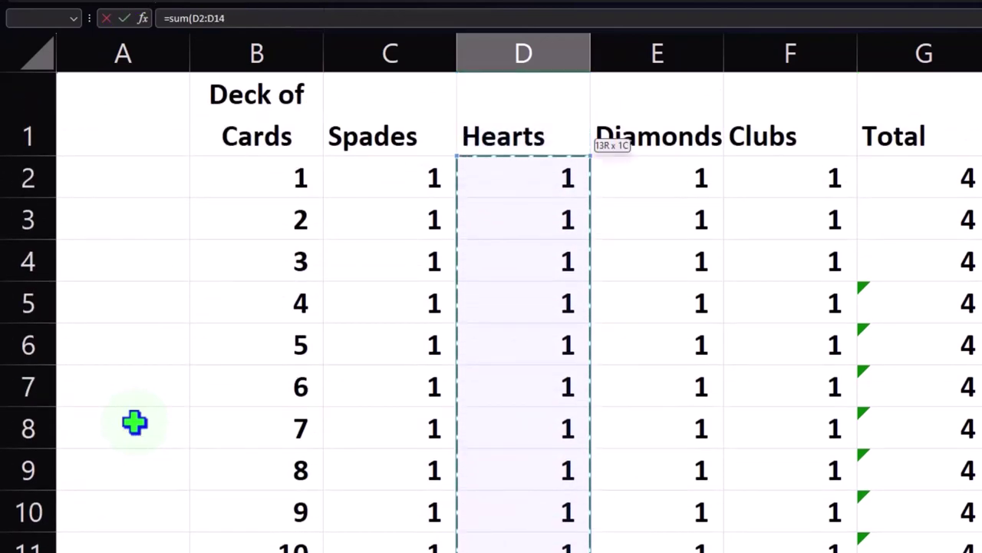
{"action": "key", "text": "Return"}
{"action": "key", "text": "Right"}
{"action": "key", "text": "Up"}
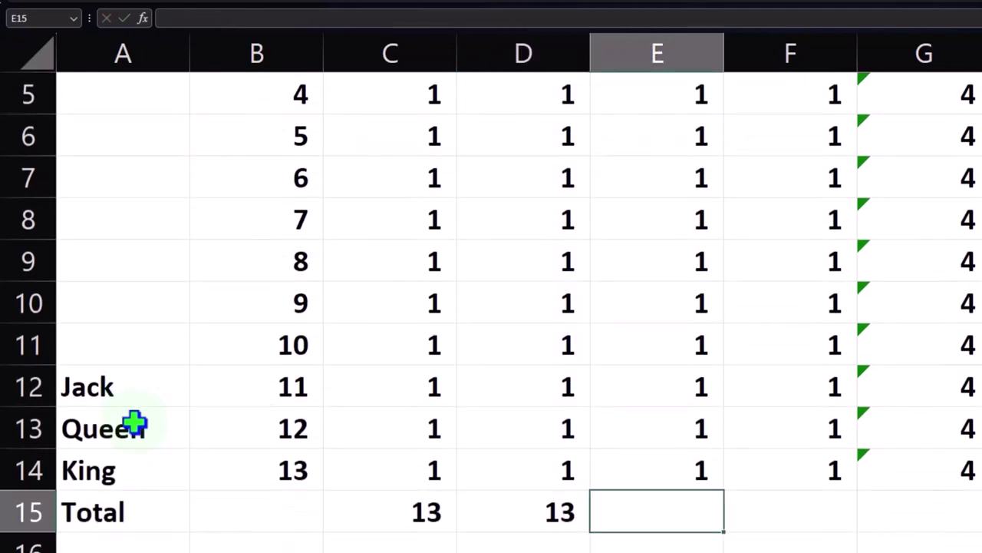
Fill the D15 total formula across through G15 and check the range used by the formula in G15.
{"action": "left_click", "coordinate": [549, 511]}
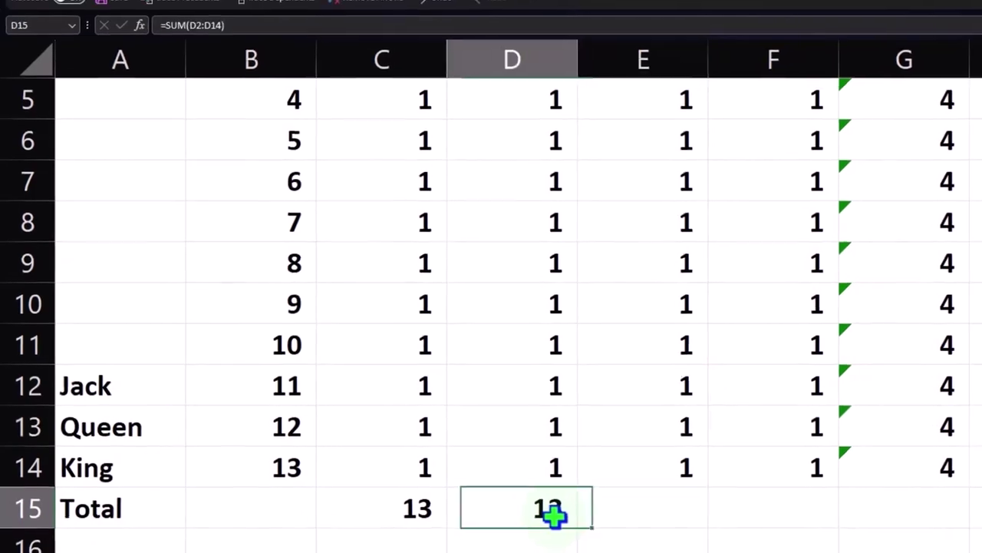
{"action": "double_click", "coordinate": [537, 511]}
{"action": "key", "text": "Return"}
{"action": "left_click", "coordinate": [548, 507]}
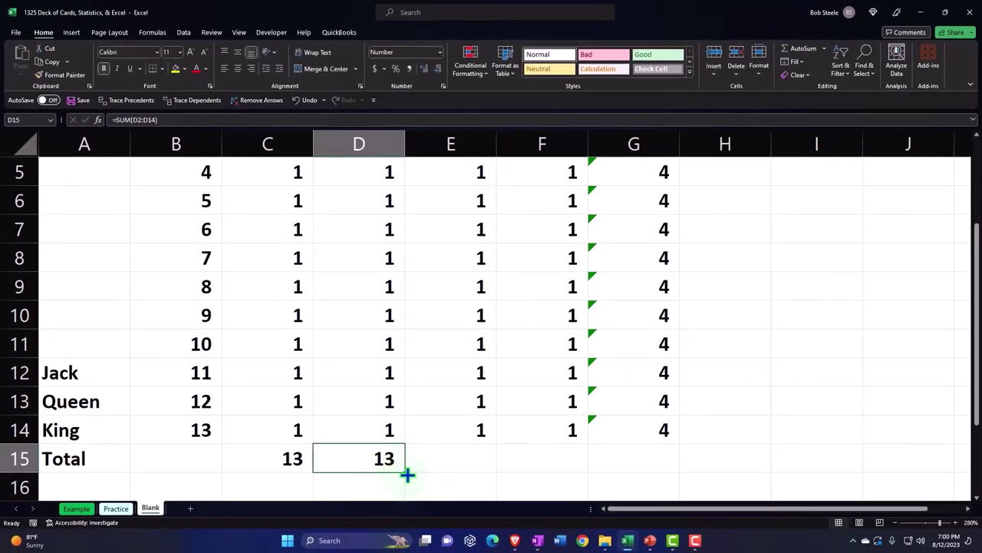
{"action": "left_click_drag", "start_coordinate": [406, 476], "coordinate": [495, 472]}
{"action": "left_click_drag", "start_coordinate": [558, 470], "coordinate": [652, 470]}
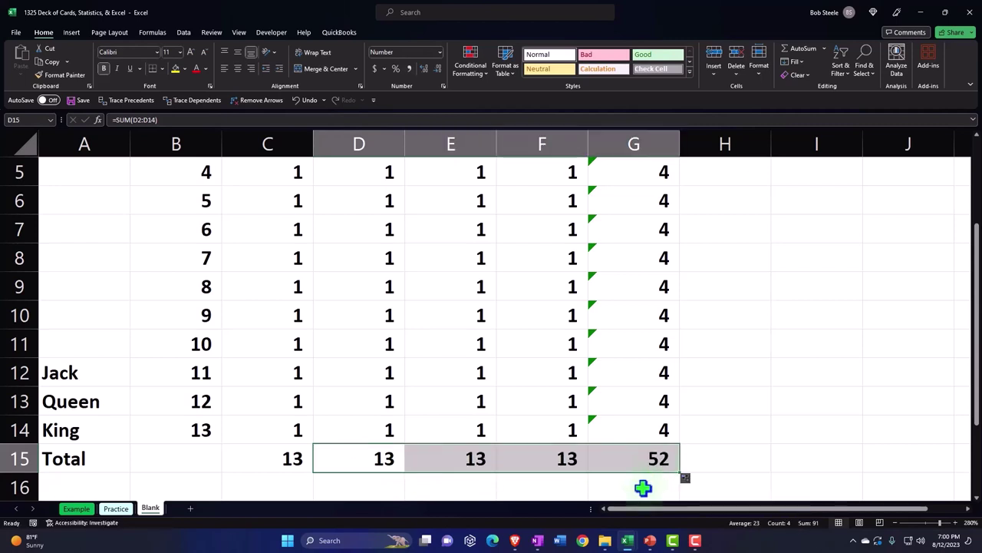
{"action": "double_click", "coordinate": [654, 458]}
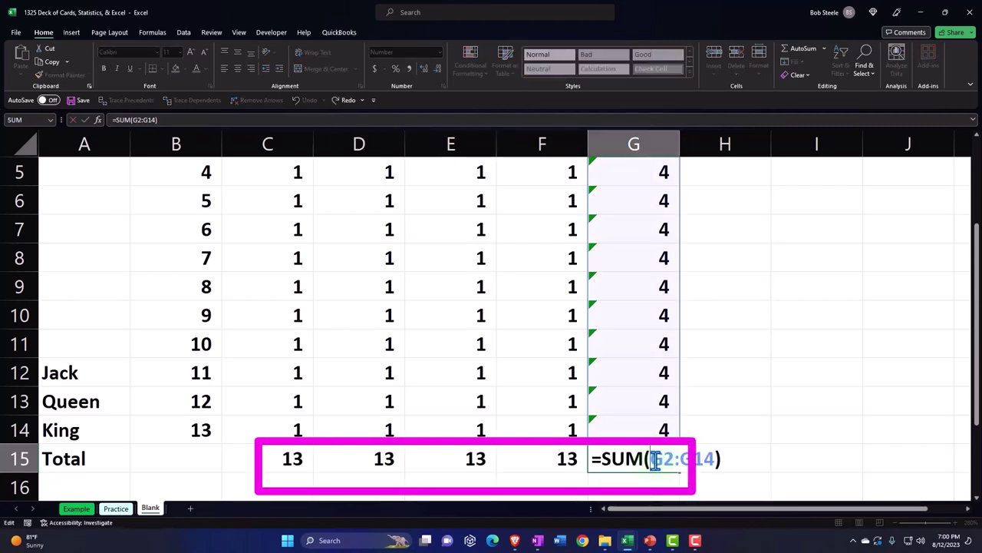
{"action": "key", "text": "Return"}
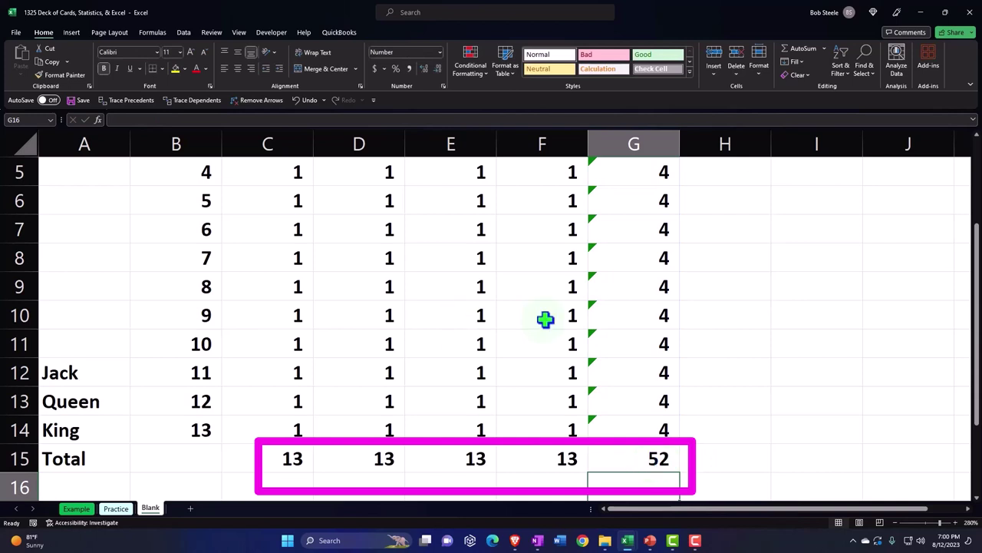
Cross-check the grand total in cell G16 with a SUM of the suit totals C15:F15.
{"action": "type", "text": "=sum("}
{"action": "key", "text": "Left"}
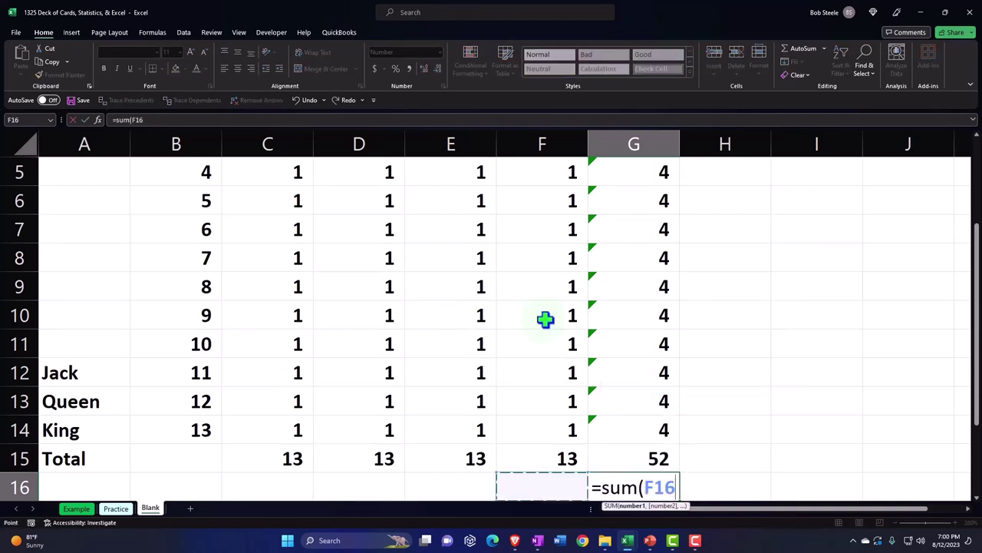
{"action": "key", "text": "Up"}
{"action": "key", "text": "shift+Left"}
{"action": "key", "text": "shift+Left"}
{"action": "key", "text": "shift+Left"}
{"action": "key", "text": "Return"}
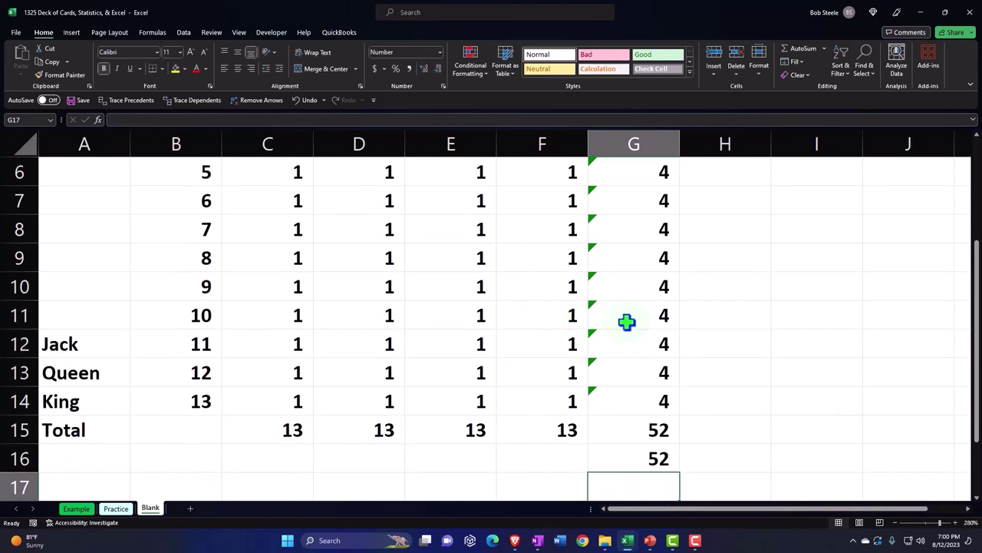
{"action": "double_click", "coordinate": [635, 417]}
{"action": "key", "text": "Return"}
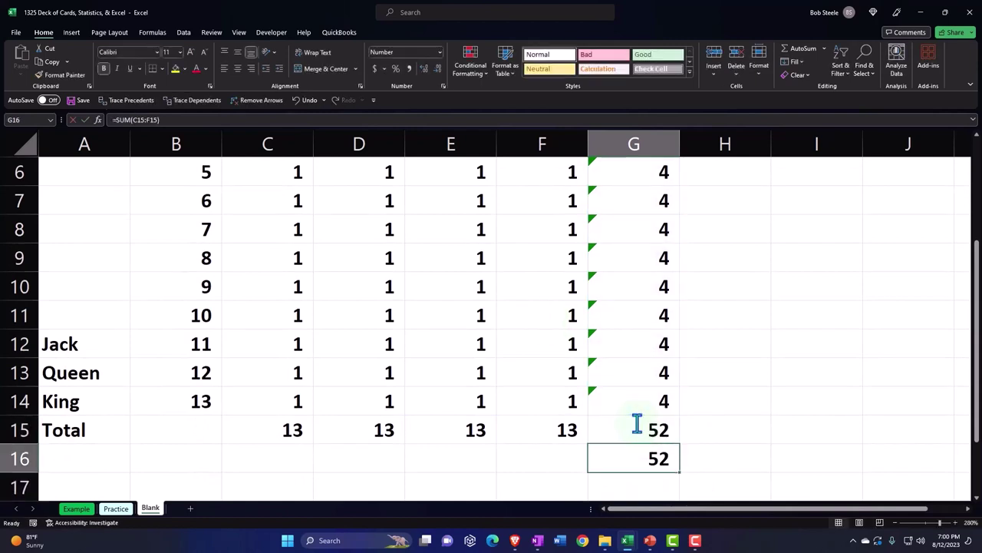
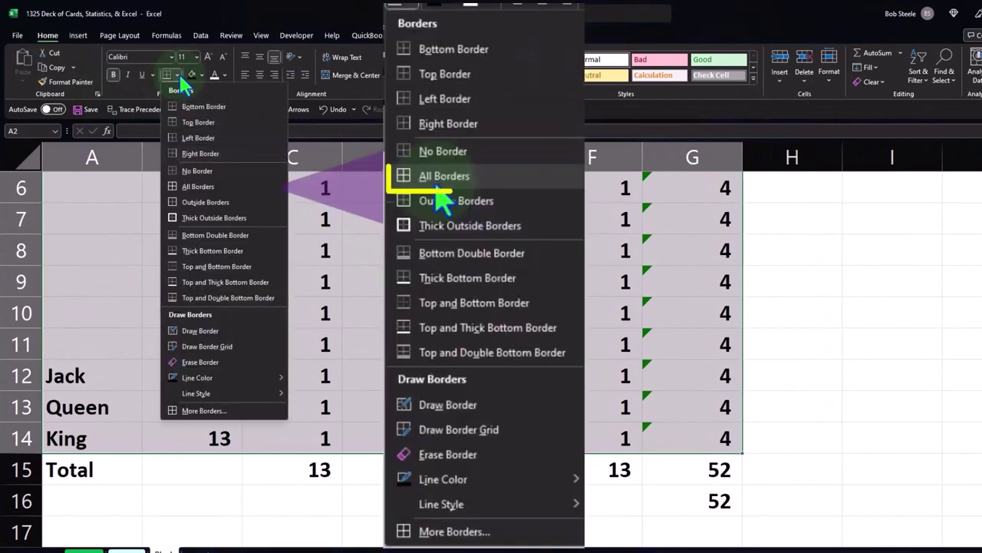
Apply all borders to the table body A2:G14 and fill it with a custom light blue.
{"action": "left_click", "coordinate": [219, 188]}
{"action": "scroll", "coordinate": [221, 192], "scroll_direction": "up", "scroll_amount": 2}
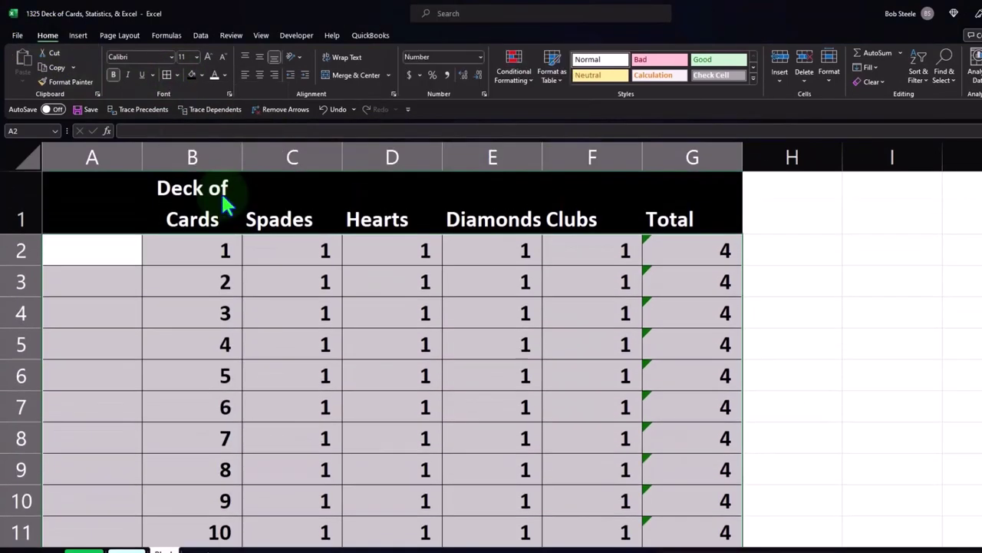
{"action": "left_click", "coordinate": [201, 74]}
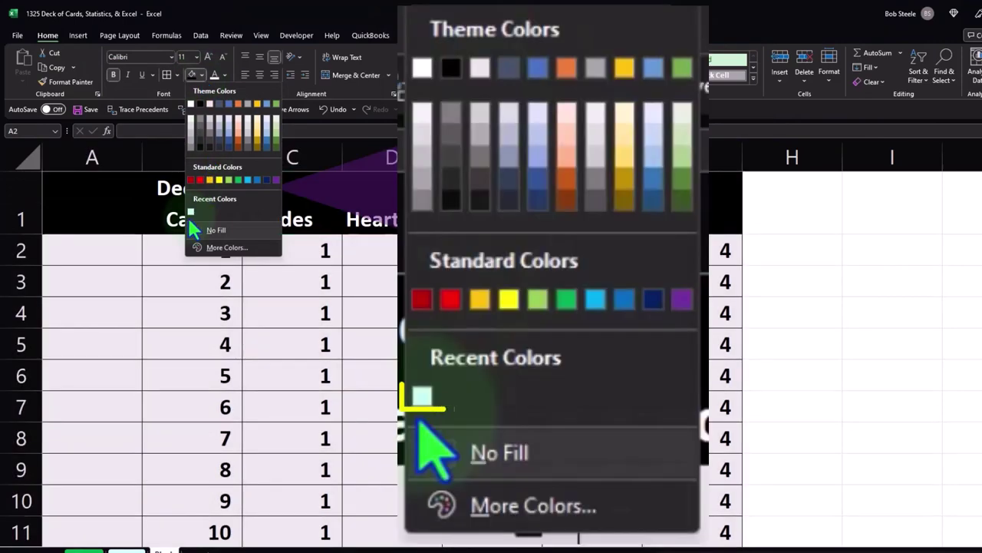
{"action": "left_click", "coordinate": [228, 249]}
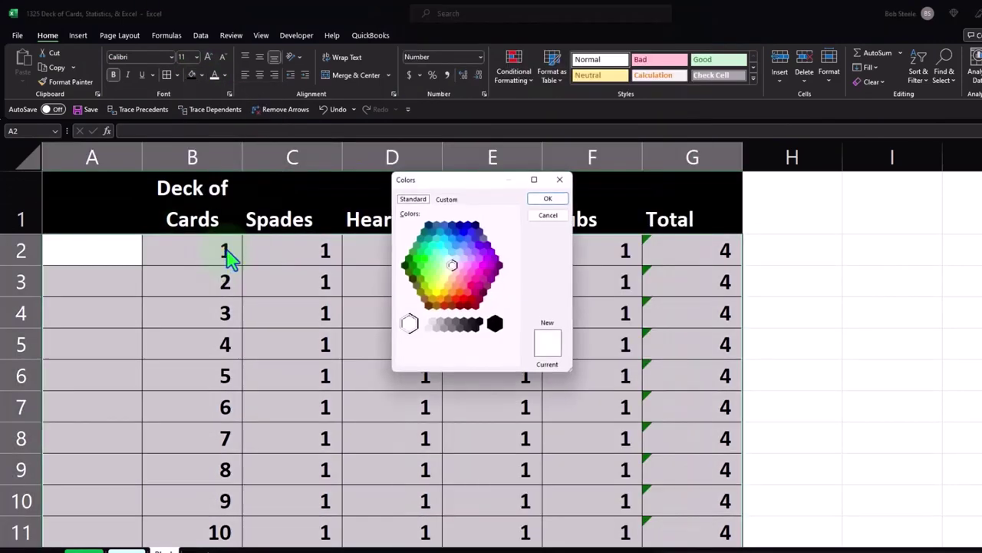
{"action": "left_click", "coordinate": [449, 260]}
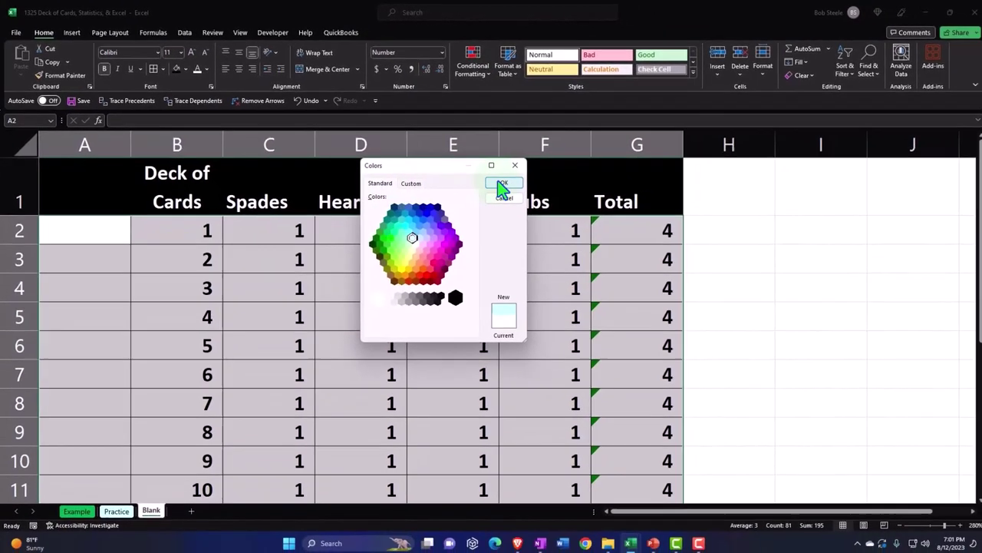
{"action": "left_click", "coordinate": [548, 198]}
Format the total rows A15:G16 with a dark blue fill and white font.
{"action": "scroll", "coordinate": [421, 312], "scroll_direction": "down", "scroll_amount": 3}
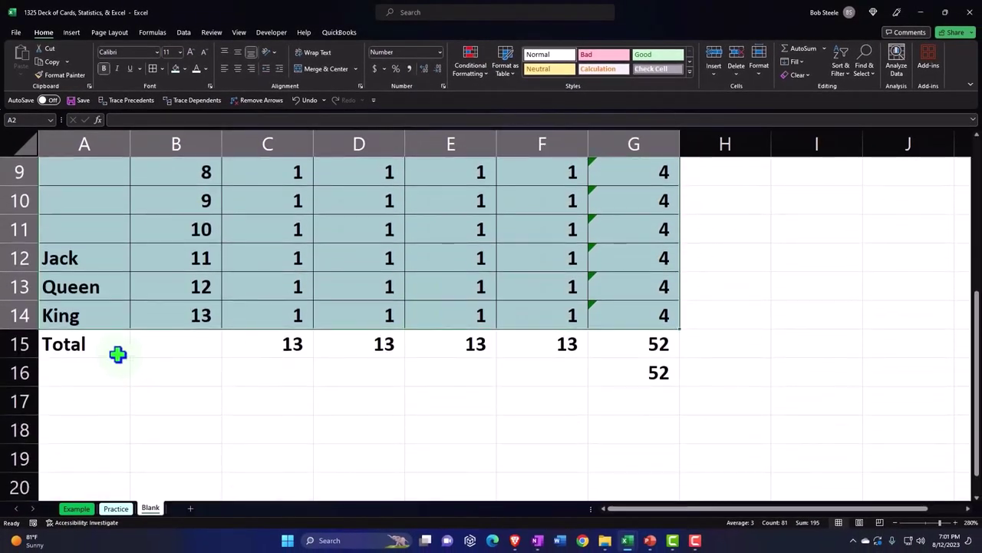
{"action": "left_click_drag", "start_coordinate": [116, 349], "coordinate": [595, 371]}
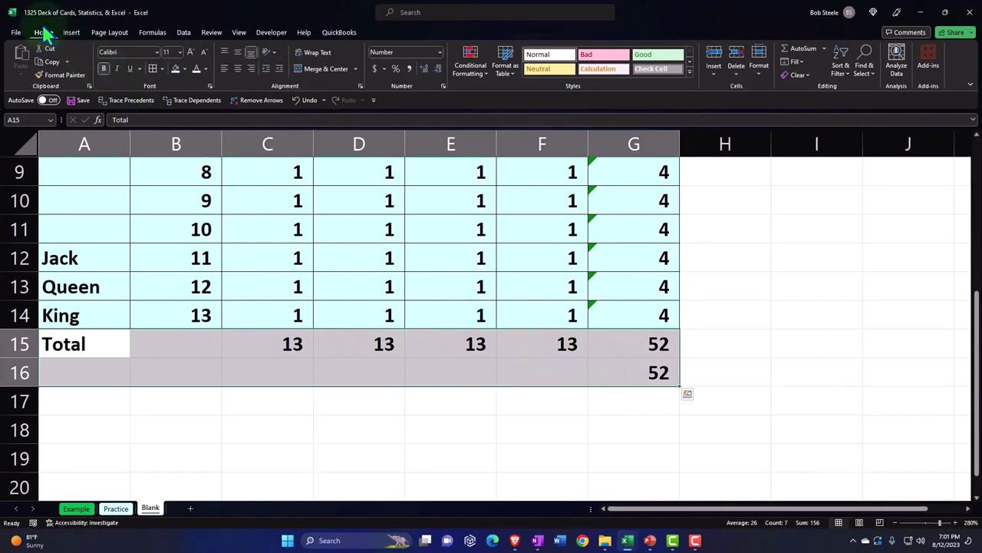
{"action": "left_click", "coordinate": [182, 68]}
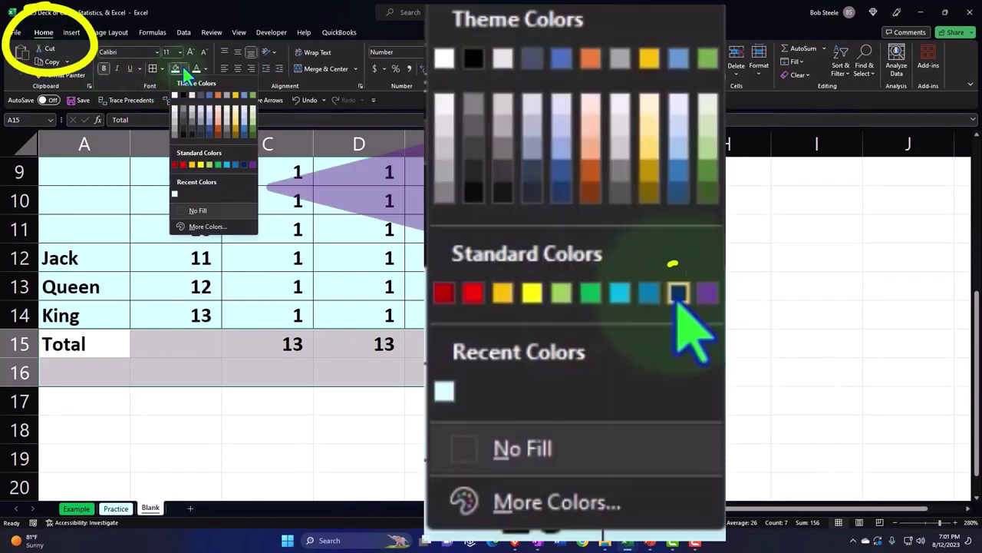
{"action": "left_click", "coordinate": [242, 164]}
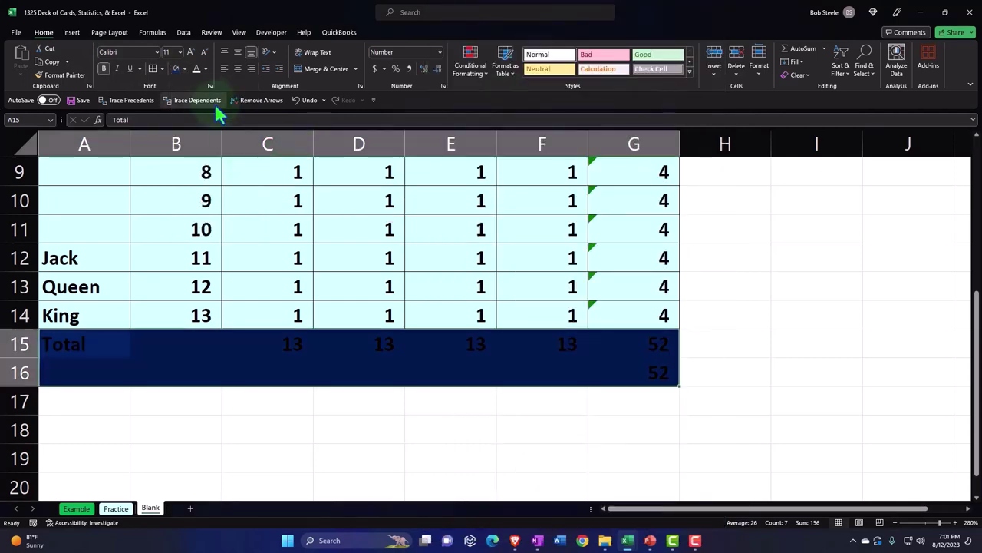
{"action": "left_click", "coordinate": [198, 69]}
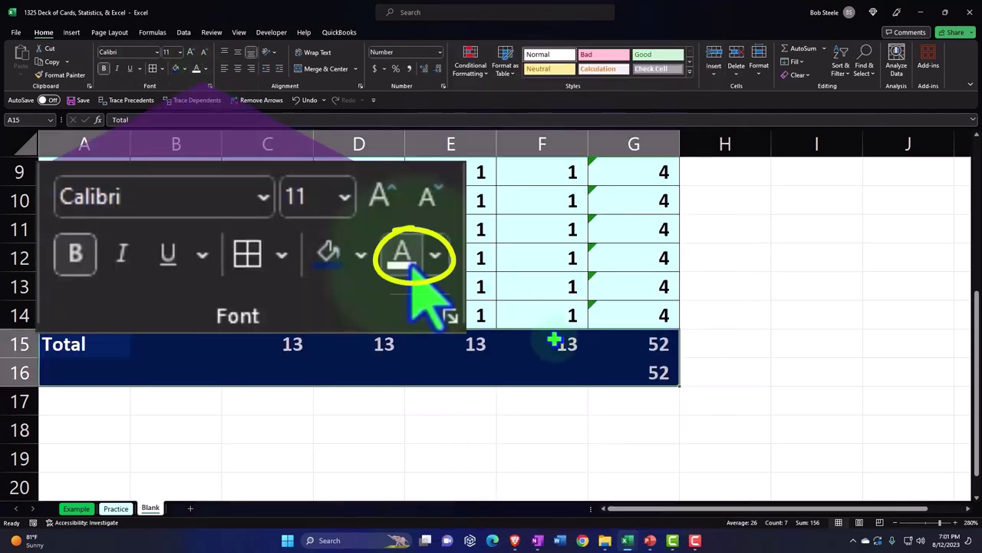
{"action": "left_click", "coordinate": [657, 424]}
{"action": "left_click_drag", "start_coordinate": [107, 344], "coordinate": [634, 375]}
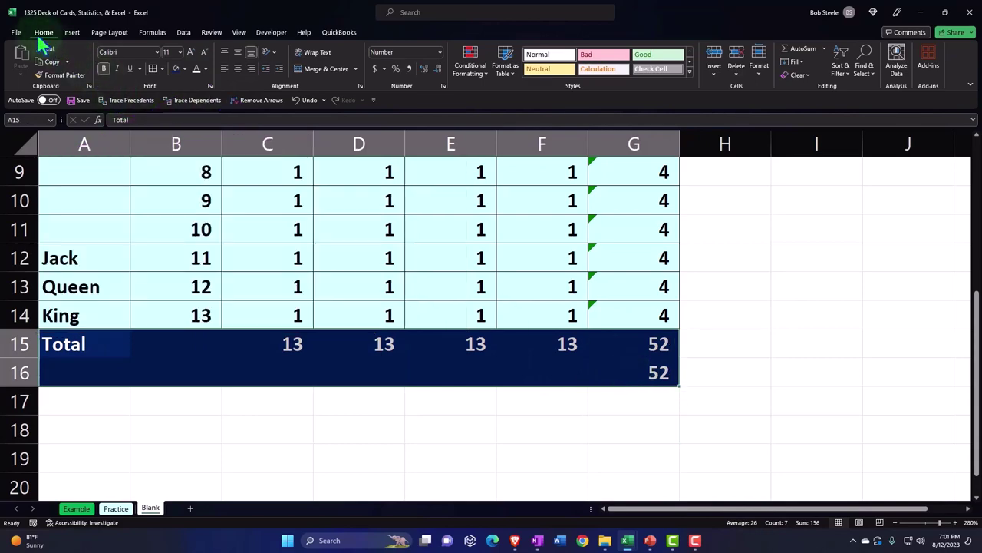
{"action": "left_click", "coordinate": [378, 340]}
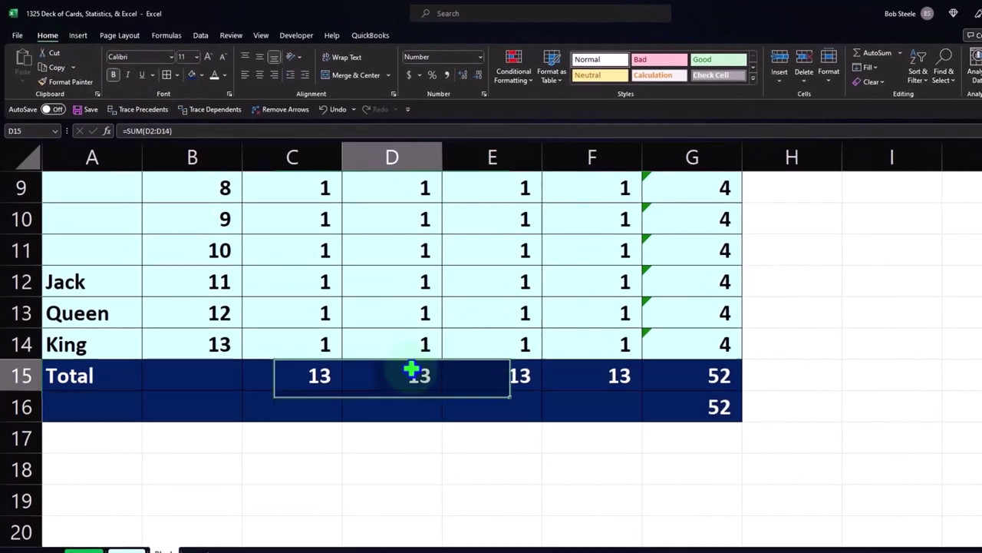
Center the header labels in B1:G1 horizontally.
{"action": "scroll", "coordinate": [411, 370], "scroll_direction": "up", "scroll_amount": 3}
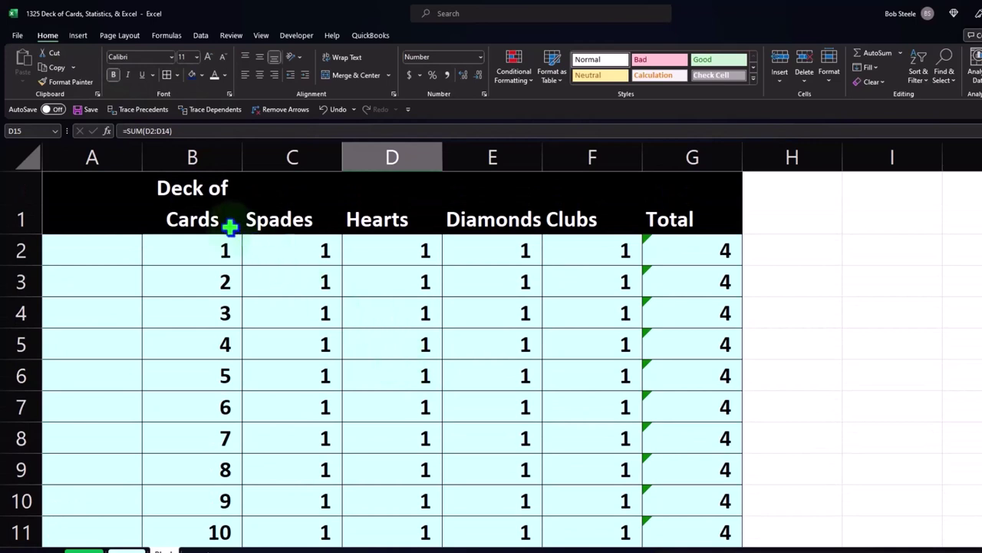
{"action": "left_click_drag", "start_coordinate": [230, 224], "coordinate": [651, 204]}
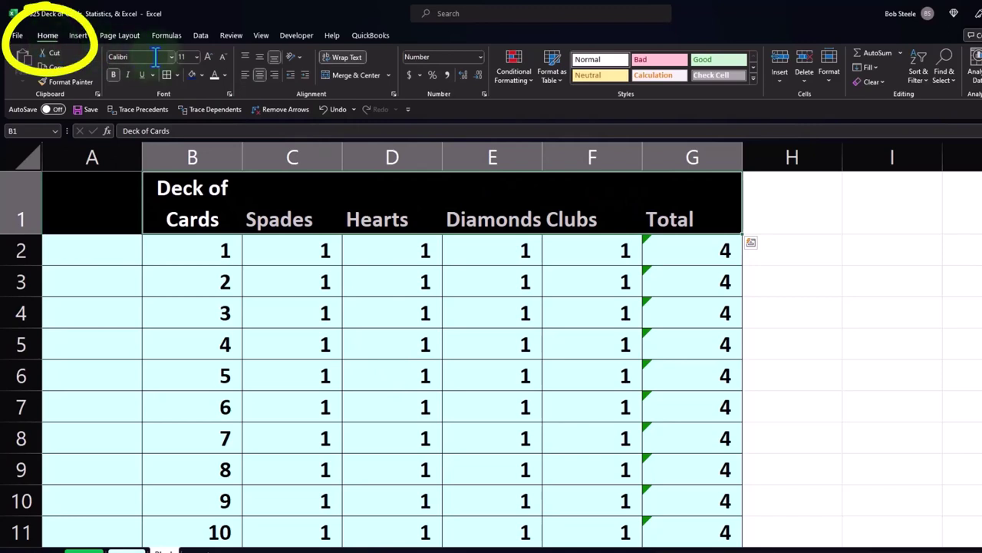
{"action": "left_click", "coordinate": [259, 74]}
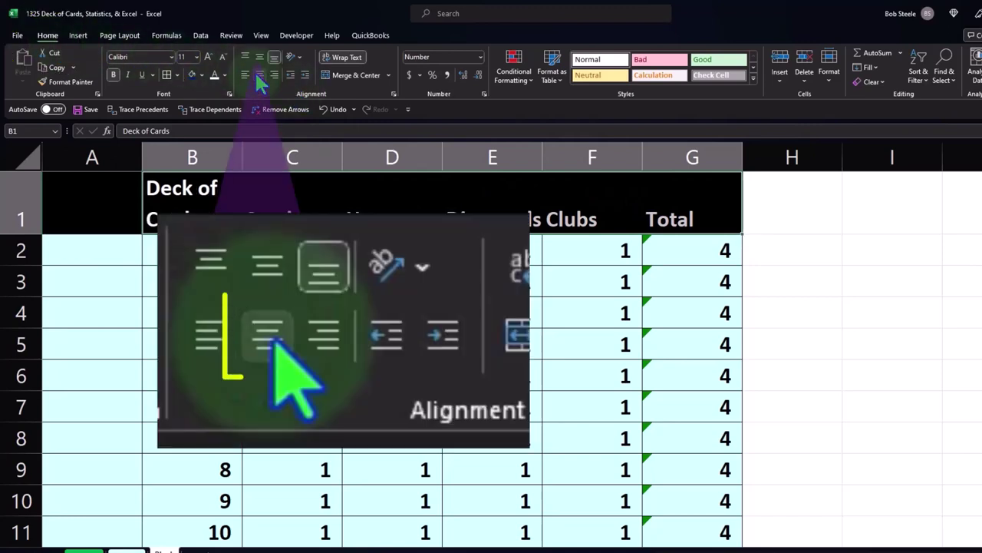
{"action": "left_click", "coordinate": [365, 250]}
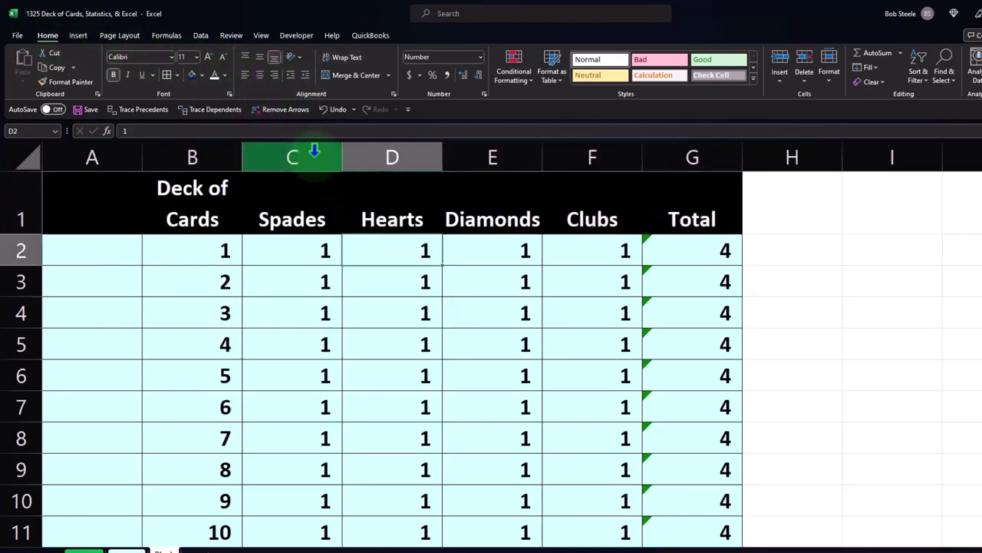
Narrow columns B through G to one equal width that still fits the Diamonds heading.
{"action": "left_click_drag", "start_coordinate": [215, 149], "coordinate": [645, 154]}
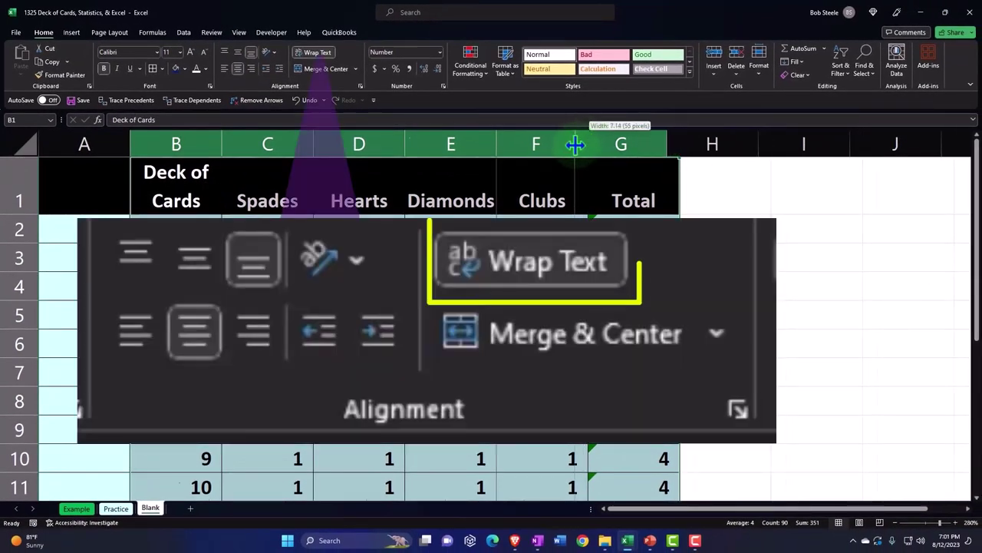
{"action": "left_click_drag", "start_coordinate": [590, 138], "coordinate": [518, 138]}
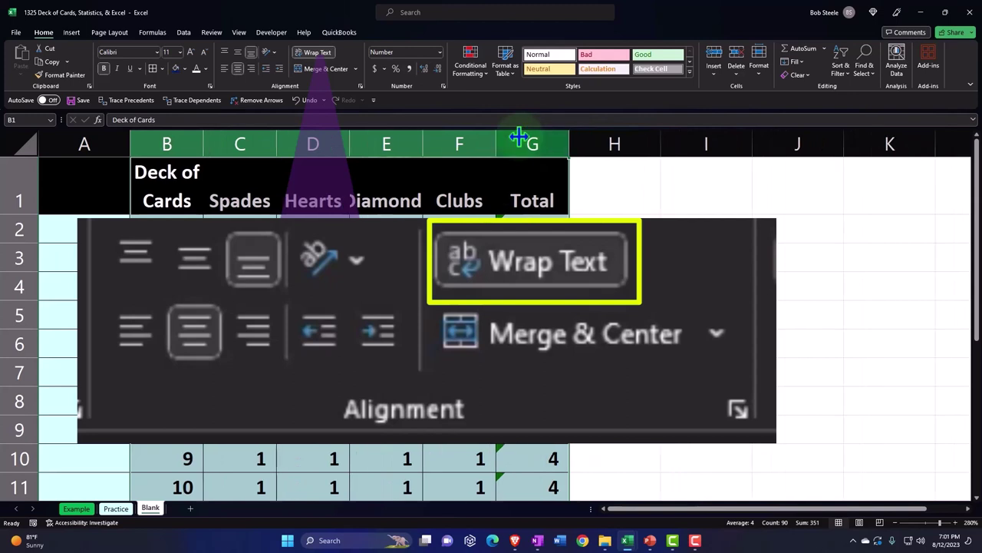
{"action": "left_click_drag", "start_coordinate": [426, 138], "coordinate": [465, 136]}
{"action": "left_click_drag", "start_coordinate": [183, 137], "coordinate": [564, 142]}
{"action": "left_click_drag", "start_coordinate": [458, 138], "coordinate": [469, 137]}
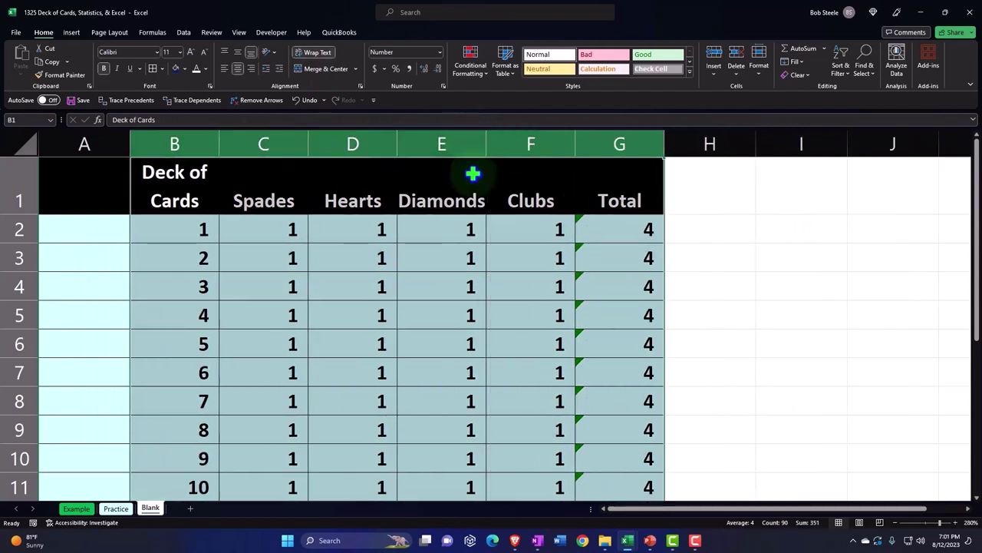
{"action": "left_click", "coordinate": [473, 192]}
{"action": "key", "text": "Left"}
{"action": "key", "text": "Left"}
{"action": "key", "text": "Left"}
{"action": "key", "text": "Left"}
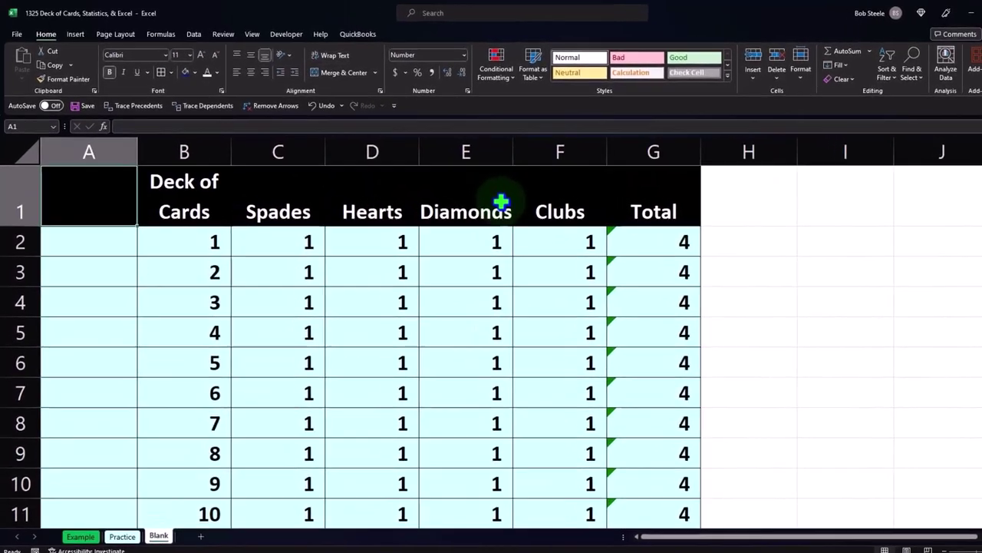
Narrow column A slightly and shrink column H to a thin spacer beside the table.
{"action": "scroll", "coordinate": [542, 315], "scroll_direction": "down", "scroll_amount": 3}
{"action": "scroll", "coordinate": [184, 193], "scroll_direction": "up", "scroll_amount": 3}
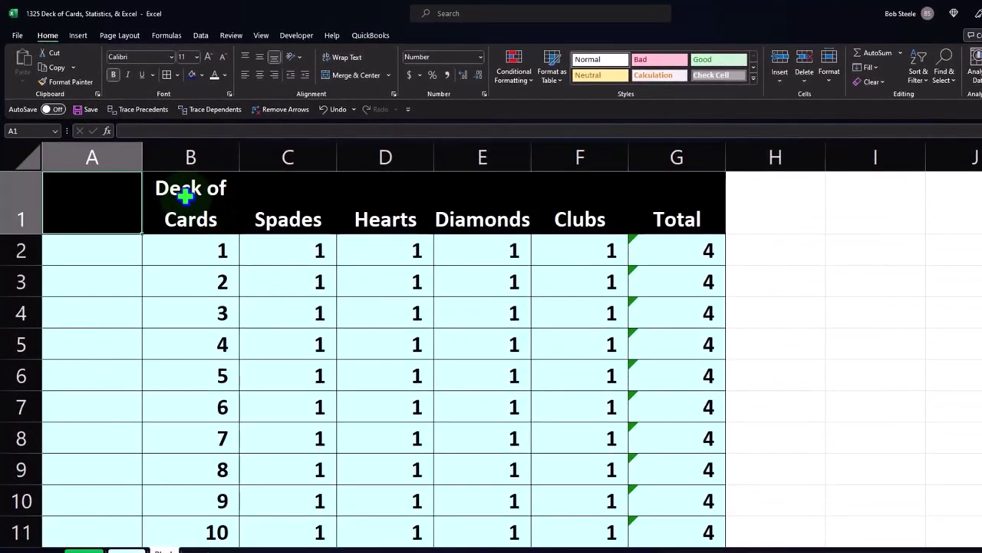
{"action": "scroll", "coordinate": [179, 193], "scroll_direction": "down", "scroll_amount": 2}
{"action": "left_click_drag", "start_coordinate": [142, 155], "coordinate": [125, 157]}
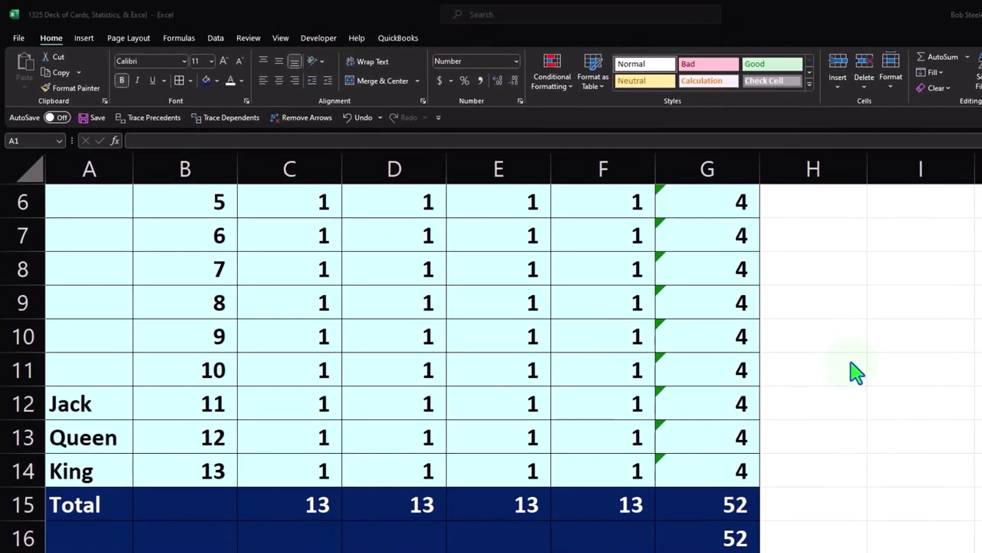
{"action": "scroll", "coordinate": [840, 315], "scroll_direction": "up", "scroll_amount": 2}
{"action": "left_click", "coordinate": [840, 314]}
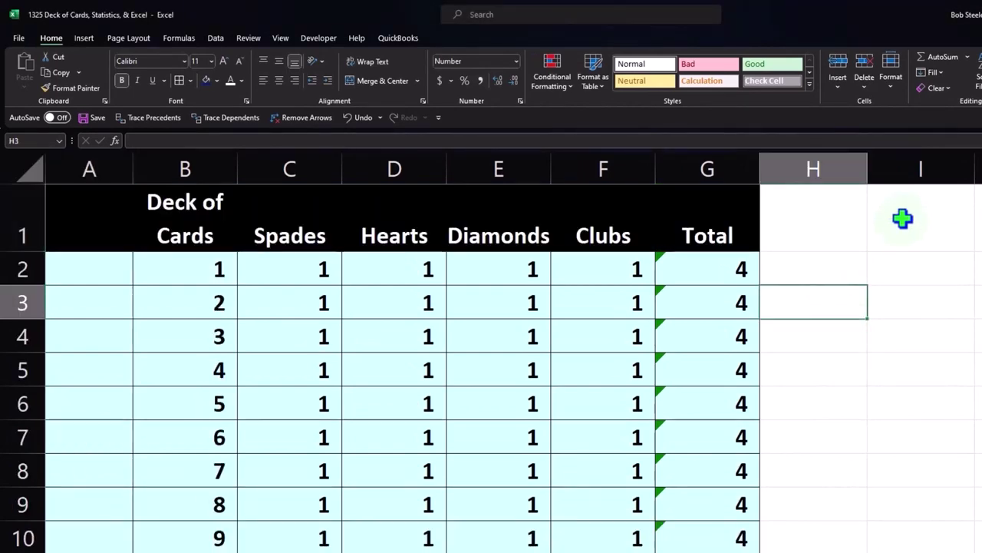
{"action": "left_click_drag", "start_coordinate": [870, 169], "coordinate": [785, 200]}
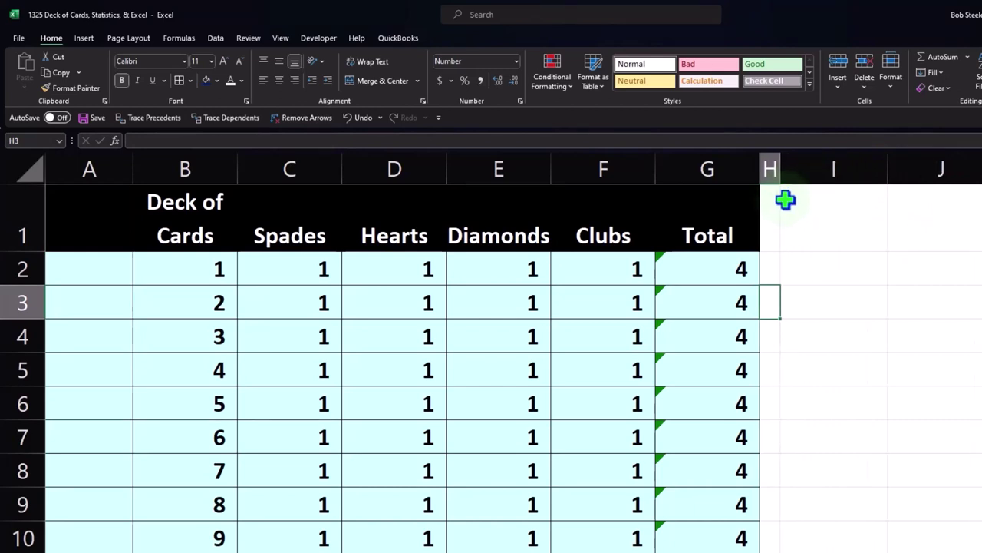
Enter the heading "Odd of any card:" in cell I1 and widen column I to fit it.
{"action": "left_click", "coordinate": [802, 210]}
{"action": "type", "text": "O"}
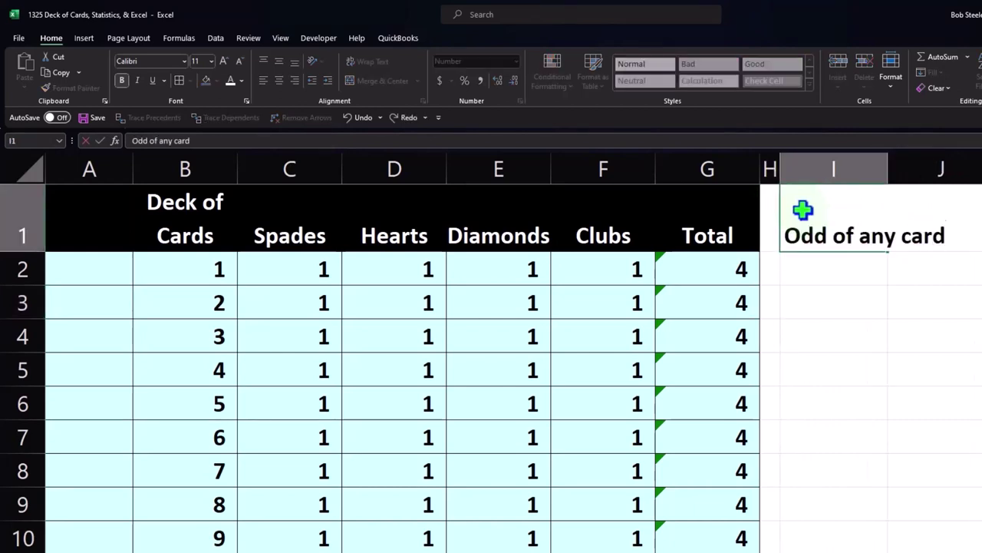
{"action": "type", "text": "dd of any card"}
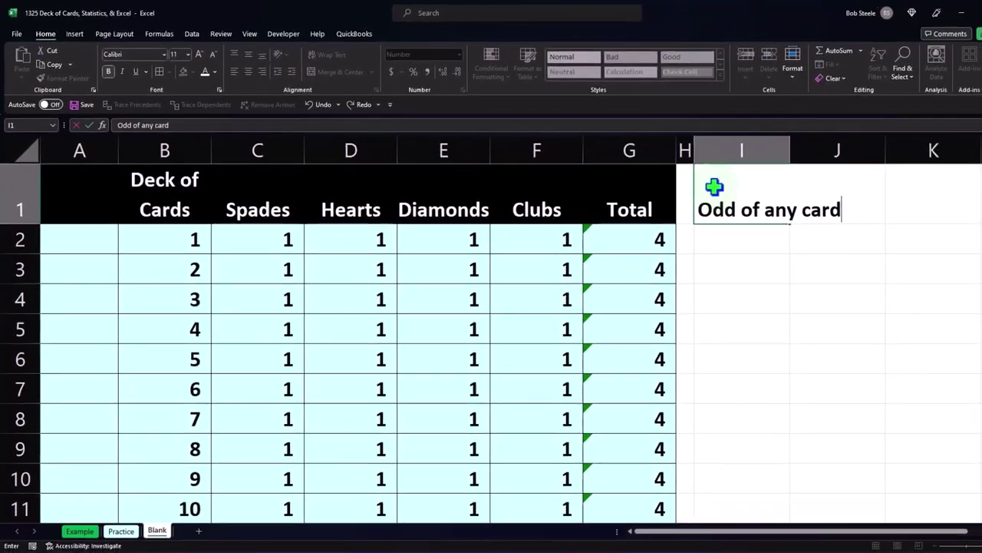
{"action": "type", "text": ":"}
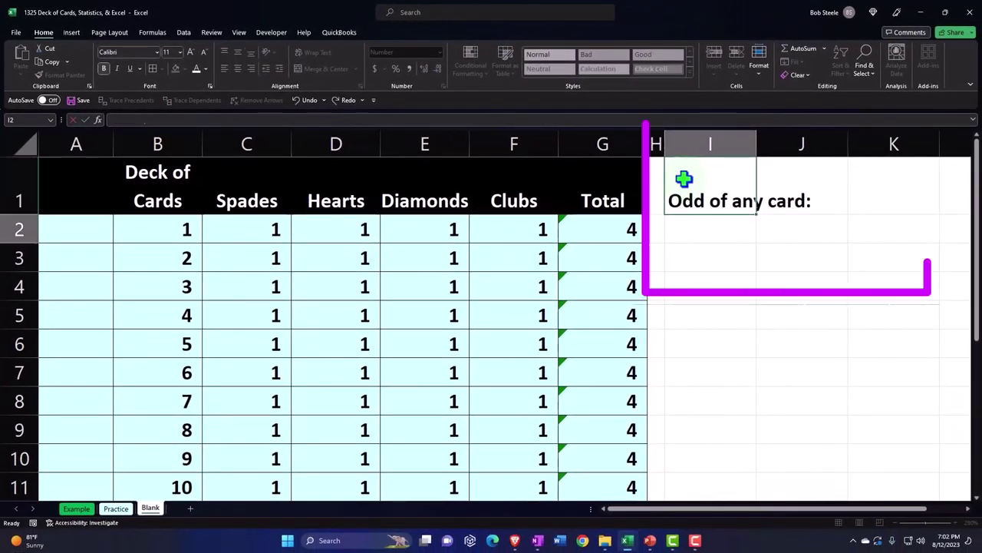
{"action": "key", "text": "Return"}
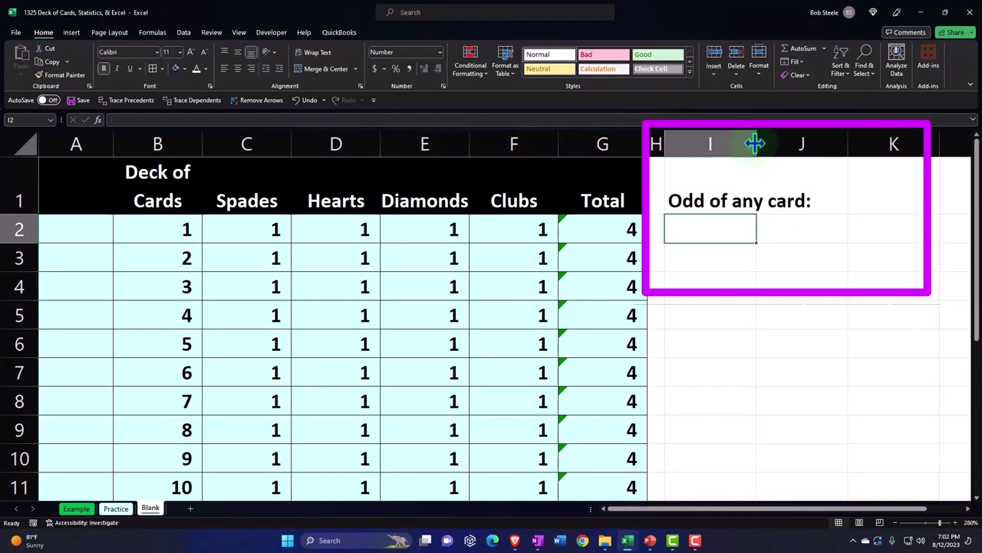
{"action": "left_click_drag", "start_coordinate": [756, 144], "coordinate": [818, 144]}
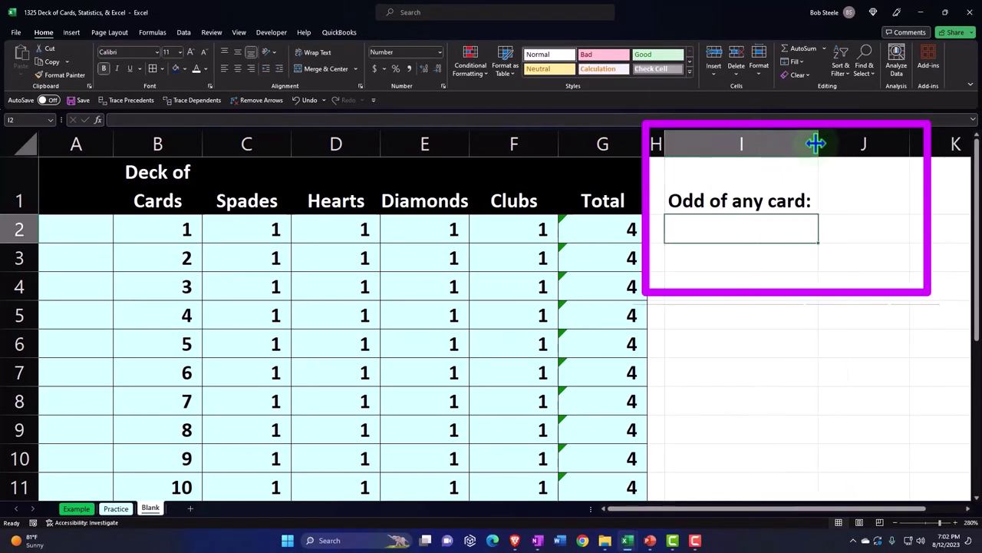
Enter 1 in cell J2 and link cell J3 to the table's total in G15.
{"action": "left_click", "coordinate": [861, 234]}
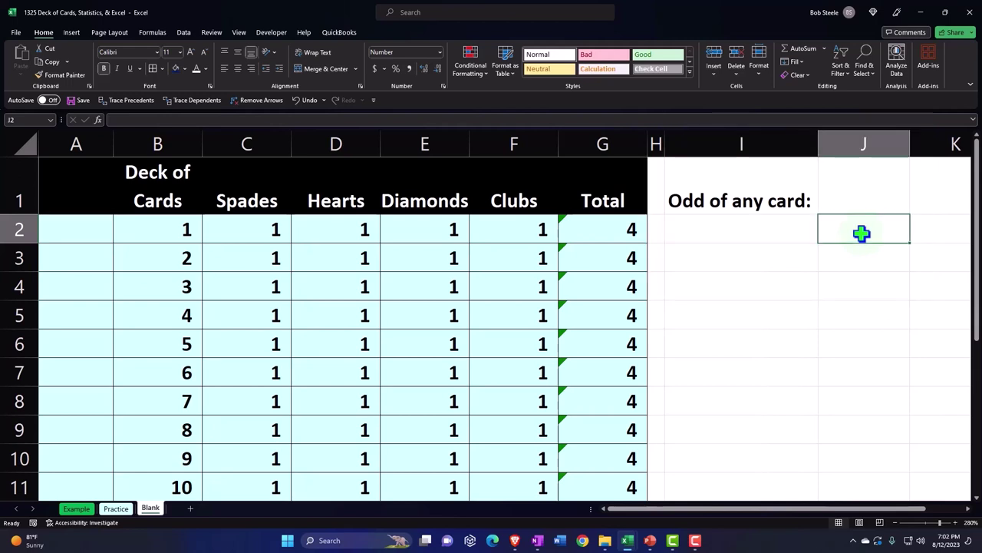
{"action": "type", "text": "1"}
{"action": "key", "text": "Return"}
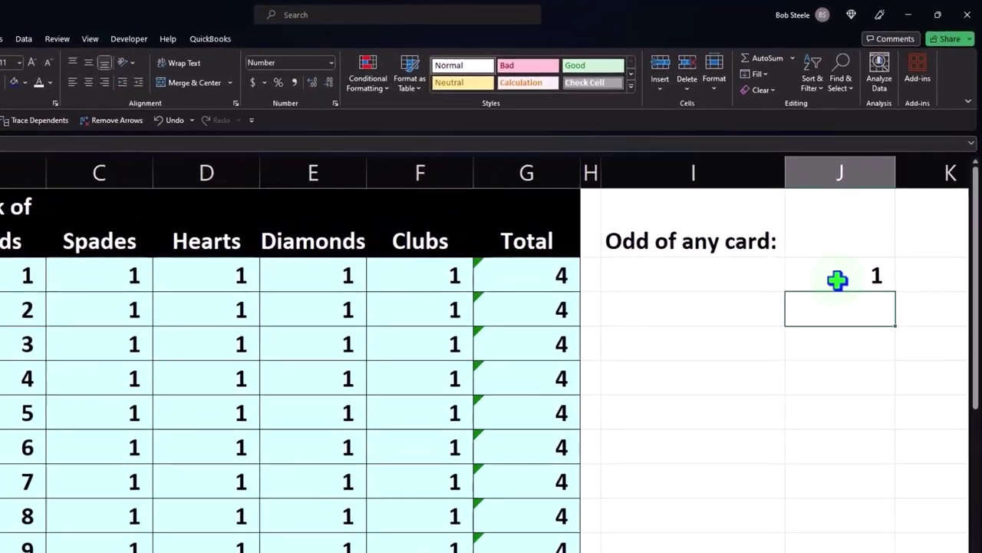
{"action": "key", "text": "F2"}
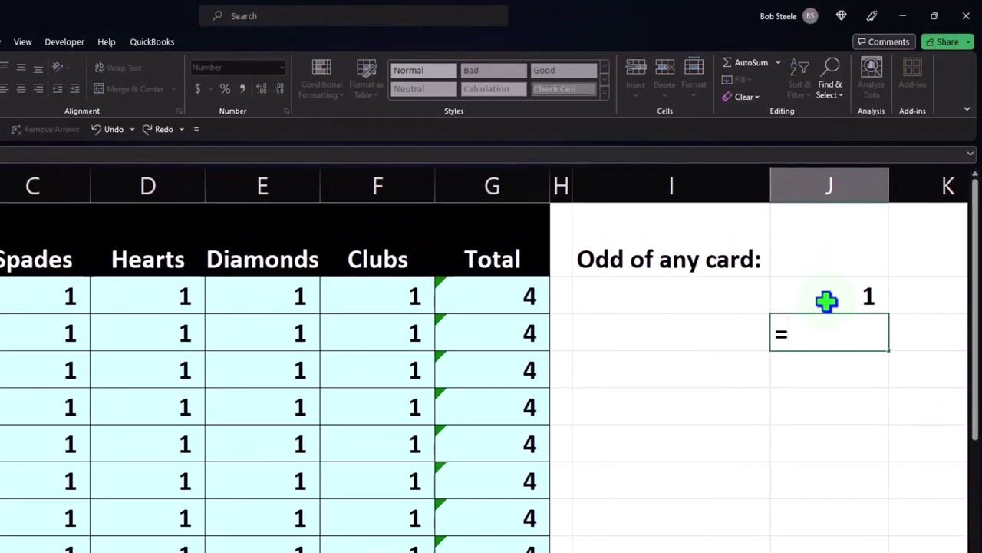
{"action": "type", "text": "="}
{"action": "scroll", "coordinate": [691, 399], "scroll_direction": "down", "scroll_amount": 3}
{"action": "left_click", "coordinate": [527, 447]}
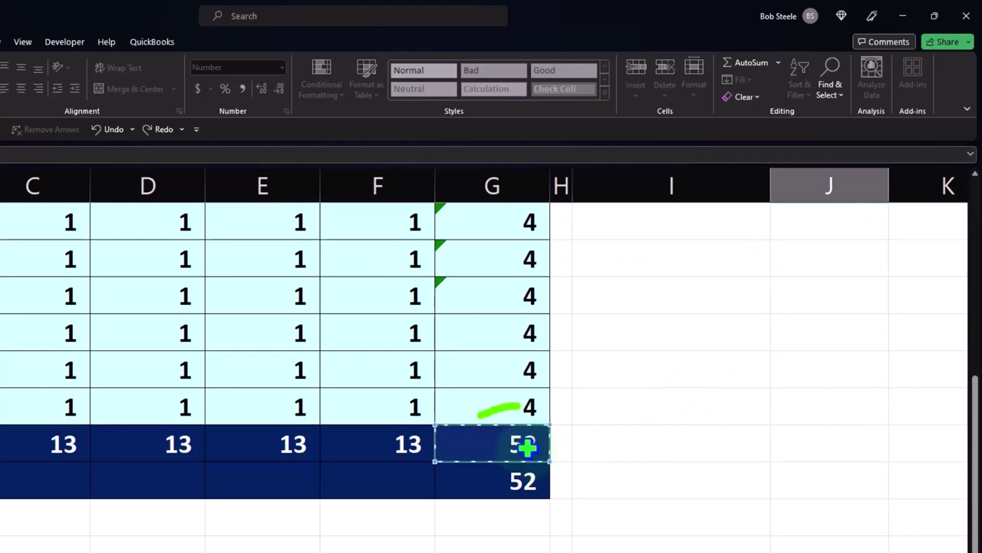
{"action": "key", "text": "Return"}
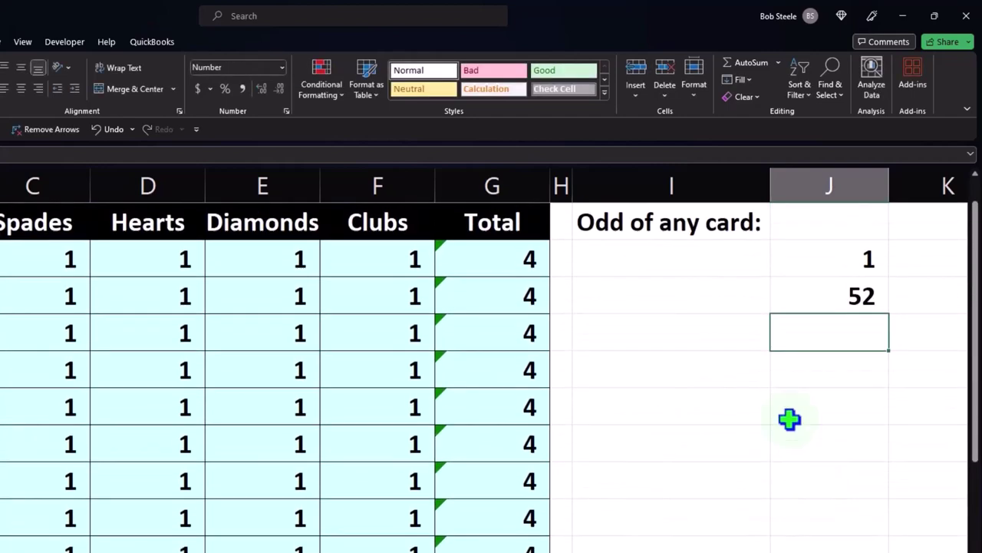
Label cell I4 as "Odds of any card".
{"action": "left_click", "coordinate": [647, 340]}
{"action": "type", "text": "Odd"}
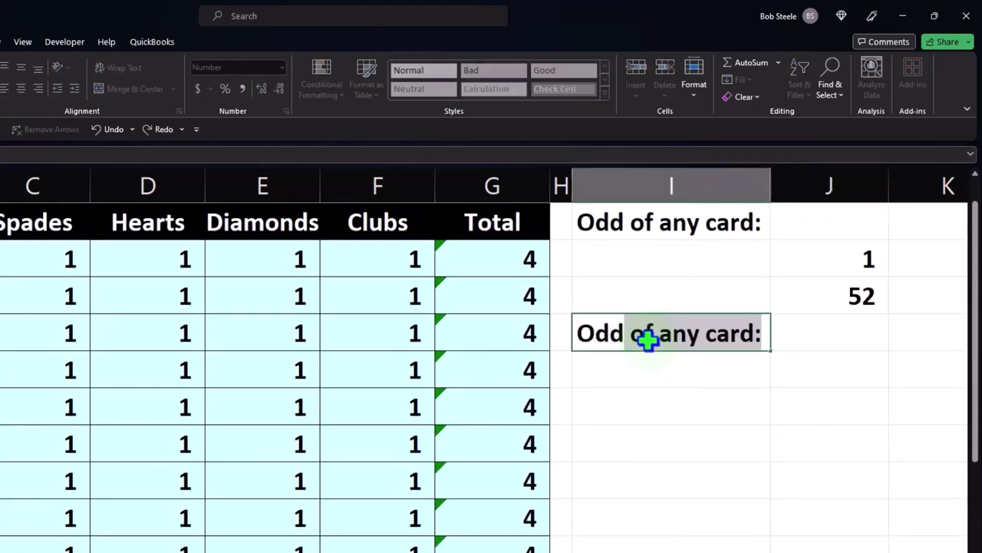
{"action": "type", "text": "s of any"}
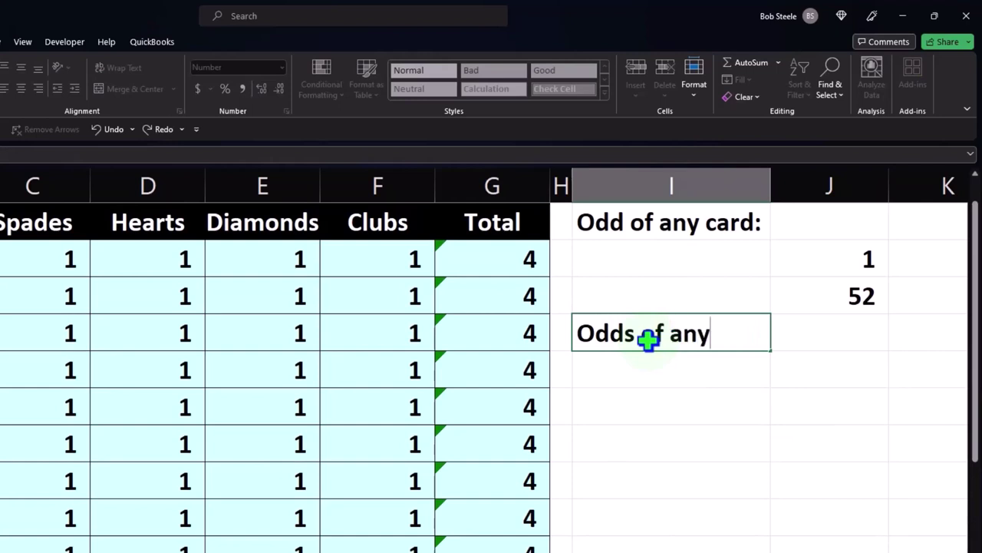
{"action": "type", "text": " card"}
{"action": "key", "text": "Tab"}
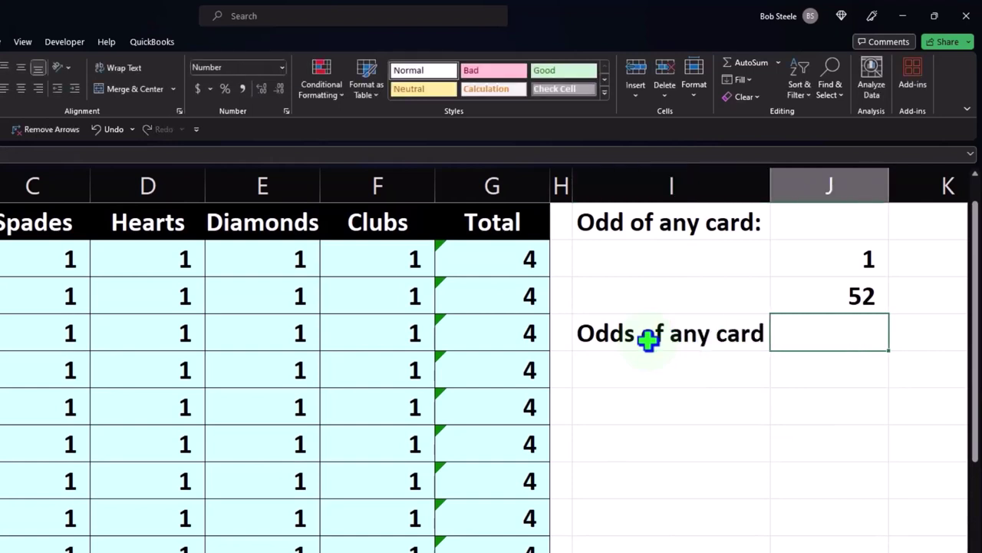
Calculate the odds in cell J4 with the formula =J2/J3.
{"action": "type", "text": "="}
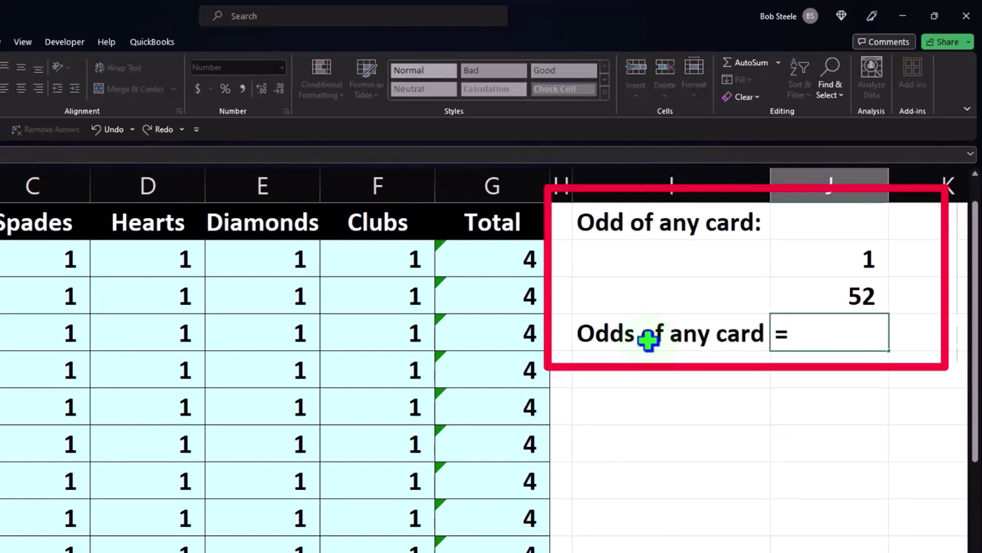
{"action": "key", "text": "Up"}
{"action": "key", "text": "Up"}
{"action": "type", "text": "/"}
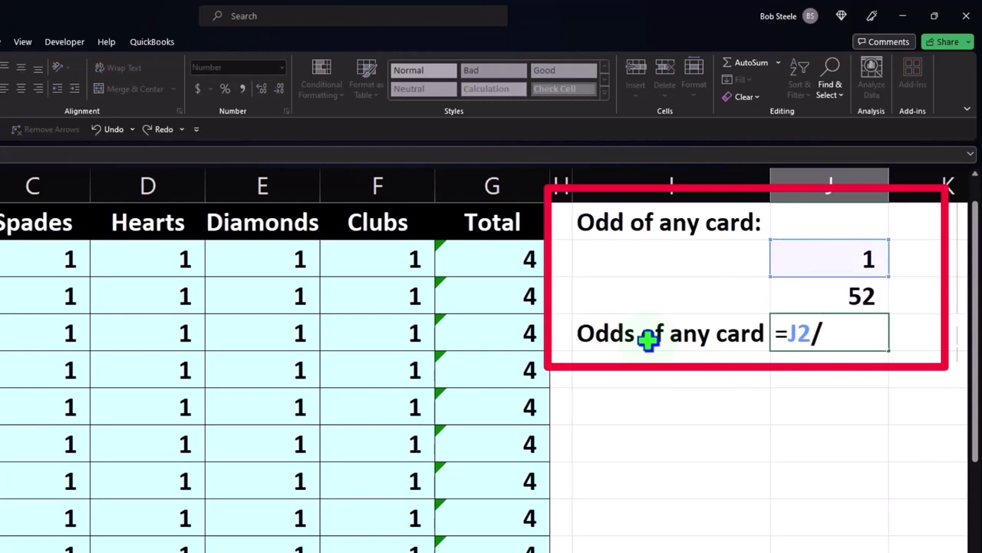
{"action": "key", "text": "Up"}
{"action": "key", "text": "Return"}
Format the odds in cell J4 as a percentage with two decimal places.
{"action": "key", "text": "Left"}
{"action": "key", "text": "Up"}
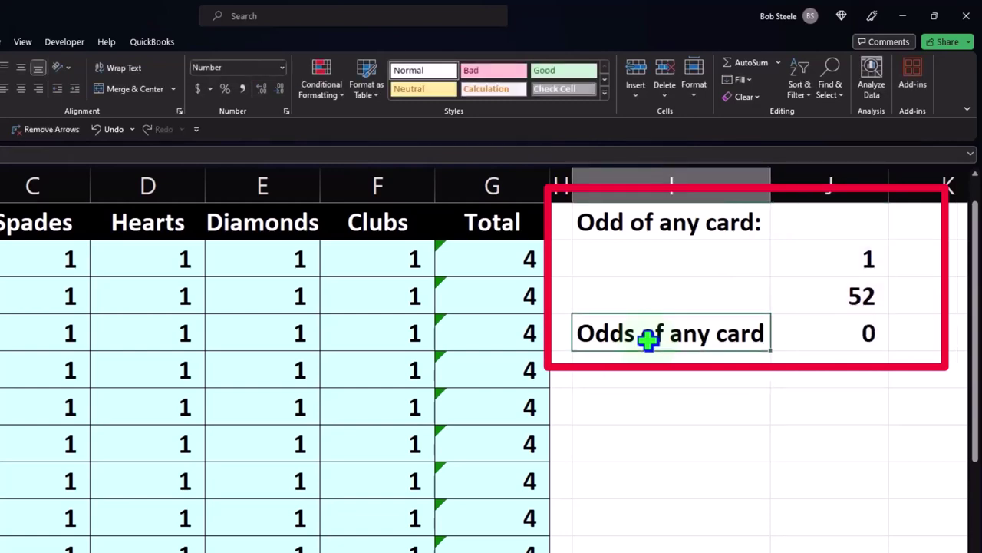
{"action": "key", "text": "Right"}
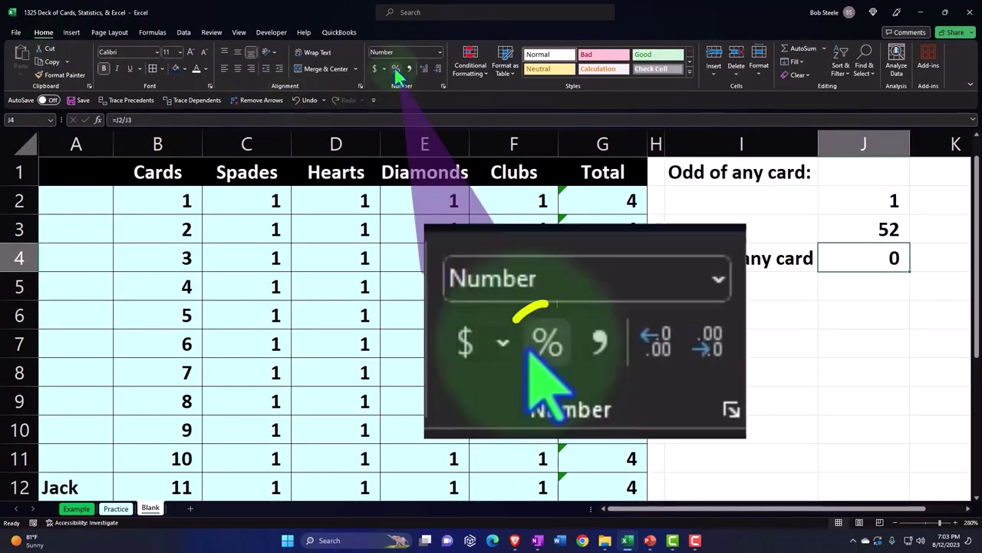
{"action": "left_click", "coordinate": [396, 68]}
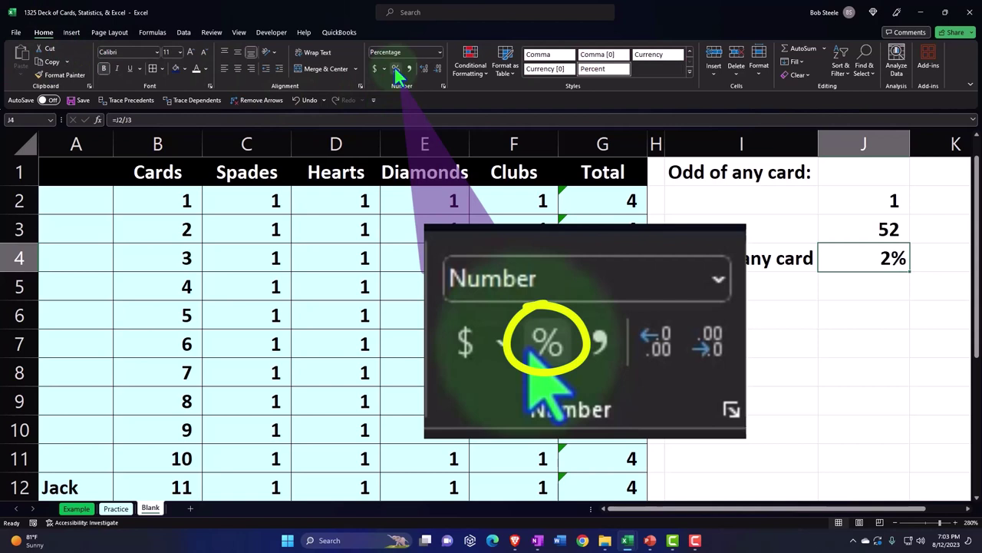
{"action": "left_click", "coordinate": [425, 70]}
{"action": "left_click", "coordinate": [426, 71]}
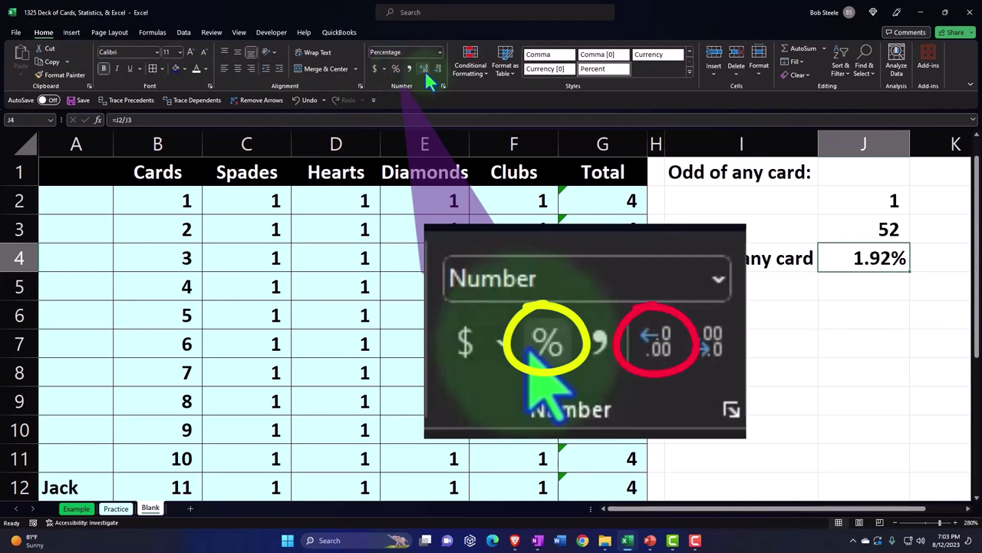
Enter the heading "Odds of any suit" in cell I6.
{"action": "left_click", "coordinate": [711, 313]}
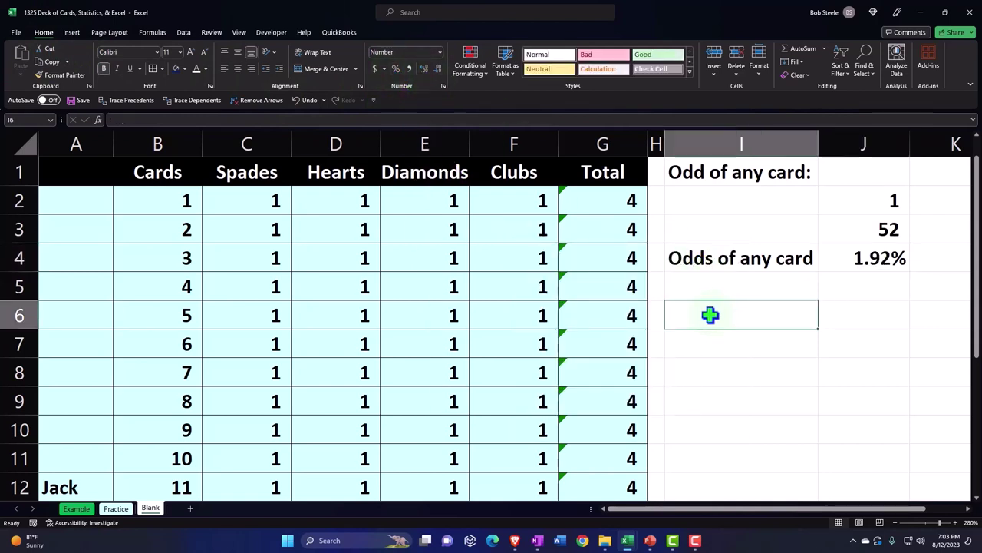
{"action": "type", "text": "Odds of"}
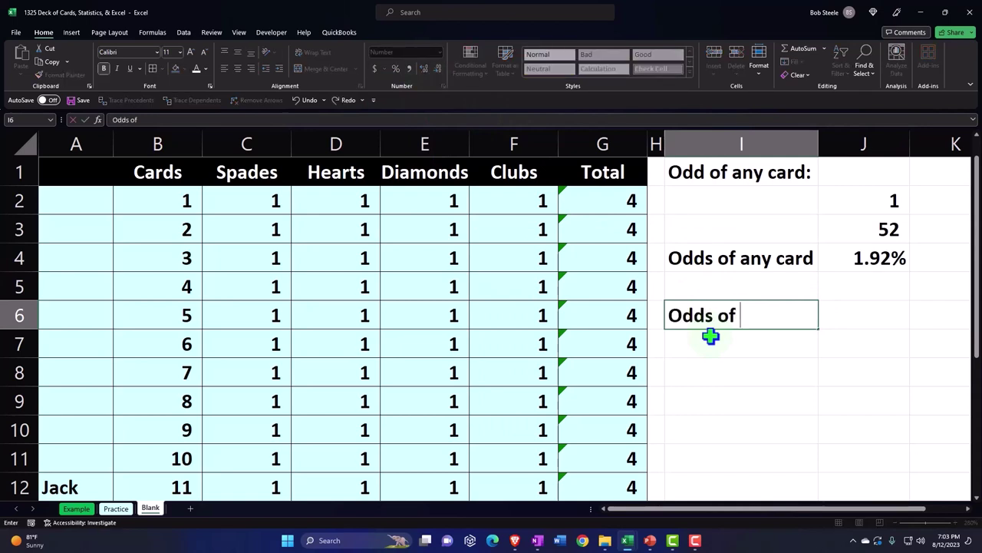
{"action": "type", "text": " any suit"}
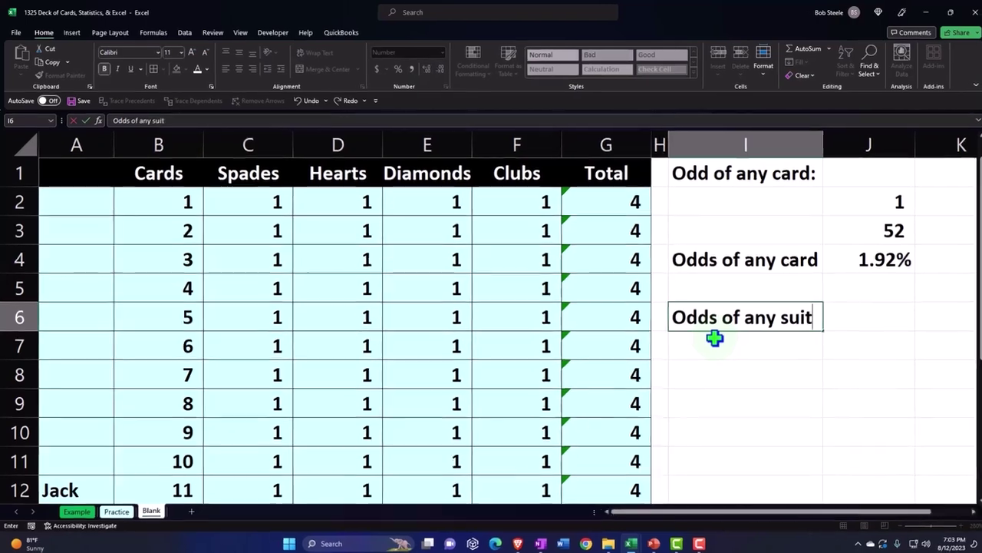
{"action": "key", "text": "Return"}
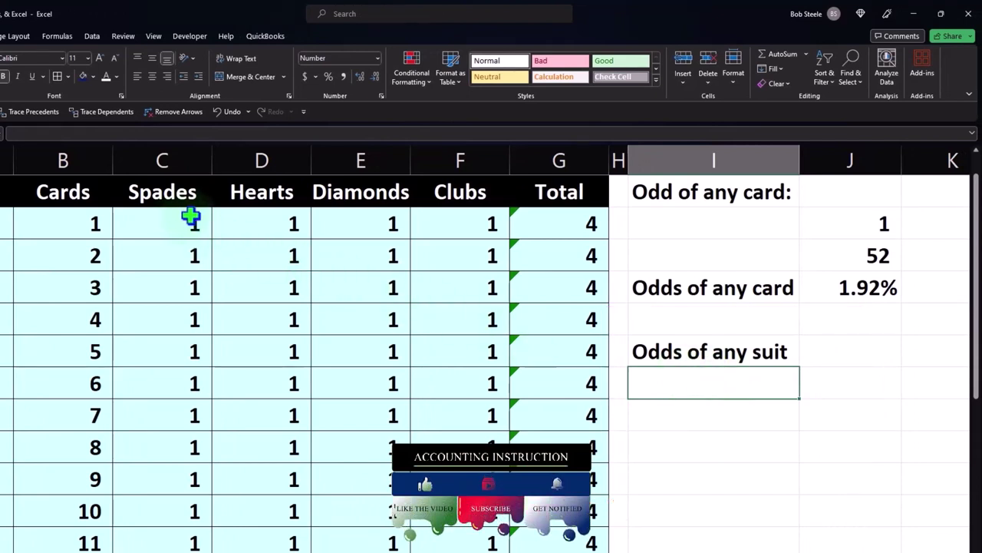
Label cell I7 as "Cards per suit" and link J7 to the Clubs total with the formula =F15.
{"action": "scroll", "coordinate": [350, 209], "scroll_direction": "down", "scroll_amount": 2}
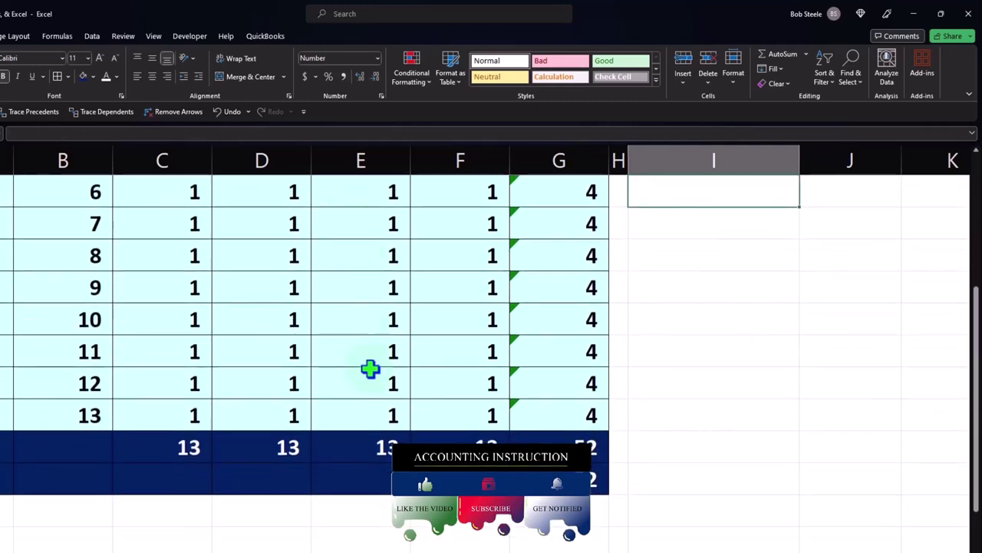
{"action": "scroll", "coordinate": [370, 369], "scroll_direction": "up", "scroll_amount": 2}
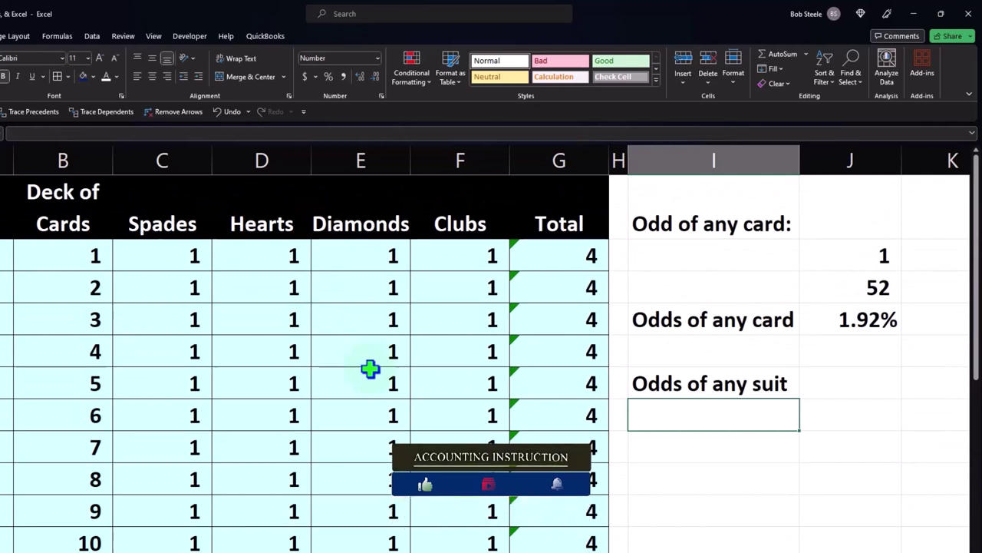
{"action": "type", "text": "Cards per suit"}
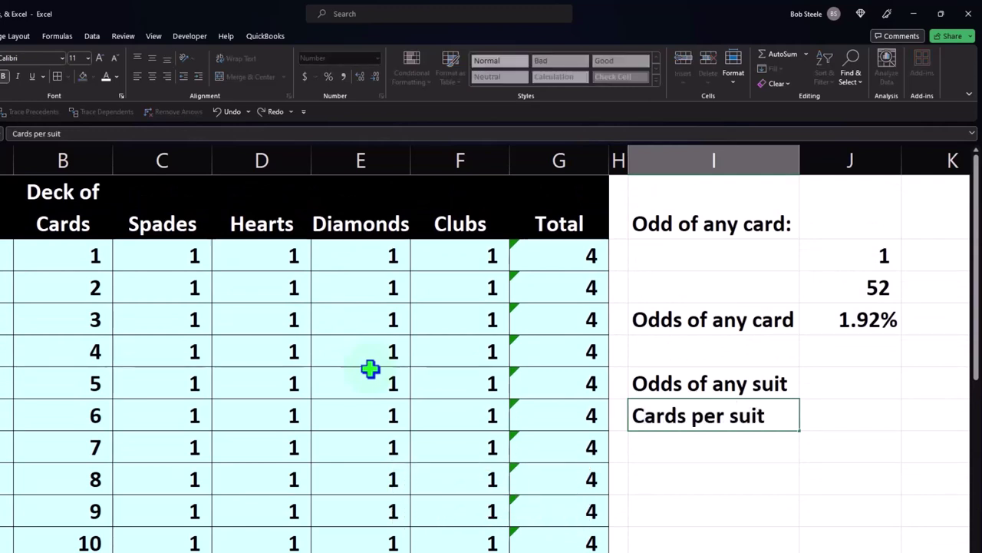
{"action": "key", "text": "Tab"}
{"action": "type", "text": "="}
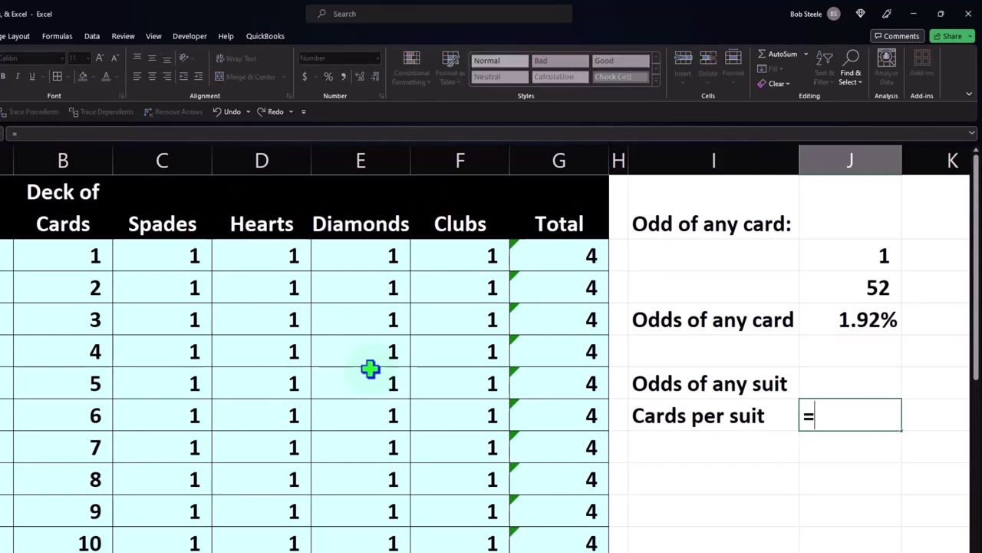
{"action": "scroll", "coordinate": [370, 368], "scroll_direction": "down", "scroll_amount": 3}
{"action": "left_click", "coordinate": [517, 355]}
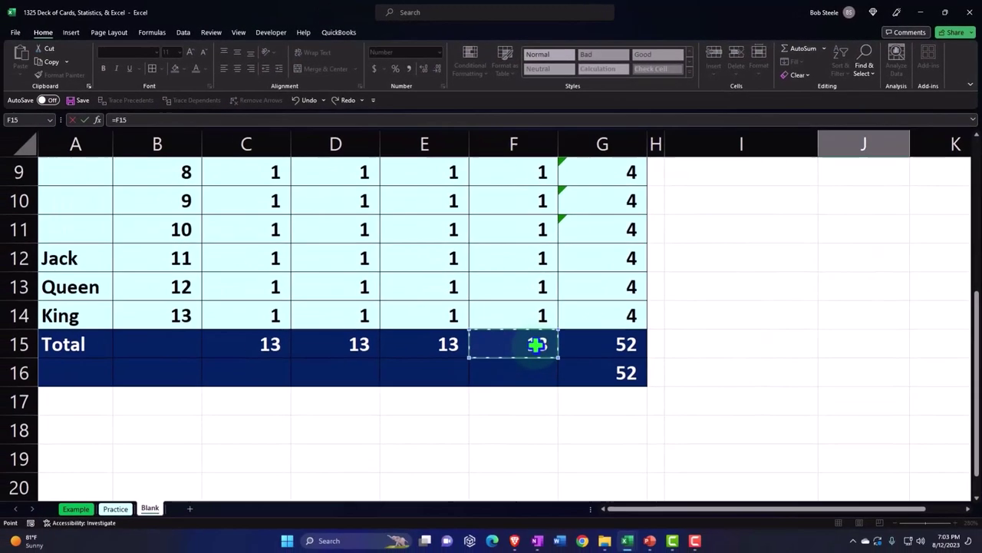
{"action": "key", "text": "Return"}
Label cell I2 as "One card" and cell I3 as "Cards in deck".
{"action": "scroll", "coordinate": [536, 345], "scroll_direction": "up", "scroll_amount": 2}
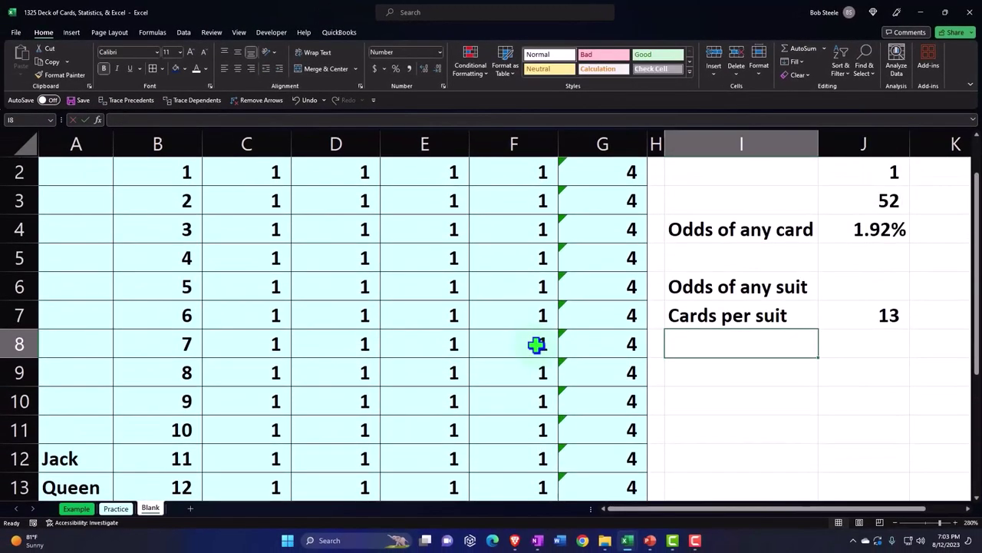
{"action": "scroll", "coordinate": [537, 345], "scroll_direction": "up", "scroll_amount": 1}
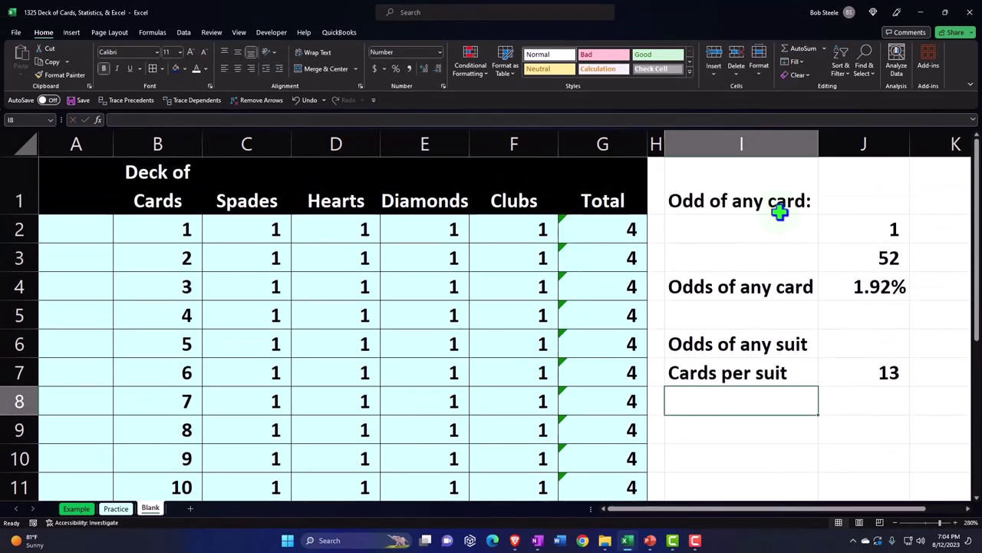
{"action": "left_click", "coordinate": [752, 223]}
{"action": "type", "text": "One c"}
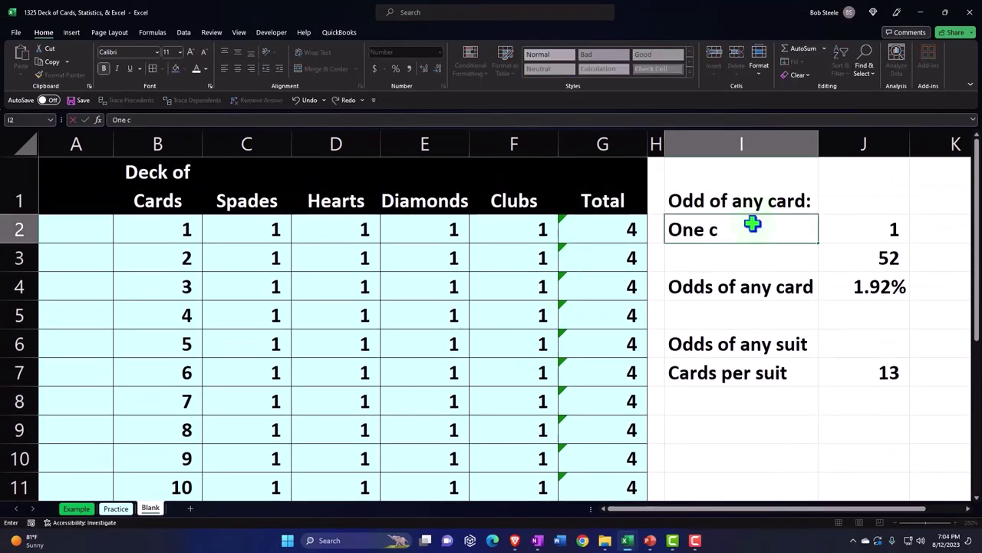
{"action": "type", "text": "ard"}
{"action": "key", "text": "Return"}
{"action": "type", "text": "Cards in"}
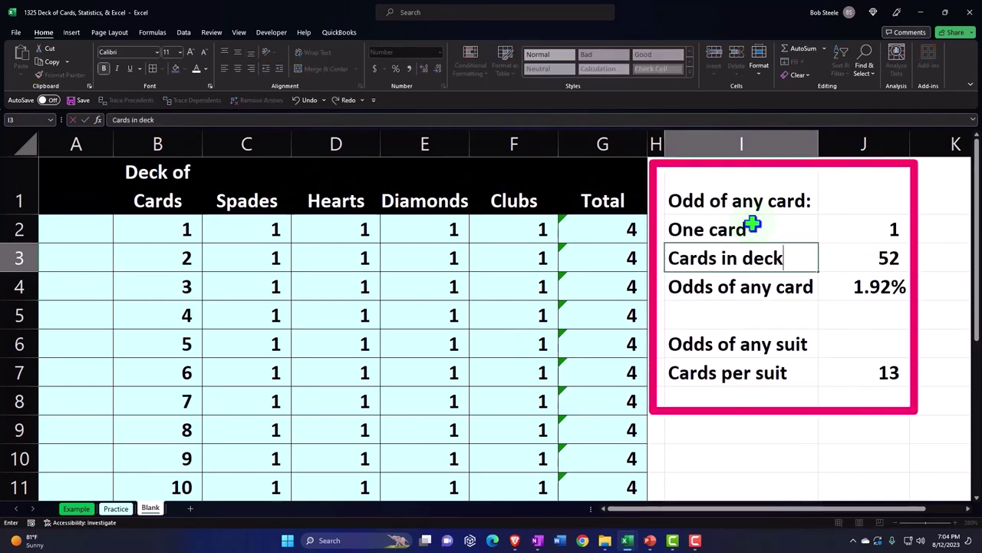
{"action": "type", "text": " deck"}
{"action": "key", "text": "Right"}
{"action": "key", "text": "Right"}
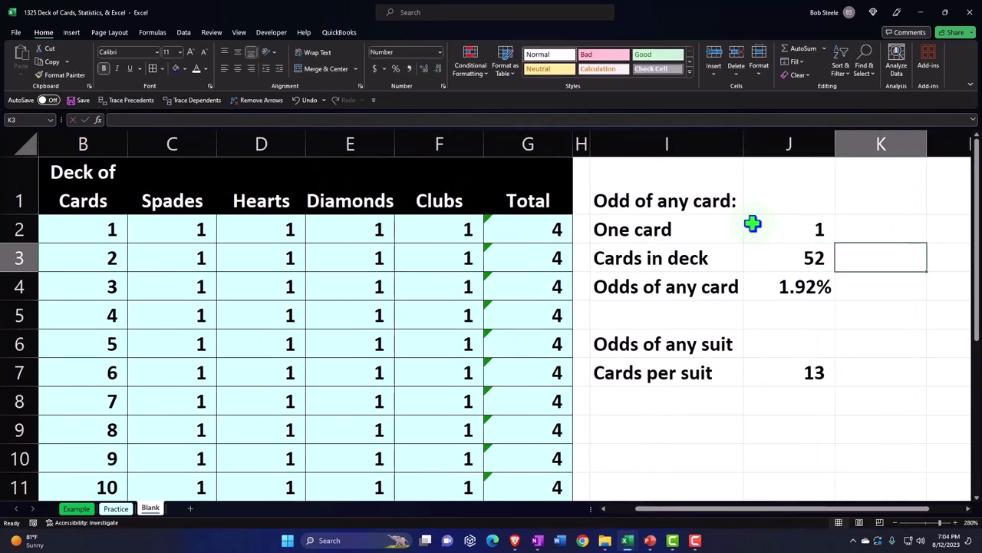
Repeat the "Cards in deck" label in cell I8 with the formula =I3.
{"action": "left_click", "coordinate": [661, 407]}
{"action": "type", "text": "="}
{"action": "key", "text": "Up"}
{"action": "key", "text": "Up"}
{"action": "key", "text": "Up"}
{"action": "key", "text": "Up"}
{"action": "key", "text": "Up"}
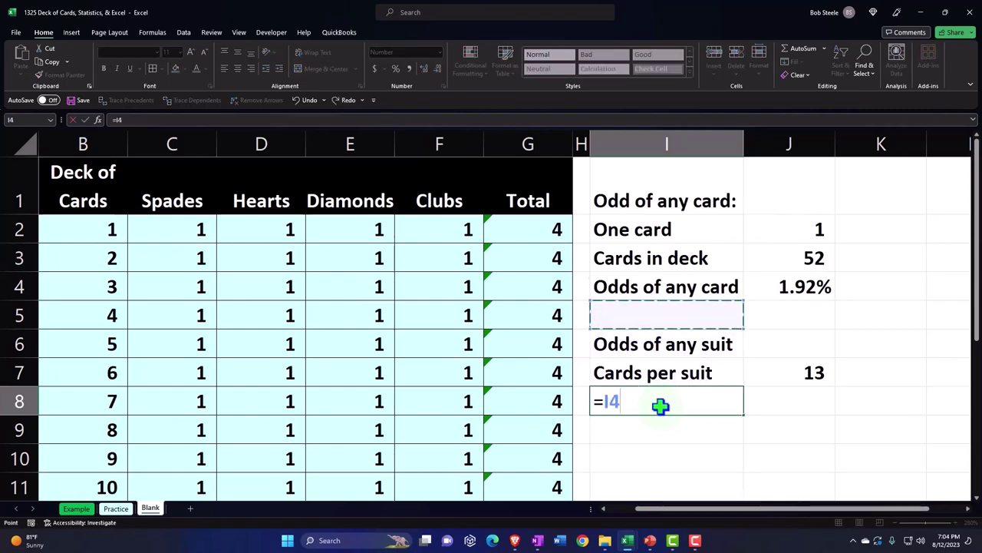
{"action": "key", "text": "Return"}
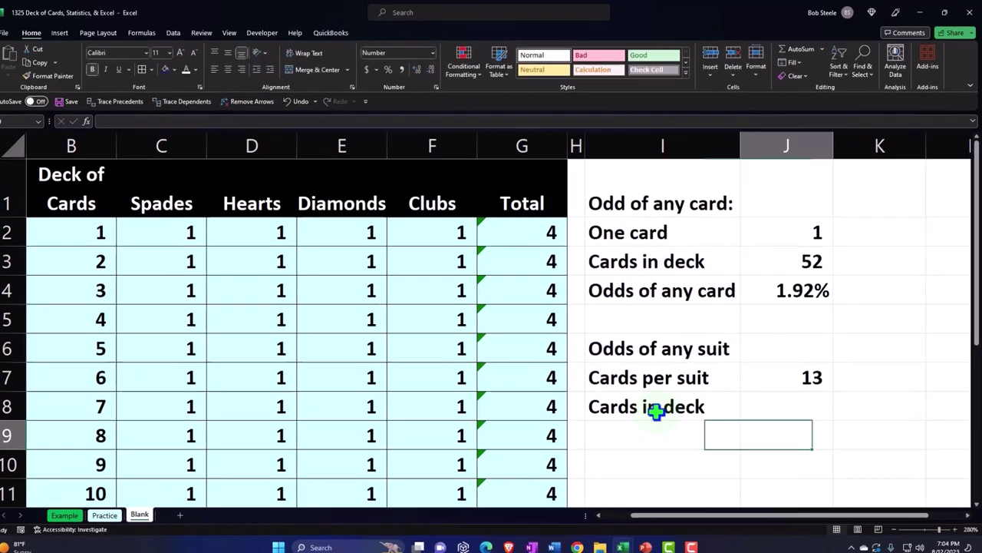
Link cell J8 to the number of cards in the deck with the formula =J3.
{"action": "type", "text": "="}
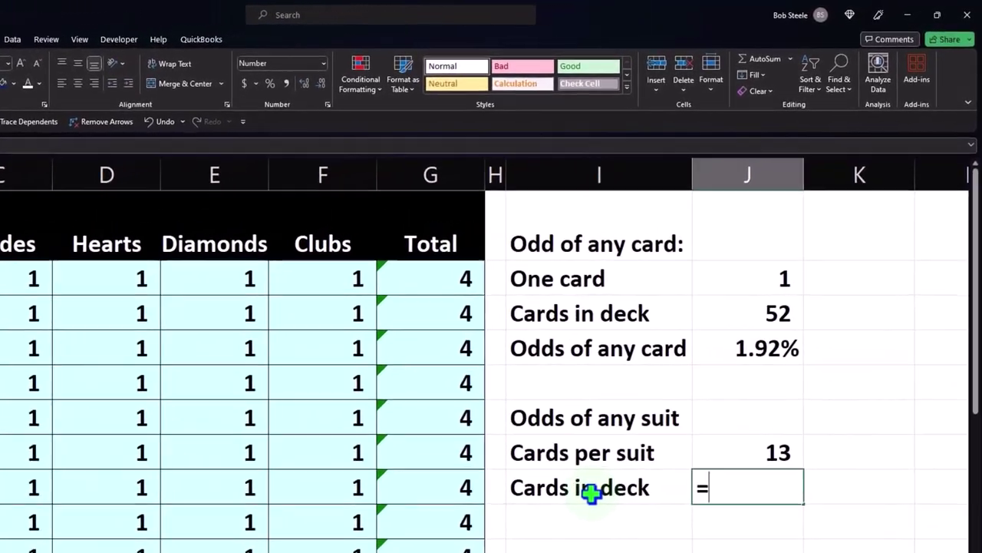
{"action": "key", "text": "Up"}
{"action": "key", "text": "Up"}
{"action": "key", "text": "Up"}
{"action": "key", "text": "Up"}
{"action": "key", "text": "Up"}
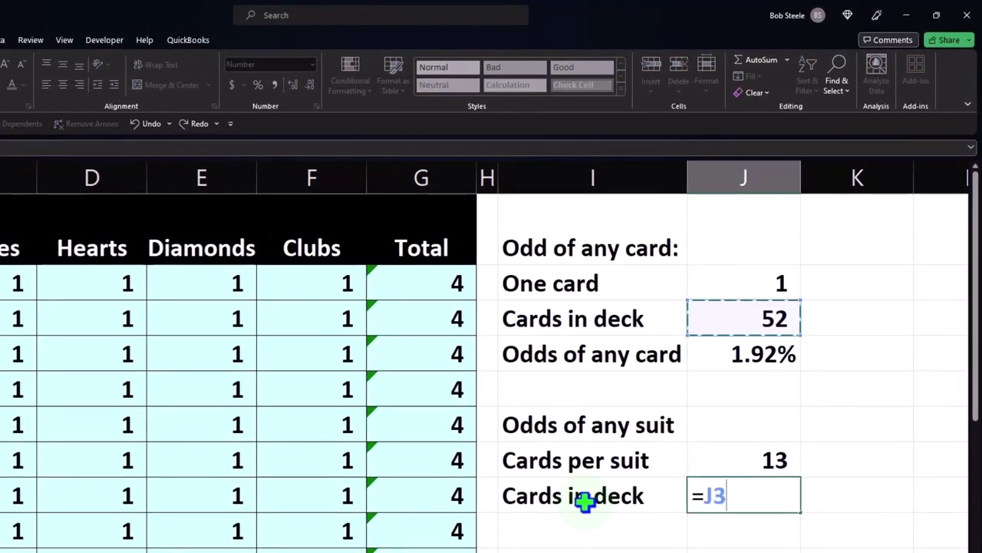
{"action": "key", "text": "Return"}
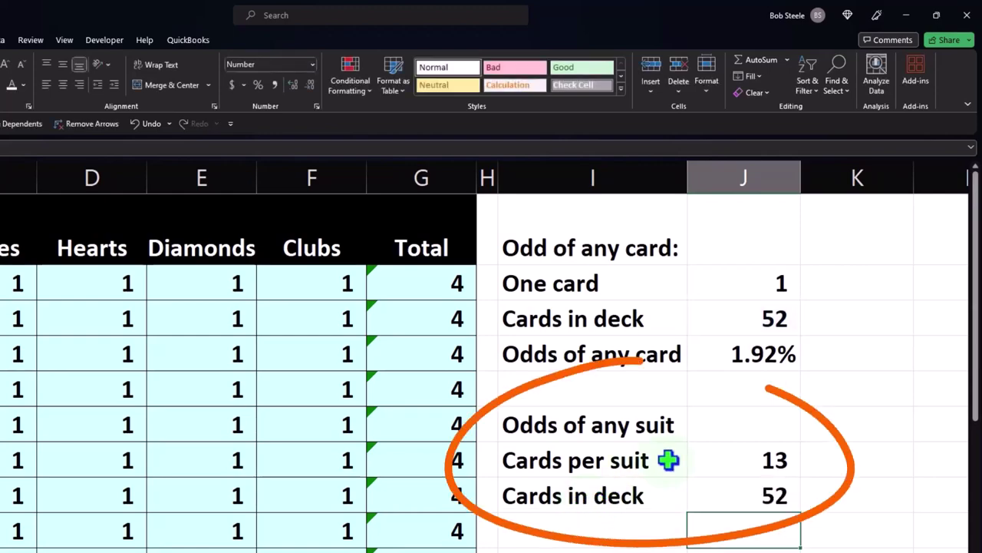
Underline the number of cards in the deck in cell J8.
{"action": "scroll", "coordinate": [668, 460], "scroll_direction": "down", "scroll_amount": 1}
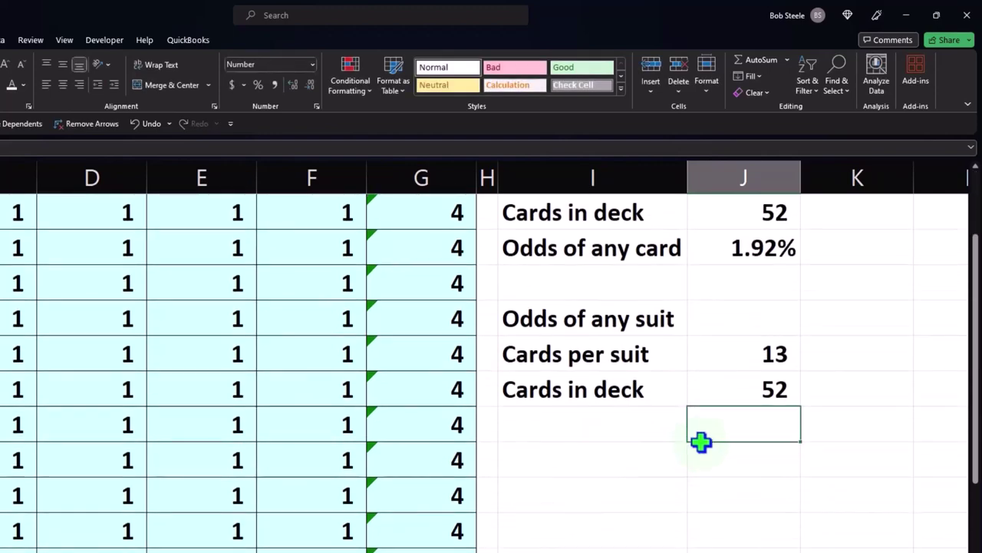
{"action": "left_click", "coordinate": [698, 386]}
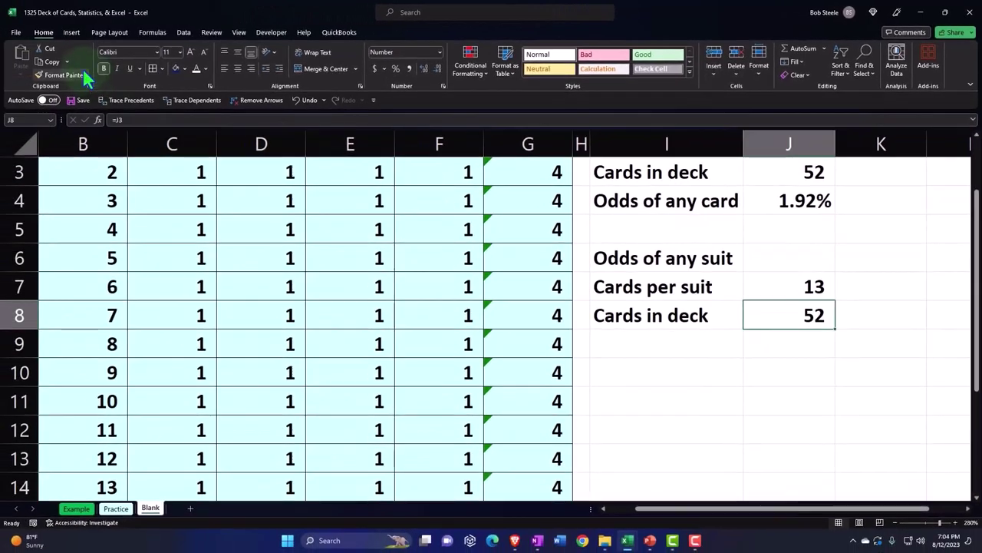
{"action": "left_click", "coordinate": [129, 69]}
Label cell I9 as "Odds of any suit" and calculate the odds in J9 with the formula =J7/J8.
{"action": "left_click", "coordinate": [707, 343]}
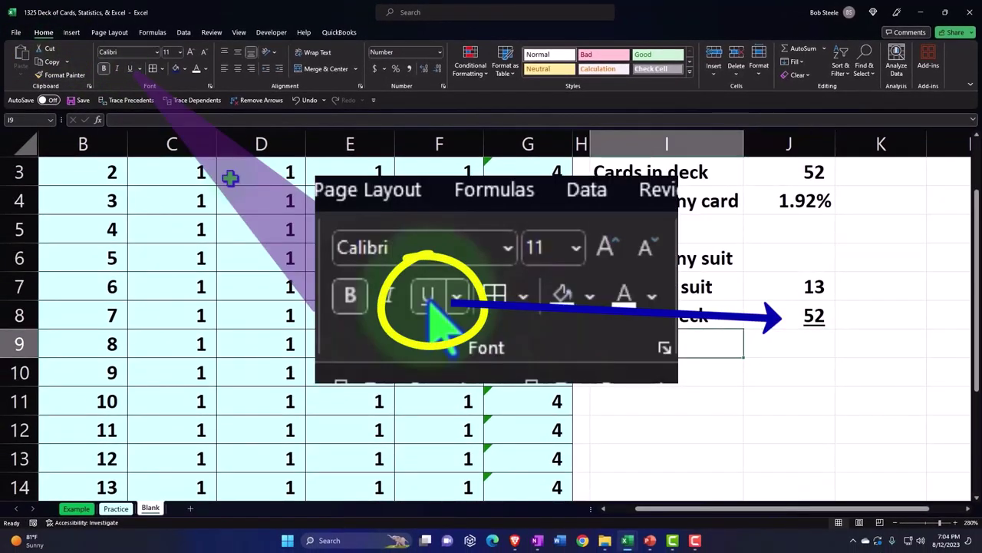
{"action": "type", "text": "Odds of any s"}
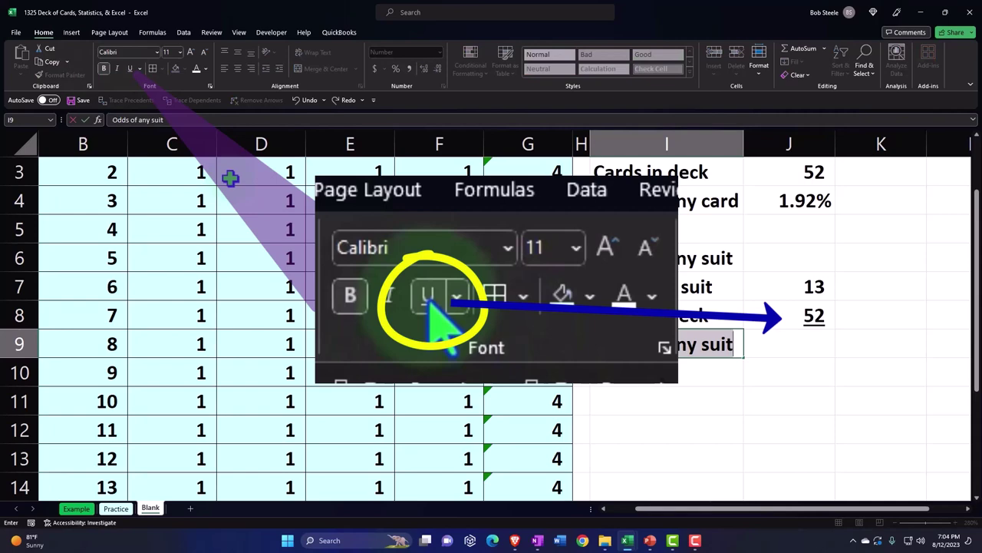
{"action": "type", "text": "uit"}
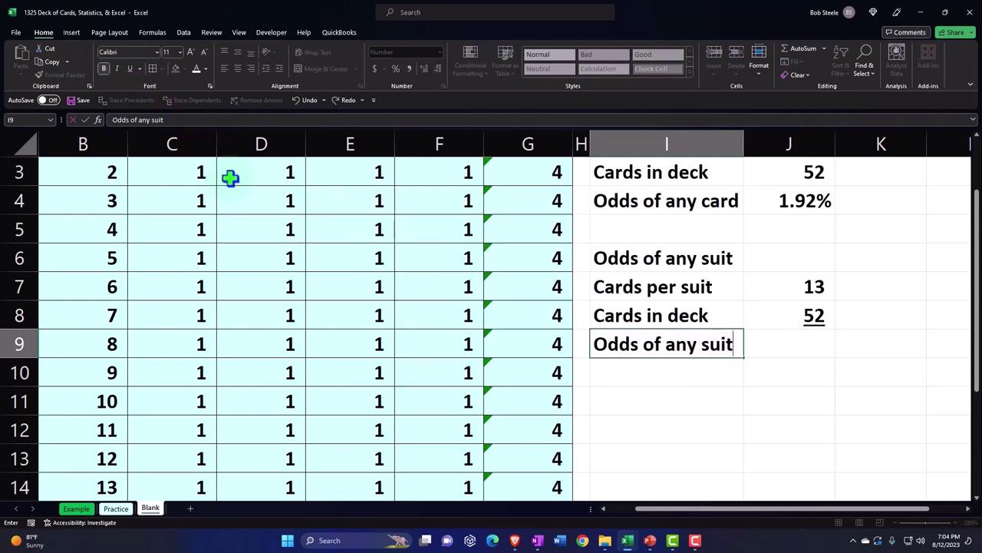
{"action": "key", "text": "Tab"}
{"action": "type", "text": "="}
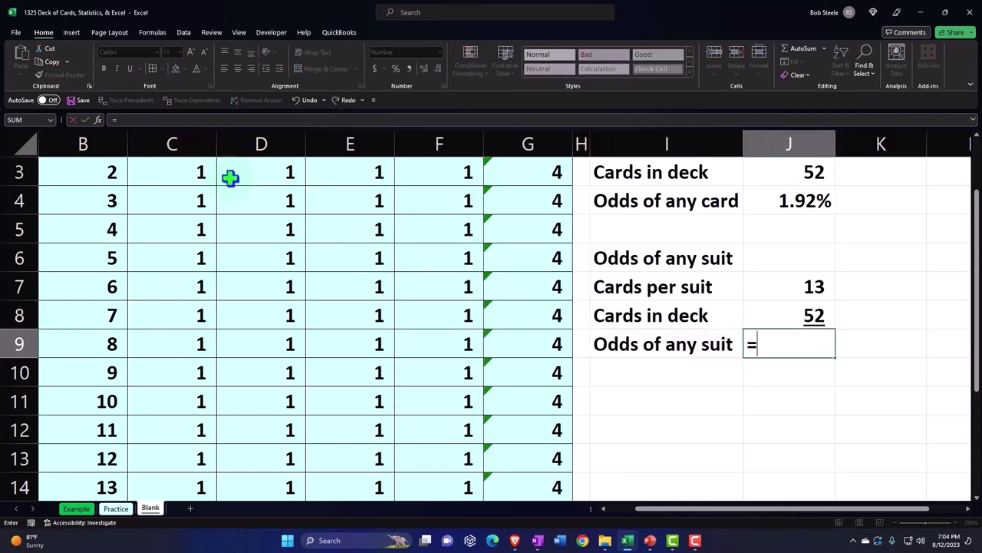
{"action": "key", "text": "Up"}
{"action": "key", "text": "Up"}
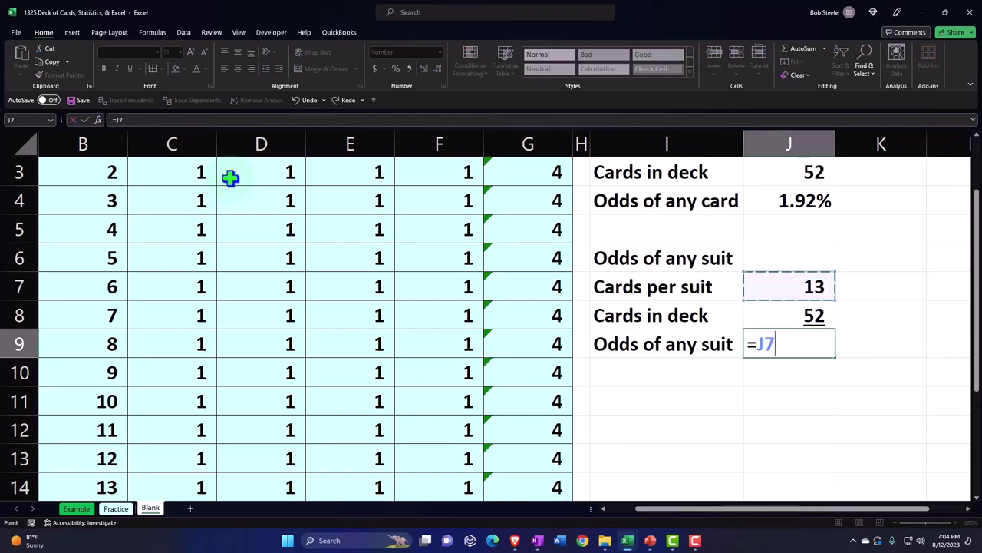
{"action": "type", "text": "/"}
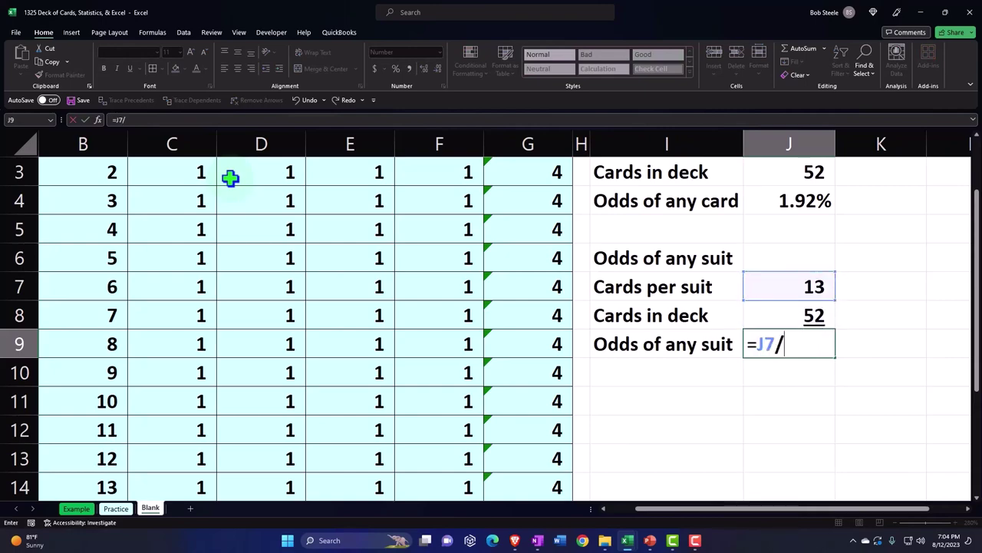
{"action": "key", "text": "Up"}
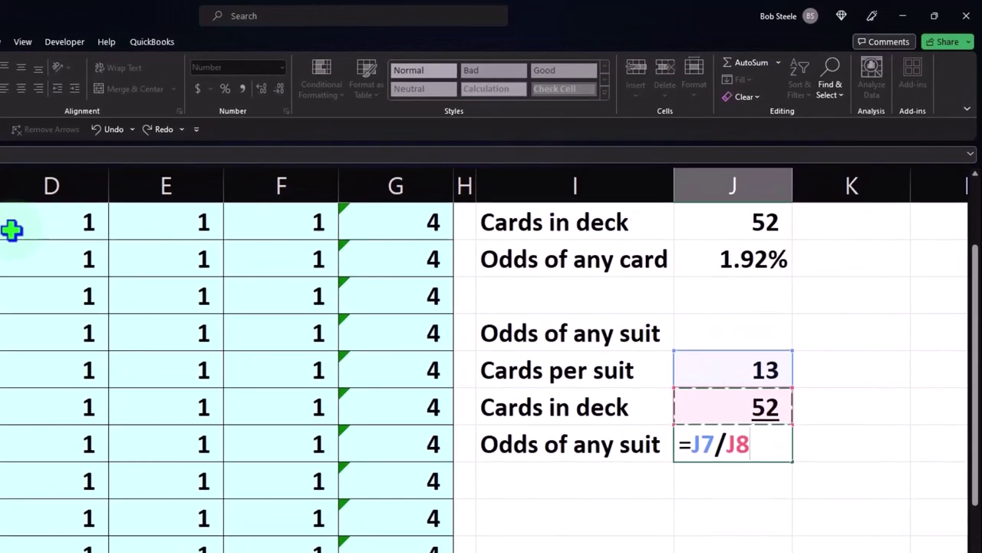
{"action": "key", "text": "Return"}
Format the suit odds in cell J9 as a percentage with two decimal places.
{"action": "key", "text": "Up"}
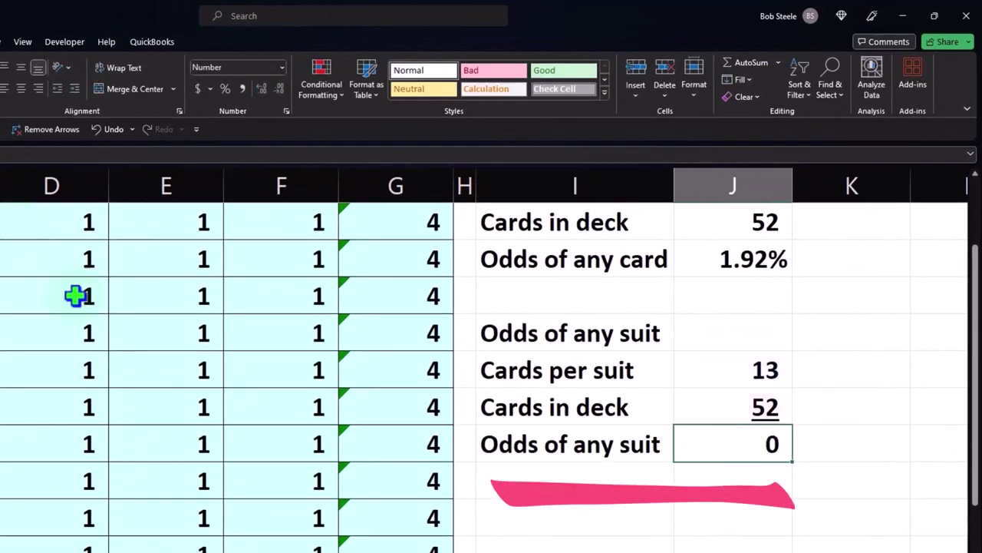
{"action": "key", "text": "Escape"}
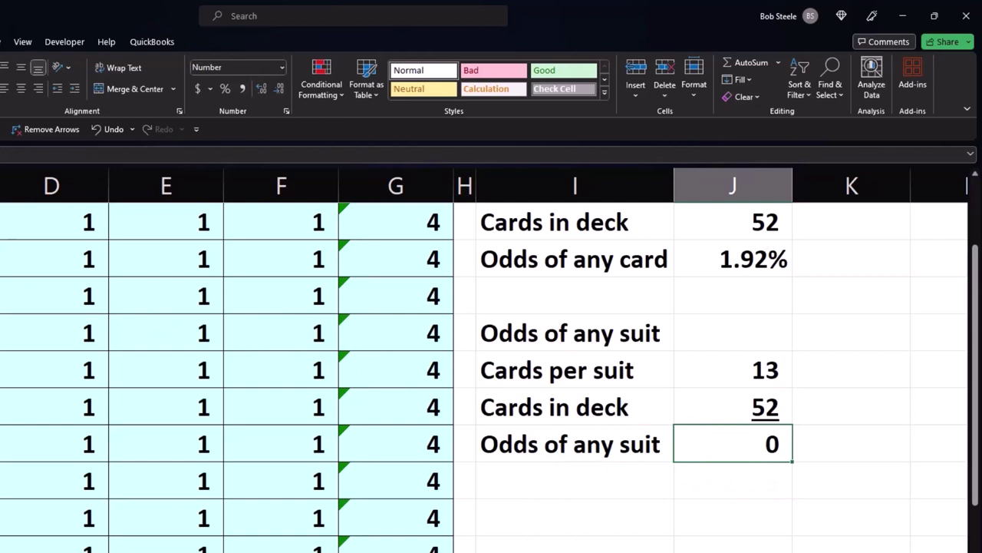
{"action": "left_click", "coordinate": [223, 89]}
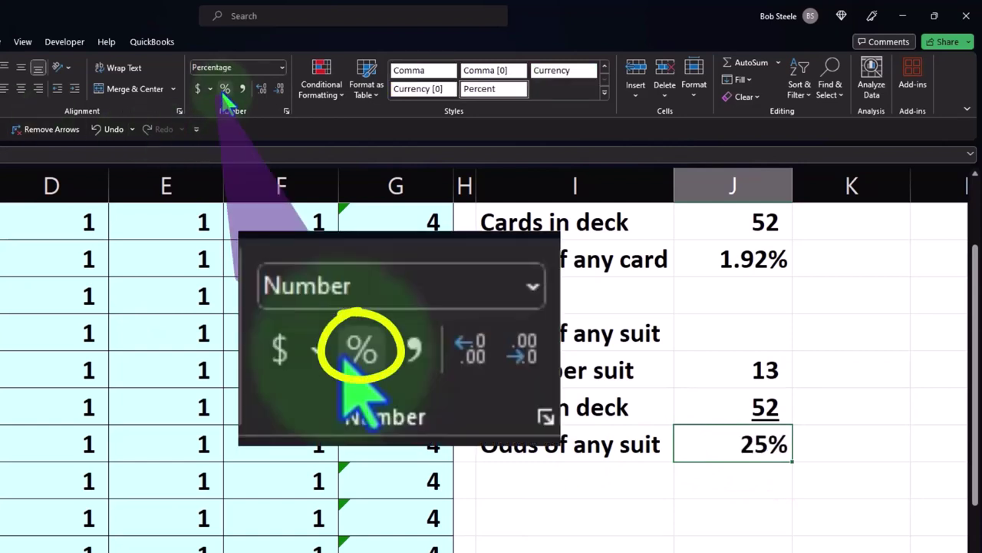
{"action": "left_click", "coordinate": [259, 89]}
{"action": "left_click", "coordinate": [260, 89]}
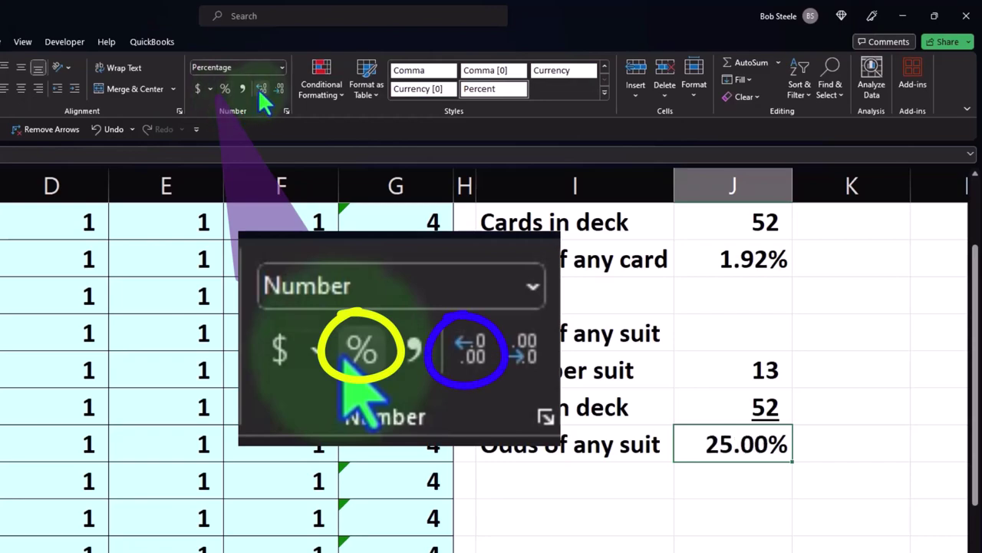
{"action": "left_click", "coordinate": [570, 478]}
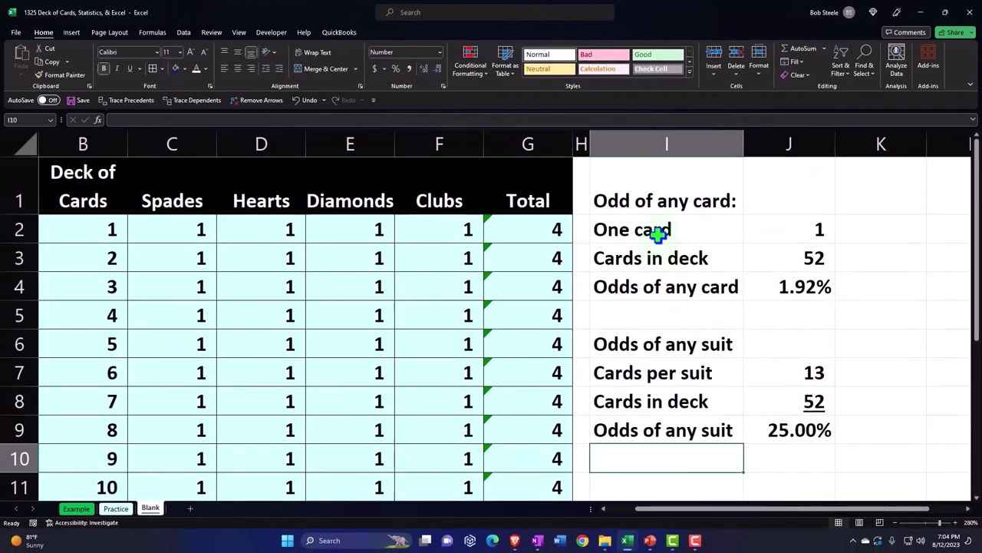
Indent the labels in cells I2:I4 by one level.
{"action": "left_click", "coordinate": [658, 234]}
{"action": "left_click_drag", "start_coordinate": [658, 233], "coordinate": [664, 275]}
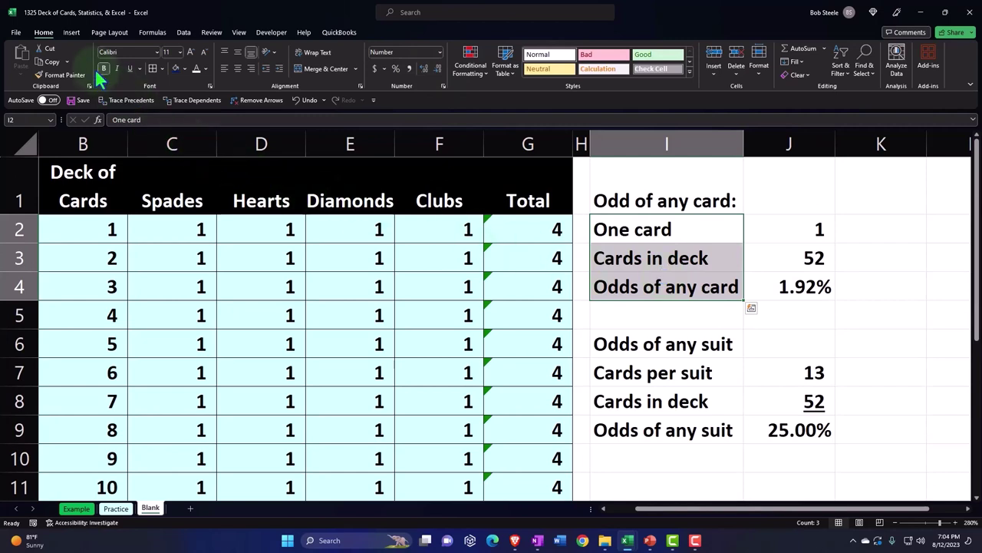
{"action": "left_click", "coordinate": [49, 47]}
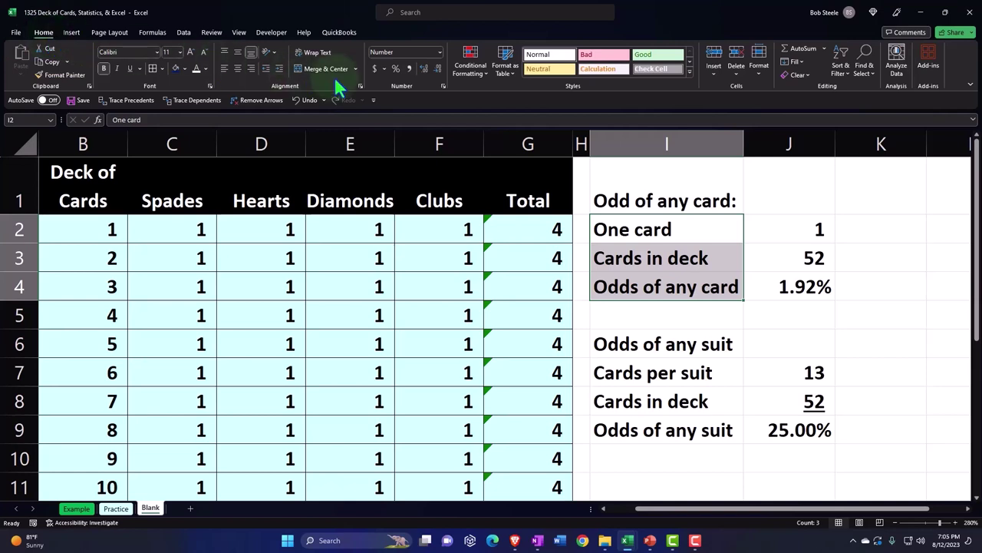
{"action": "left_click", "coordinate": [280, 68]}
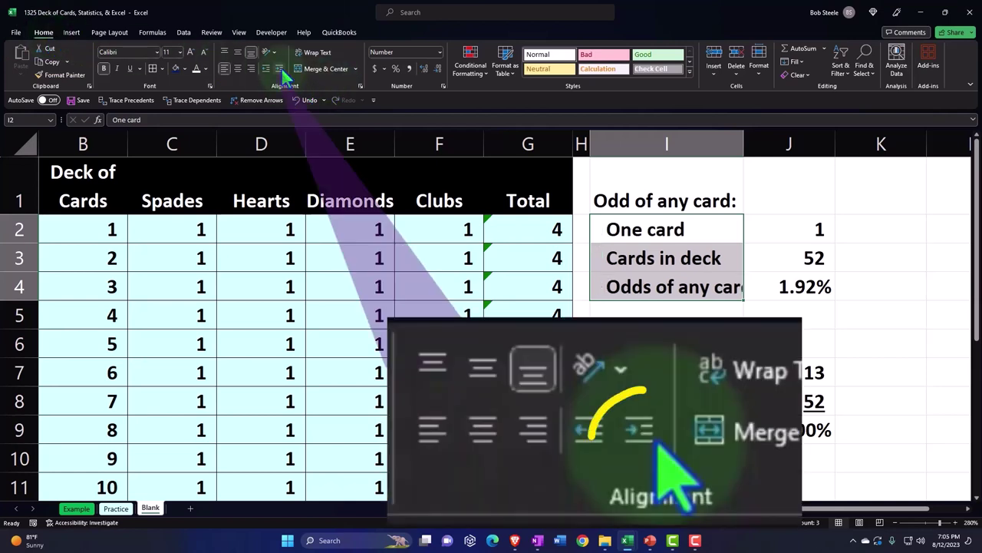
Indent the labels in cells I7:I9 by one level and add a colon to the heading "Odds of any suit" in I6.
{"action": "left_click_drag", "start_coordinate": [666, 372], "coordinate": [666, 430]}
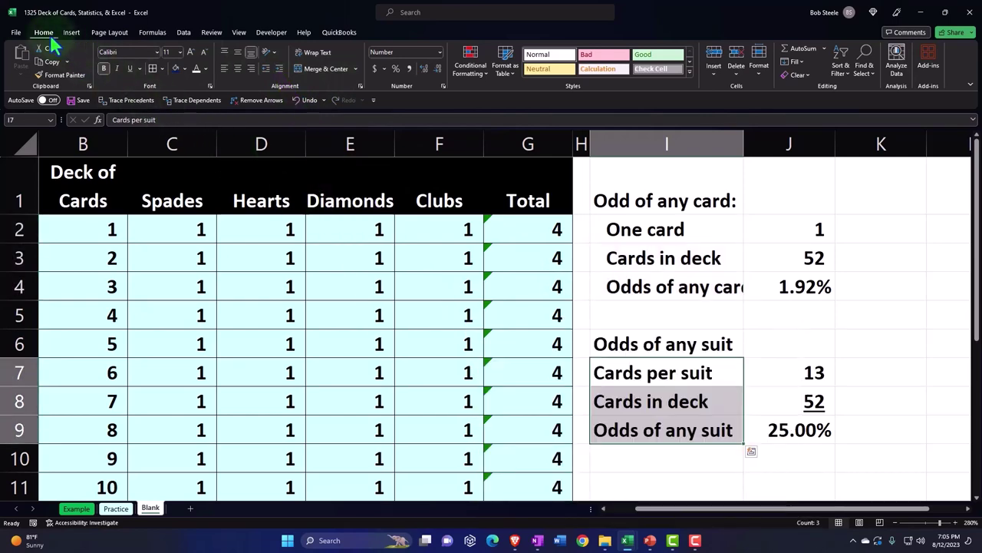
{"action": "left_click", "coordinate": [280, 69]}
{"action": "double_click", "coordinate": [737, 342]}
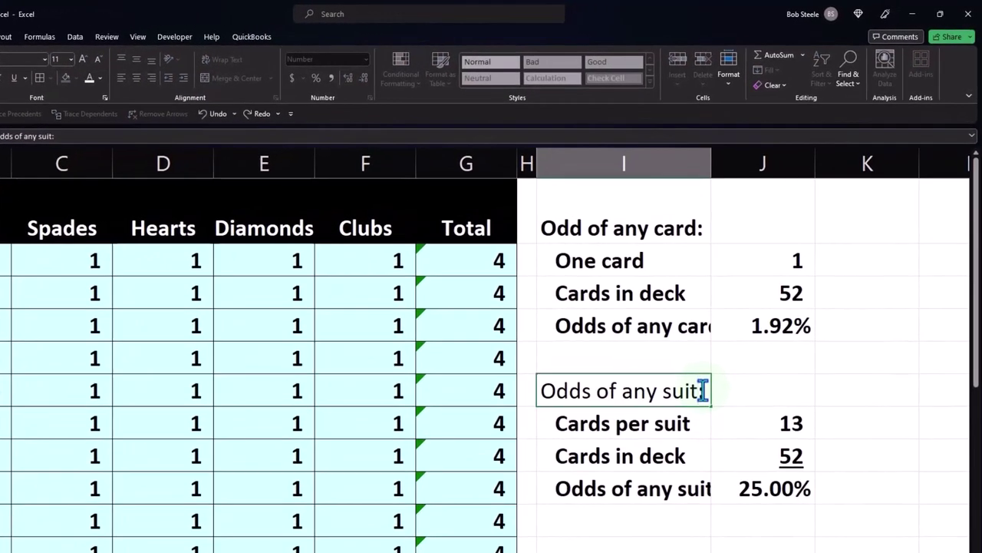
{"action": "key", "text": "Return"}
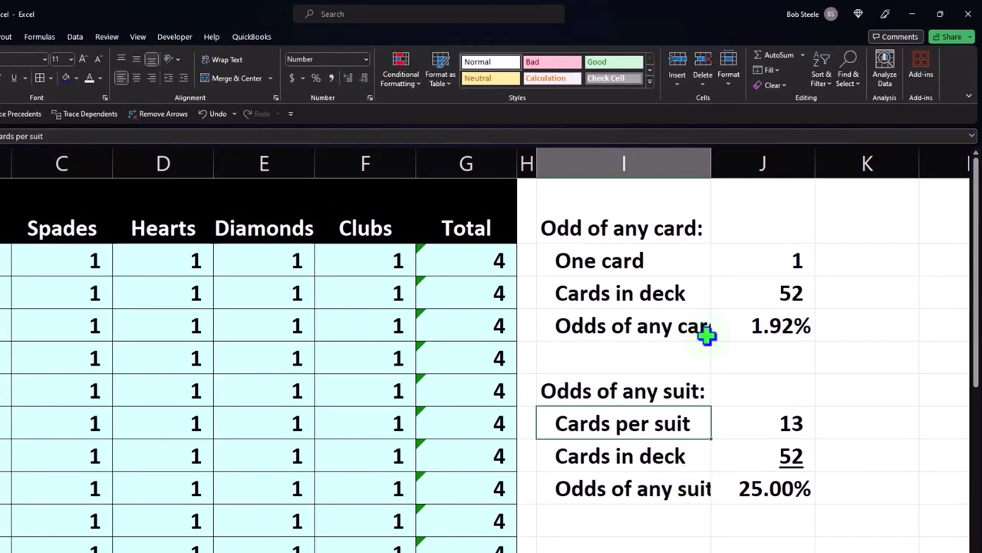
Widen column I to fit its labels and indent the odds labels in I4 and I9 by one more level.
{"action": "left_click_drag", "start_coordinate": [708, 164], "coordinate": [750, 160]}
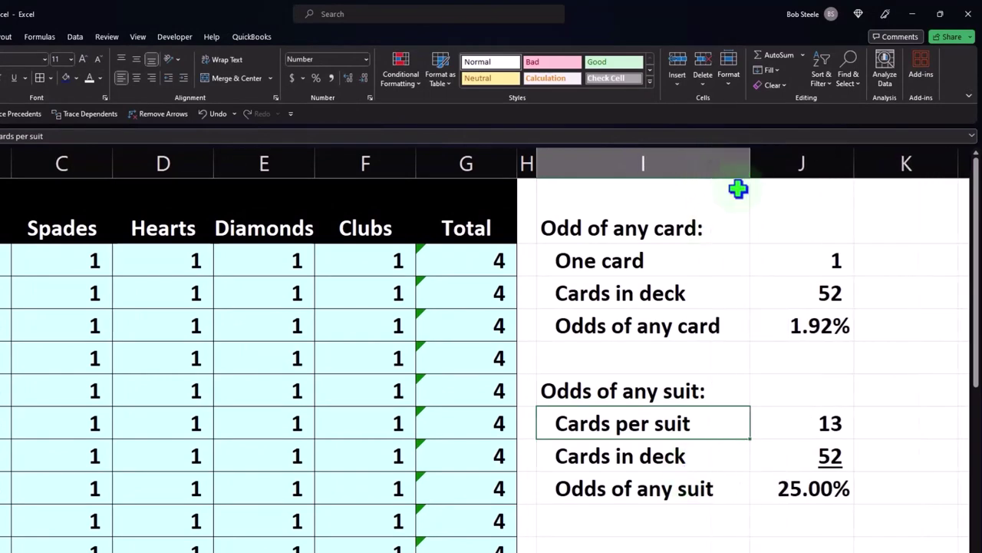
{"action": "left_click", "coordinate": [660, 323]}
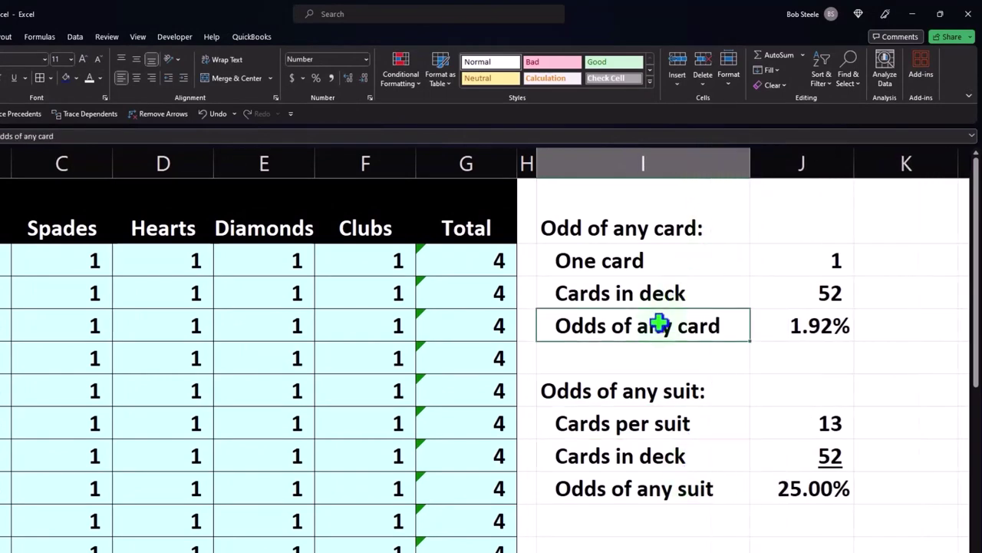
{"action": "left_click", "coordinate": [183, 77]}
{"action": "left_click", "coordinate": [623, 482]}
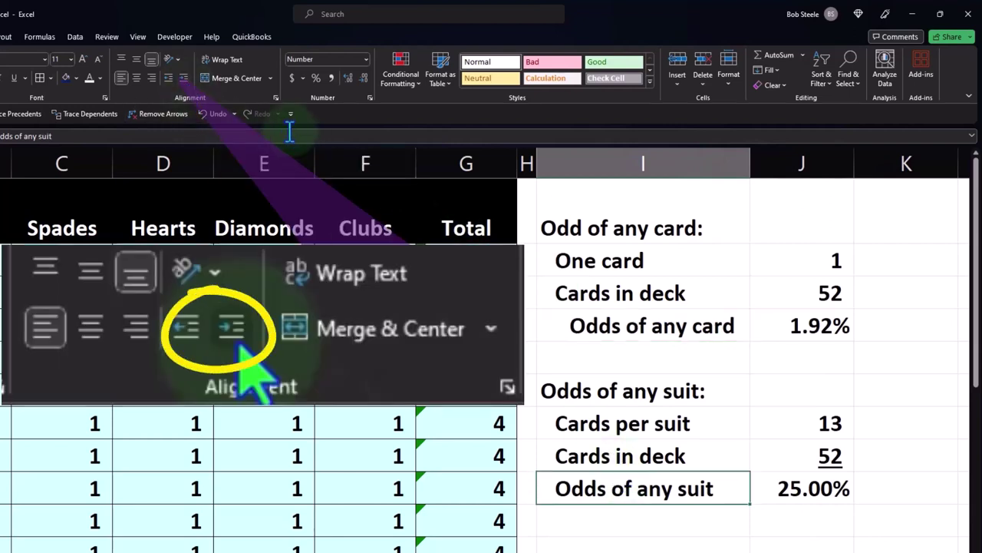
{"action": "left_click", "coordinate": [184, 78]}
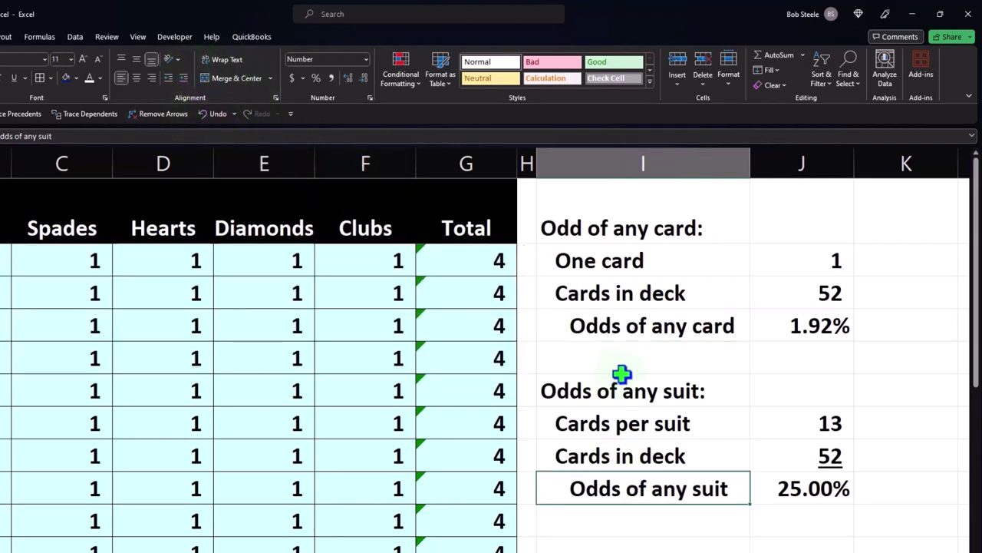
Underline the number of cards in the deck in cell J3.
{"action": "left_click", "coordinate": [779, 297]}
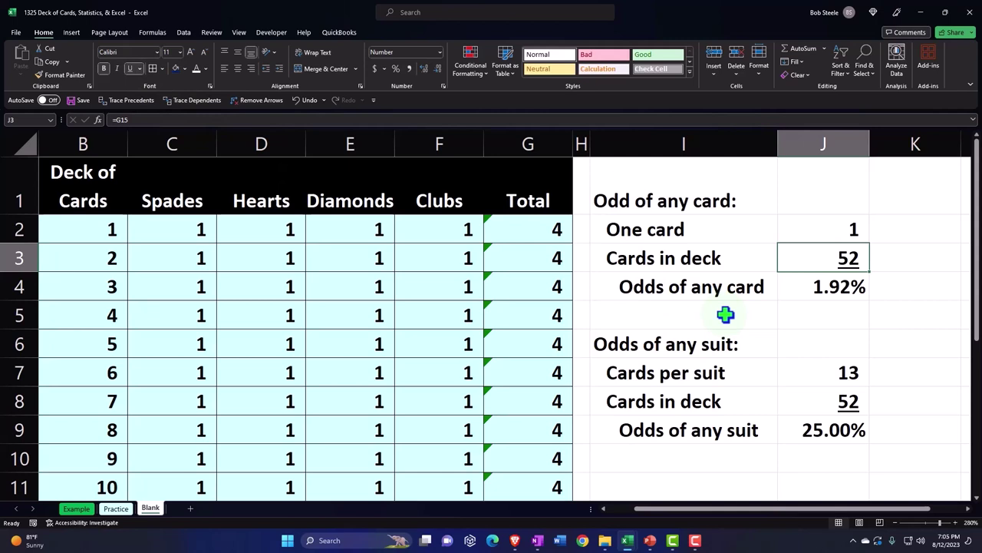
Enter the heading "Odds of any 1 number any suit" in cell I11.
{"action": "left_click", "coordinate": [673, 474]}
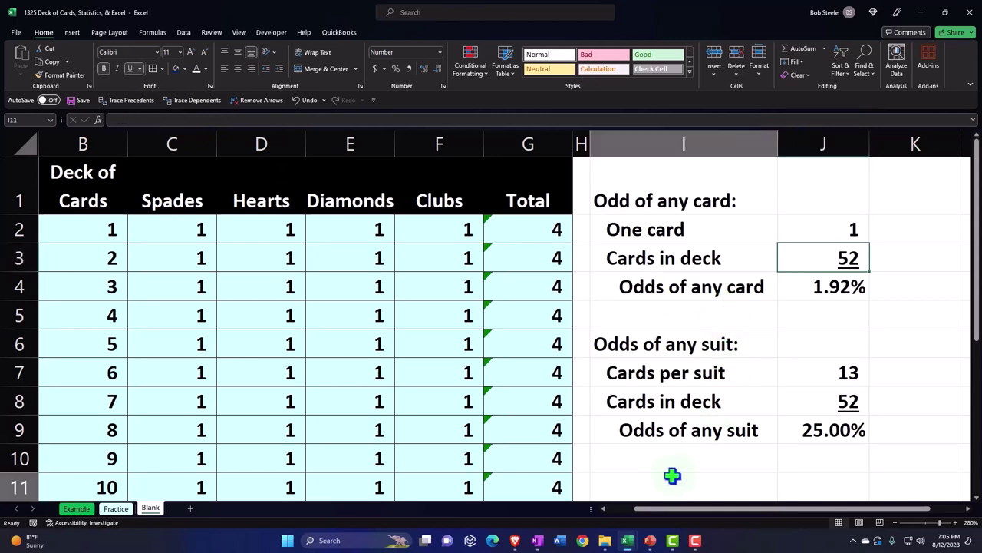
{"action": "scroll", "coordinate": [673, 465], "scroll_direction": "down", "scroll_amount": 1}
{"action": "type", "text": "O"}
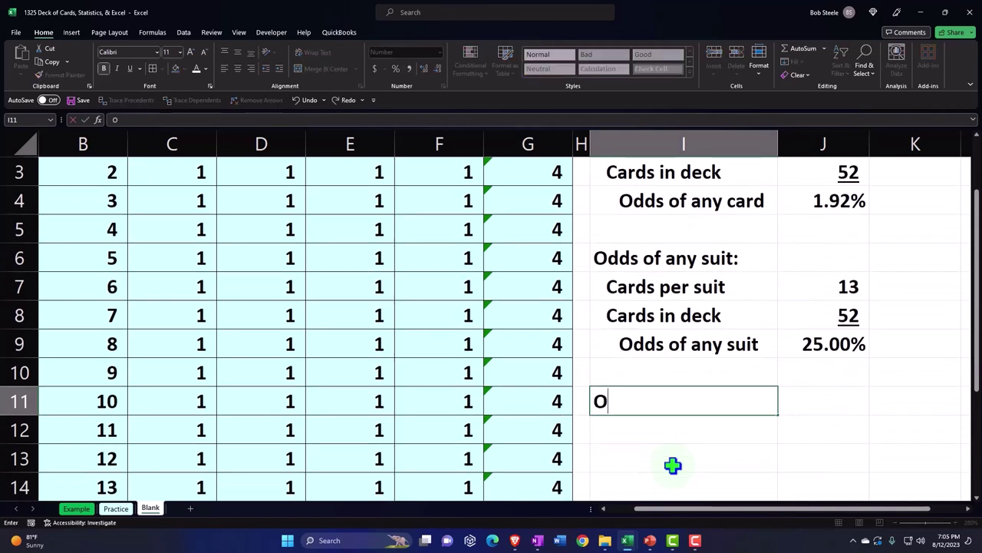
{"action": "type", "text": "dds of"}
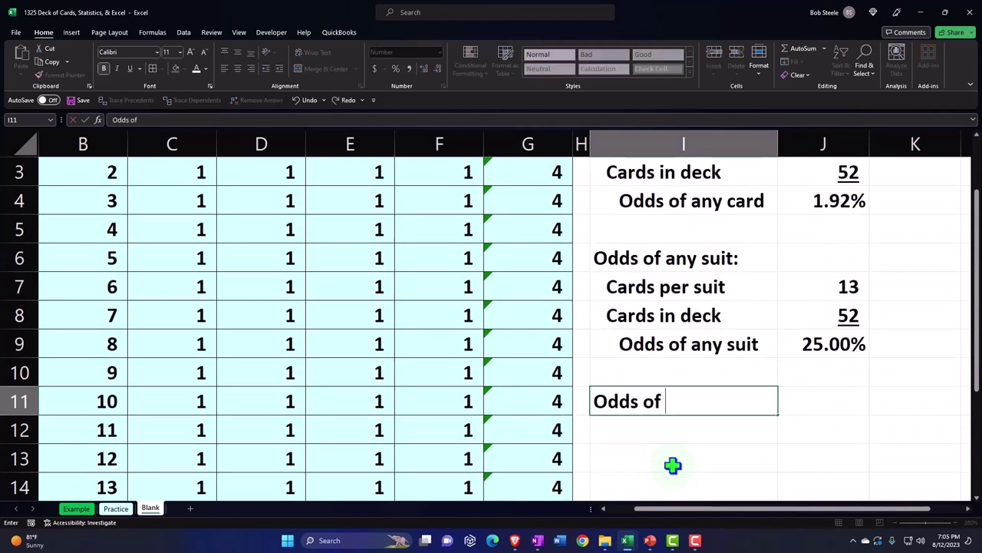
{"action": "type", "text": " any number"}
{"action": "type", "text": " a"}
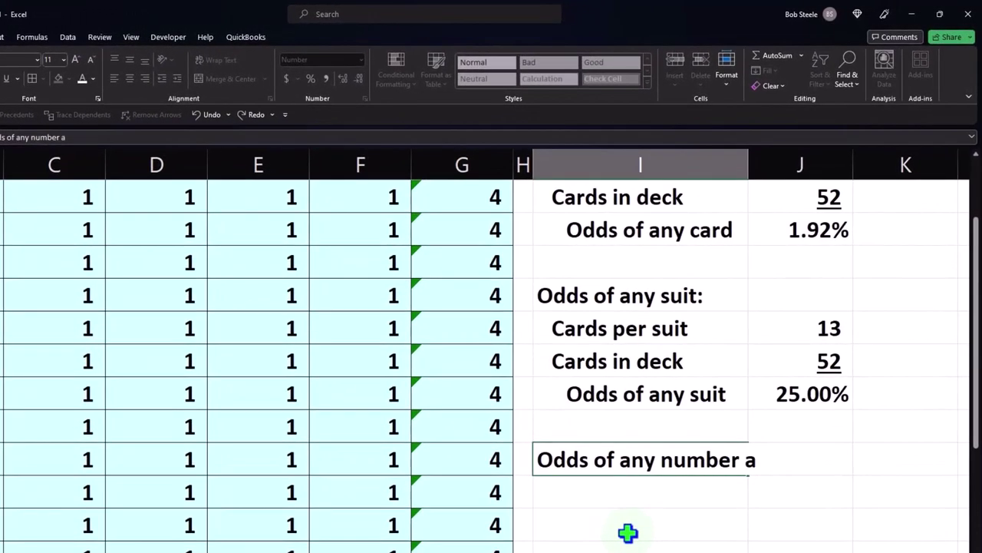
{"action": "type", "text": "ny suit"}
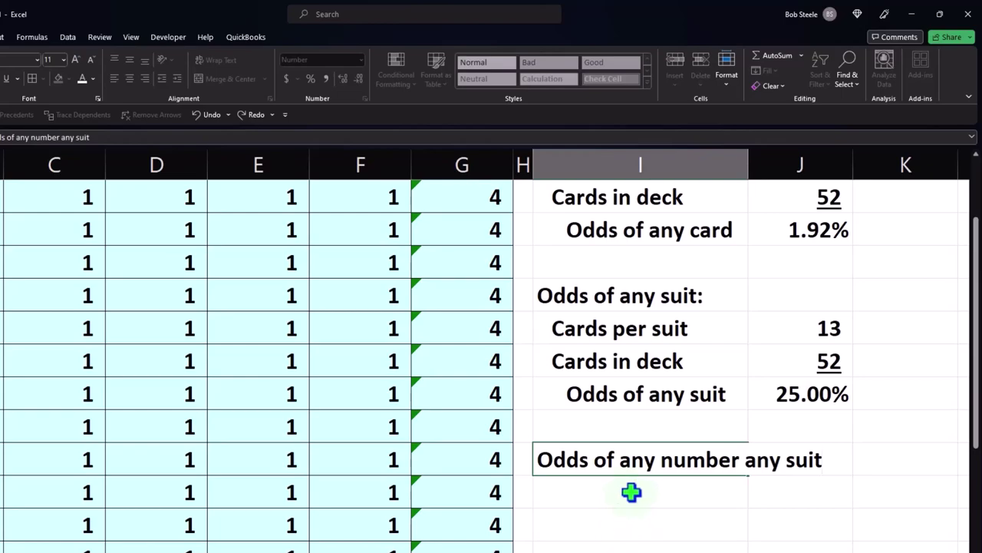
{"action": "left_click", "coordinate": [656, 459]}
{"action": "type", "text": "1"}
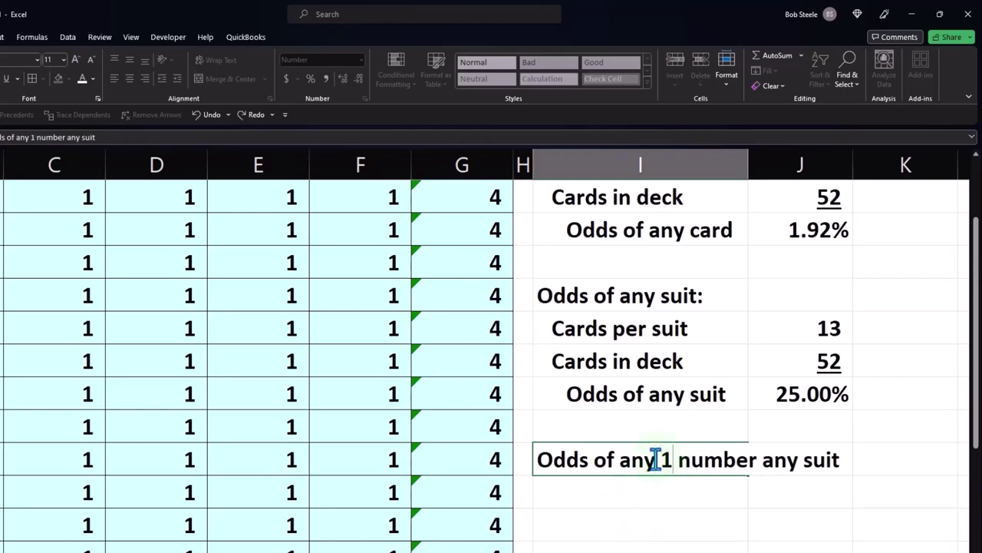
{"action": "key", "text": "Return"}
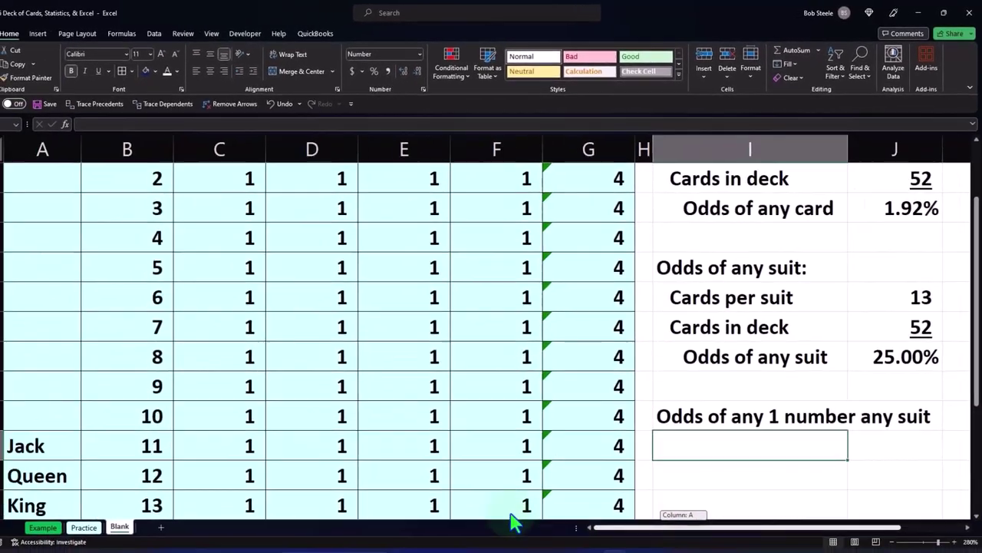
Examine the deck table's rows to see how many cards of each number exist across the four suits.
{"action": "scroll", "coordinate": [195, 351], "scroll_direction": "up", "scroll_amount": 2}
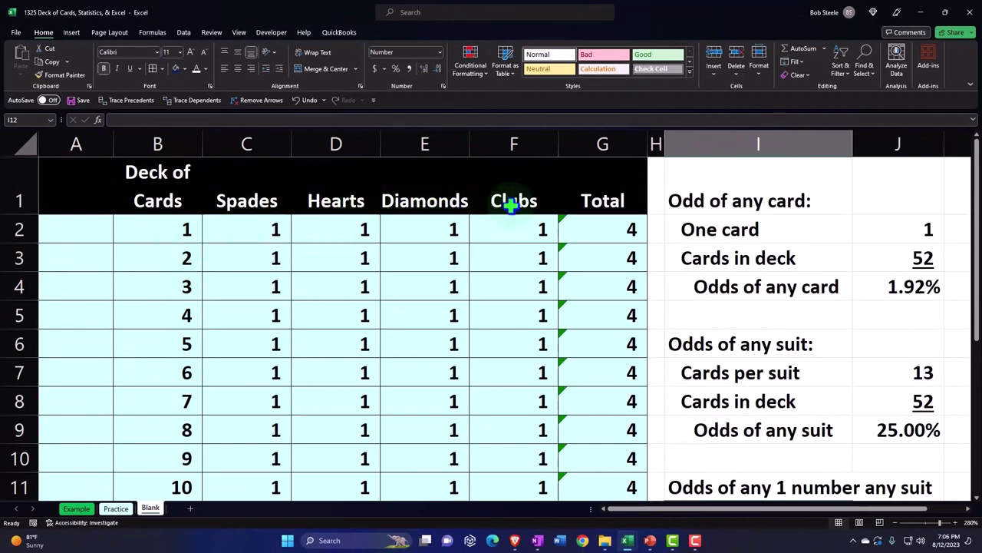
{"action": "left_click", "coordinate": [100, 227]}
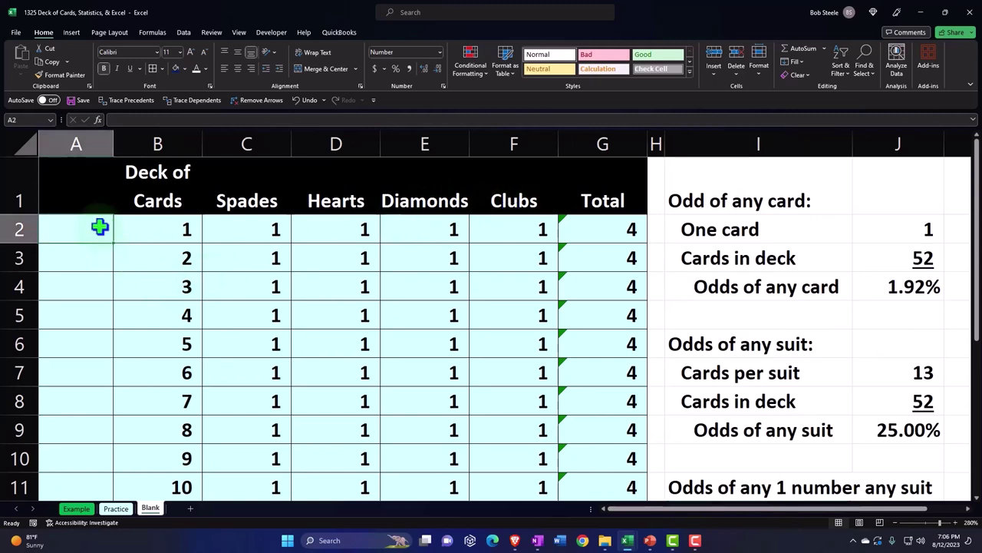
{"action": "key", "text": "Right"}
{"action": "key", "text": "Right"}
{"action": "key", "text": "Right"}
{"action": "key", "text": "Right"}
{"action": "key", "text": "Right"}
{"action": "key", "text": "Right"}
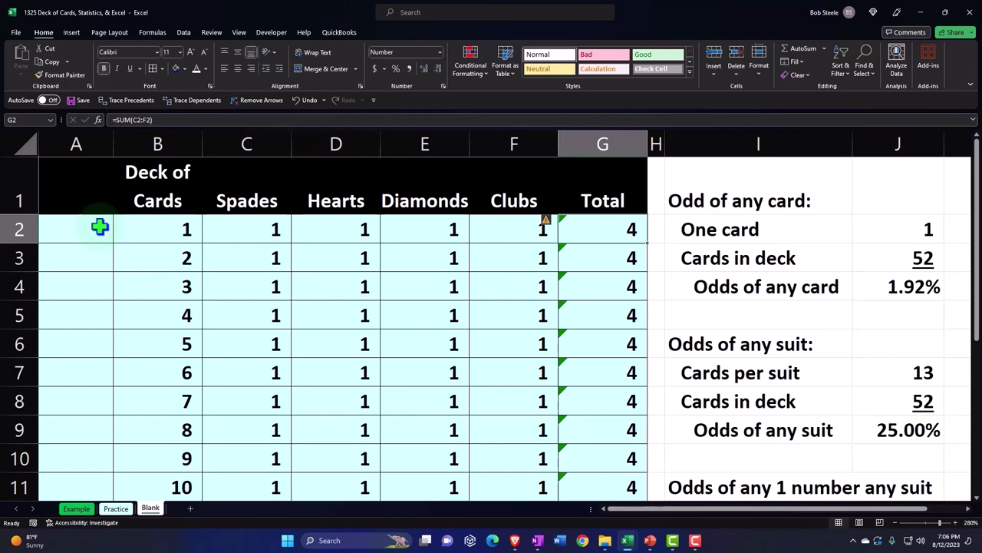
{"action": "scroll", "coordinate": [271, 345], "scroll_direction": "down", "scroll_amount": 2}
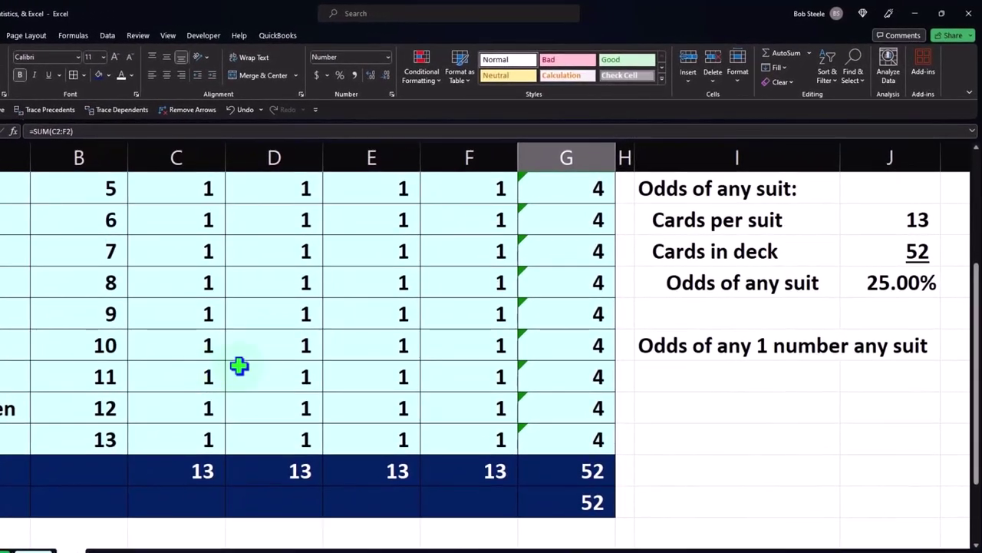
{"action": "scroll", "coordinate": [239, 365], "scroll_direction": "up", "scroll_amount": 2}
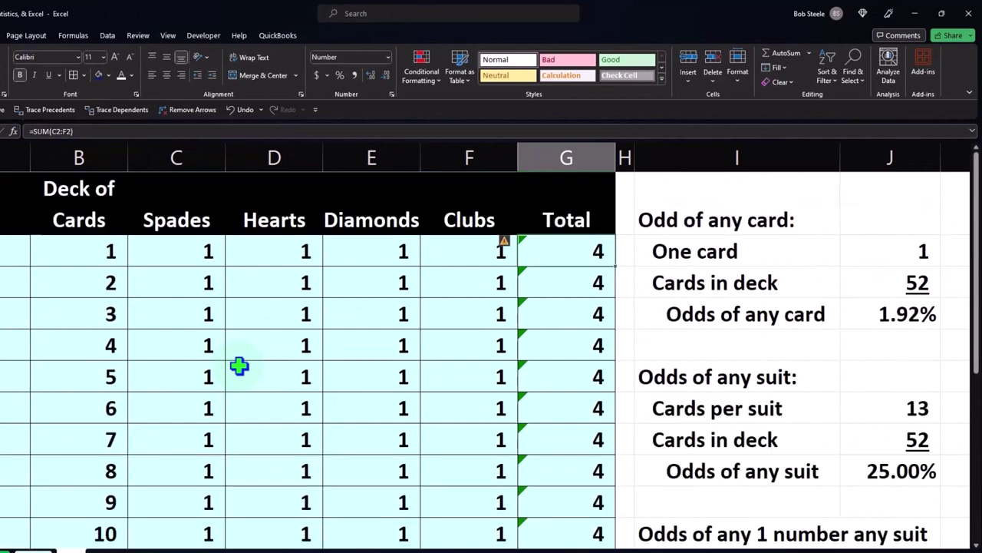
{"action": "left_click", "coordinate": [90, 256]}
{"action": "left_click", "coordinate": [94, 278]}
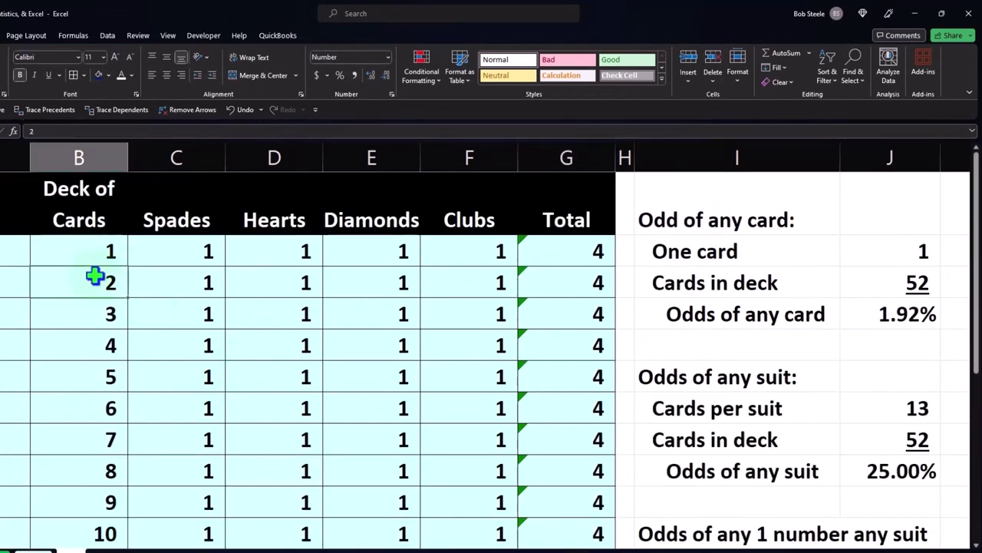
{"action": "left_click", "coordinate": [99, 311]}
{"action": "scroll", "coordinate": [676, 351], "scroll_direction": "down", "scroll_amount": 2}
{"action": "scroll", "coordinate": [676, 351], "scroll_direction": "down", "scroll_amount": 1}
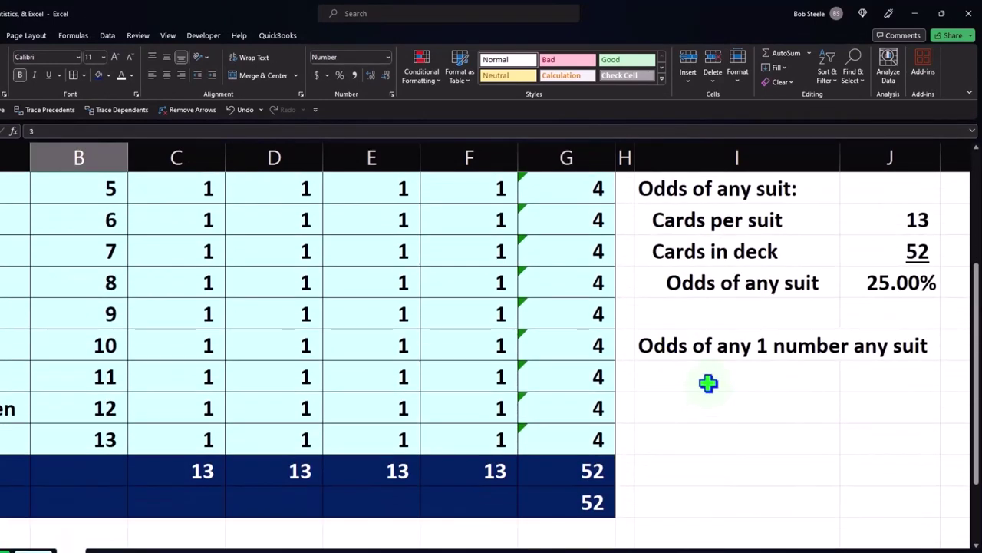
Label cell I12 as "Cards of each number".
{"action": "left_click", "coordinate": [705, 376]}
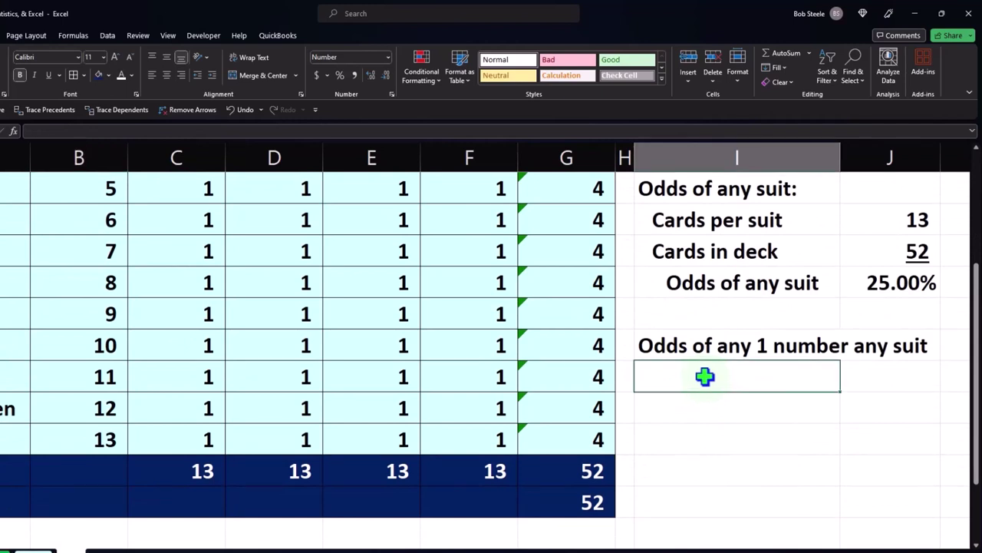
{"action": "type", "text": "Ca"}
{"action": "key", "text": "BackSpace"}
{"action": "key", "text": "BackSpace"}
{"action": "type", "text": "Num"}
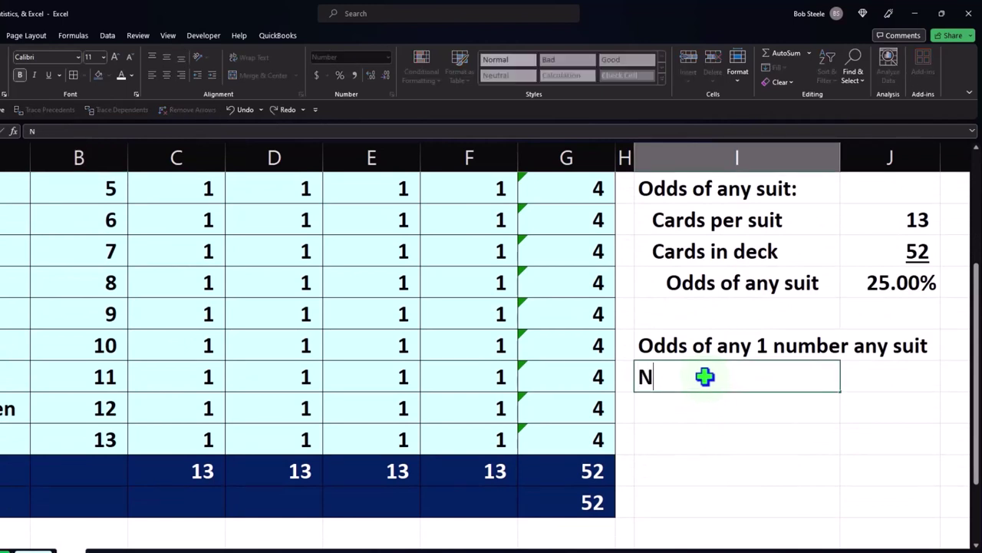
{"action": "type", "text": "ber of"}
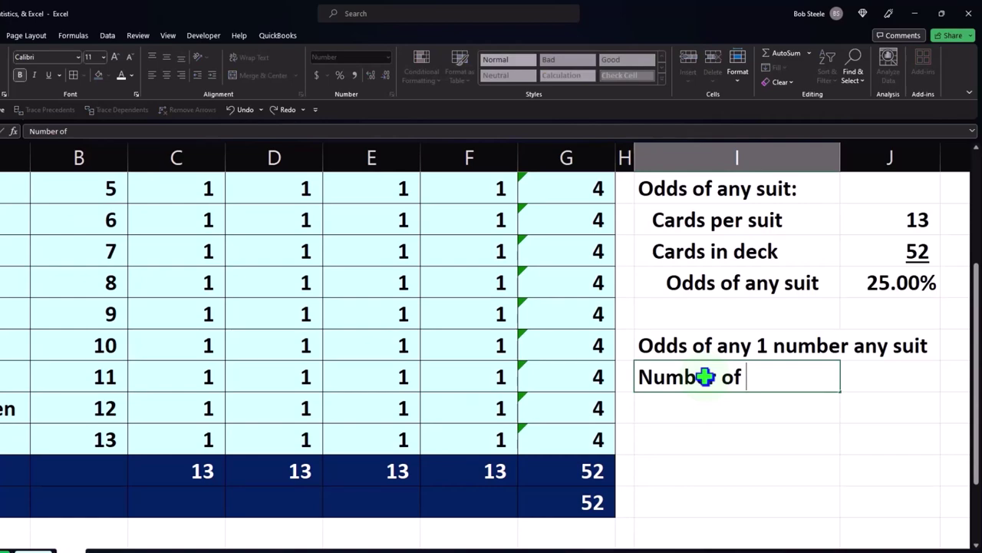
{"action": "key", "text": "BackSpace"}
{"action": "key", "text": "BackSpace"}
{"action": "key", "text": "BackSpace"}
{"action": "key", "text": "BackSpace"}
{"action": "key", "text": "BackSpace"}
{"action": "key", "text": "BackSpace"}
{"action": "key", "text": "BackSpace"}
{"action": "key", "text": "BackSpace"}
{"action": "key", "text": "BackSpace"}
{"action": "key", "text": "BackSpace"}
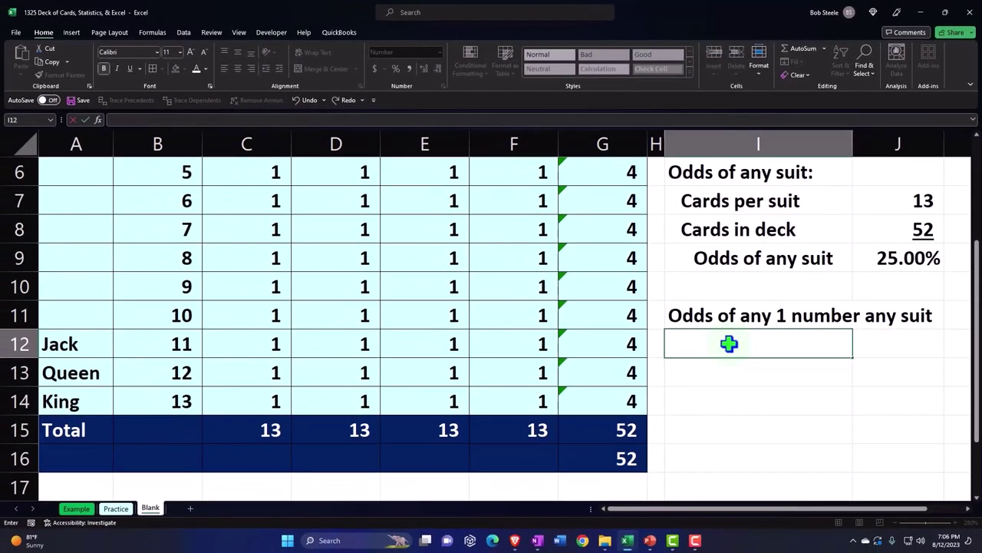
{"action": "type", "text": "Cards"}
{"action": "key", "text": "BackSpace"}
{"action": "type", "text": "ds of each number"}
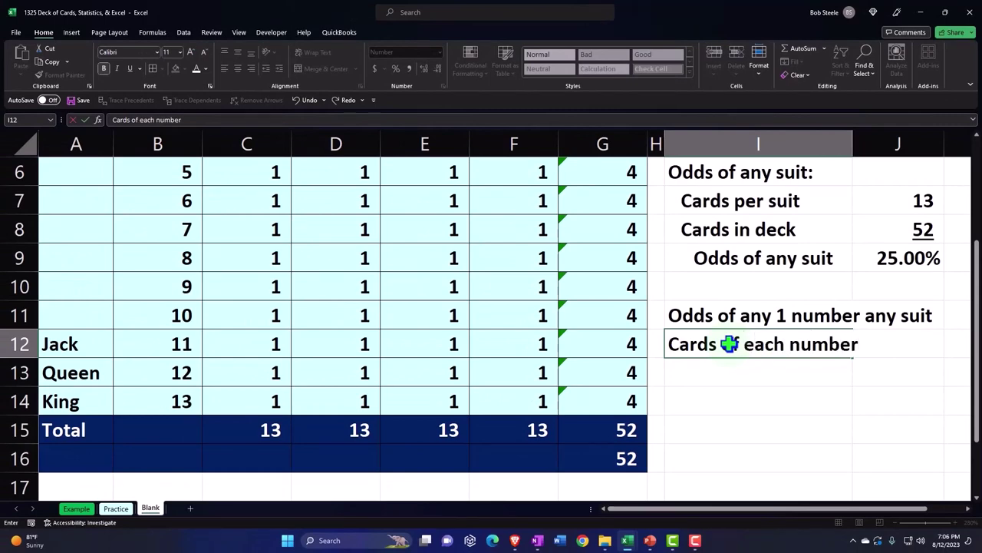
{"action": "key", "text": "Tab"}
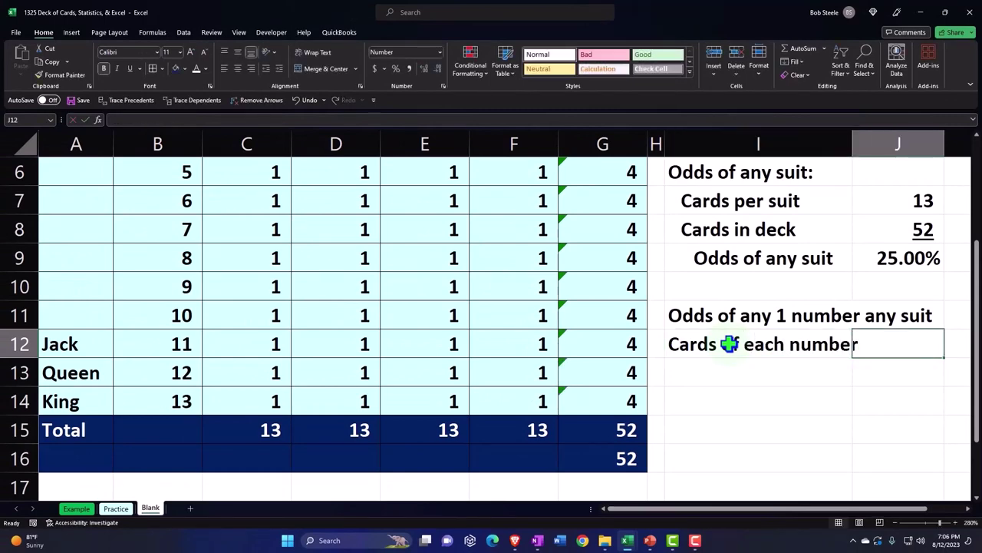
Link cell J12 to the first card number's total with the formula =G2.
{"action": "type", "text": "="}
{"action": "scroll", "coordinate": [729, 344], "scroll_direction": "up", "scroll_amount": 2}
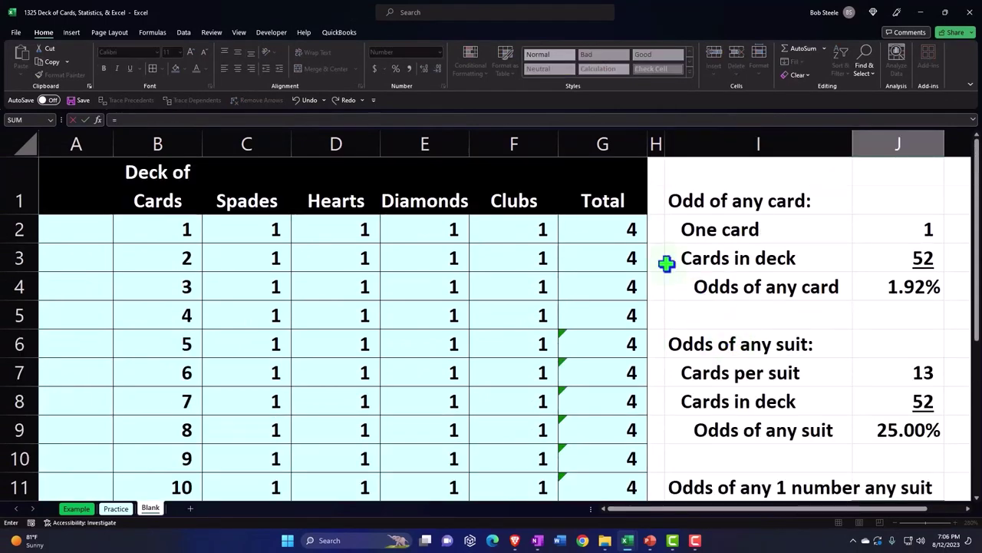
{"action": "left_click", "coordinate": [628, 229]}
{"action": "key", "text": "Return"}
Link cell I13 to the existing "Cards in deck" label with the formula =I8.
{"action": "key", "text": "Right"}
{"action": "key", "text": "Right"}
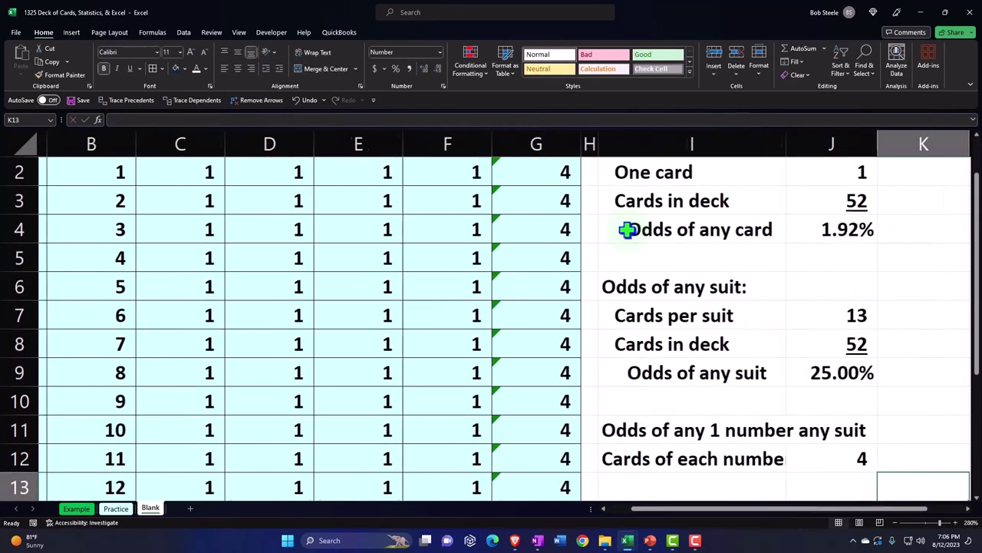
{"action": "key", "text": "Left"}
{"action": "key", "text": "Left"}
{"action": "type", "text": "="}
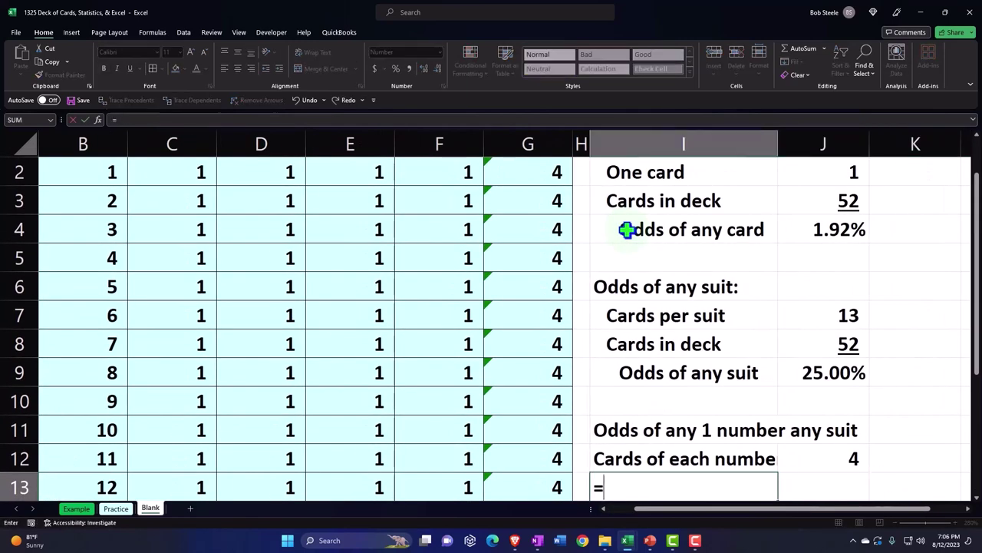
{"action": "key", "text": "Up"}
{"action": "key", "text": "Up"}
{"action": "key", "text": "Up"}
{"action": "key", "text": "Up"}
{"action": "key", "text": "Up"}
{"action": "key", "text": "Tab"}
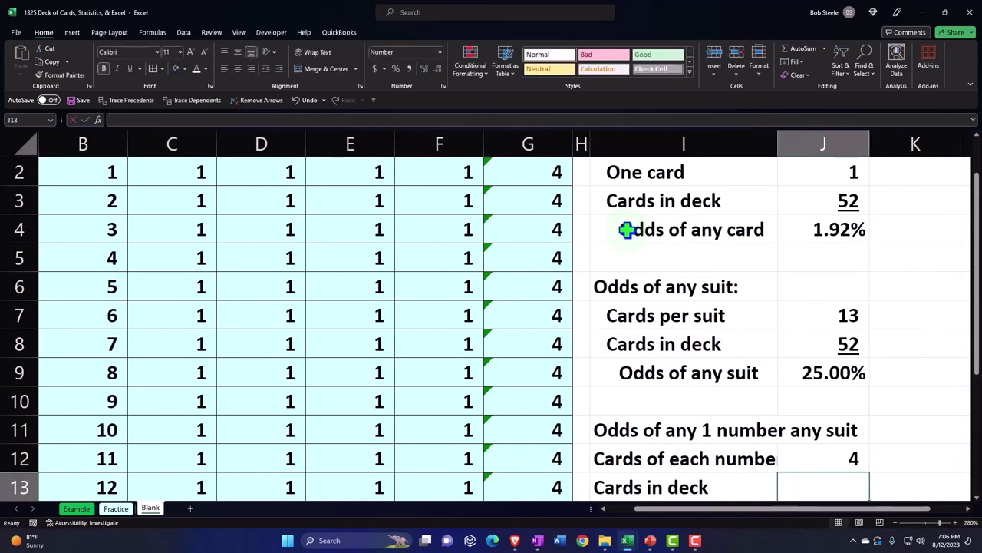
Link cell J13 to the deck count with the formula =J8 and underline the value.
{"action": "type", "text": "="}
{"action": "key", "text": "Up"}
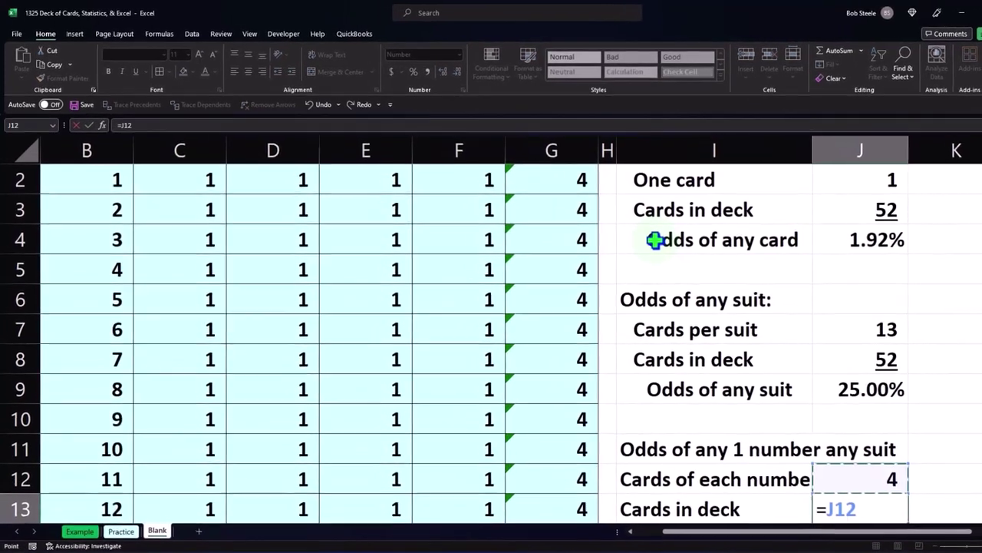
{"action": "key", "text": "Up"}
{"action": "key", "text": "Up"}
{"action": "key", "text": "Up"}
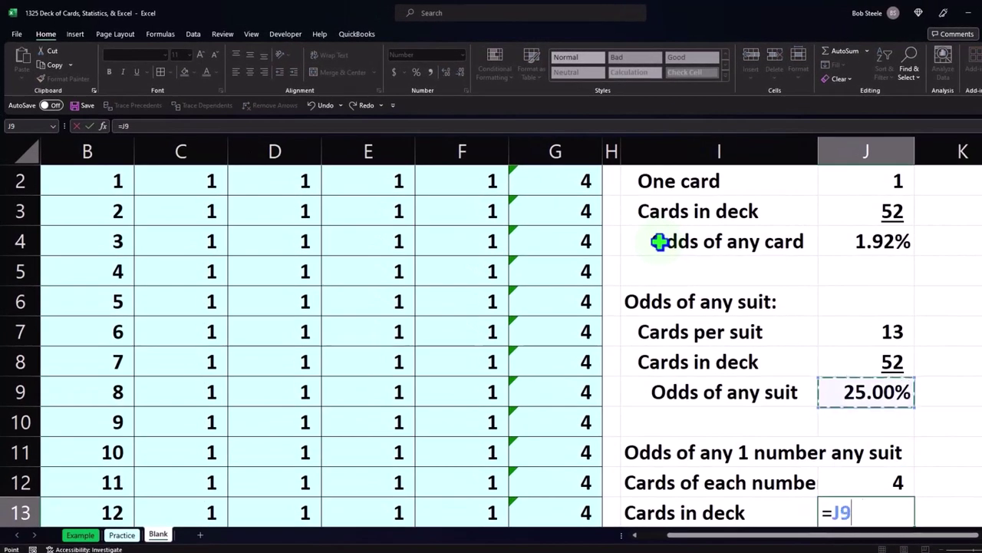
{"action": "key", "text": "Up"}
{"action": "key", "text": "Return"}
{"action": "key", "text": "Up"}
{"action": "key", "text": "Right"}
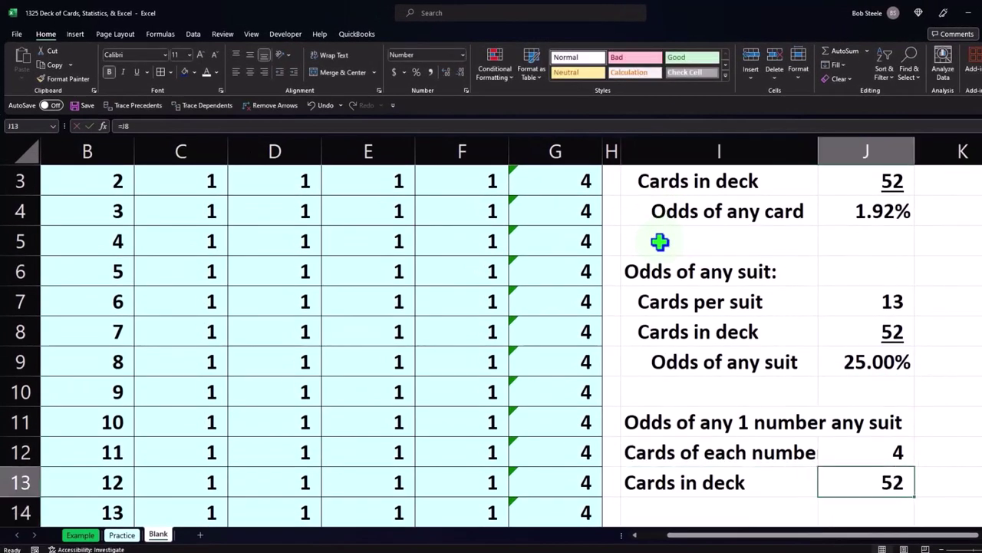
{"action": "left_click", "coordinate": [135, 72]}
Label cell I14 as "Odds".
{"action": "key", "text": "Down"}
{"action": "key", "text": "Left"}
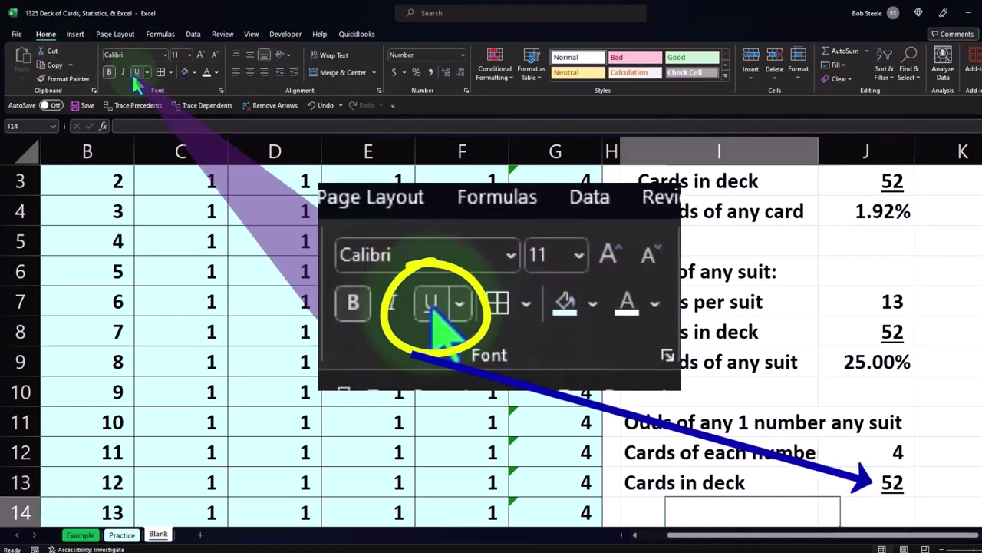
{"action": "type", "text": "Od"}
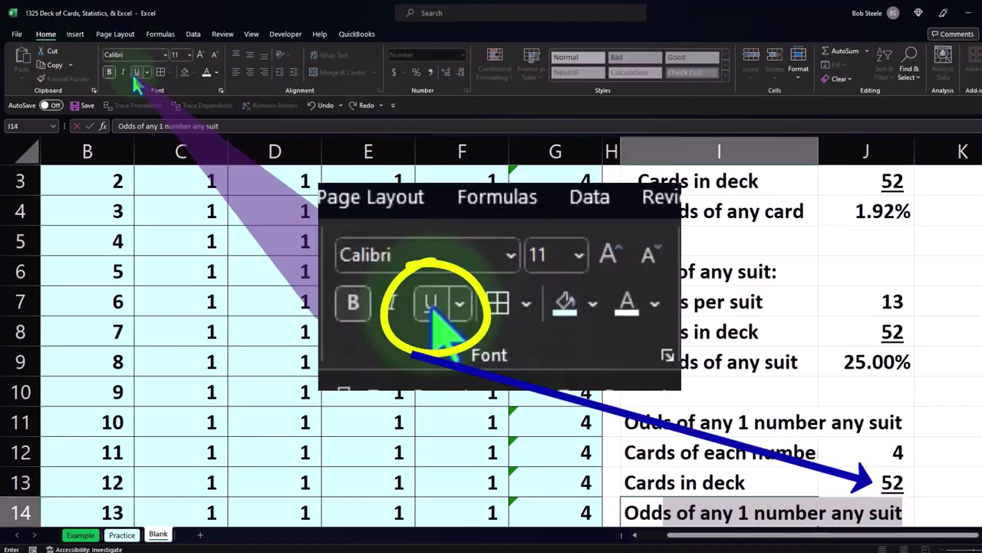
{"action": "type", "text": "ds"}
{"action": "key", "text": "Delete"}
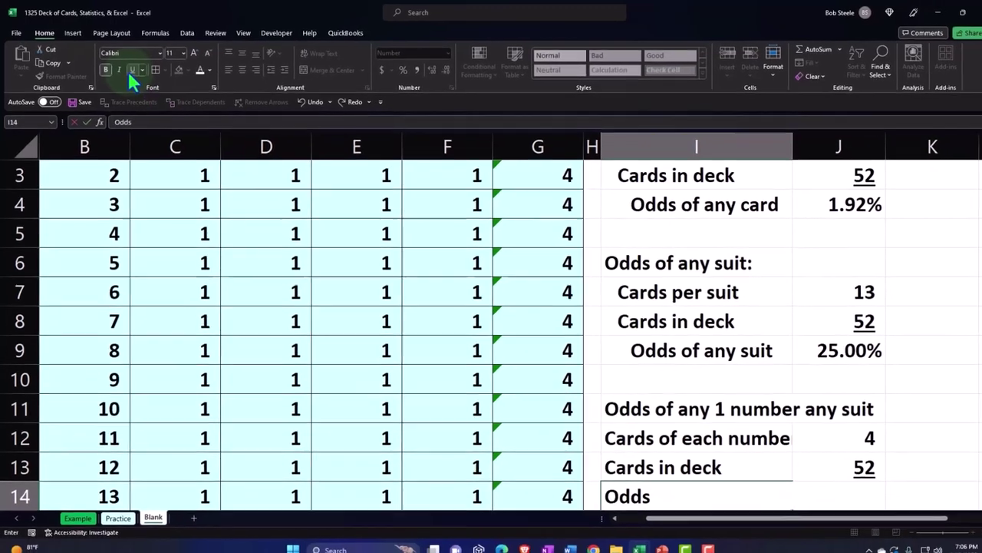
Calculate the odds in cell J14 by dividing cards of each number by cards in deck with =J12/J13.
{"action": "key", "text": "Right"}
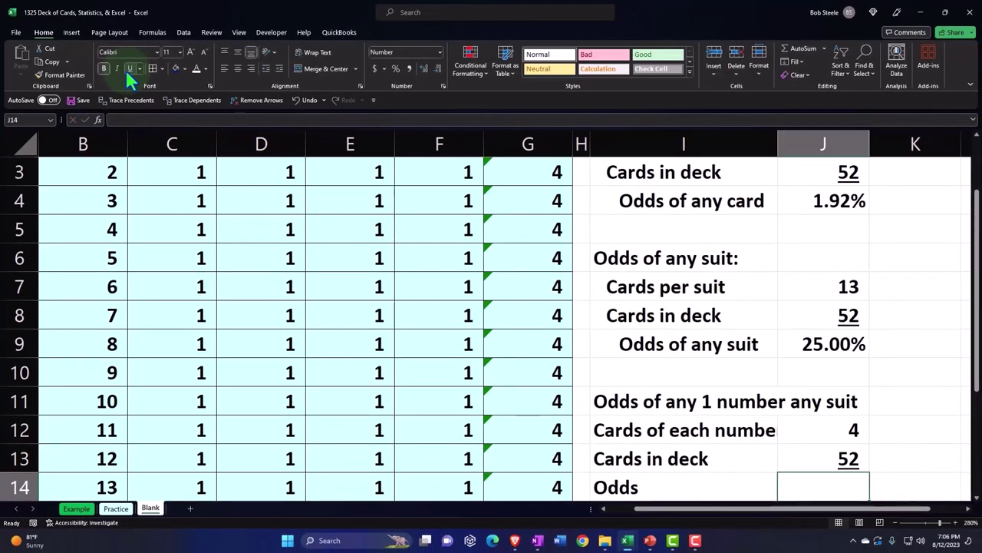
{"action": "type", "text": "="}
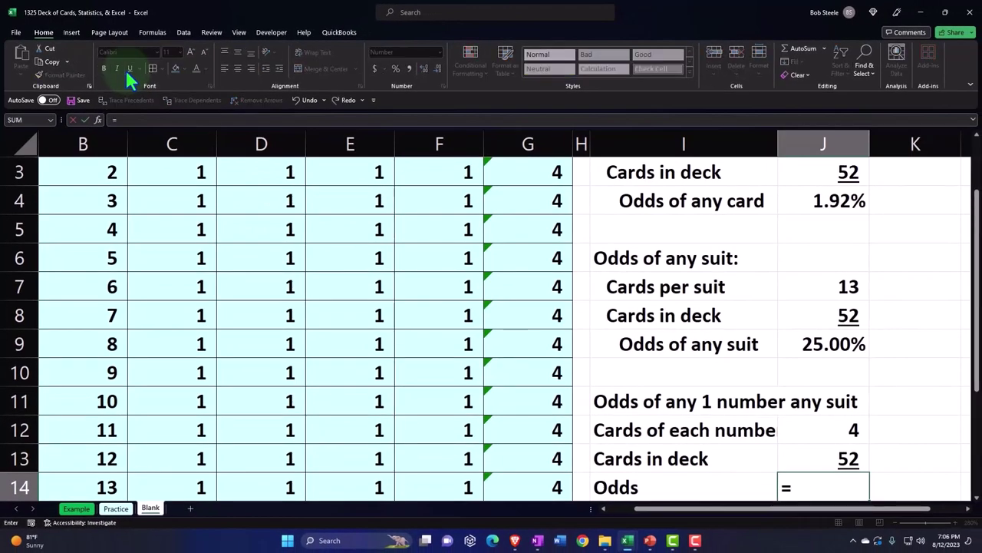
{"action": "key", "text": "Up"}
{"action": "key", "text": "Up"}
{"action": "type", "text": "/"}
{"action": "key", "text": "Up"}
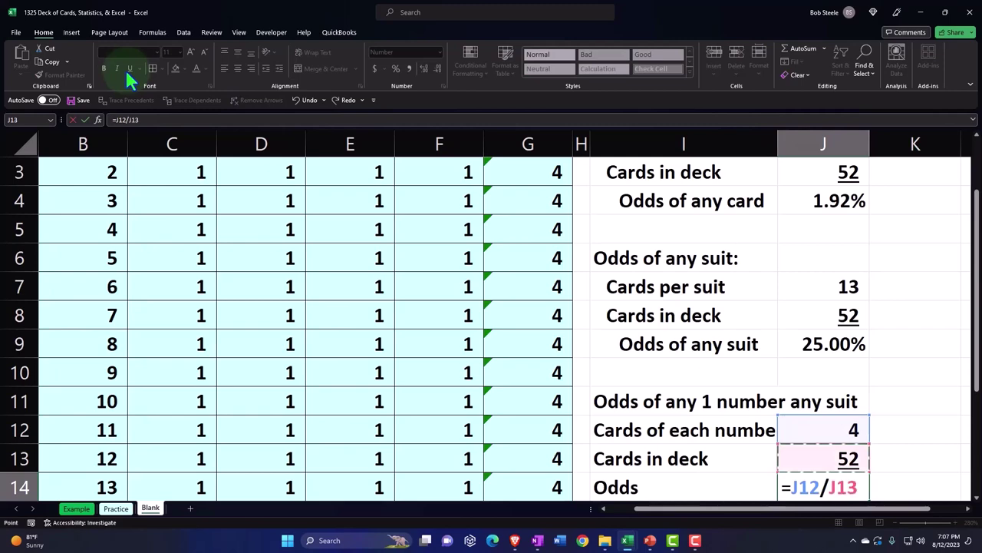
{"action": "key", "text": "Return"}
{"action": "key", "text": "Up"}
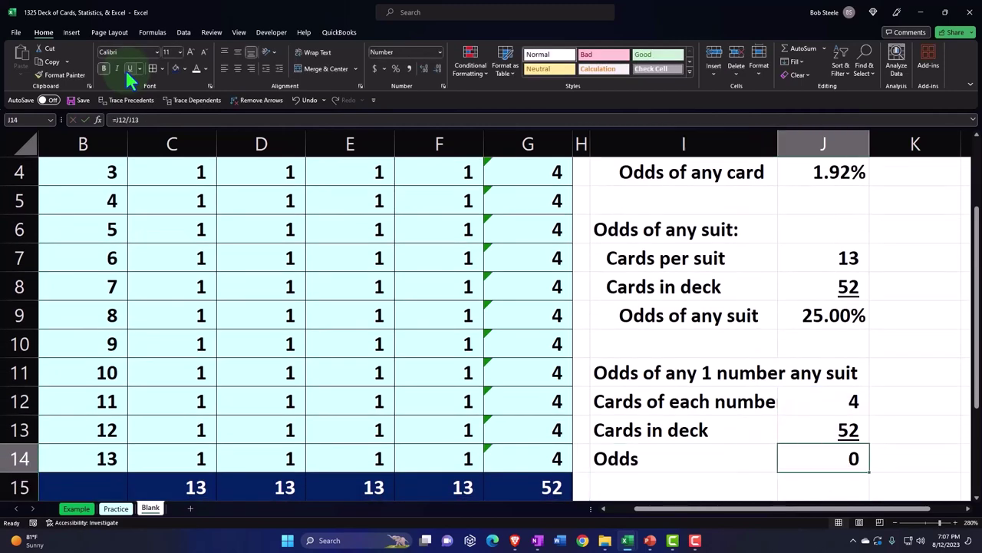
Format the odds in cell J14 as a percentage with three decimal places.
{"action": "left_click", "coordinate": [396, 68]}
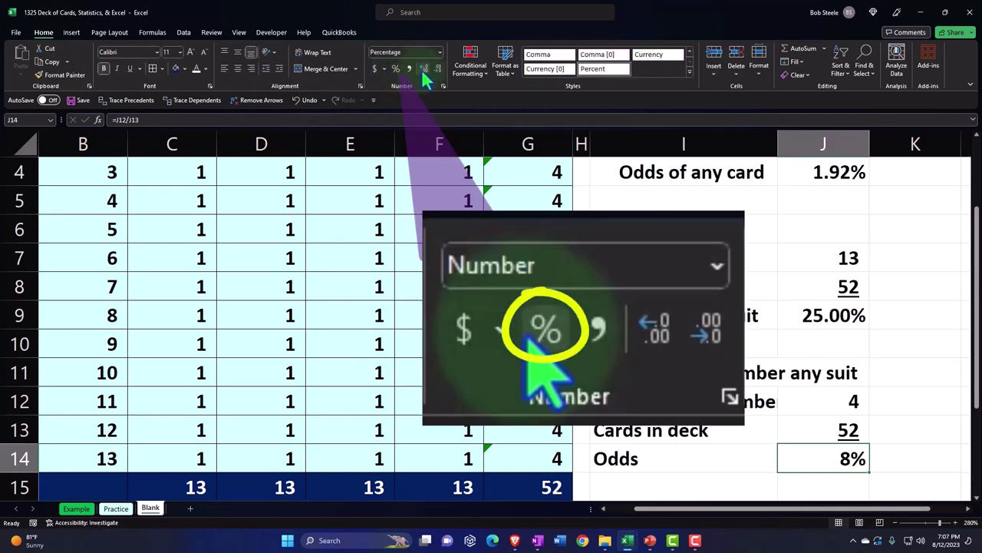
{"action": "left_click", "coordinate": [423, 69]}
{"action": "left_click", "coordinate": [423, 69]}
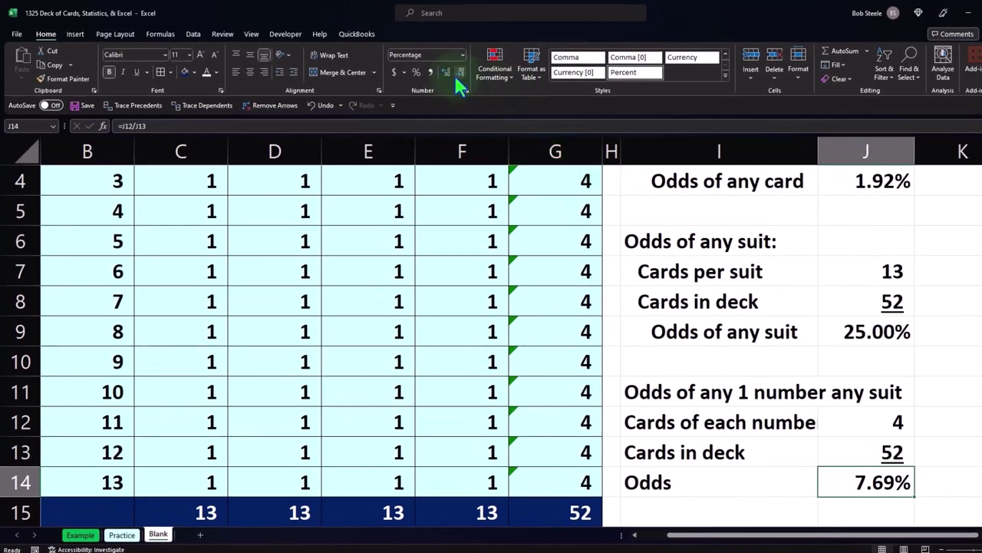
{"action": "left_click", "coordinate": [447, 71]}
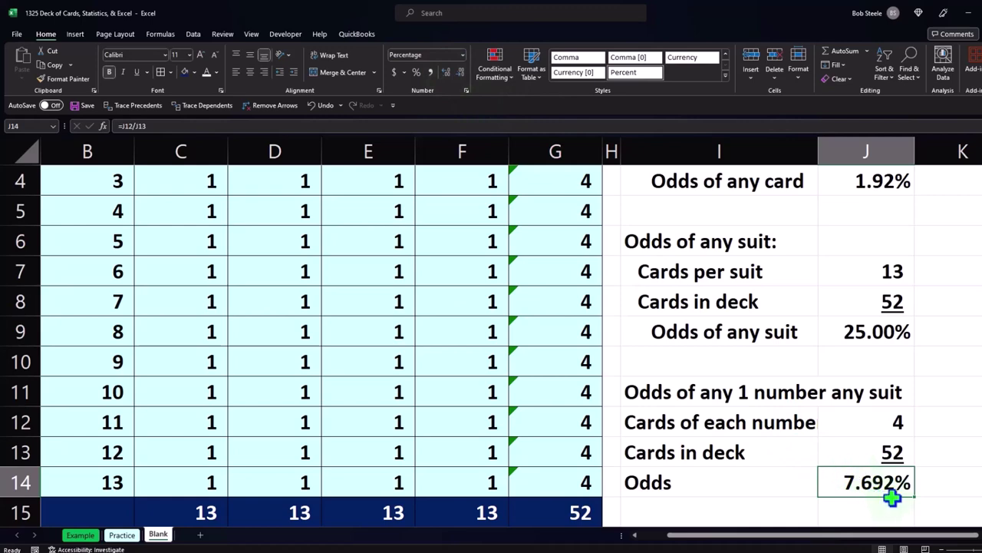
Convert the odds to a plain number in cell J16 with the formula =J14*100.
{"action": "scroll", "coordinate": [892, 498], "scroll_direction": "down", "scroll_amount": 1}
{"action": "left_click", "coordinate": [880, 451]}
{"action": "type", "text": "="}
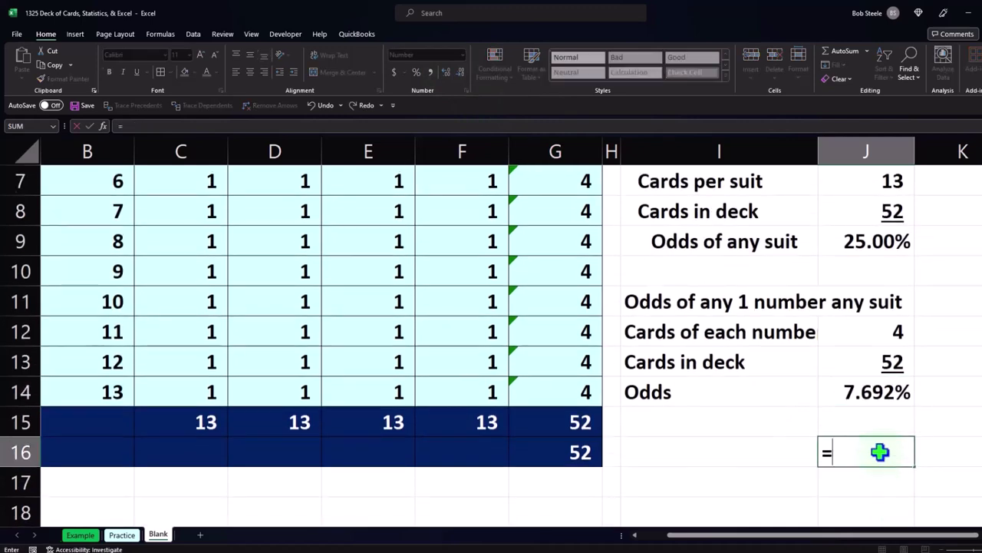
{"action": "key", "text": "Up"}
{"action": "key", "text": "Up"}
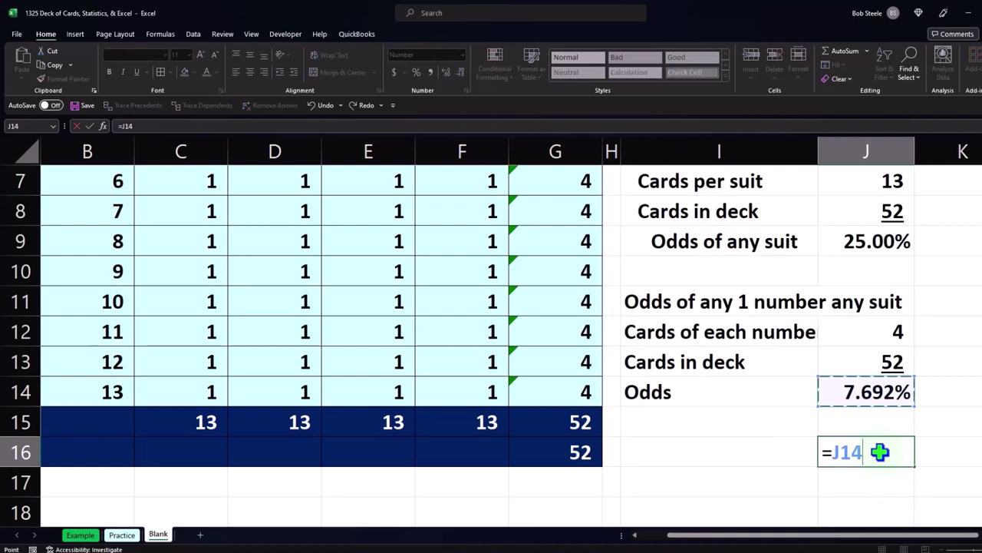
{"action": "type", "text": "*10"}
{"action": "key", "text": "Return"}
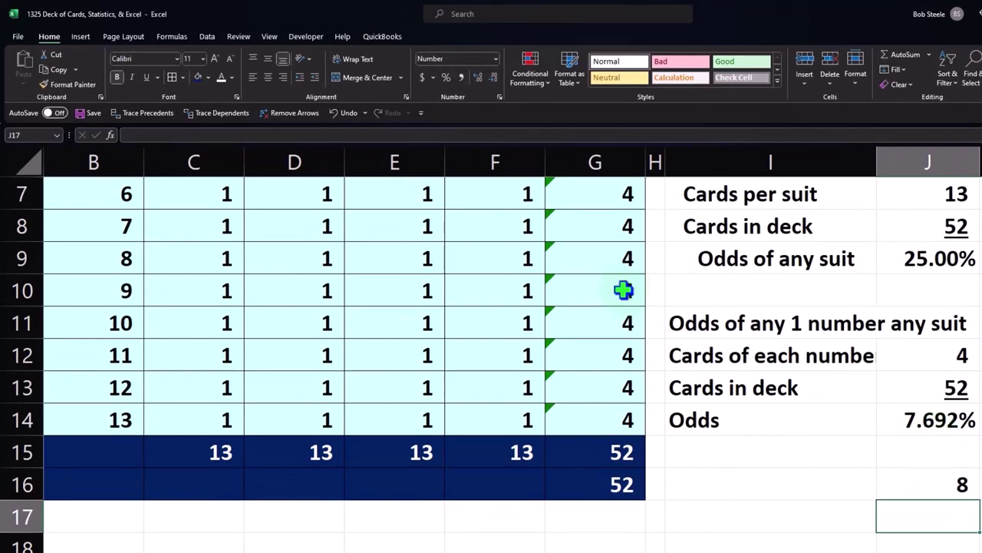
Try different decimal precisions on the odds percentage in J14, ending with no decimal places.
{"action": "left_click", "coordinate": [913, 415]}
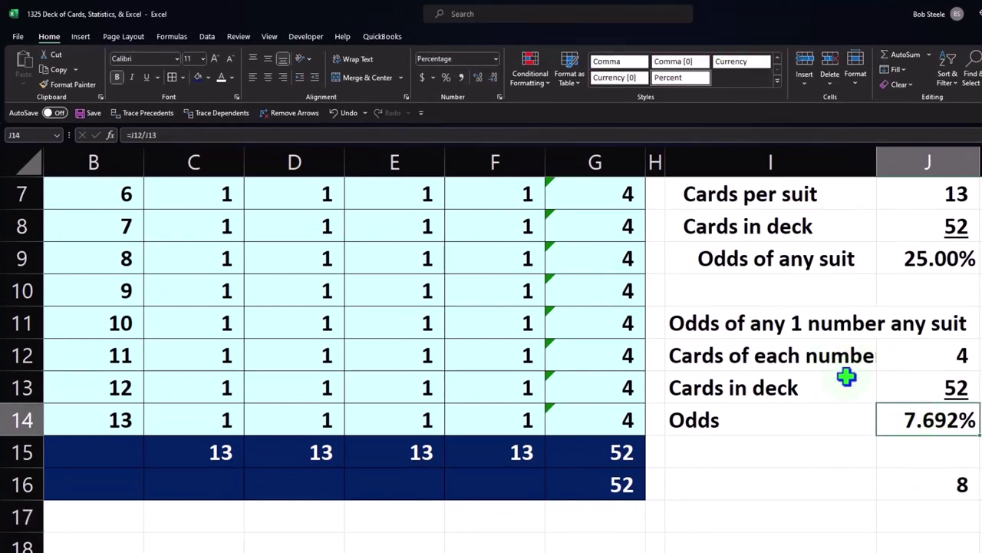
{"action": "left_click", "coordinate": [477, 76]}
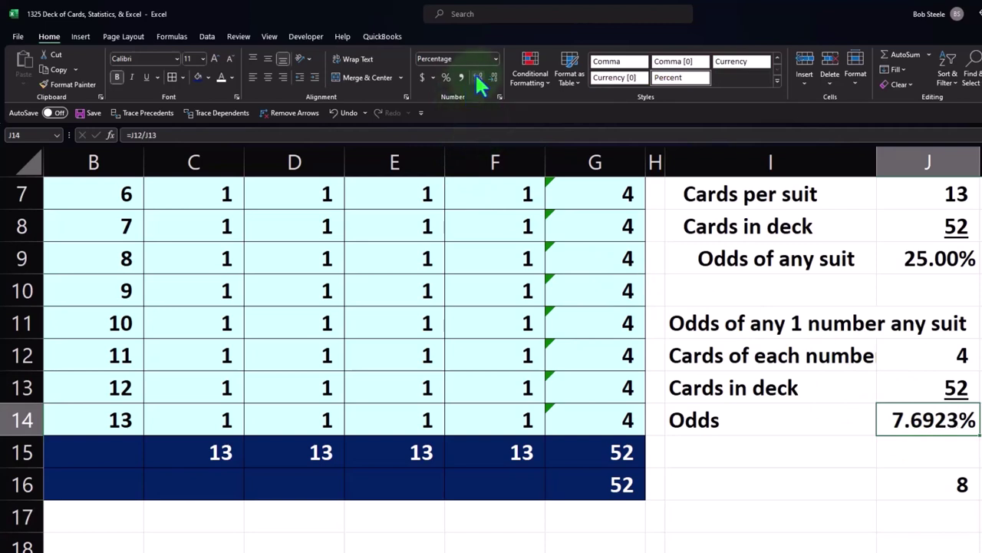
{"action": "left_click", "coordinate": [492, 77]}
{"action": "left_click", "coordinate": [492, 77]}
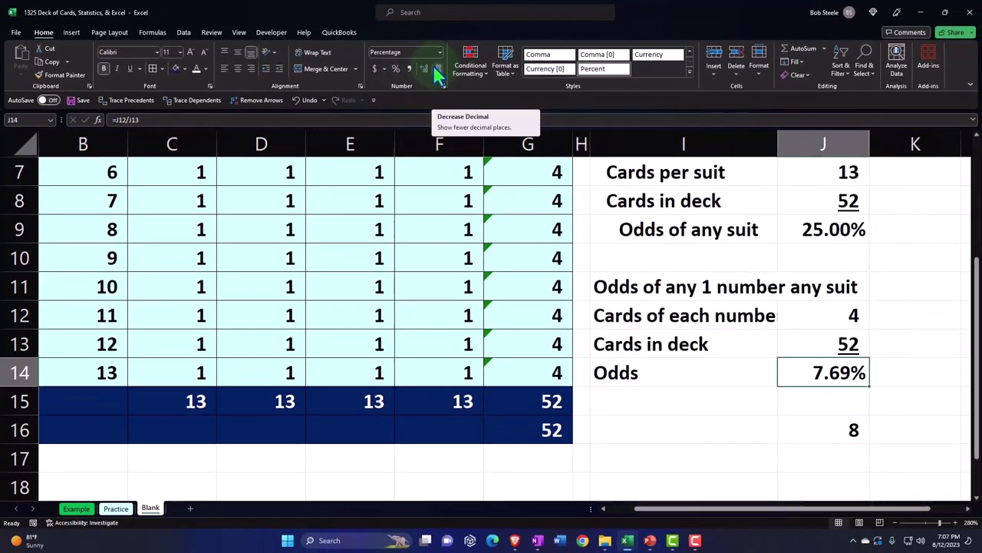
{"action": "left_click", "coordinate": [436, 69]}
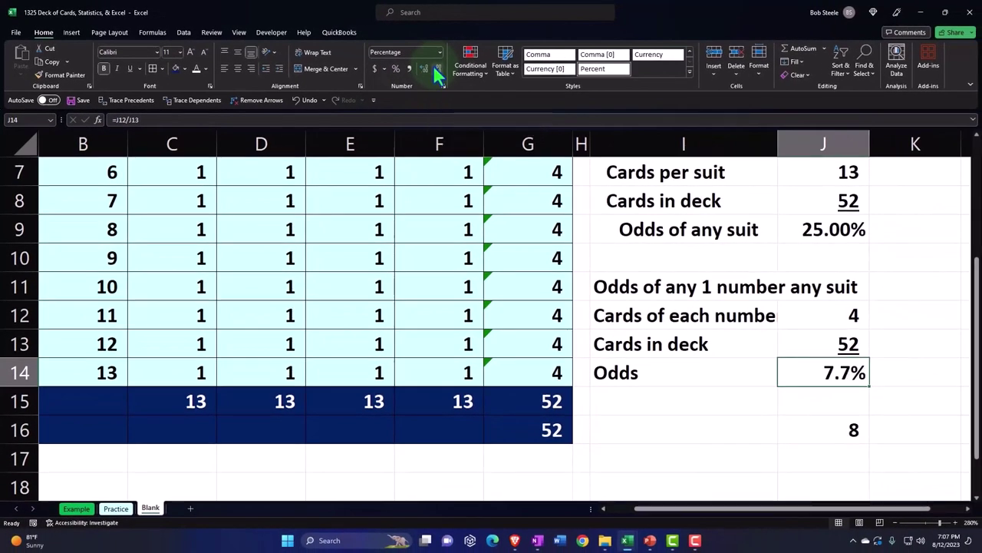
{"action": "left_click", "coordinate": [436, 69]}
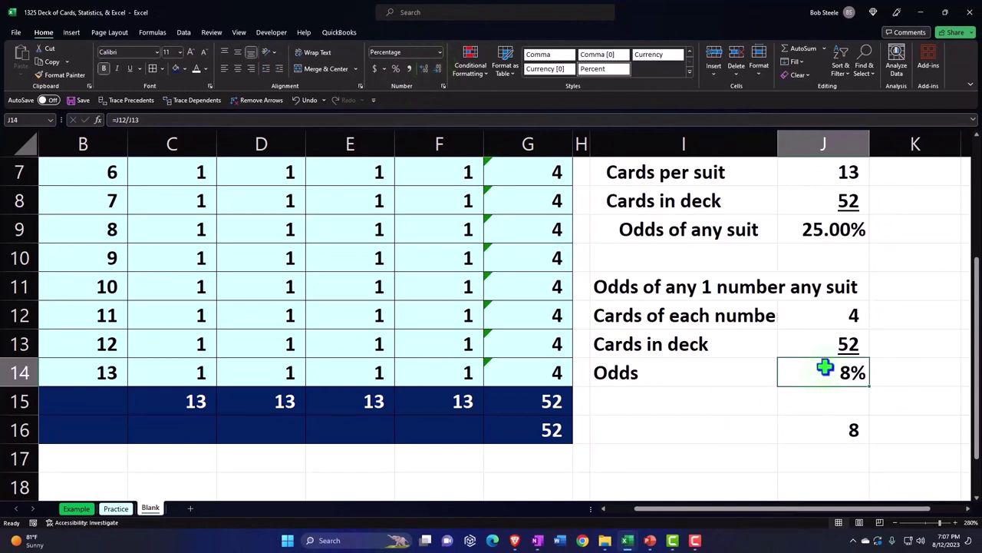
Try showing the number in J16 with up to three decimal places and clear that cell.
{"action": "left_click", "coordinate": [827, 430]}
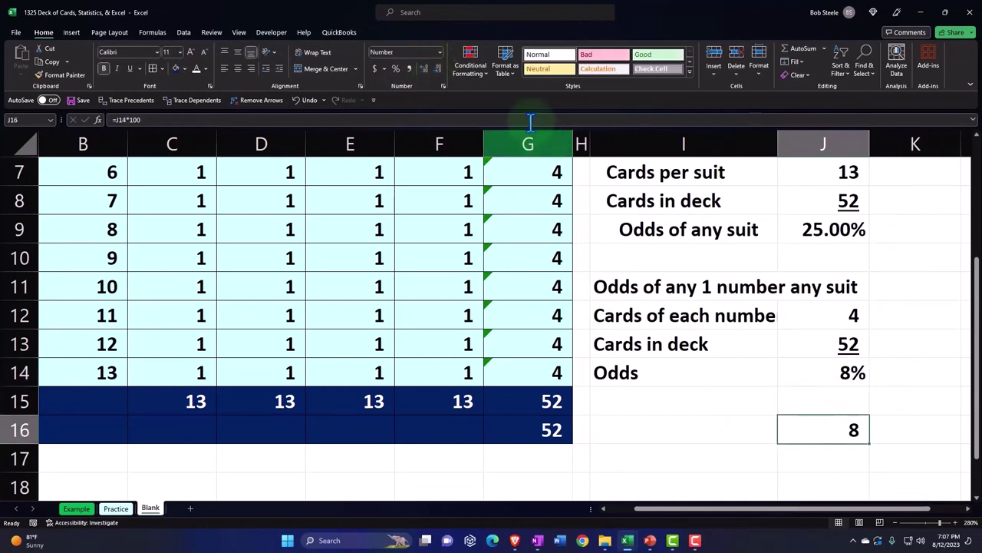
{"action": "left_click", "coordinate": [423, 69]}
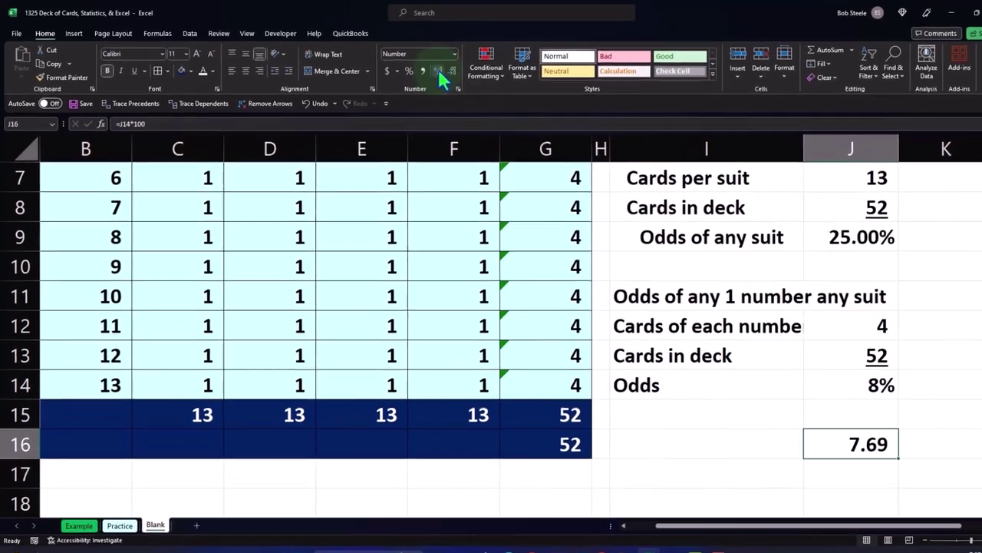
{"action": "left_click", "coordinate": [440, 69]}
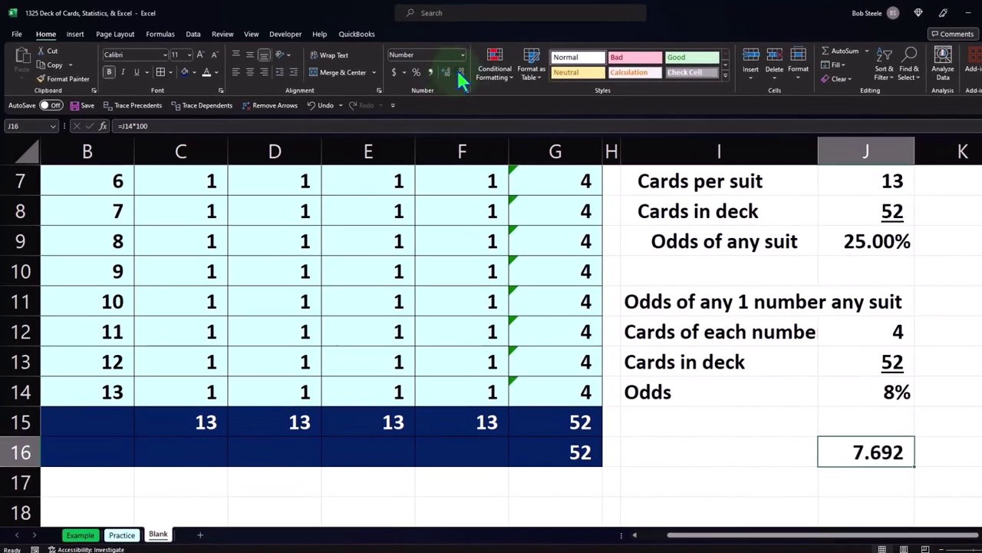
{"action": "left_click", "coordinate": [459, 71]}
{"action": "left_click", "coordinate": [459, 71]}
{"action": "left_click", "coordinate": [459, 71]}
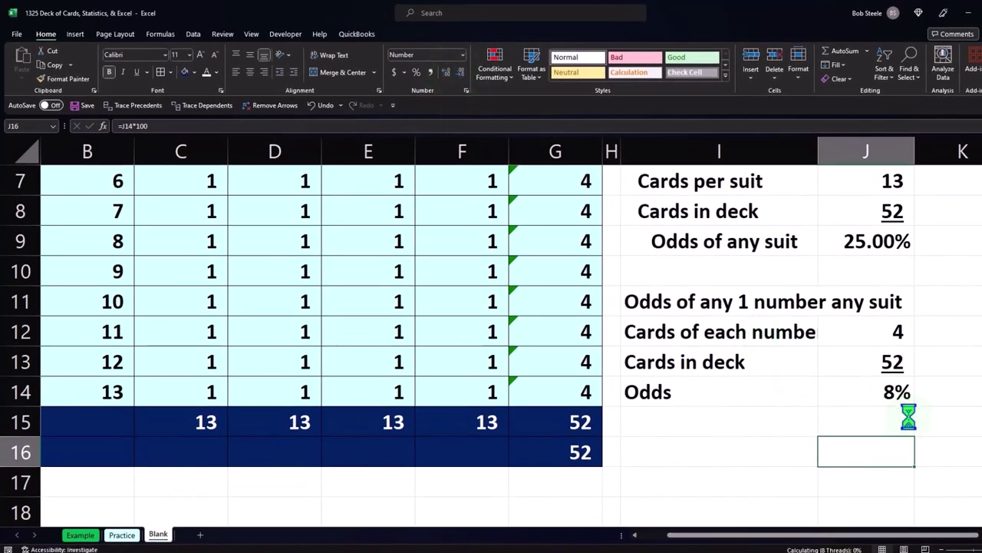
Set the odds percentage in cell J14 to two decimal places.
{"action": "left_click", "coordinate": [847, 388]}
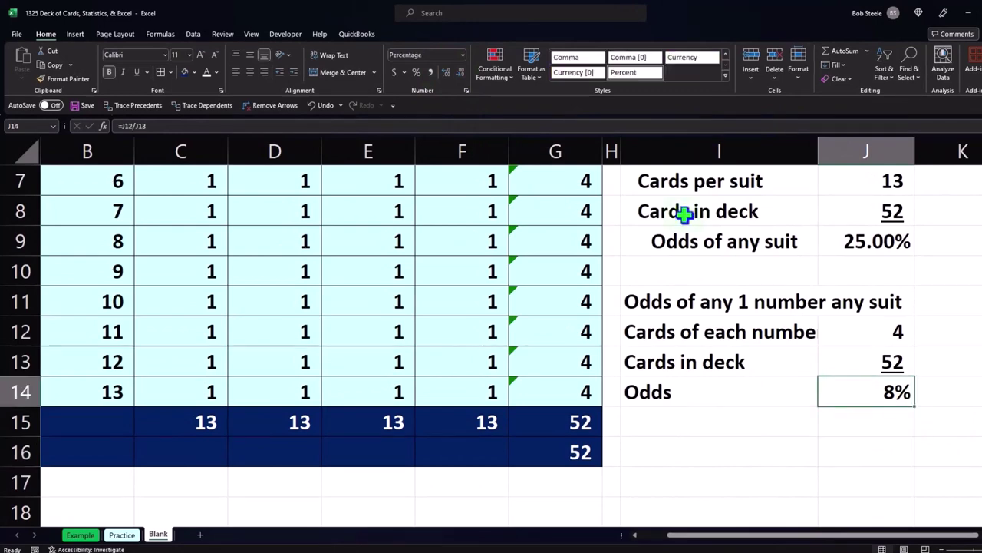
{"action": "left_click", "coordinate": [448, 71]}
{"action": "left_click", "coordinate": [448, 70]}
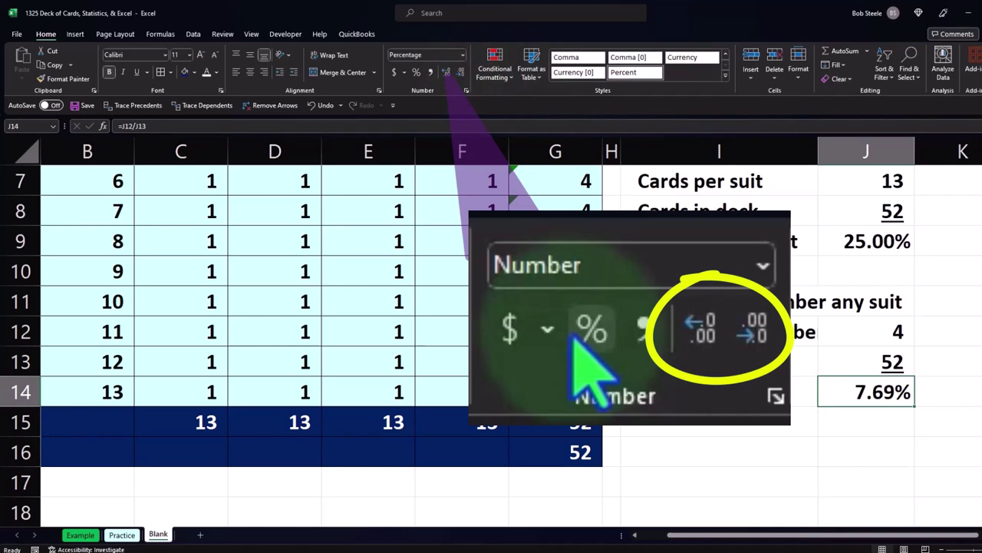
Indent the labels in I12:I14 one level and the "Odds" label in I14 one further level.
{"action": "left_click_drag", "start_coordinate": [691, 332], "coordinate": [673, 388]}
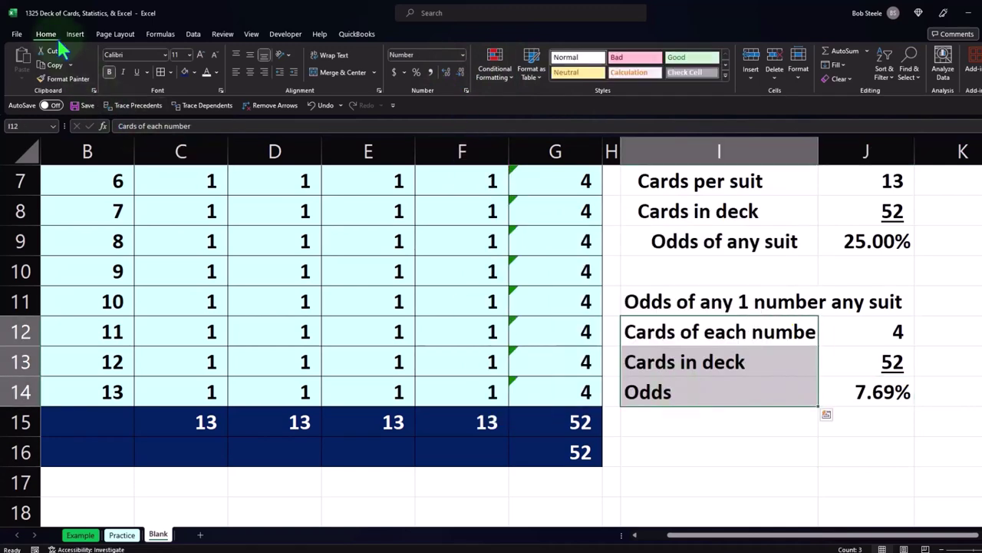
{"action": "left_click", "coordinate": [294, 72]}
{"action": "left_click", "coordinate": [687, 393]}
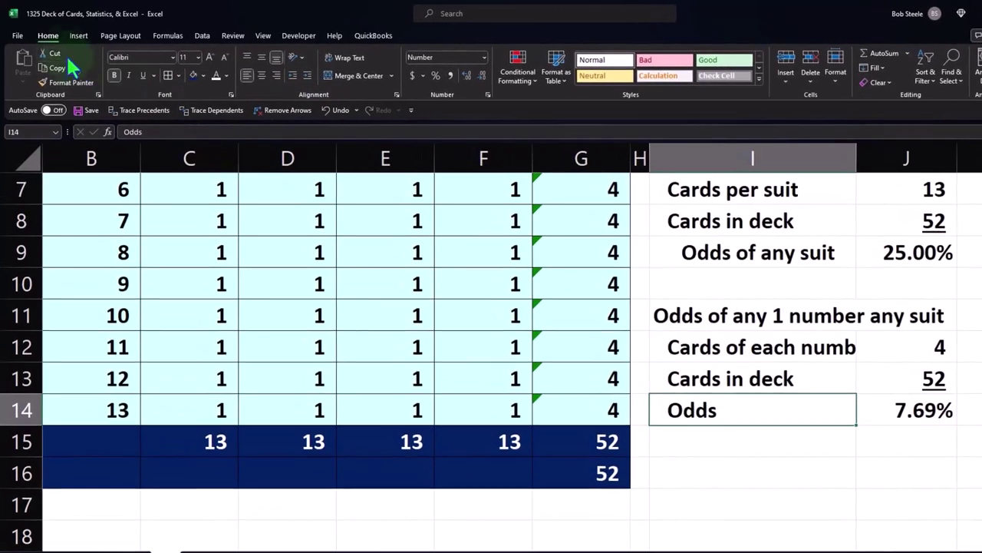
{"action": "left_click", "coordinate": [307, 75]}
Apply all borders and the recent light blue fill to the any-card odds block I1:J4.
{"action": "scroll", "coordinate": [705, 393], "scroll_direction": "up", "scroll_amount": 2}
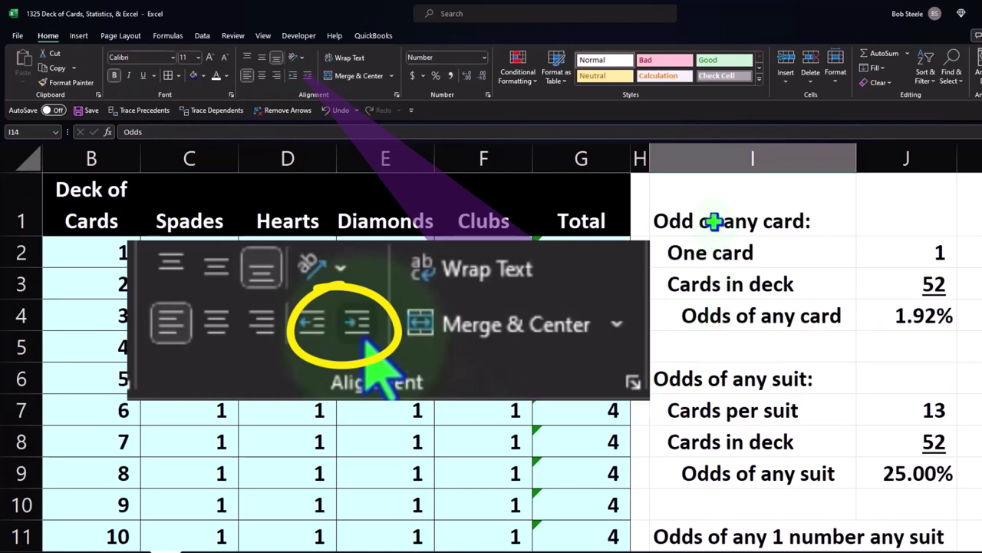
{"action": "left_click_drag", "start_coordinate": [713, 222], "coordinate": [875, 308]}
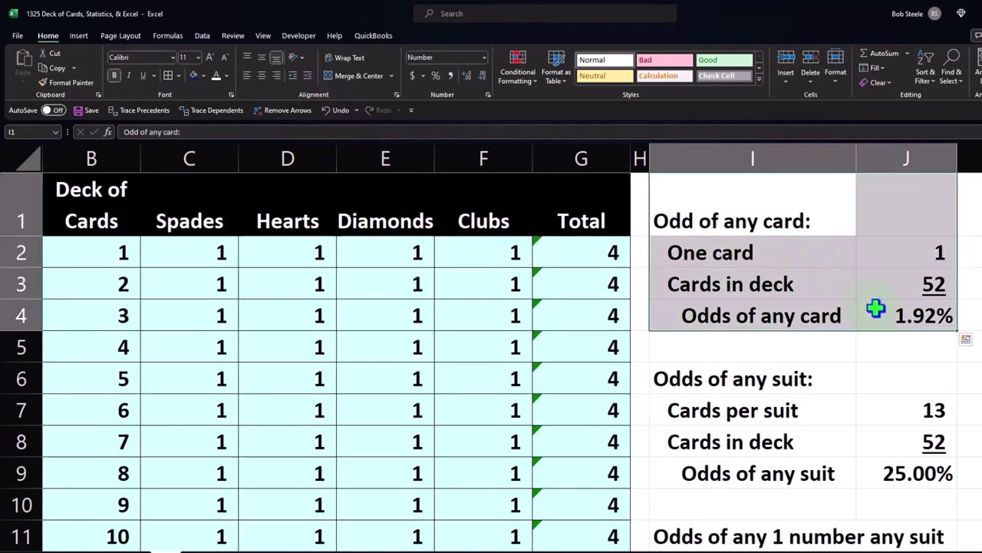
{"action": "left_click", "coordinate": [166, 77]}
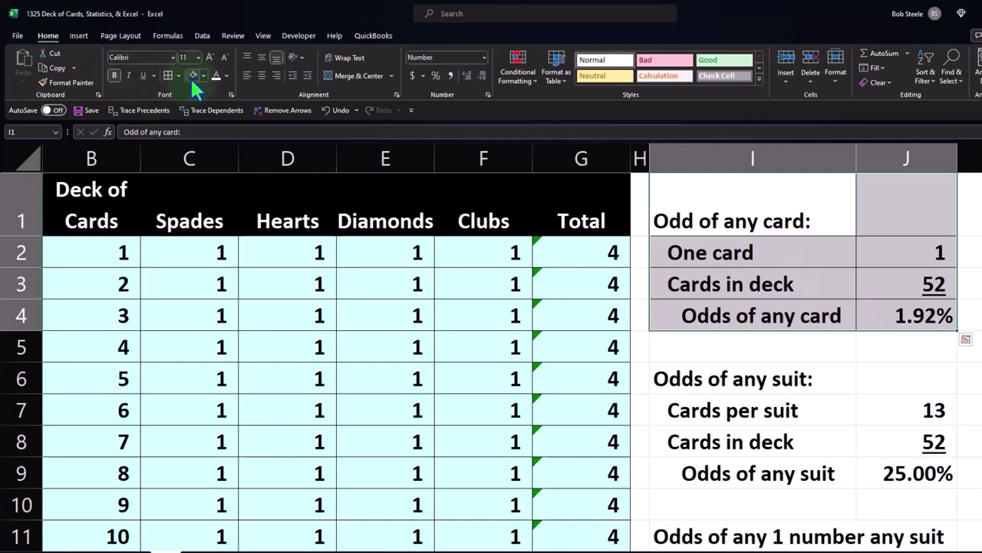
{"action": "left_click", "coordinate": [203, 76]}
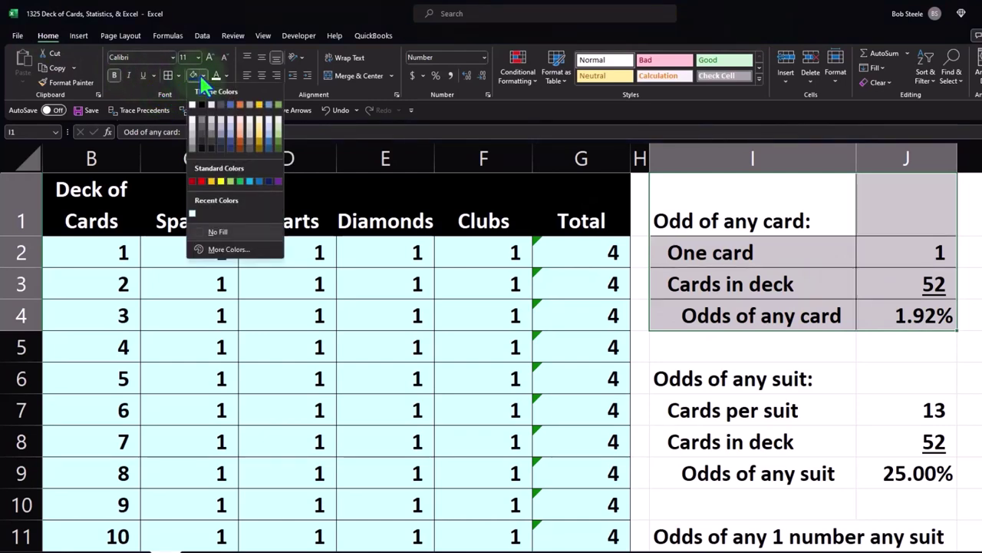
{"action": "left_click", "coordinate": [192, 214]}
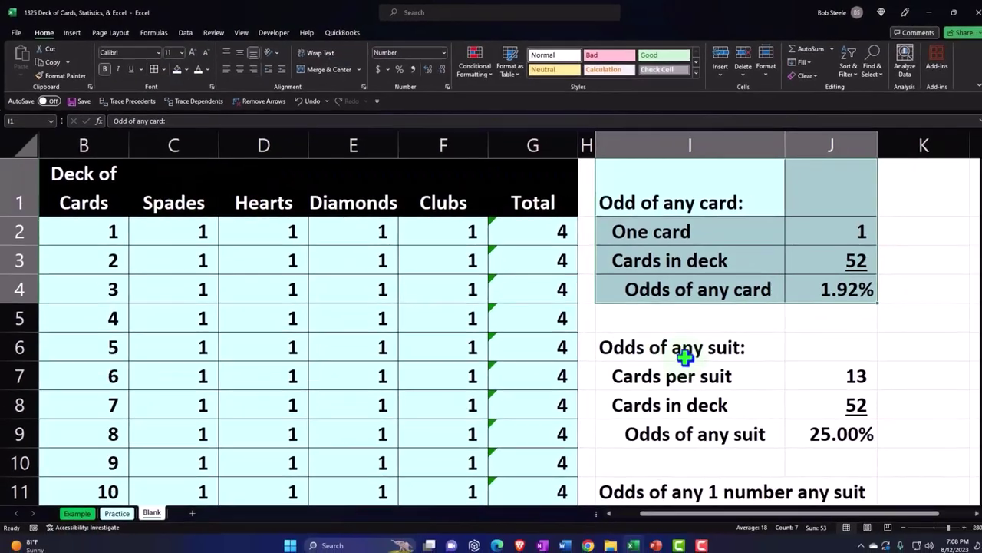
Apply the same borders and light blue fill to the odds blocks I6:J9 and I11:J14.
{"action": "scroll", "coordinate": [657, 298], "scroll_direction": "down", "scroll_amount": 1}
{"action": "left_click_drag", "start_coordinate": [645, 261], "coordinate": [780, 342]}
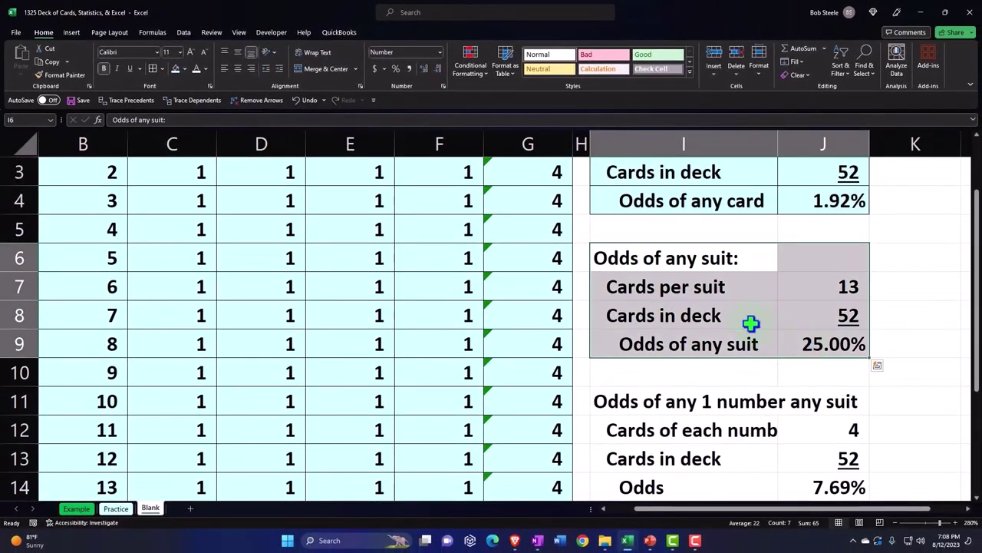
{"action": "left_click", "coordinate": [175, 69]}
{"action": "scroll", "coordinate": [812, 259], "scroll_direction": "down", "scroll_amount": 1}
{"action": "left_click_drag", "start_coordinate": [658, 315], "coordinate": [801, 391]}
{"action": "left_click", "coordinate": [176, 69]}
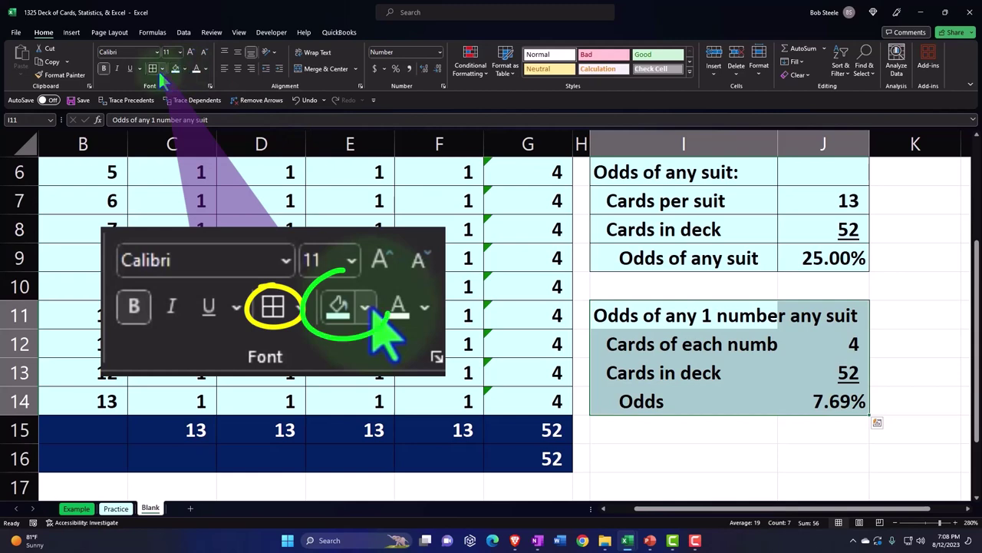
{"action": "left_click", "coordinate": [692, 316]}
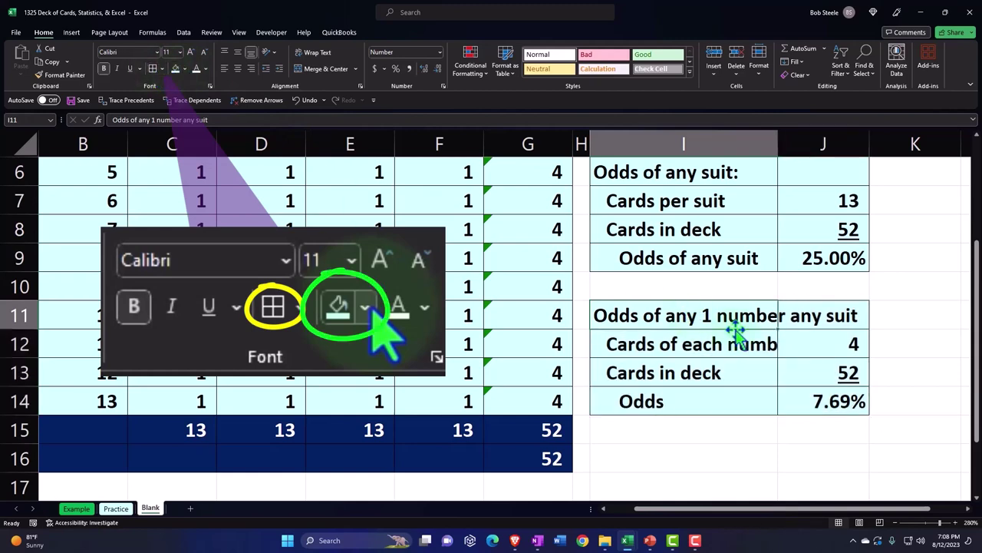
{"action": "scroll", "coordinate": [733, 338], "scroll_direction": "up", "scroll_amount": 2}
{"action": "left_click", "coordinate": [700, 236]}
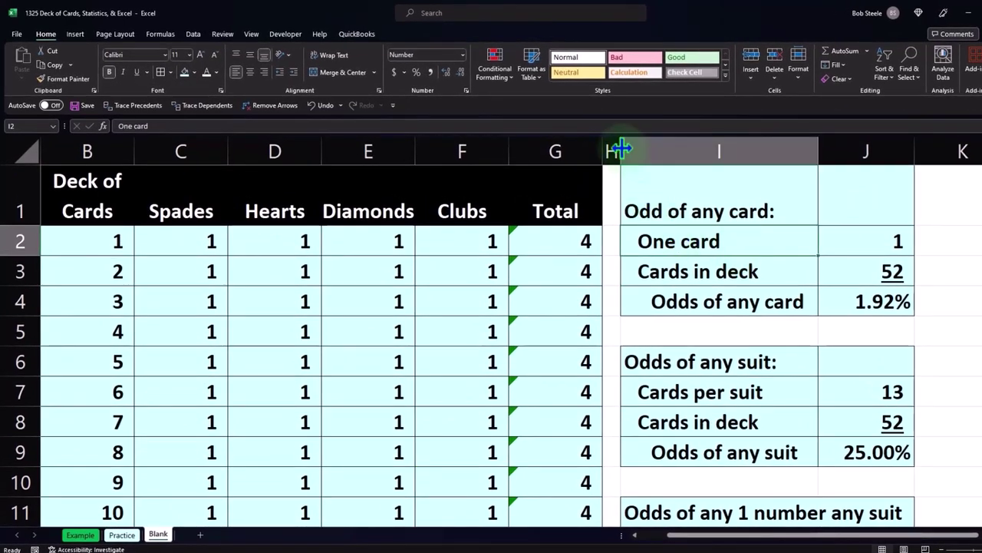
Narrow spacer column H slightly between the deck table and the odds blocks.
{"action": "left_click_drag", "start_coordinate": [620, 148], "coordinate": [612, 150]}
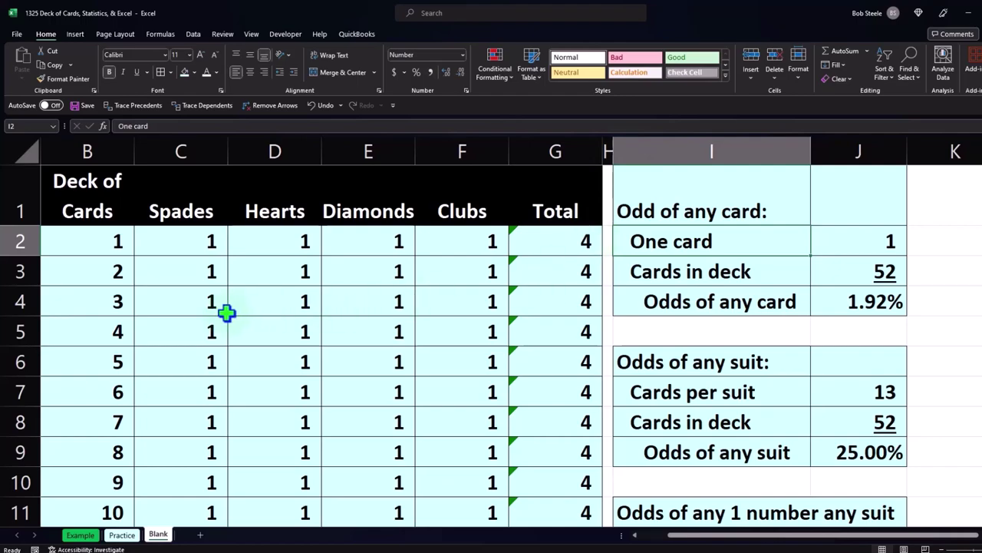
{"action": "scroll", "coordinate": [177, 310], "scroll_direction": "down", "scroll_amount": 2}
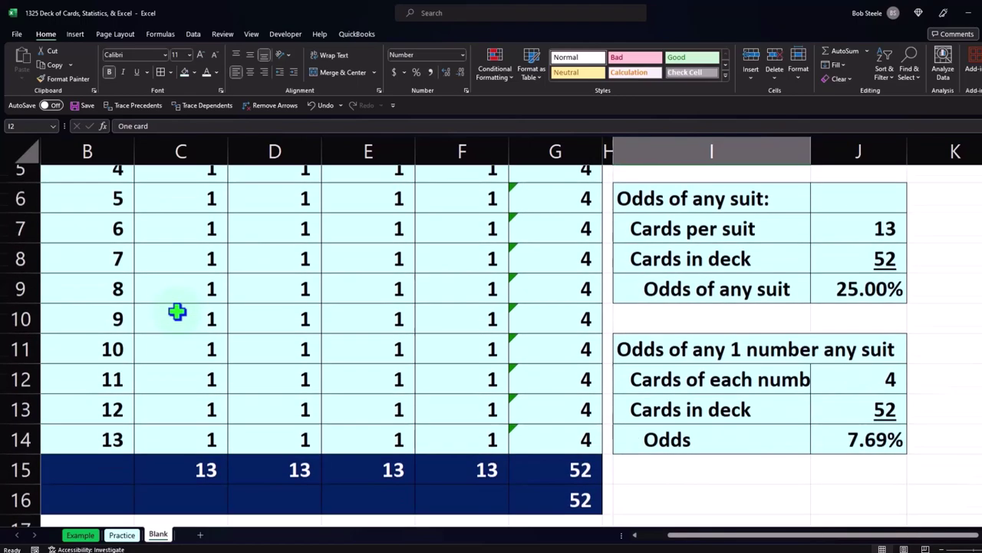
{"action": "scroll", "coordinate": [176, 311], "scroll_direction": "up", "scroll_amount": 2}
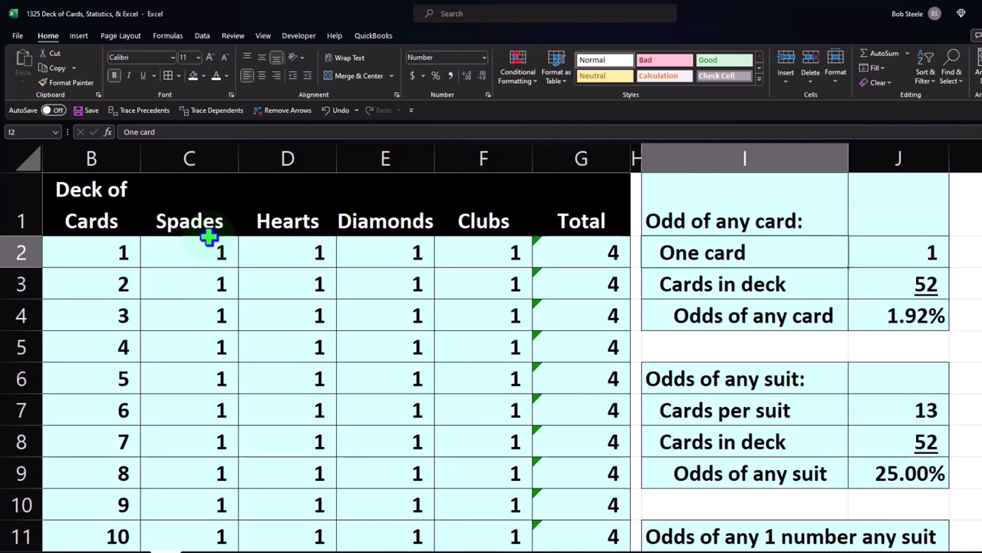
Narrow column K to a thin spacer beside the odds blocks.
{"action": "left_click", "coordinate": [208, 238]}
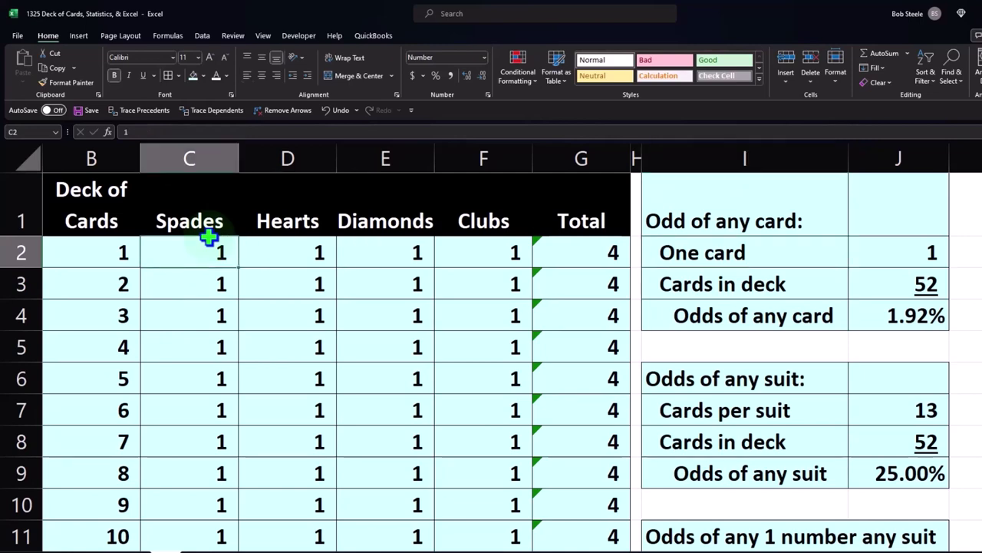
{"action": "key", "text": "Right"}
{"action": "key", "text": "Right"}
{"action": "key", "text": "Right"}
{"action": "key", "text": "Right"}
{"action": "key", "text": "Right"}
{"action": "key", "text": "Right"}
{"action": "key", "text": "Right"}
{"action": "key", "text": "Right"}
{"action": "key", "text": "Right"}
{"action": "key", "text": "Right"}
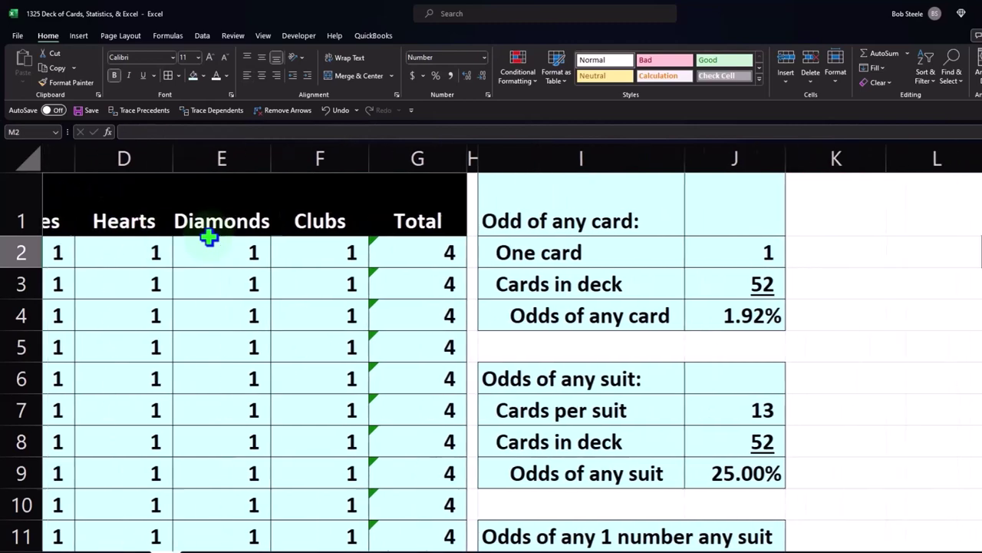
{"action": "key", "text": "Right"}
{"action": "key", "text": "Right"}
{"action": "key", "text": "Right"}
{"action": "key", "text": "Right"}
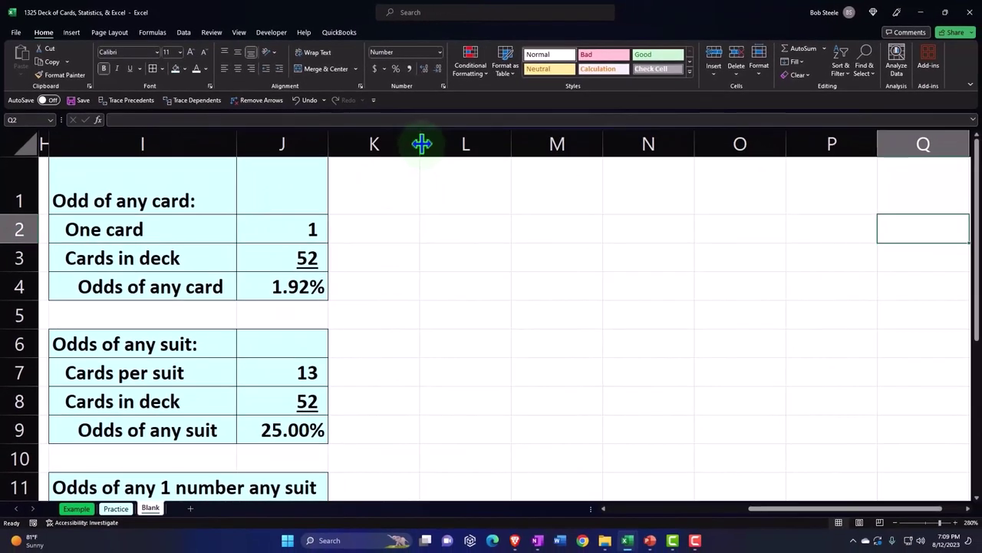
{"action": "left_click_drag", "start_coordinate": [422, 143], "coordinate": [338, 147]}
Enter the headers "Assigned Number", "Card Number" and "Suit" in cells L1, M1 and N1.
{"action": "left_click", "coordinate": [414, 186]}
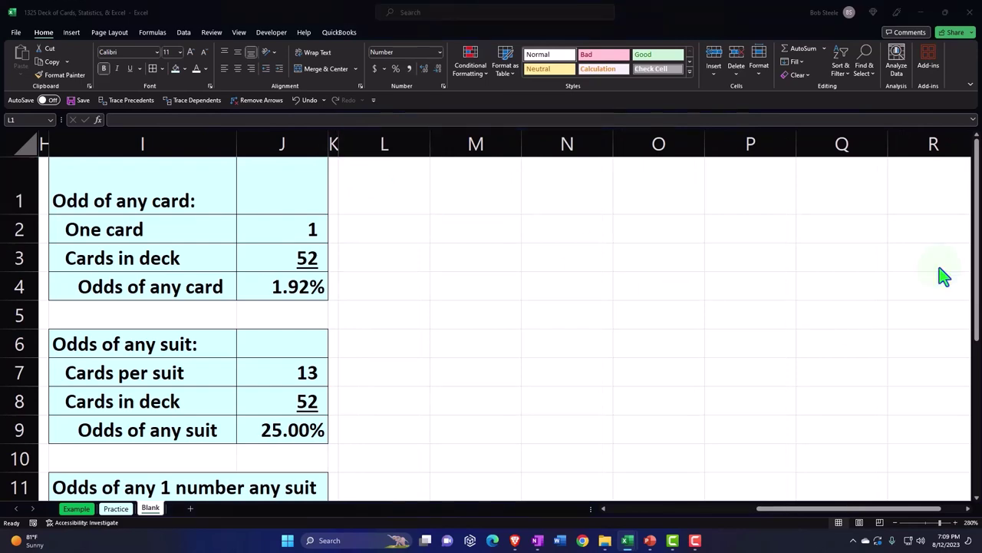
{"action": "left_click", "coordinate": [393, 185]}
{"action": "type", "text": "A"}
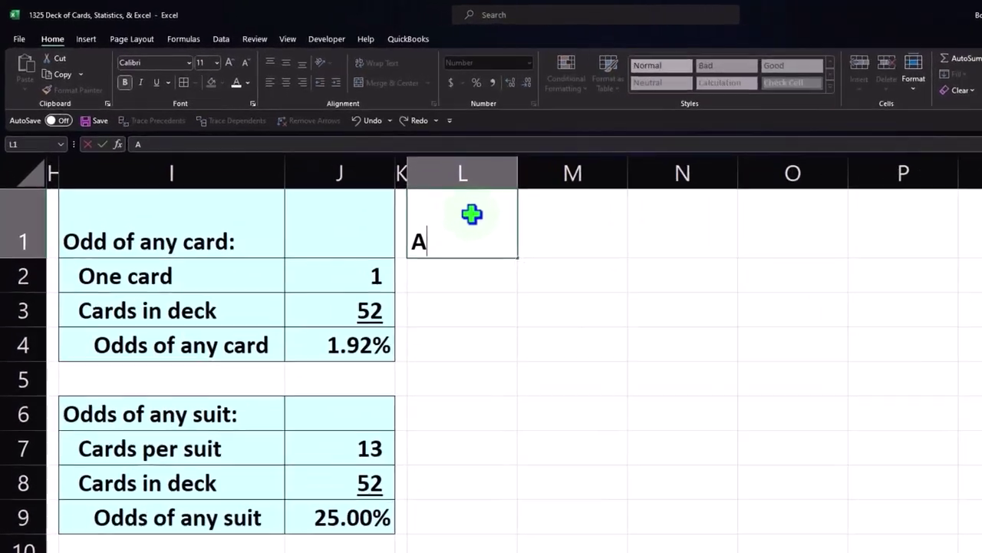
{"action": "type", "text": "ssigned"}
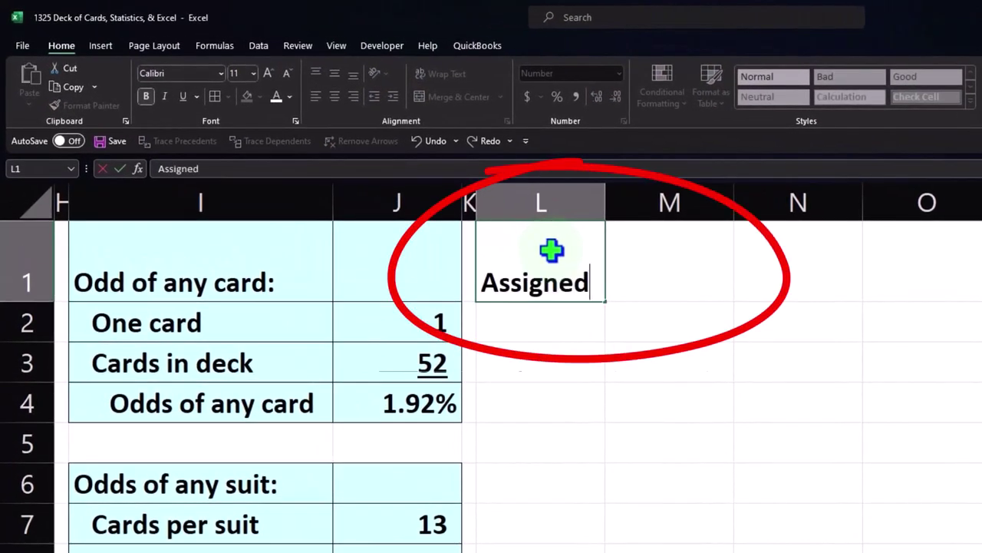
{"action": "type", "text": " Number"}
{"action": "key", "text": "Return"}
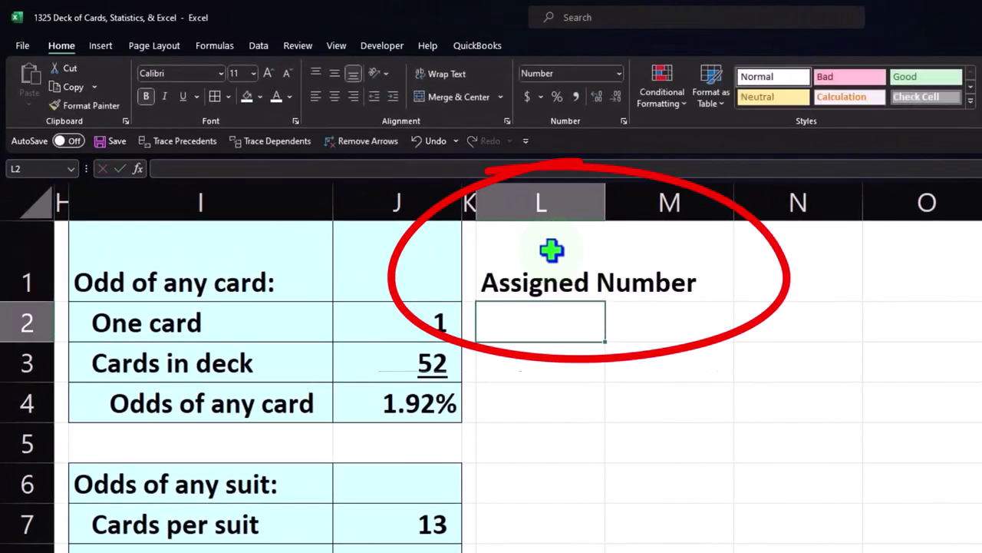
{"action": "key", "text": "Up"}
{"action": "key", "text": "Right"}
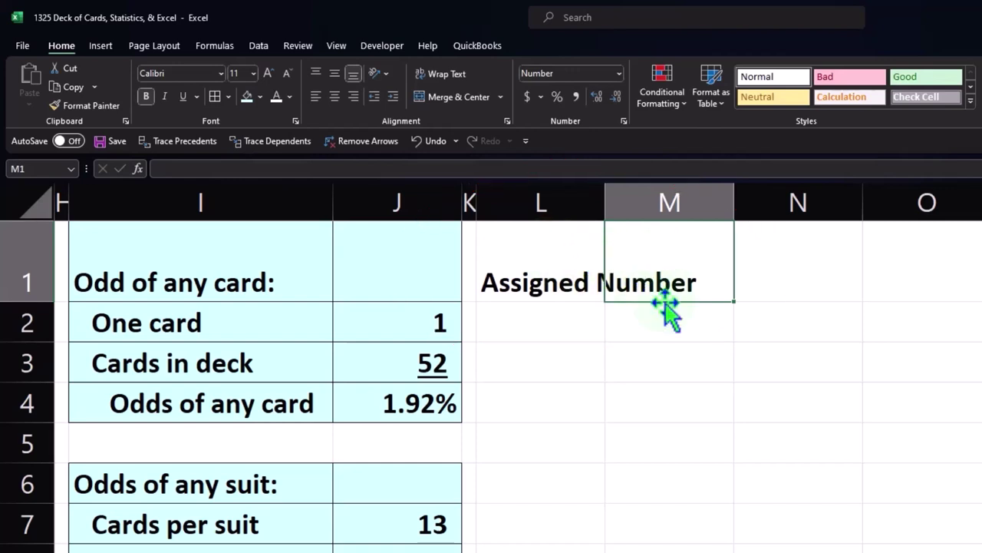
{"action": "type", "text": "Car"}
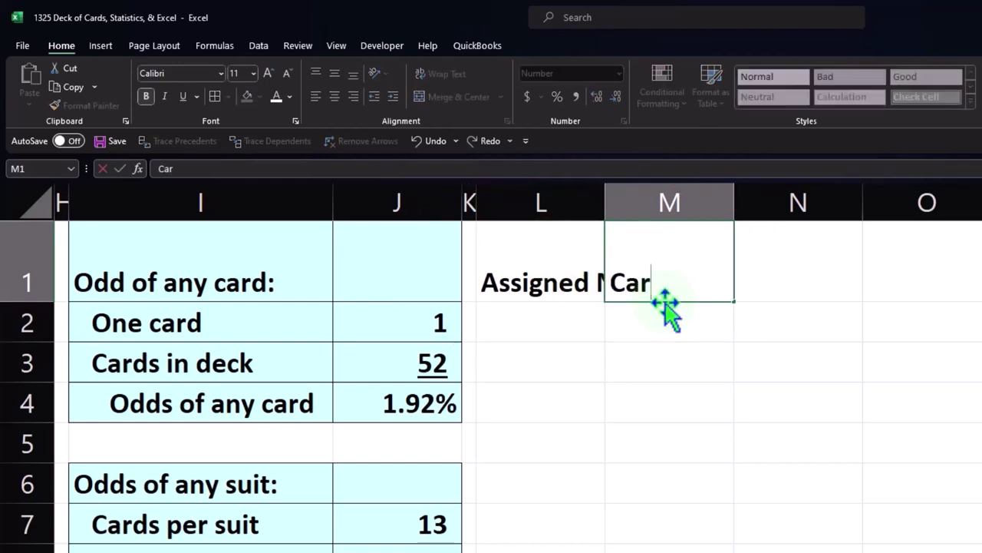
{"action": "type", "text": "d Number"}
{"action": "key", "text": "Tab"}
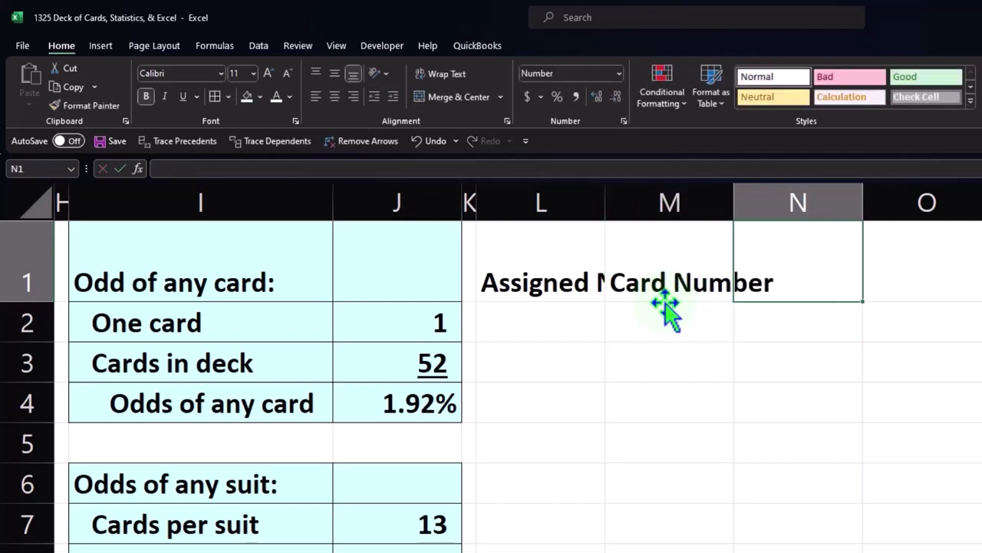
{"action": "type", "text": "Suit"}
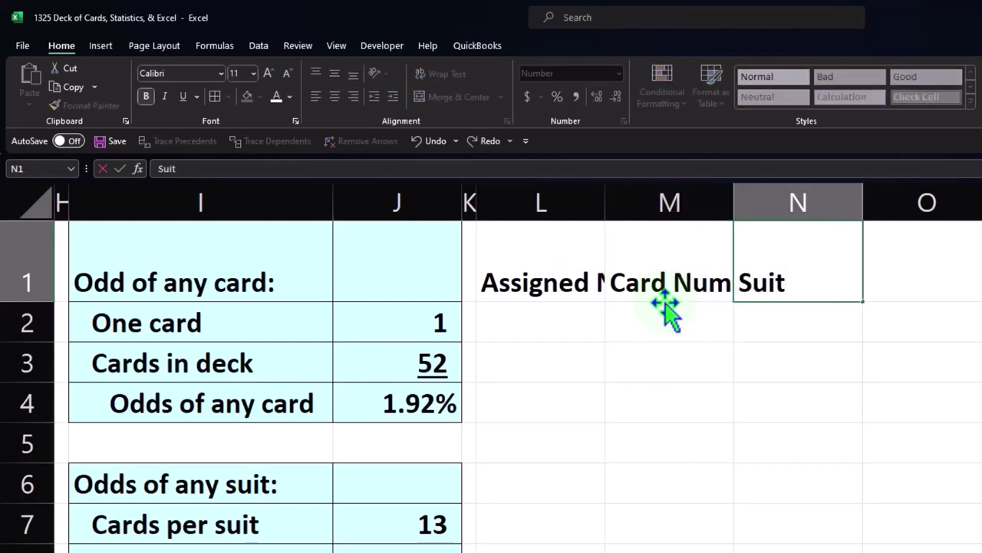
{"action": "left_click", "coordinate": [665, 307]}
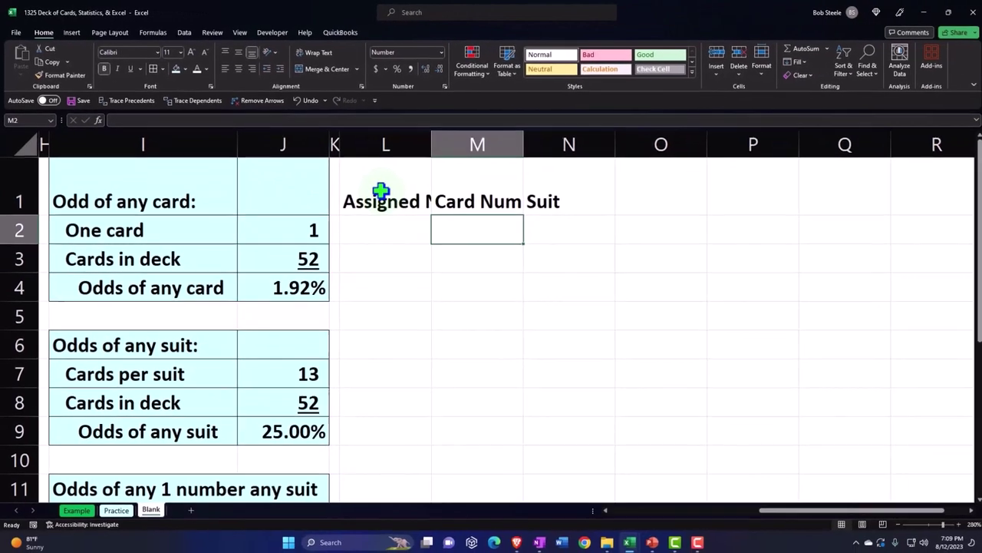
Wrap and centre the text of the headers in L1:N1.
{"action": "left_click_drag", "start_coordinate": [382, 190], "coordinate": [543, 184]}
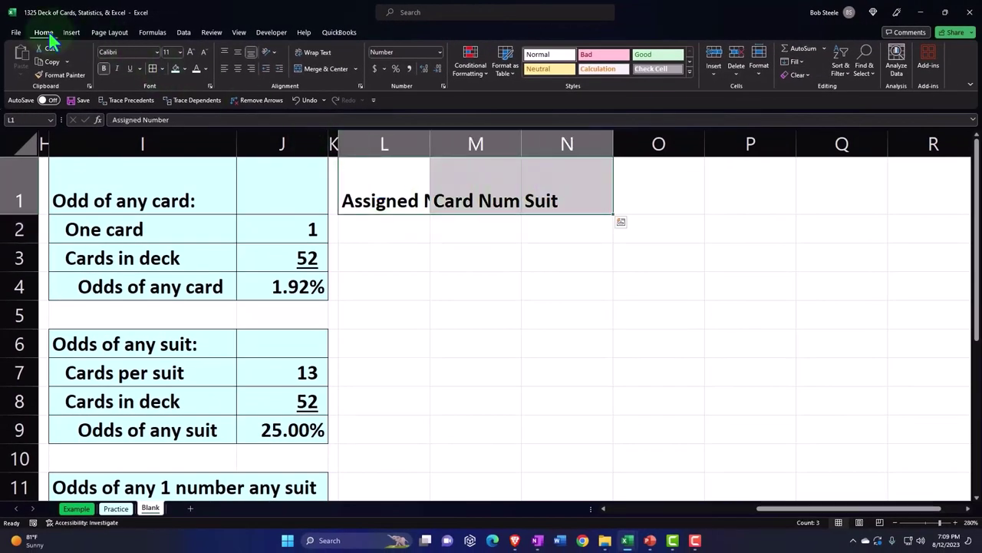
{"action": "left_click_drag", "start_coordinate": [51, 42], "coordinate": [48, 21]}
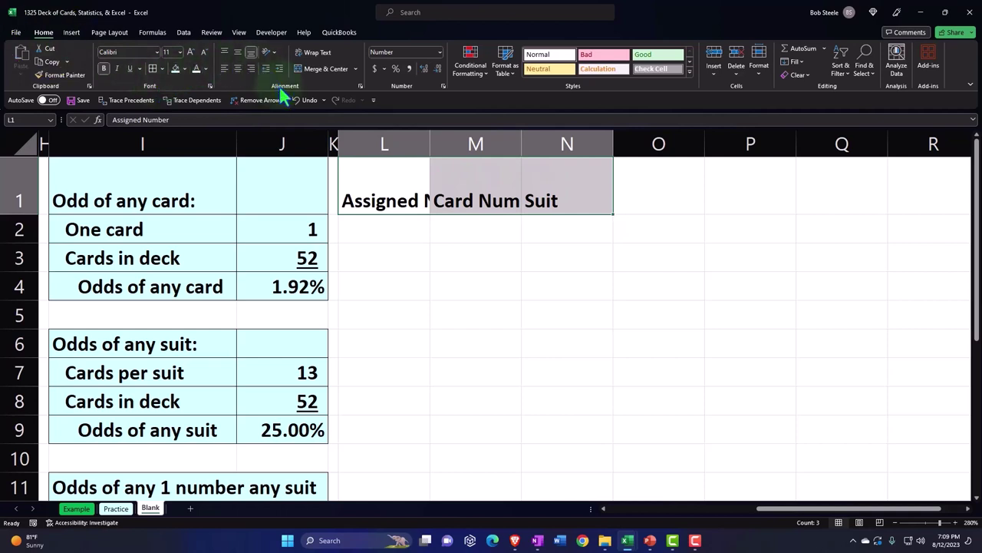
{"action": "left_click", "coordinate": [308, 54]}
{"action": "left_click", "coordinate": [238, 68]}
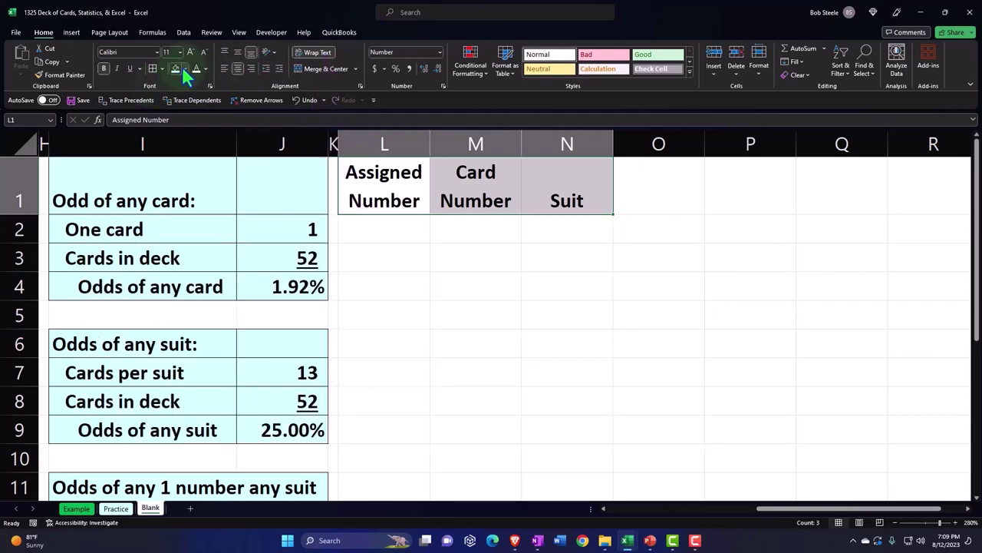
Give the headers in L1:N1 a black fill and white font.
{"action": "left_click", "coordinate": [184, 67]}
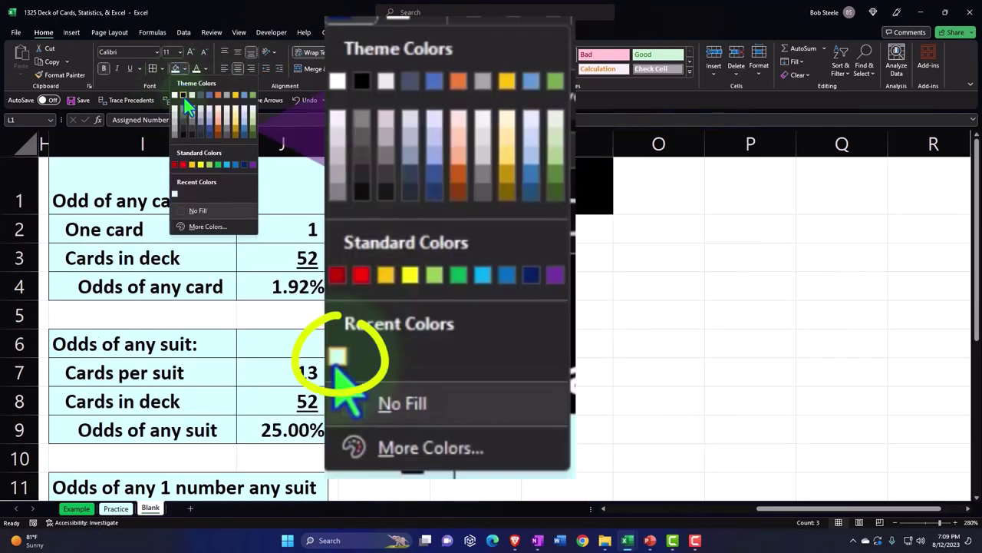
{"action": "left_click", "coordinate": [201, 72]}
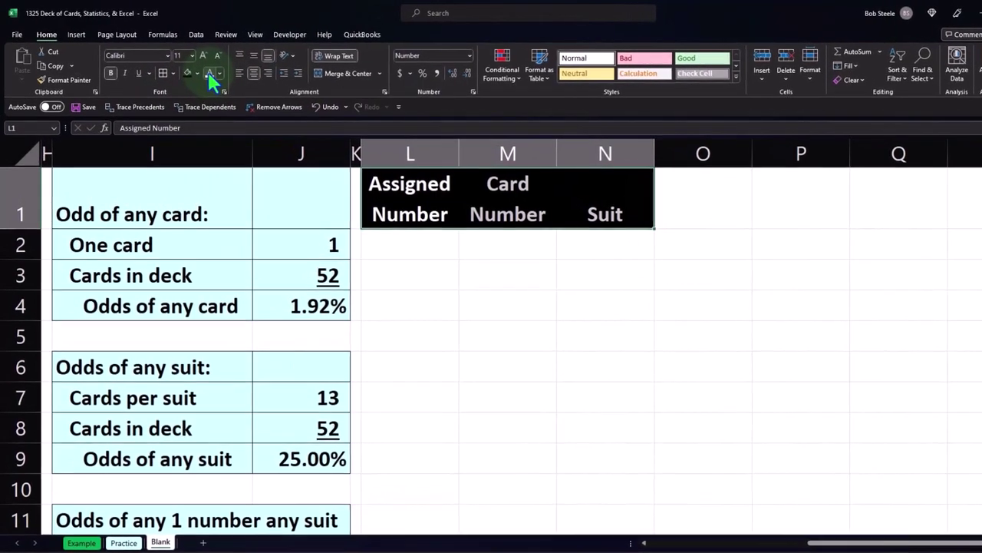
{"action": "left_click", "coordinate": [411, 252]}
Enter 1 and 2 in M2:M3 and extend the series down the Card Number column to 13.
{"action": "left_click", "coordinate": [511, 247]}
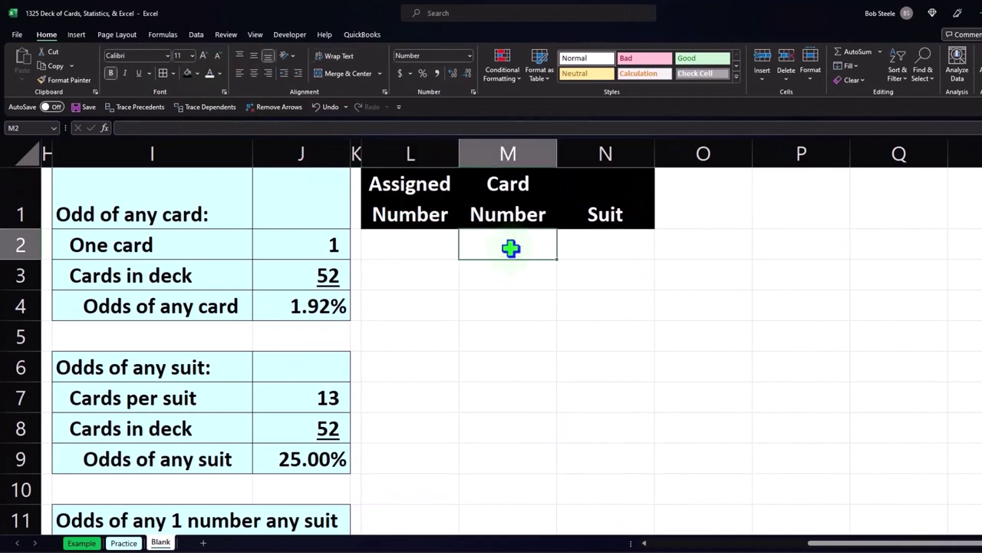
{"action": "type", "text": "1"}
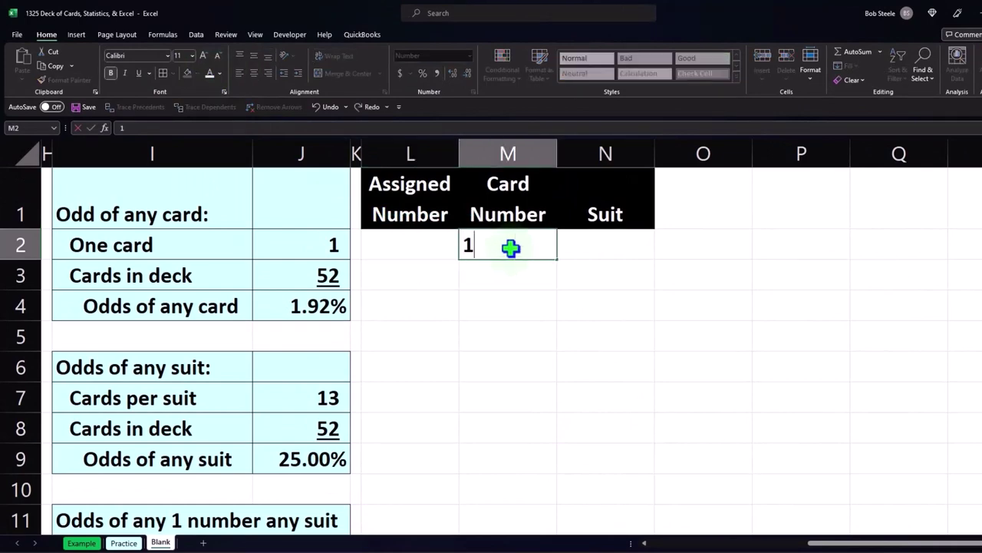
{"action": "key", "text": "Return"}
{"action": "type", "text": "2"}
{"action": "key", "text": "Return"}
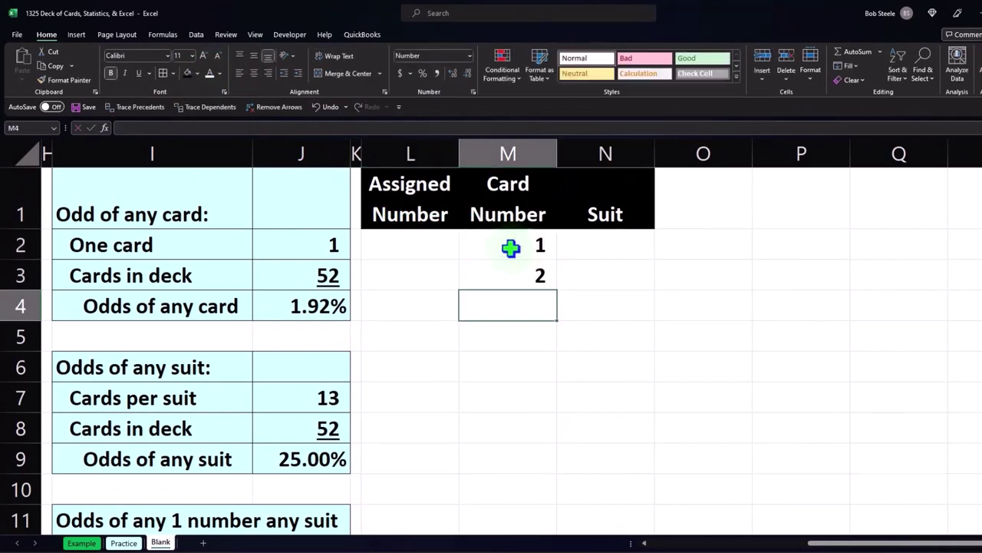
{"action": "left_click_drag", "start_coordinate": [511, 247], "coordinate": [515, 273]}
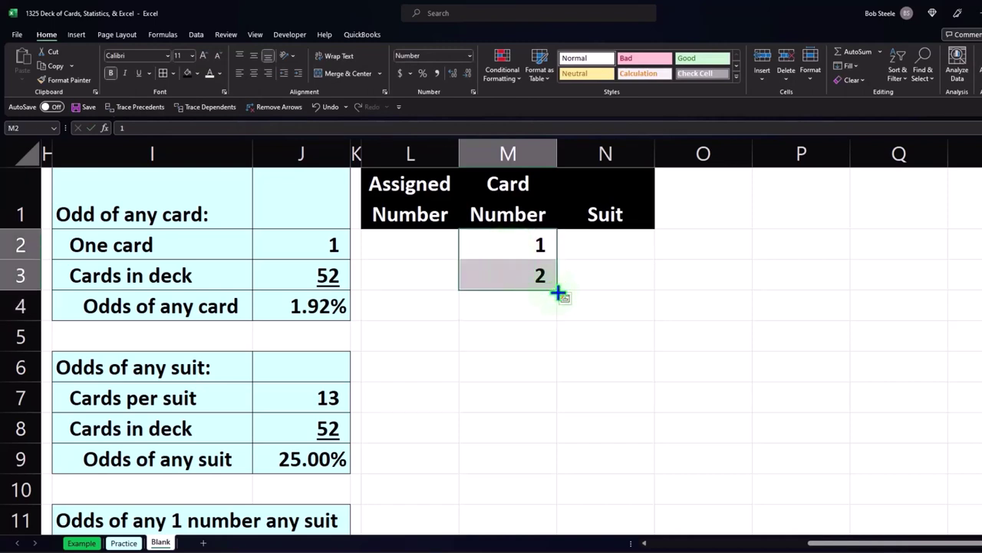
{"action": "left_click_drag", "start_coordinate": [559, 294], "coordinate": [551, 530]}
{"action": "scroll", "coordinate": [612, 427], "scroll_direction": "up", "scroll_amount": 1}
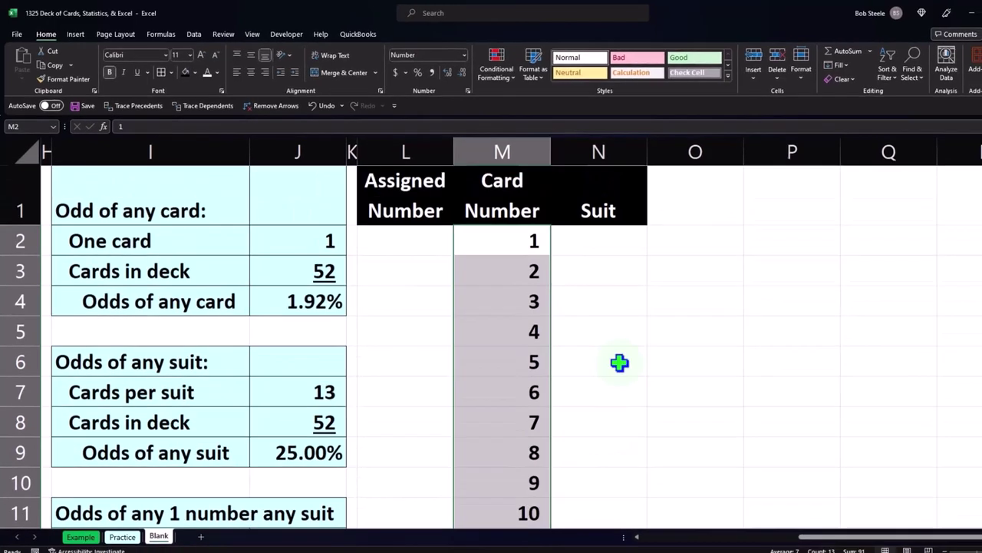
Enter =C1 in cell N2 so the first suit is pulled from the Spades header.
{"action": "left_click", "coordinate": [613, 244]}
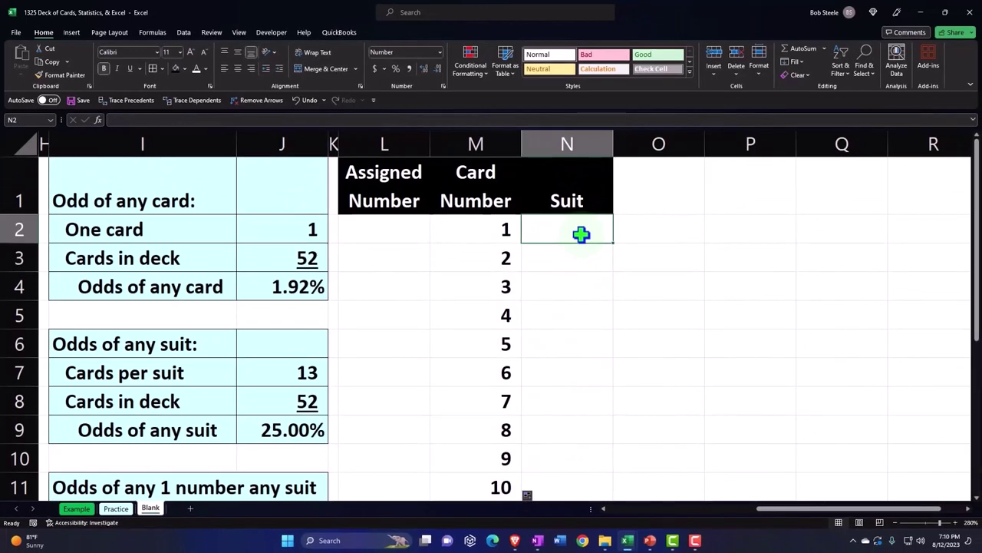
{"action": "type", "text": "="}
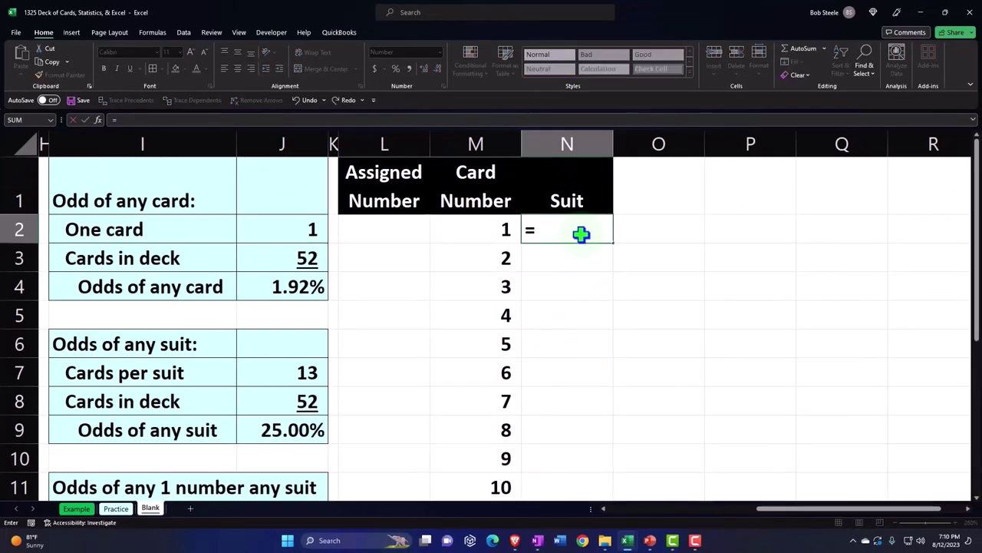
{"action": "key", "text": "Left"}
{"action": "key", "text": "Left"}
{"action": "key", "text": "Left"}
{"action": "key", "text": "Left"}
{"action": "key", "text": "Left"}
{"action": "key", "text": "Left"}
{"action": "key", "text": "Left"}
{"action": "key", "text": "Left"}
{"action": "key", "text": "Left"}
{"action": "key", "text": "Left"}
{"action": "key", "text": "Left"}
{"action": "key", "text": "Left"}
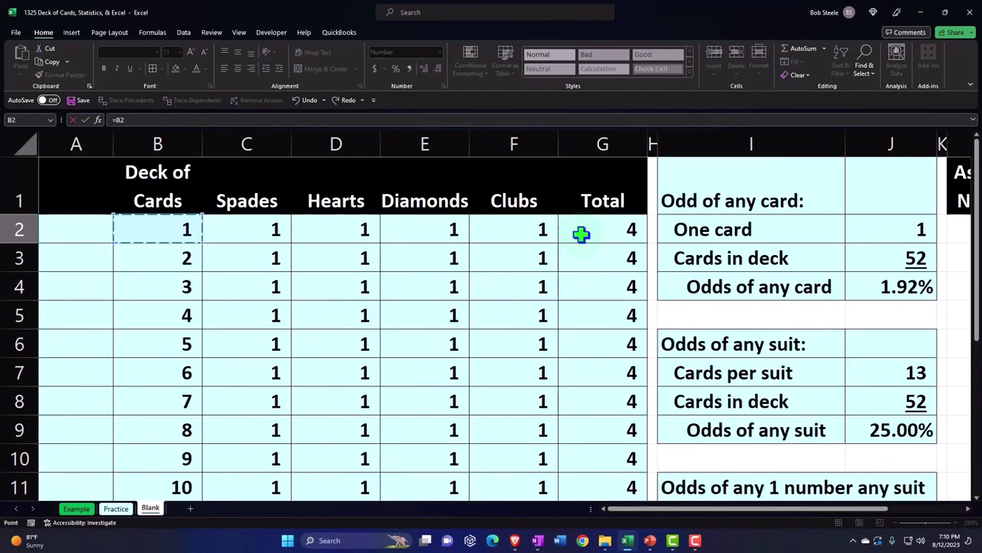
{"action": "key", "text": "Right"}
{"action": "key", "text": "Up"}
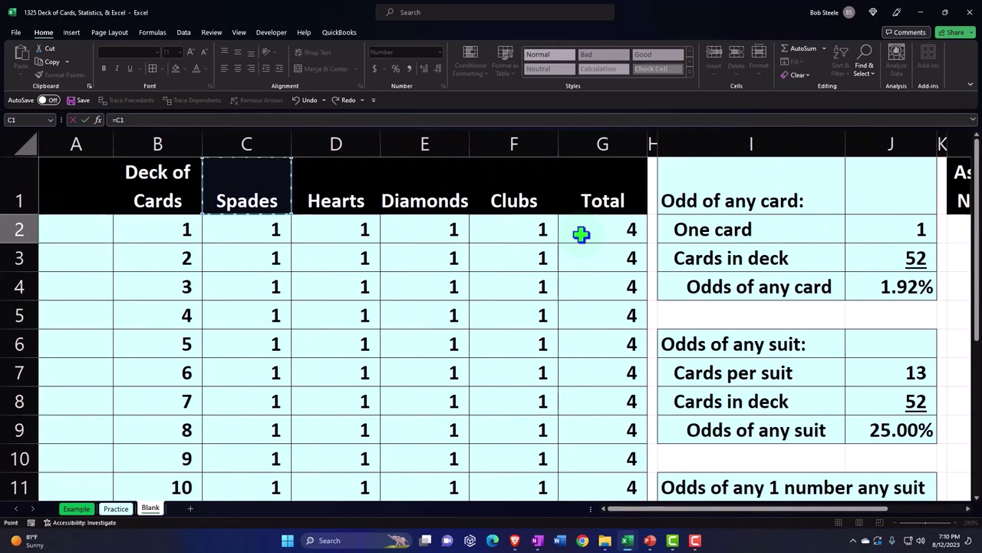
{"action": "key", "text": "ctrl+Return"}
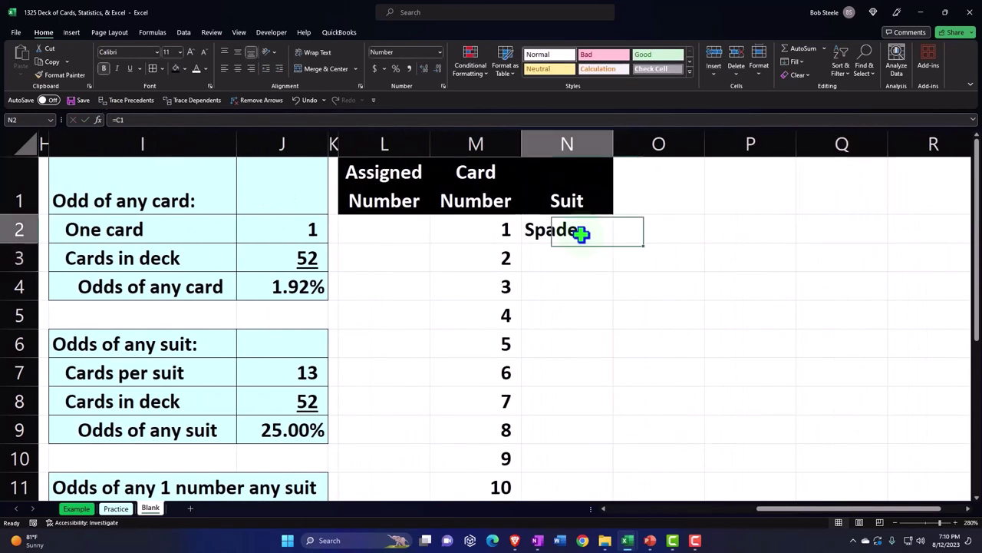
{"action": "key", "text": "F2"}
{"action": "key", "text": "Return"}
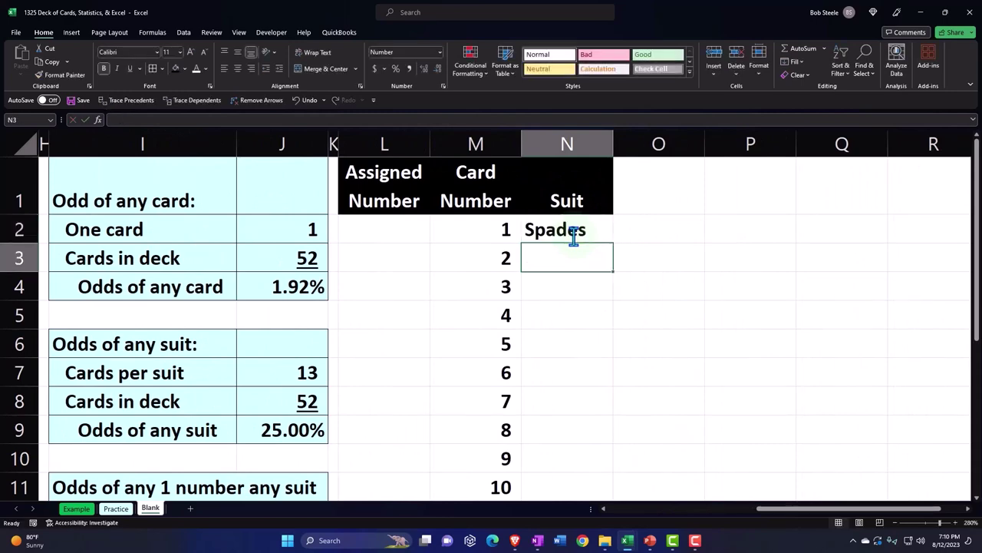
Enter =N2 in cell N3 to repeat the suit from the cell above.
{"action": "type", "text": "="}
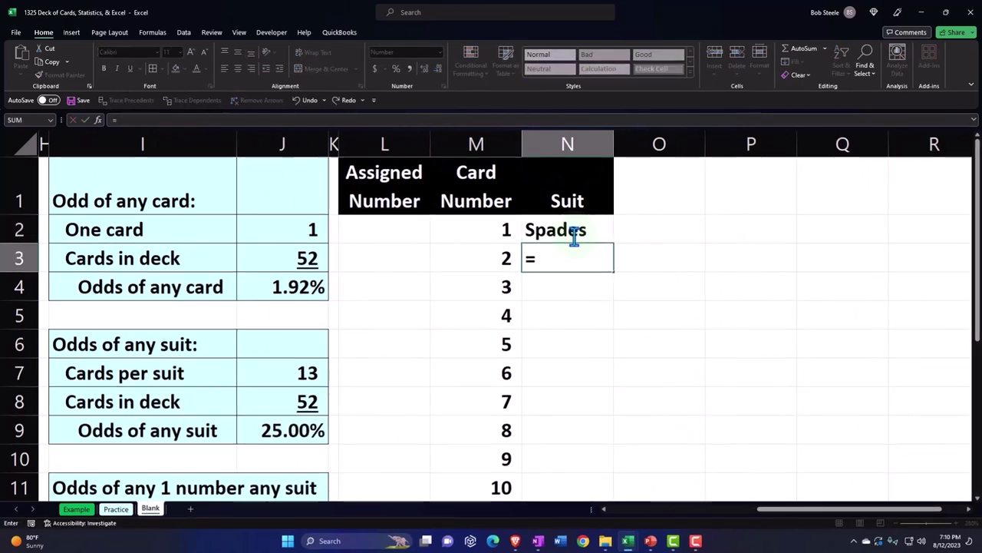
{"action": "left_click", "coordinate": [574, 234]}
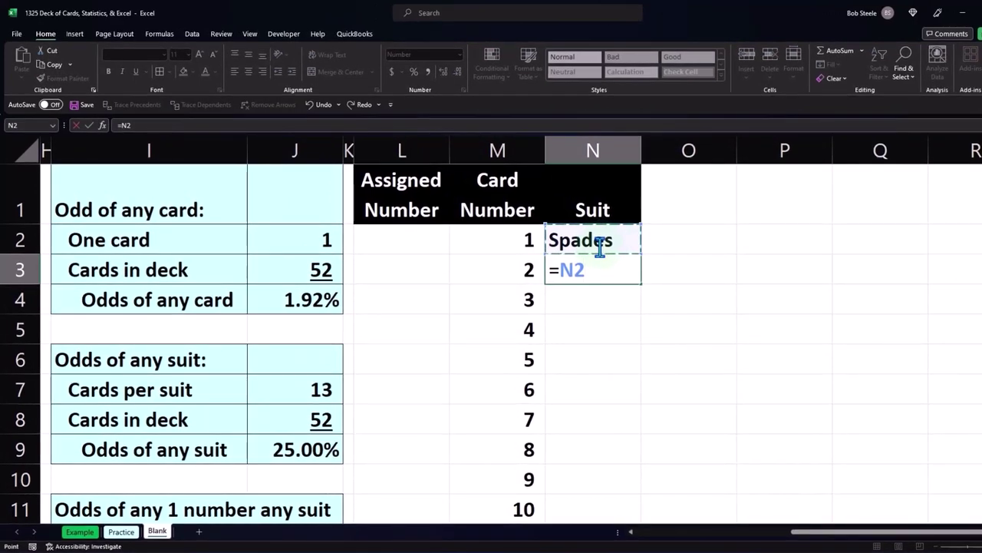
{"action": "key", "text": "Return"}
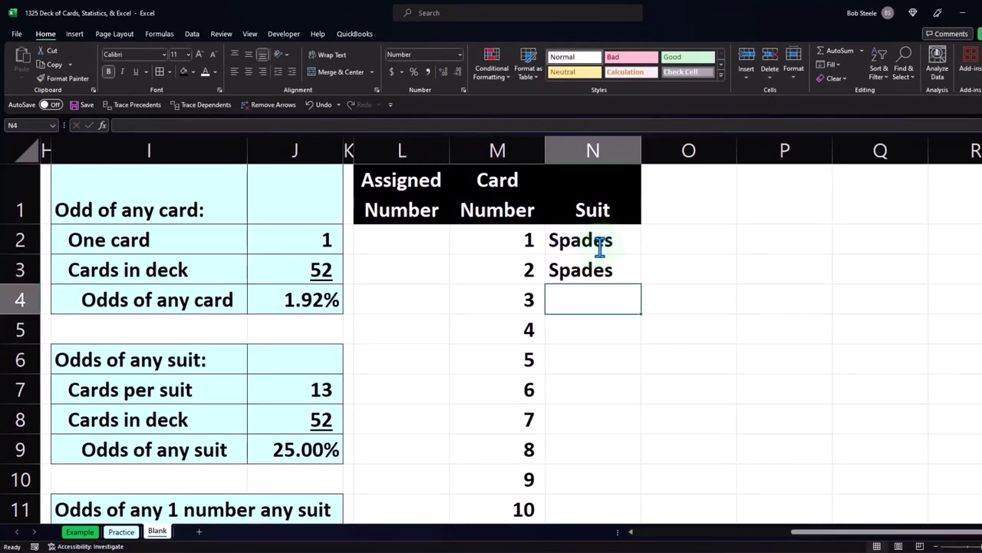
{"action": "left_click", "coordinate": [598, 261]}
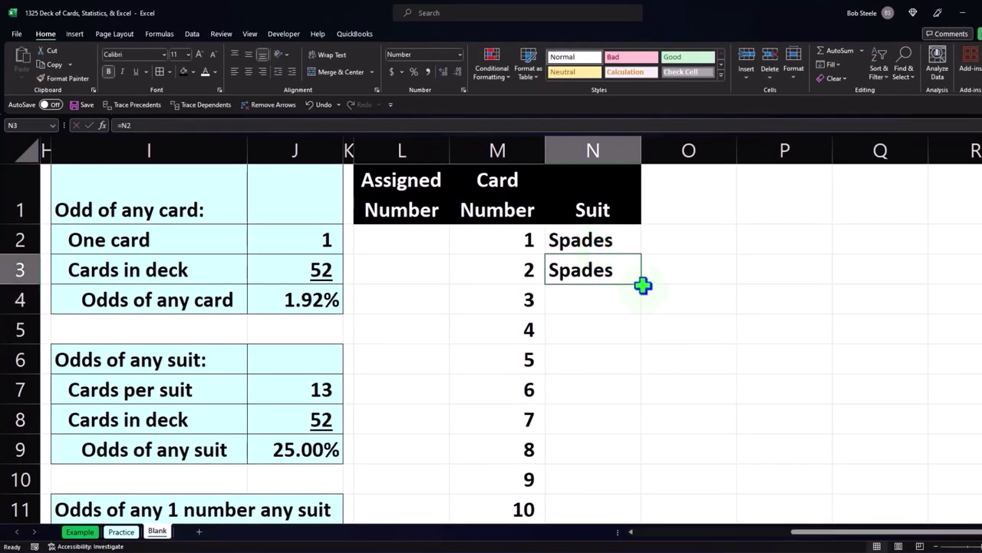
Copy the suit formula from N3 down through N14 so all thirteen Spades rows are filled.
{"action": "mouse_move", "coordinate": [643, 287]}
{"action": "left_mouse_down"}
{"action": "mouse_move", "coordinate": [632, 527]}
{"action": "mouse_move", "coordinate": [614, 465]}
{"action": "mouse_move", "coordinate": [614, 480]}
{"action": "left_mouse_up"}
{"action": "scroll", "coordinate": [613, 480], "scroll_direction": "up", "scroll_amount": 1}
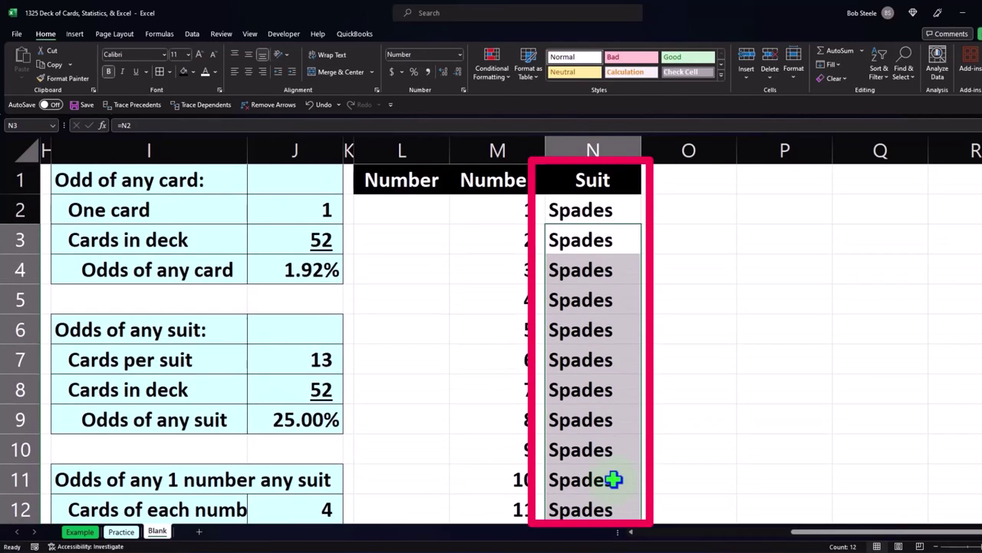
{"action": "scroll", "coordinate": [614, 479], "scroll_direction": "down", "scroll_amount": 1}
{"action": "mouse_move", "coordinate": [492, 423]}
{"action": "left_mouse_down"}
{"action": "mouse_move", "coordinate": [456, 421]}
{"action": "mouse_move", "coordinate": [490, 463]}
{"action": "left_mouse_up"}
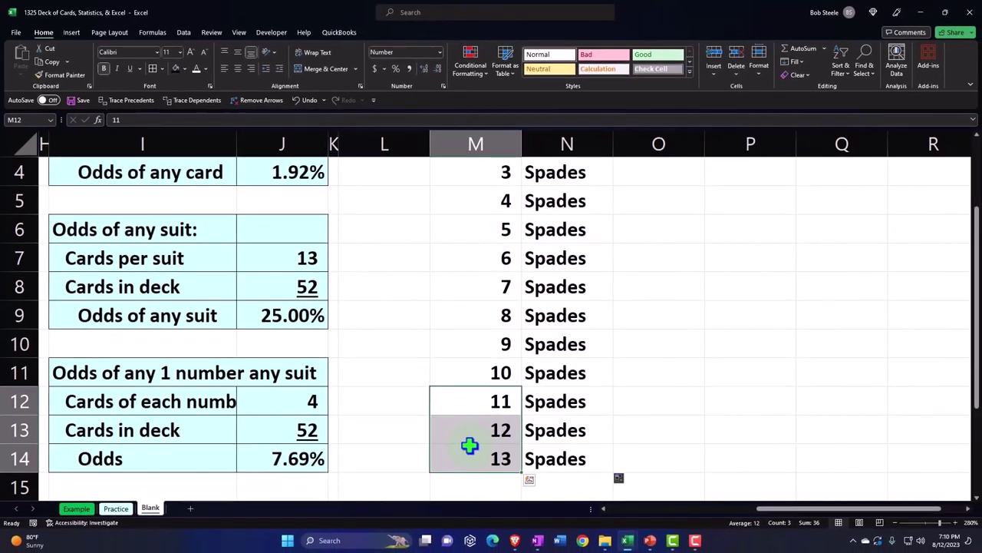
Enter 1 and 2 in M15:M16 and extend the series down the Card Number column to 13 in row 27.
{"action": "scroll", "coordinate": [470, 446], "scroll_direction": "down", "scroll_amount": 1}
{"action": "left_click", "coordinate": [477, 402]}
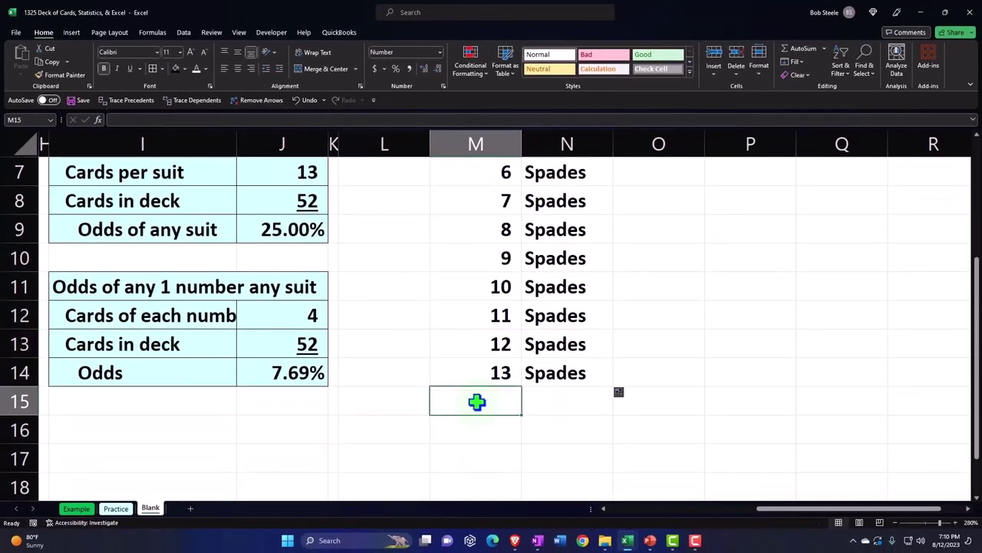
{"action": "type", "text": "1"}
{"action": "key", "text": "Return"}
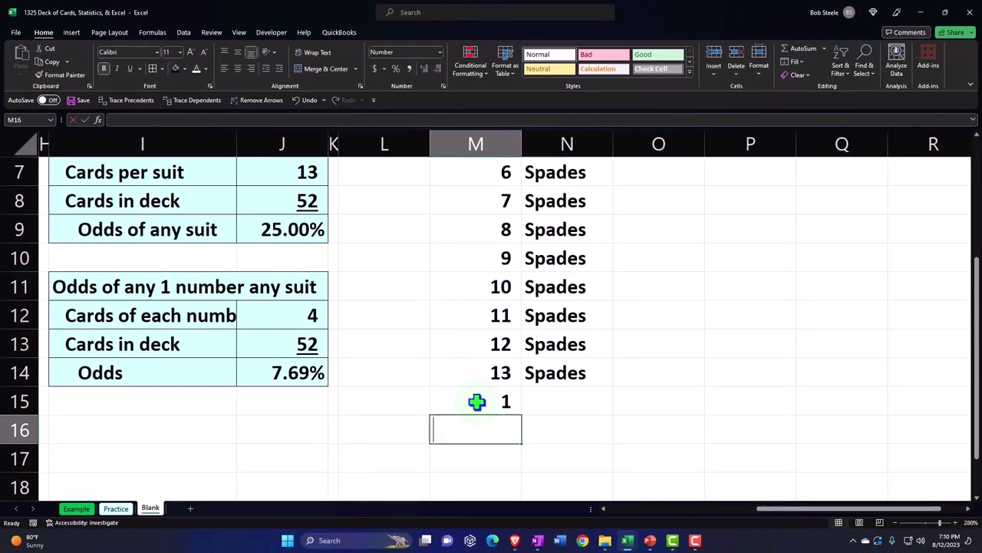
{"action": "type", "text": "2"}
{"action": "key", "text": "Return"}
{"action": "left_click_drag", "start_coordinate": [475, 401], "coordinate": [476, 420]}
{"action": "scroll", "coordinate": [476, 420], "scroll_direction": "down", "scroll_amount": 2}
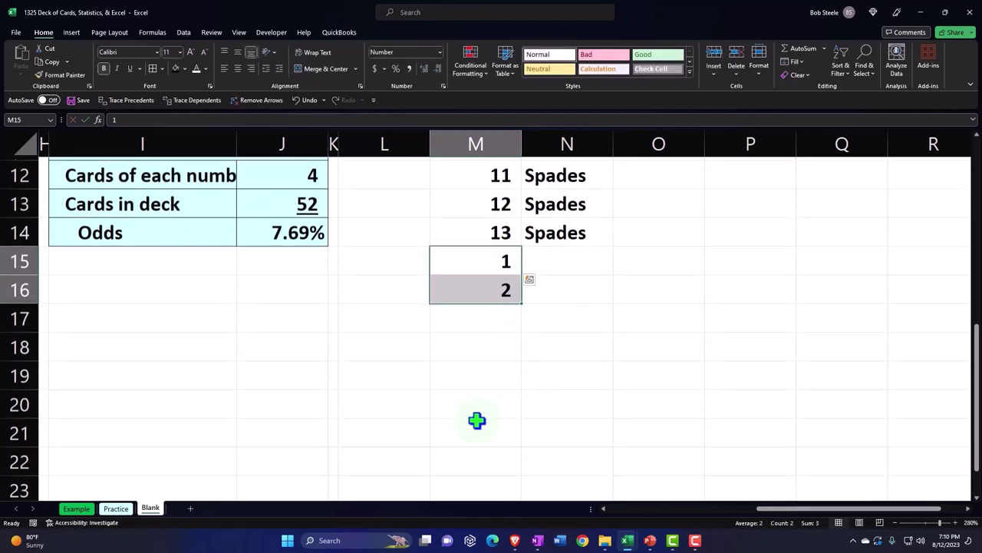
{"action": "left_click_drag", "start_coordinate": [526, 274], "coordinate": [492, 414]}
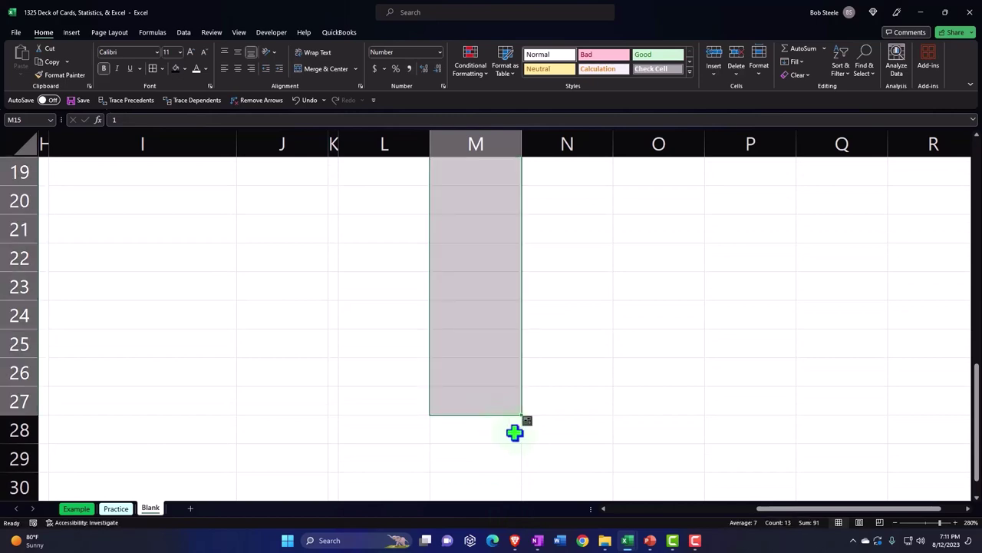
Enter =D1 in cell N15 so the second suit is pulled from the Hearts header.
{"action": "scroll", "coordinate": [563, 430], "scroll_direction": "up", "scroll_amount": 4}
{"action": "left_click", "coordinate": [565, 407]}
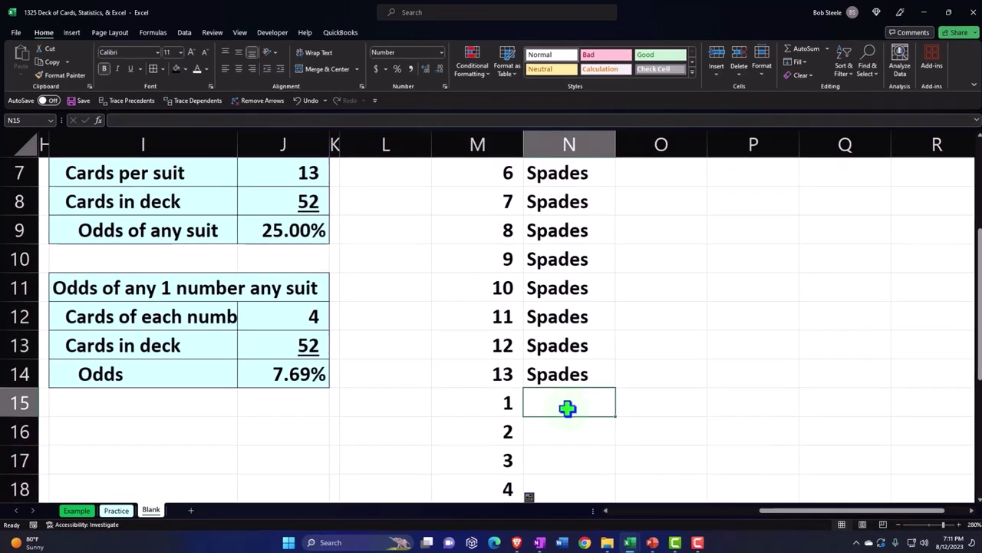
{"action": "type", "text": "="}
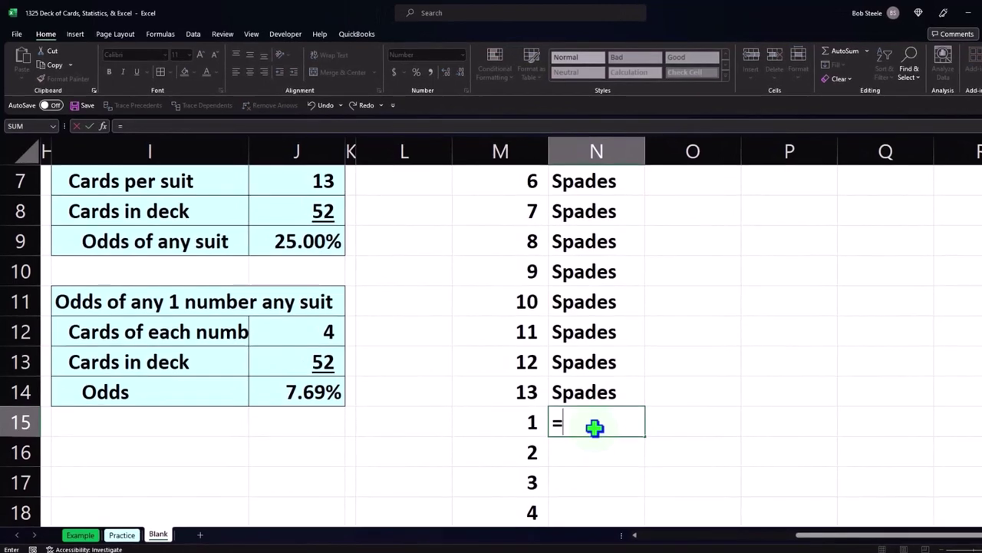
{"action": "key", "text": "Left"}
{"action": "key", "text": "Left"}
{"action": "key", "text": "Left"}
{"action": "key", "text": "Up"}
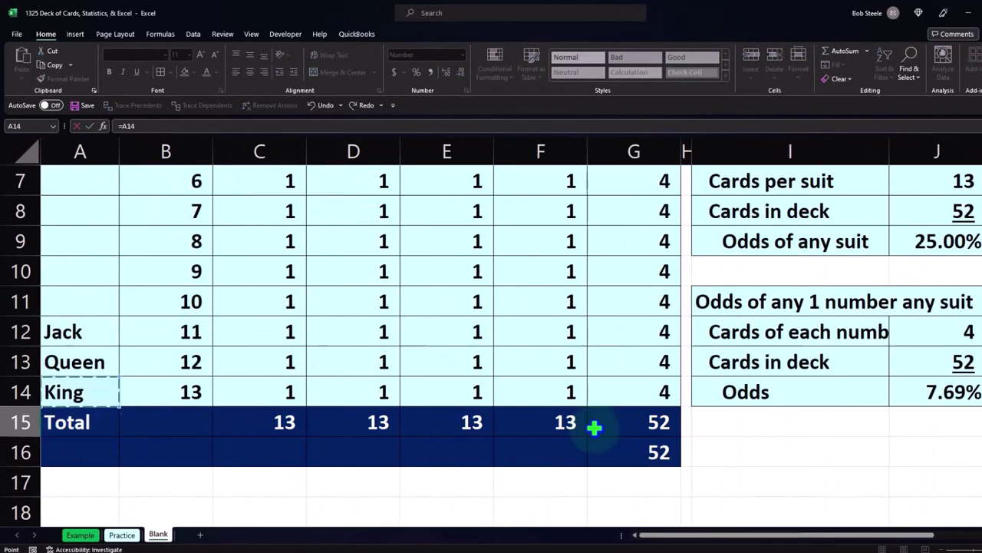
{"action": "key", "text": "Up"}
{"action": "key", "text": "Up"}
{"action": "key", "text": "Up"}
{"action": "key", "text": "ctrl+Up"}
{"action": "key", "text": "Right"}
{"action": "key", "text": "Right"}
{"action": "key", "text": "Right"}
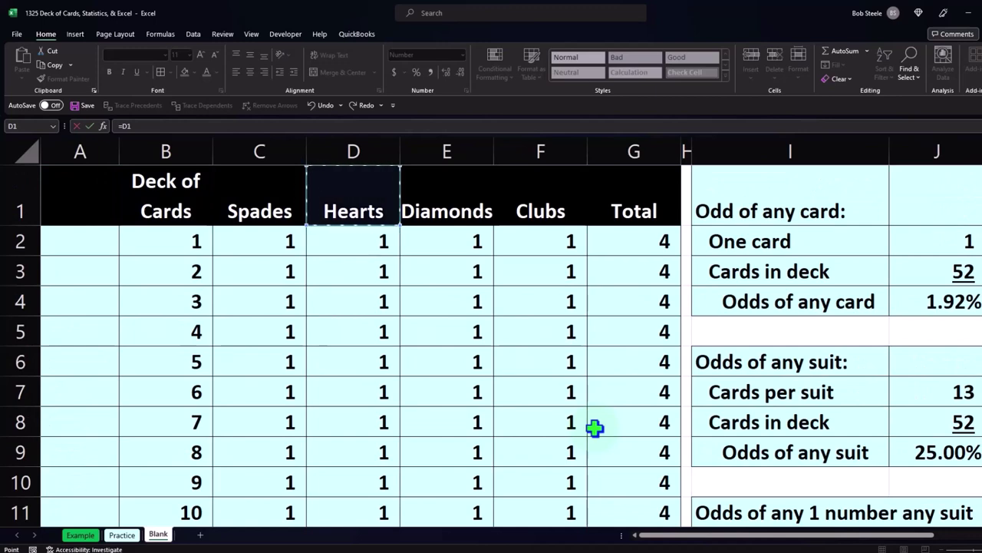
{"action": "key", "text": "Return"}
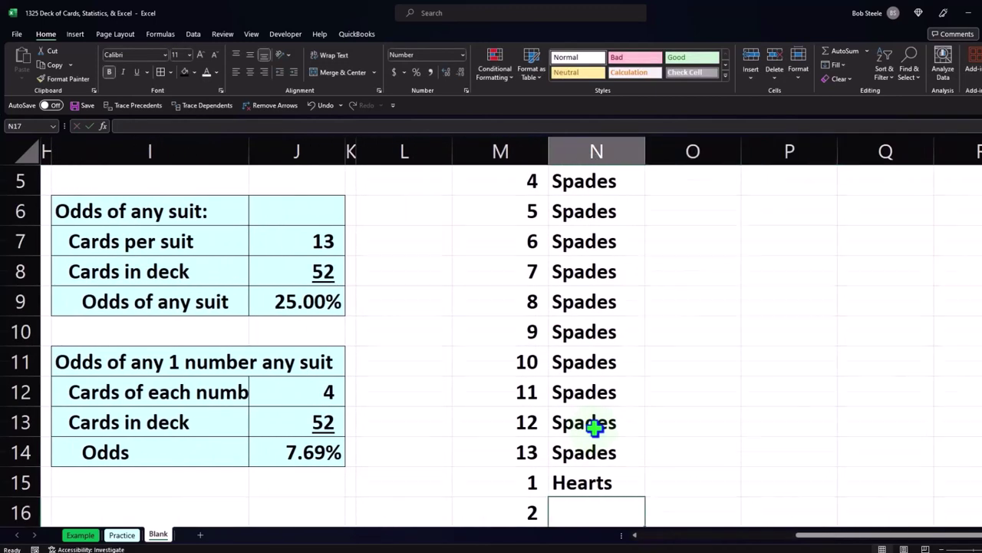
Enter =N15 in cell N16 and copy it down the Suit column through N27.
{"action": "key", "text": "Up"}
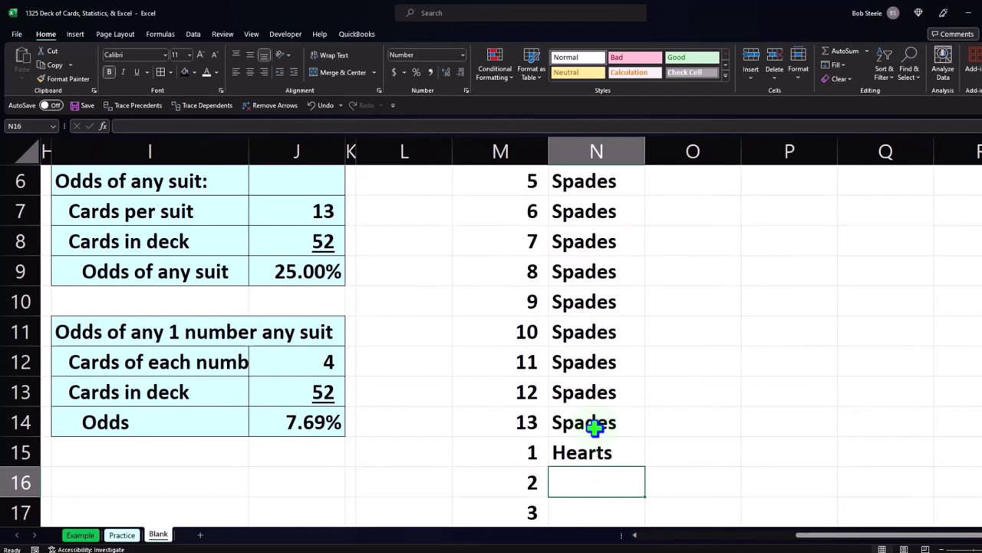
{"action": "type", "text": "="}
{"action": "key", "text": "Up"}
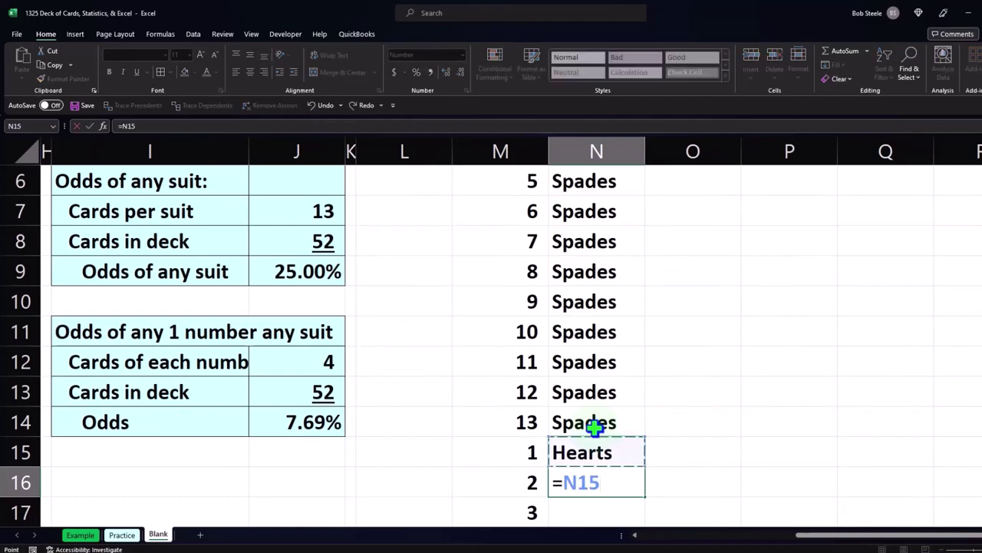
{"action": "key", "text": "Return"}
{"action": "scroll", "coordinate": [785, 467], "scroll_direction": "down", "scroll_amount": 2}
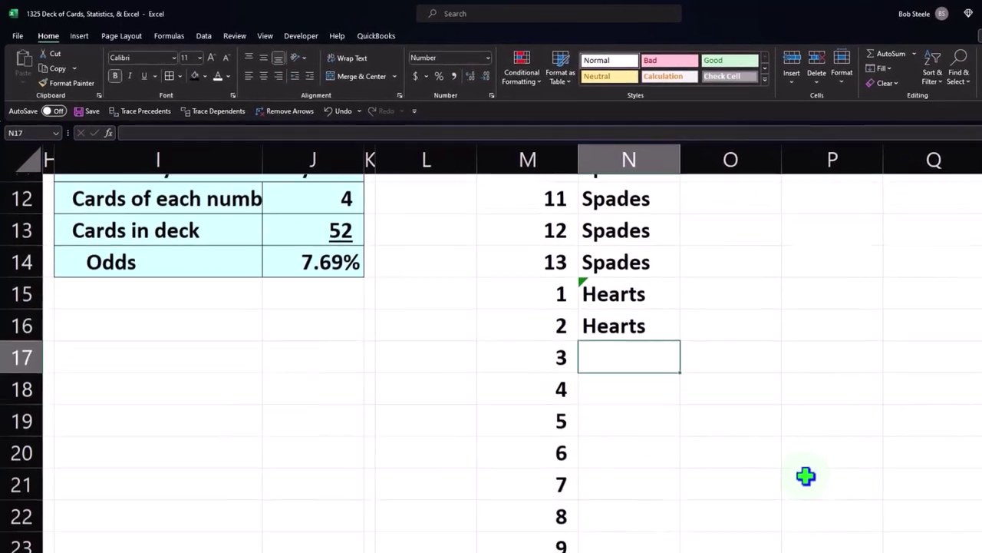
{"action": "left_click", "coordinate": [652, 325]}
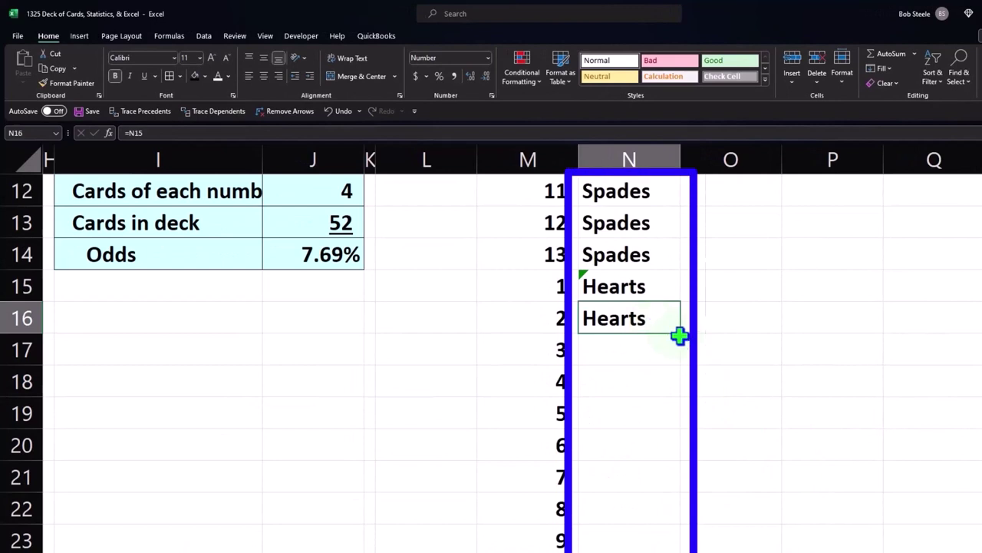
{"action": "left_click_drag", "start_coordinate": [681, 335], "coordinate": [638, 438]}
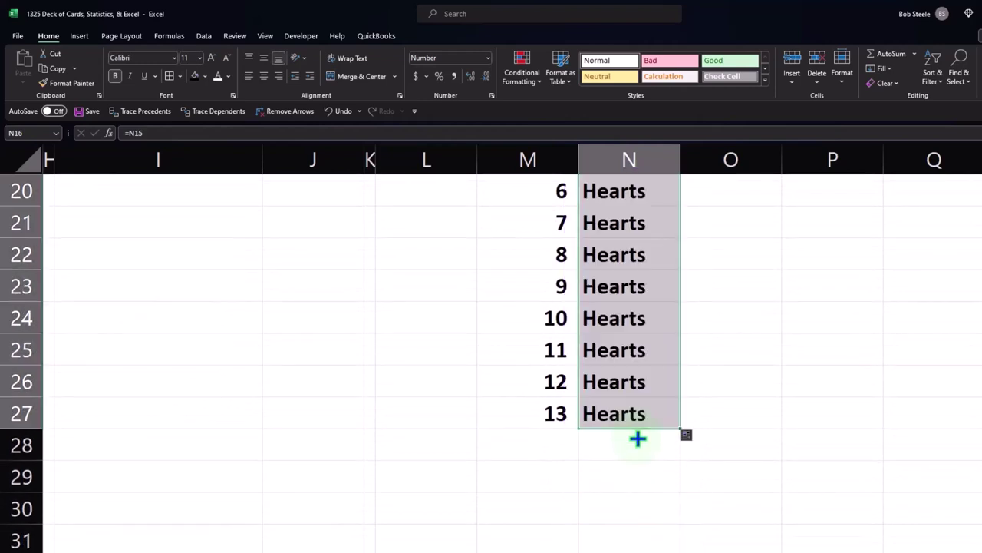
Start the third card number series with 1 in cell M28.
{"action": "left_click", "coordinate": [542, 449]}
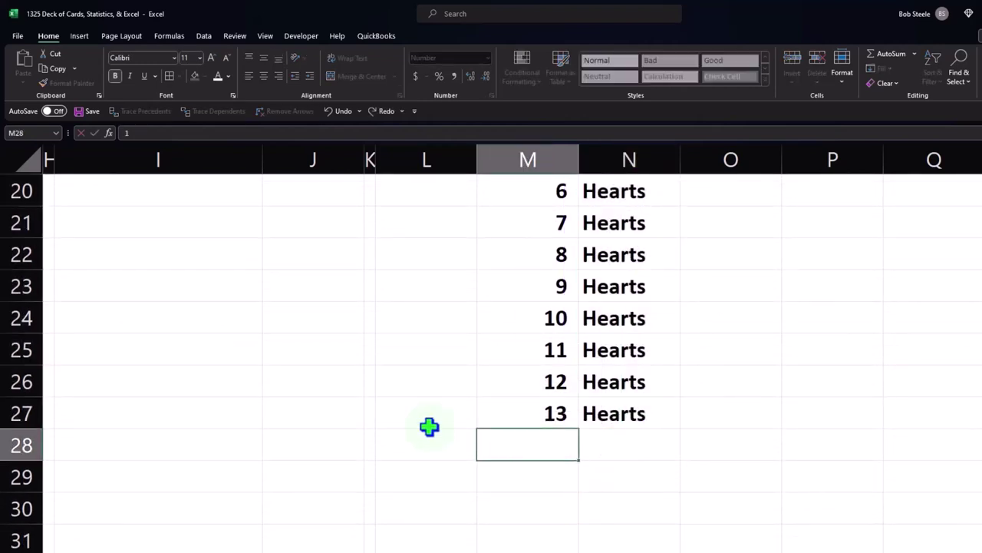
Enter 1 and 2 in M28 and M29, and extend the series down to 13 in M40.
{"action": "type", "text": "1"}
{"action": "key", "text": "Return"}
{"action": "type", "text": "2"}
{"action": "key", "text": "Return"}
{"action": "left_click_drag", "start_coordinate": [514, 441], "coordinate": [514, 473]}
{"action": "scroll", "coordinate": [503, 434], "scroll_direction": "down", "scroll_amount": 2}
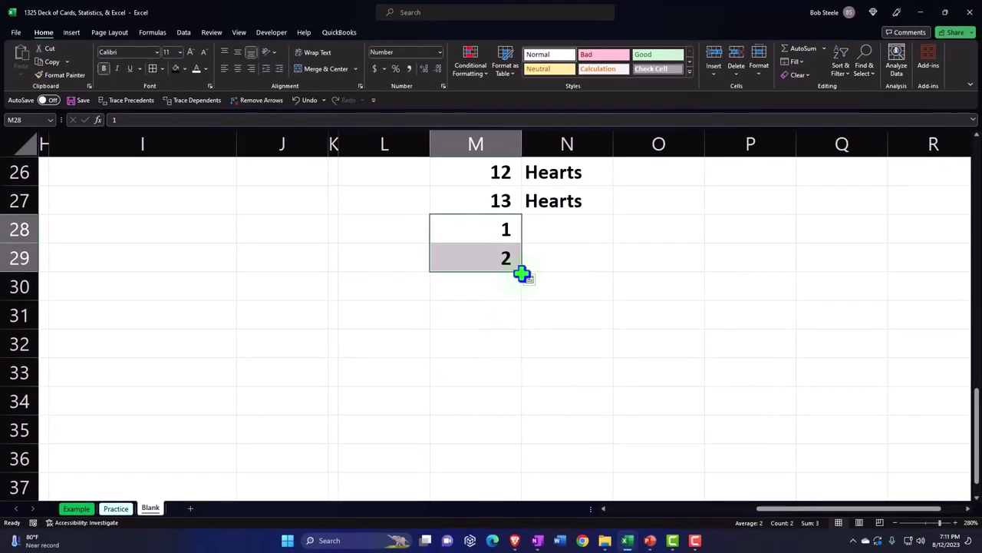
{"action": "left_click_drag", "start_coordinate": [524, 274], "coordinate": [509, 410]}
Link N28 to the Diamonds heading in E1 with the formula =E1.
{"action": "scroll", "coordinate": [565, 393], "scroll_direction": "up", "scroll_amount": 3}
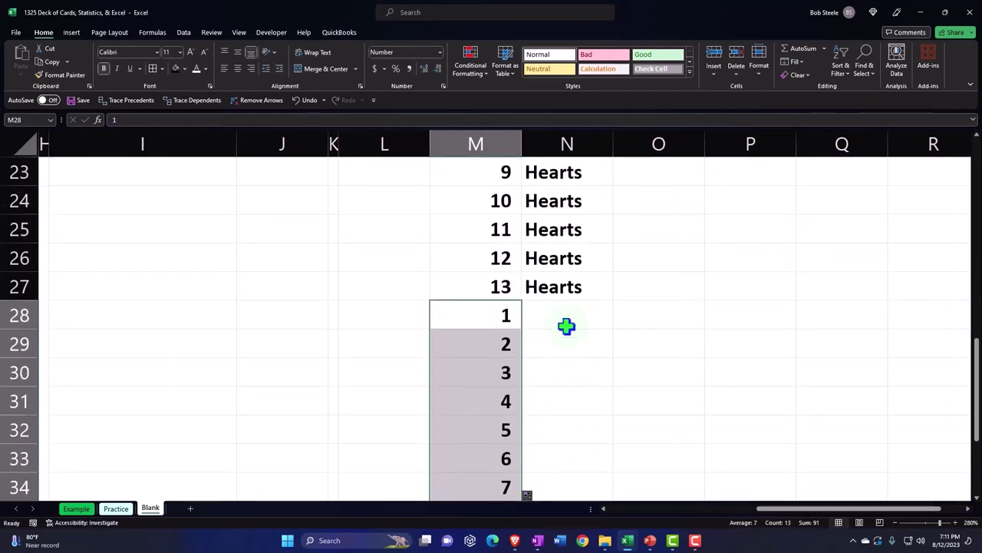
{"action": "left_click", "coordinate": [564, 316]}
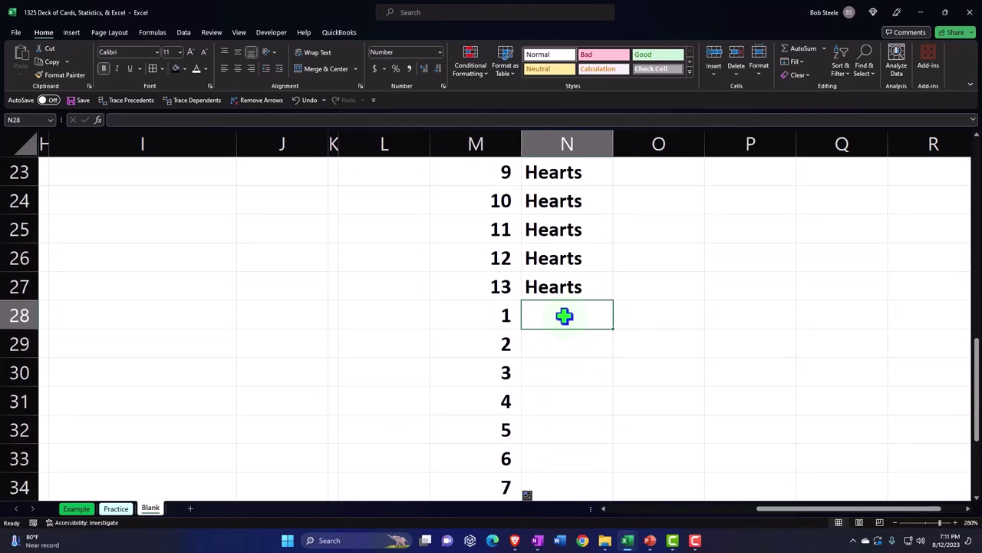
{"action": "type", "text": "="}
{"action": "key", "text": "Left"}
{"action": "key", "text": "Left"}
{"action": "key", "text": "Left"}
{"action": "key", "text": "Left"}
{"action": "key", "text": "Left"}
{"action": "key", "text": "Left"}
{"action": "key", "text": "Left"}
{"action": "key", "text": "Left"}
{"action": "key", "text": "Left"}
{"action": "key", "text": "Left"}
{"action": "key", "text": "Left"}
{"action": "key", "text": "Left"}
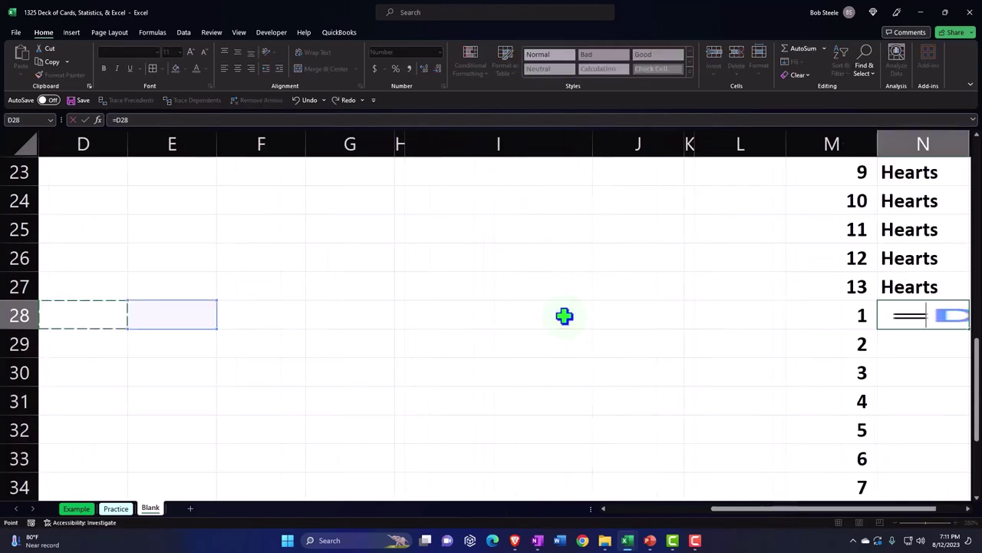
{"action": "key", "text": "Up"}
{"action": "key", "text": "Up"}
{"action": "key", "text": "Up"}
{"action": "key", "text": "Up"}
{"action": "key", "text": "Up"}
{"action": "key", "text": "Up"}
{"action": "key", "text": "Up"}
{"action": "key", "text": "Up"}
{"action": "key", "text": "Up"}
{"action": "key", "text": "Up"}
{"action": "key", "text": "Up"}
{"action": "key", "text": "Up"}
{"action": "key", "text": "Up"}
{"action": "key", "text": "Up"}
{"action": "key", "text": "Up"}
{"action": "key", "text": "Up"}
{"action": "key", "text": "Up"}
{"action": "key", "text": "Up"}
{"action": "key", "text": "Up"}
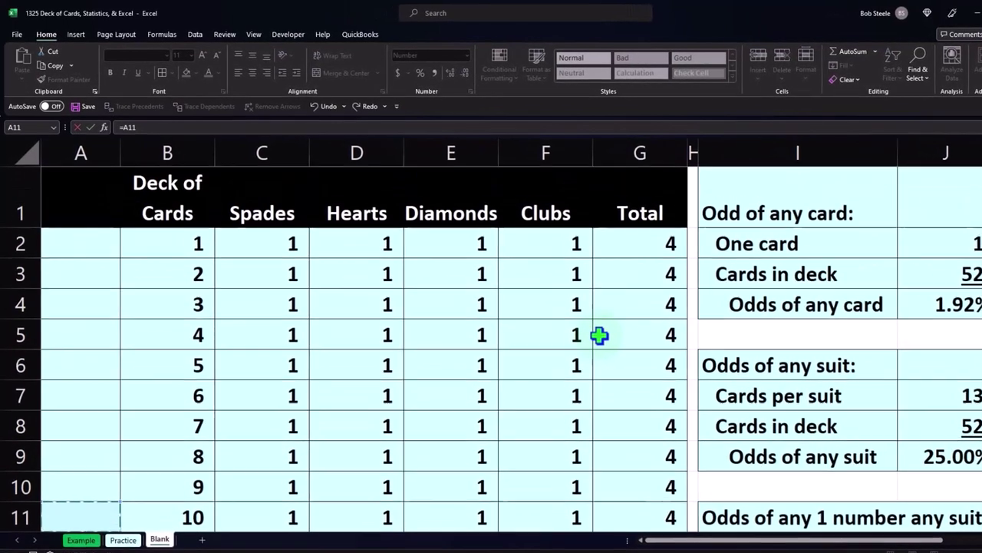
{"action": "key", "text": "Up"}
{"action": "key", "text": "Up"}
{"action": "key", "text": "Up"}
{"action": "key", "text": "Right"}
{"action": "key", "text": "Right"}
{"action": "key", "text": "Right"}
{"action": "key", "text": "Right"}
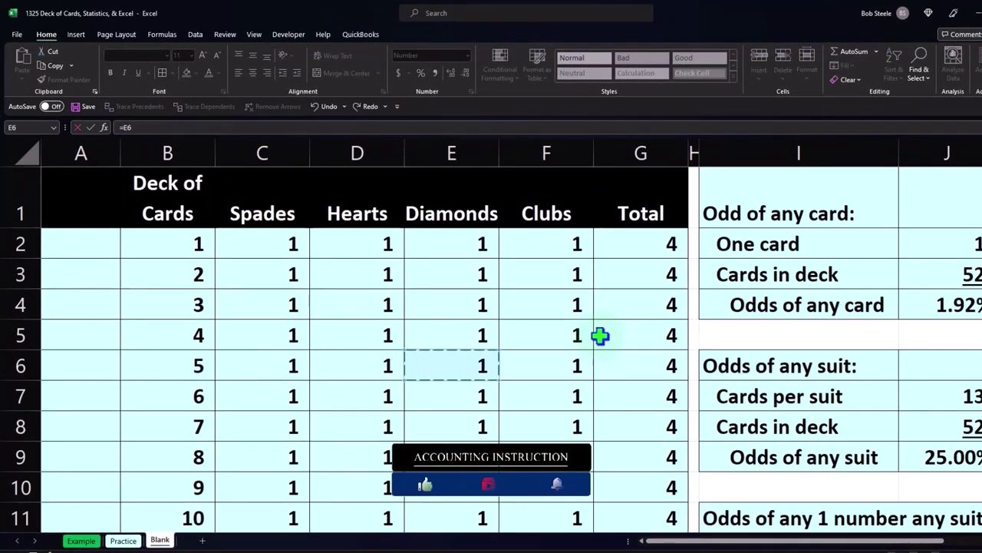
{"action": "key", "text": "Up"}
{"action": "key", "text": "Up"}
{"action": "key", "text": "Up"}
{"action": "key", "text": "Up"}
{"action": "key", "text": "Up"}
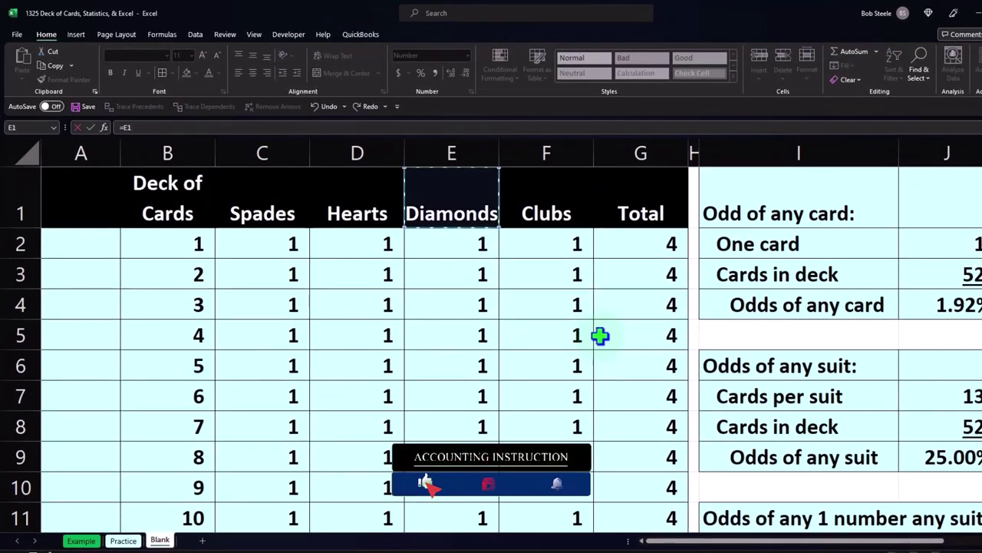
{"action": "key", "text": "Return"}
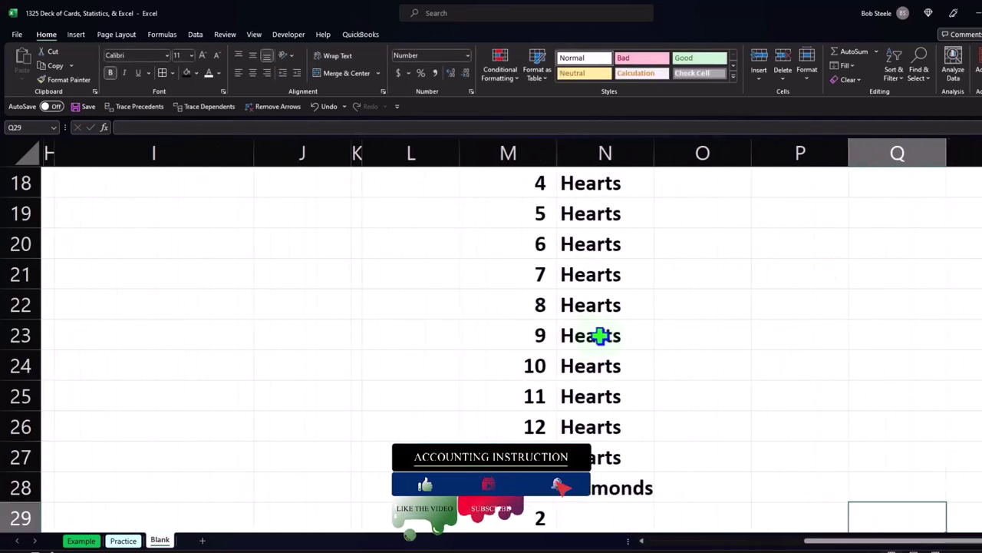
Enter =N28 in N29 and copy the formula down through N40 to label the remaining Diamonds cards.
{"action": "scroll", "coordinate": [606, 353], "scroll_direction": "down", "scroll_amount": 2}
{"action": "left_click", "coordinate": [612, 338]}
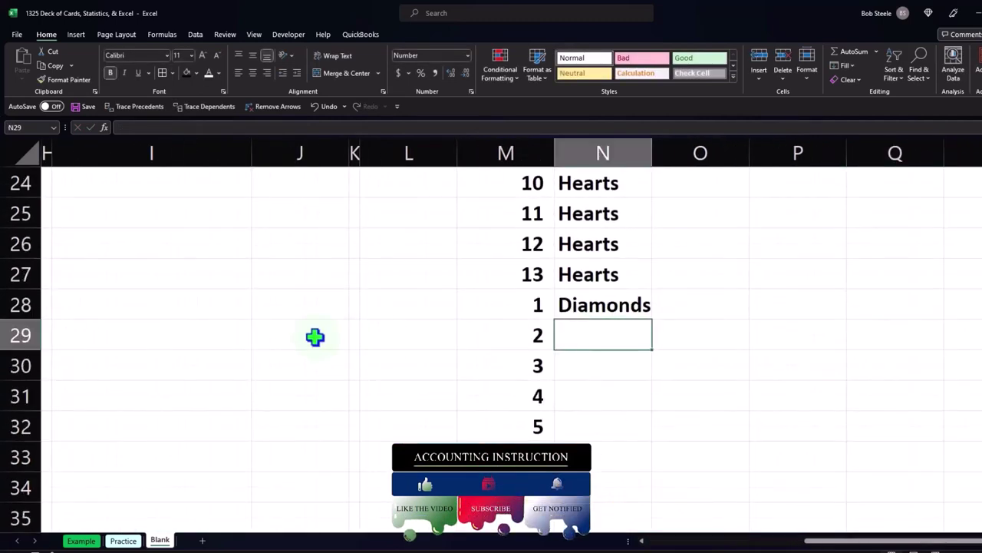
{"action": "type", "text": "="}
{"action": "key", "text": "Up"}
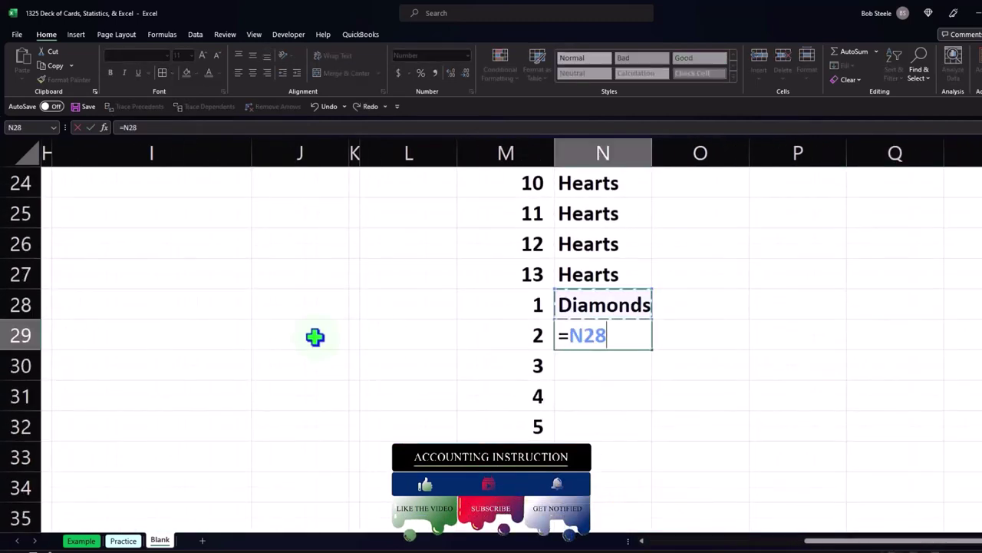
{"action": "key", "text": "Return"}
{"action": "left_click", "coordinate": [644, 347]}
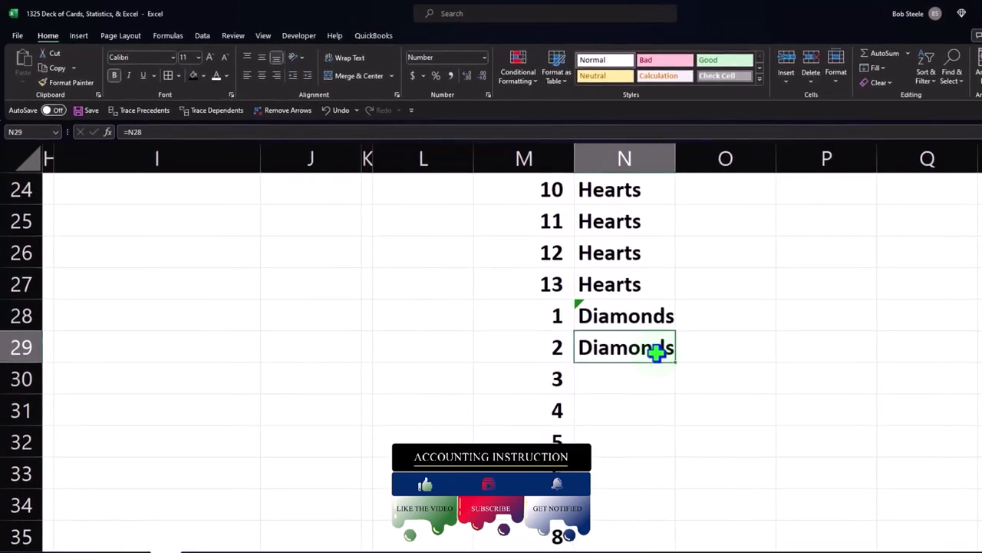
{"action": "scroll", "coordinate": [653, 346], "scroll_direction": "down", "scroll_amount": 1}
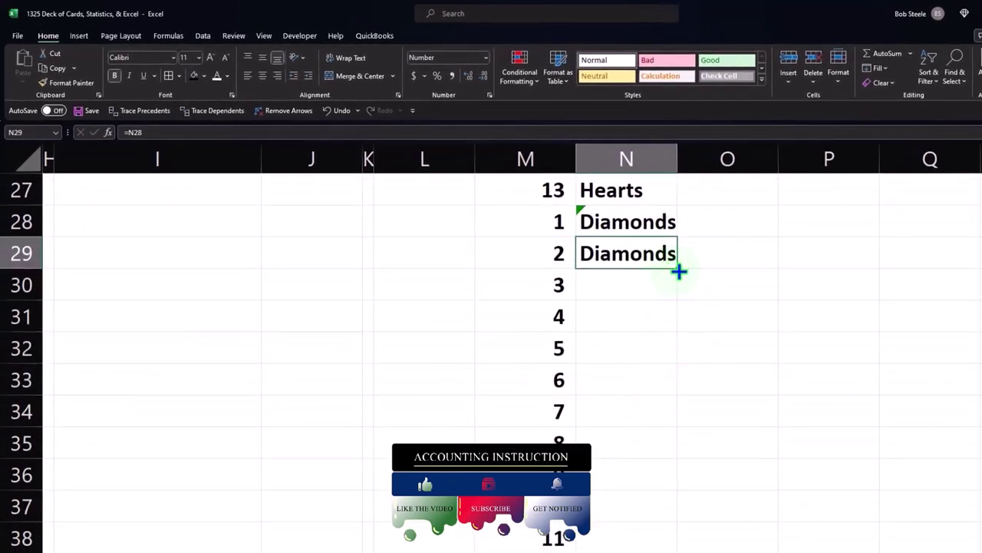
{"action": "left_click_drag", "start_coordinate": [679, 270], "coordinate": [630, 500]}
Enter 1 and 2 in M41 and M42, and extend the series down to 13 in M53.
{"action": "left_click", "coordinate": [560, 529]}
{"action": "scroll", "coordinate": [557, 503], "scroll_direction": "down", "scroll_amount": 2}
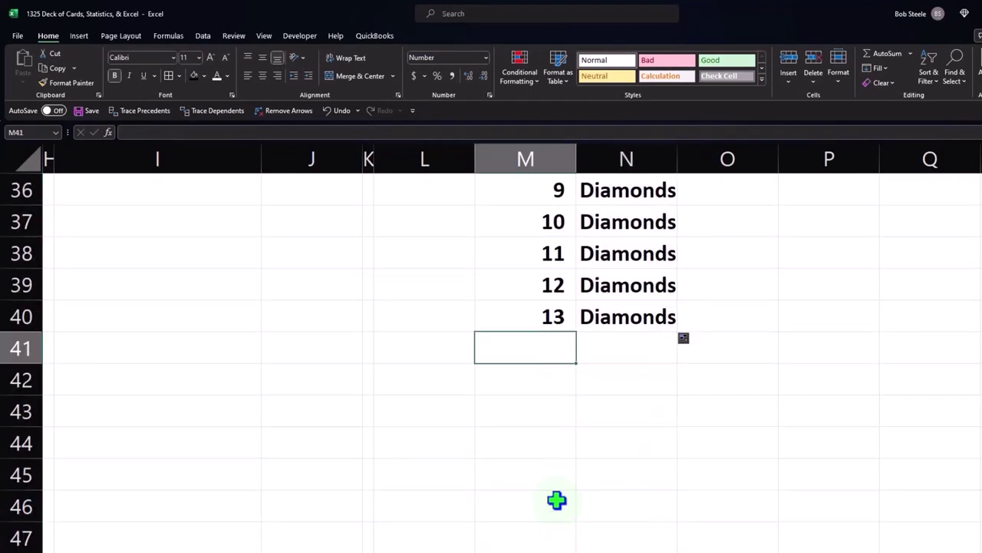
{"action": "type", "text": "1"}
{"action": "key", "text": "Return"}
{"action": "type", "text": "2"}
{"action": "key", "text": "Return"}
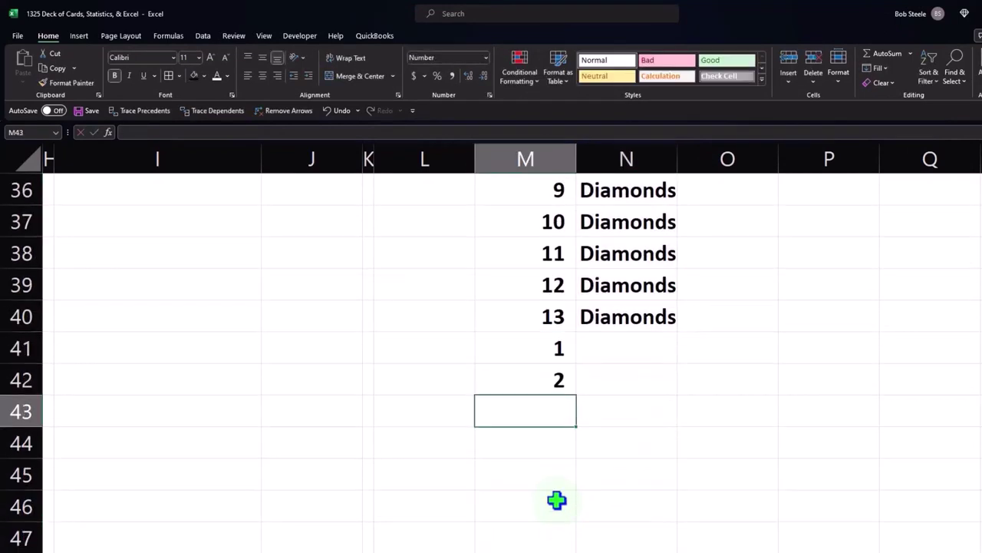
{"action": "left_click_drag", "start_coordinate": [553, 351], "coordinate": [562, 454]}
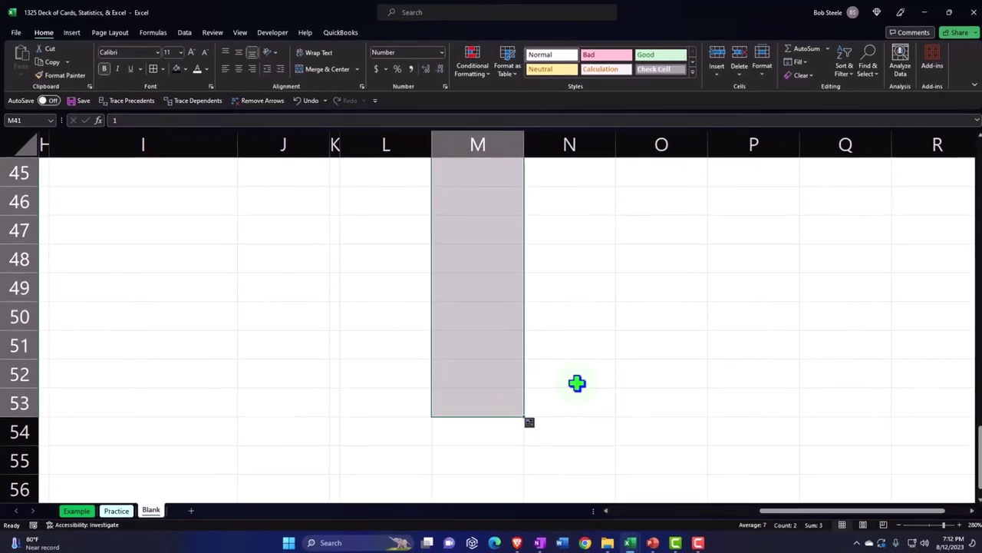
Link N41 to the Clubs heading in F1 with the formula =F1.
{"action": "scroll", "coordinate": [581, 353], "scroll_direction": "up", "scroll_amount": 3}
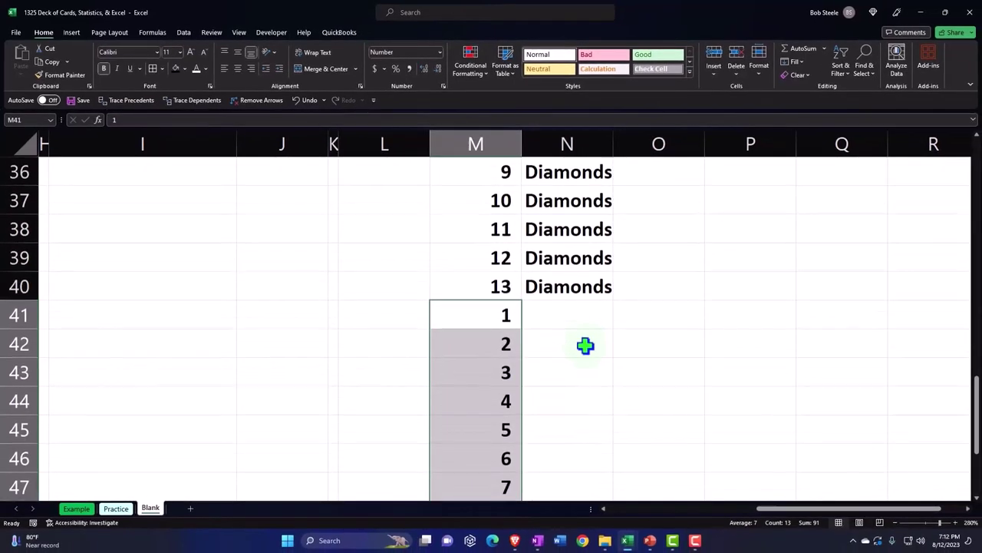
{"action": "left_click", "coordinate": [569, 327]}
{"action": "type", "text": "="}
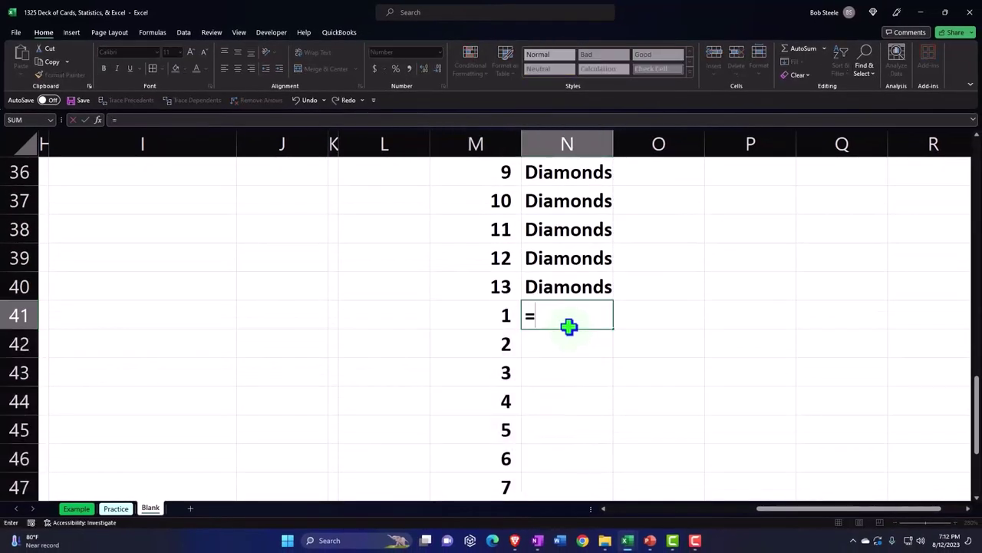
{"action": "key", "text": "Left"}
{"action": "key", "text": "Left"}
{"action": "key", "text": "Left"}
{"action": "key", "text": "Left"}
{"action": "key", "text": "Left"}
{"action": "key", "text": "Left"}
{"action": "key", "text": "Left"}
{"action": "key", "text": "Left"}
{"action": "key", "text": "Left"}
{"action": "key", "text": "Left"}
{"action": "key", "text": "Left"}
{"action": "key", "text": "Left"}
{"action": "key", "text": "Left"}
{"action": "key", "text": "Up"}
{"action": "key", "text": "Up"}
{"action": "key", "text": "Up"}
{"action": "key", "text": "Up"}
{"action": "key", "text": "Up"}
{"action": "key", "text": "Up"}
{"action": "key", "text": "Up"}
{"action": "key", "text": "Up"}
{"action": "key", "text": "Up"}
{"action": "key", "text": "Up"}
{"action": "key", "text": "Up"}
{"action": "key", "text": "Up"}
{"action": "key", "text": "Up"}
{"action": "key", "text": "Up"}
{"action": "key", "text": "Up"}
{"action": "key", "text": "Up"}
{"action": "key", "text": "Up"}
{"action": "key", "text": "Up"}
{"action": "key", "text": "Up"}
{"action": "key", "text": "Up"}
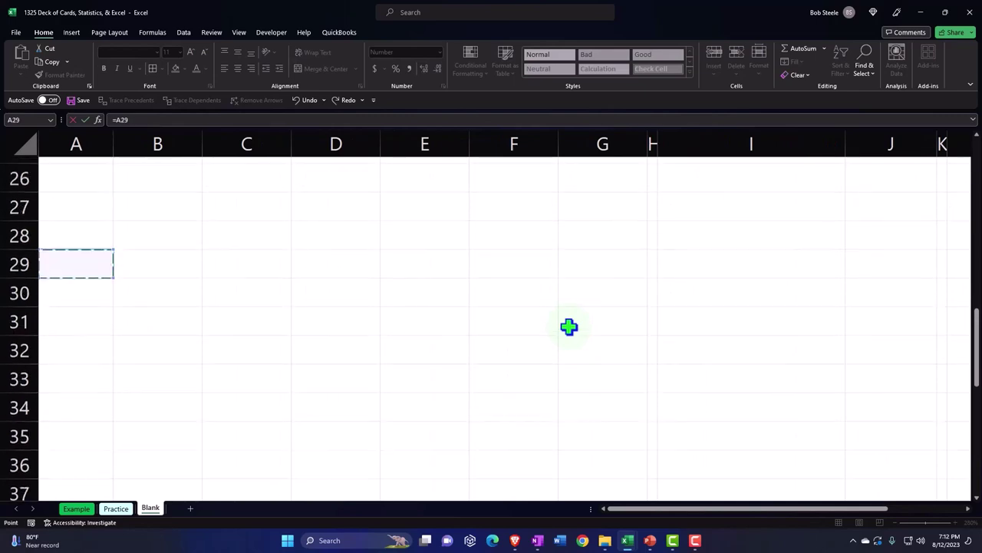
{"action": "key", "text": "Right"}
{"action": "key", "text": "Right"}
{"action": "key", "text": "Right"}
{"action": "key", "text": "Right"}
{"action": "key", "text": "Right"}
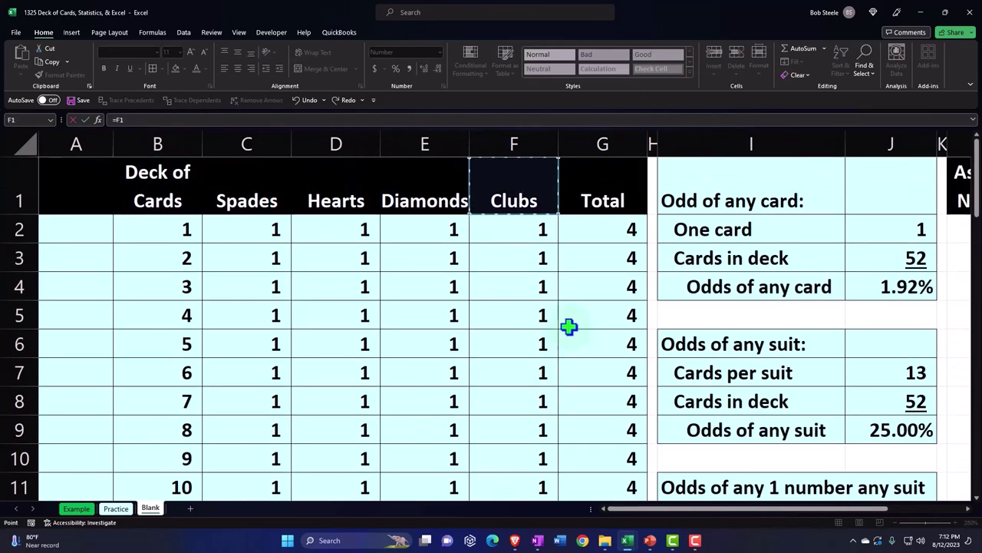
{"action": "key", "text": "Return"}
Enter =N41 in N42 and copy the formula down through N53 to label the remaining Clubs cards.
{"action": "key", "text": "Right"}
{"action": "key", "text": "Right"}
{"action": "key", "text": "Right"}
{"action": "key", "text": "Right"}
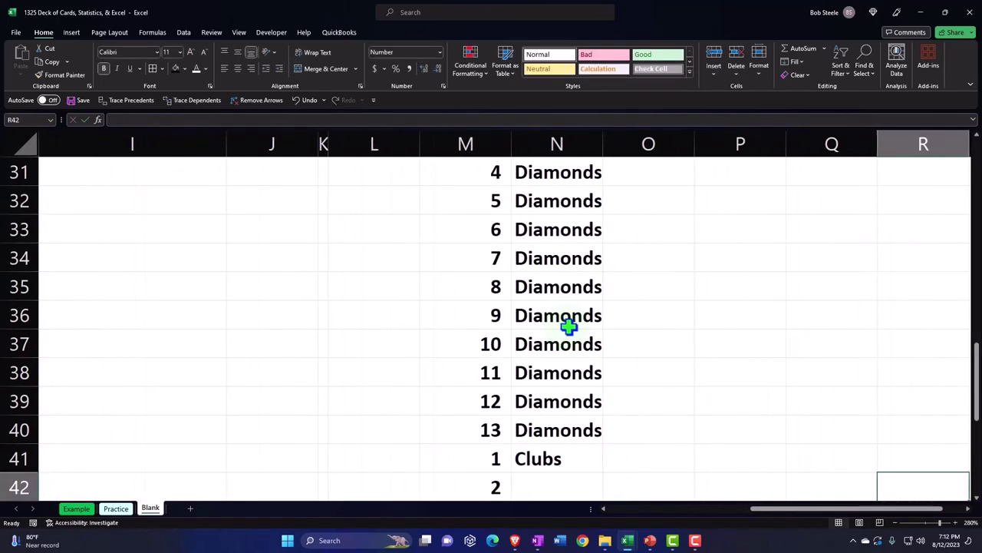
{"action": "key", "text": "Left"}
{"action": "key", "text": "Left"}
{"action": "key", "text": "Down"}
{"action": "key", "text": "Down"}
{"action": "key", "text": "Down"}
{"action": "key", "text": "Left"}
{"action": "key", "text": "Left"}
{"action": "key", "text": "Up"}
{"action": "key", "text": "Up"}
{"action": "key", "text": "Up"}
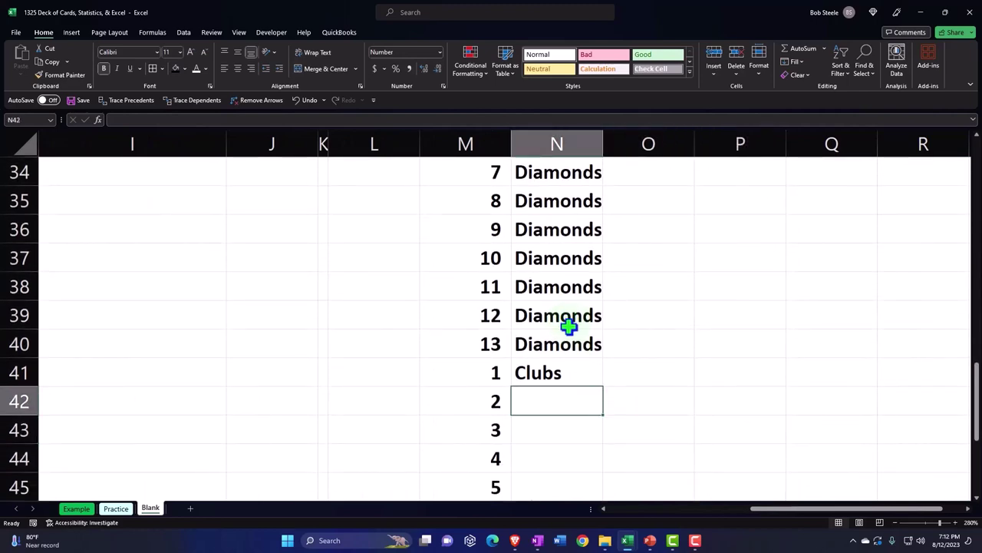
{"action": "type", "text": "="}
{"action": "key", "text": "Up"}
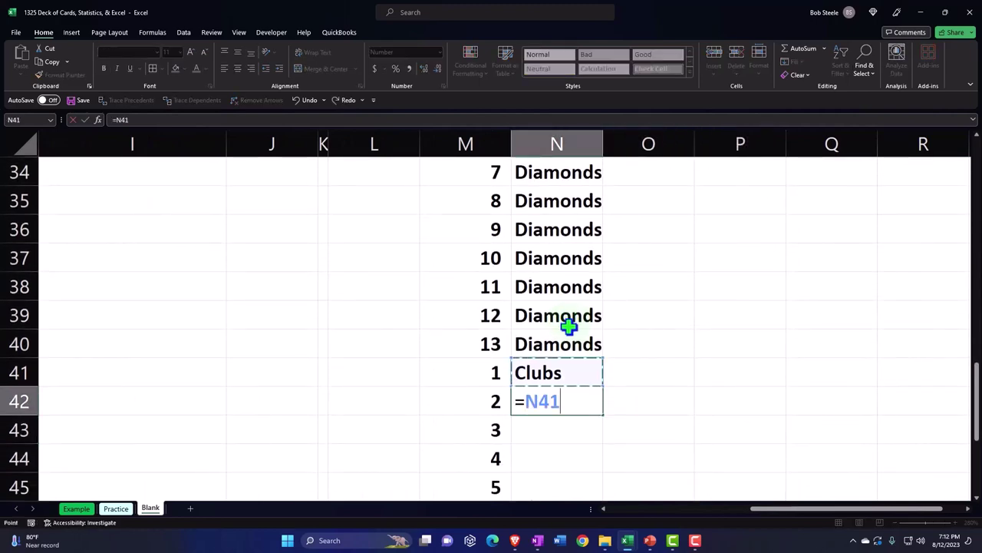
{"action": "key", "text": "Return"}
{"action": "scroll", "coordinate": [606, 341], "scroll_direction": "down", "scroll_amount": 1}
{"action": "key", "text": "Up"}
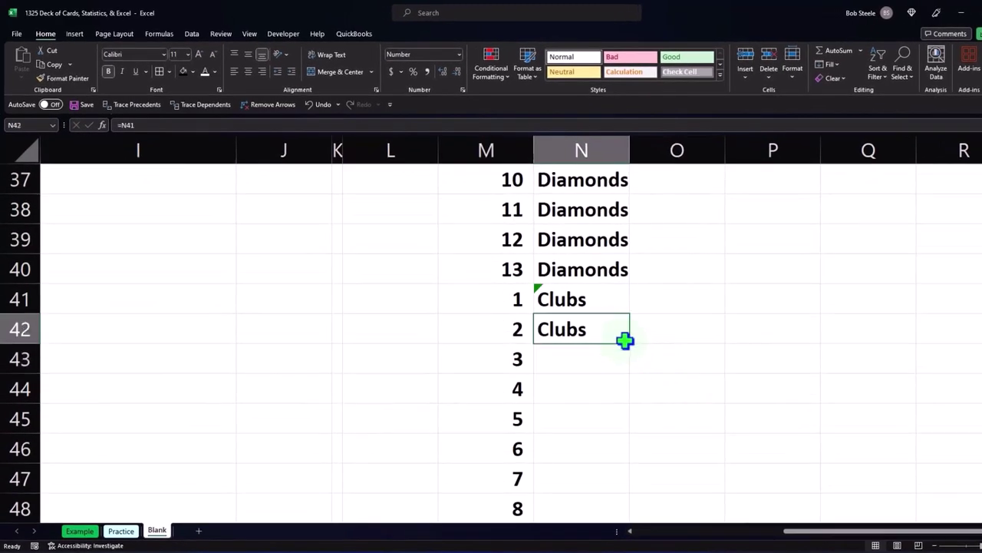
{"action": "left_click_drag", "start_coordinate": [629, 344], "coordinate": [605, 478]}
Fill the Assigned Number column from L2 to L53 with the series 1 to 52, starting from 1 and 2.
{"action": "scroll", "coordinate": [608, 424], "scroll_direction": "up", "scroll_amount": 7}
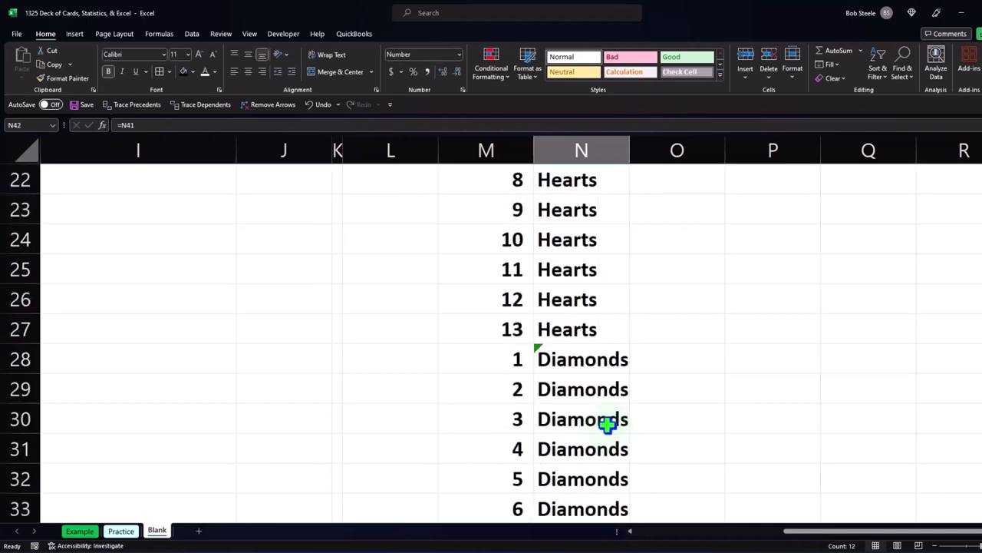
{"action": "scroll", "coordinate": [607, 423], "scroll_direction": "up", "scroll_amount": 7}
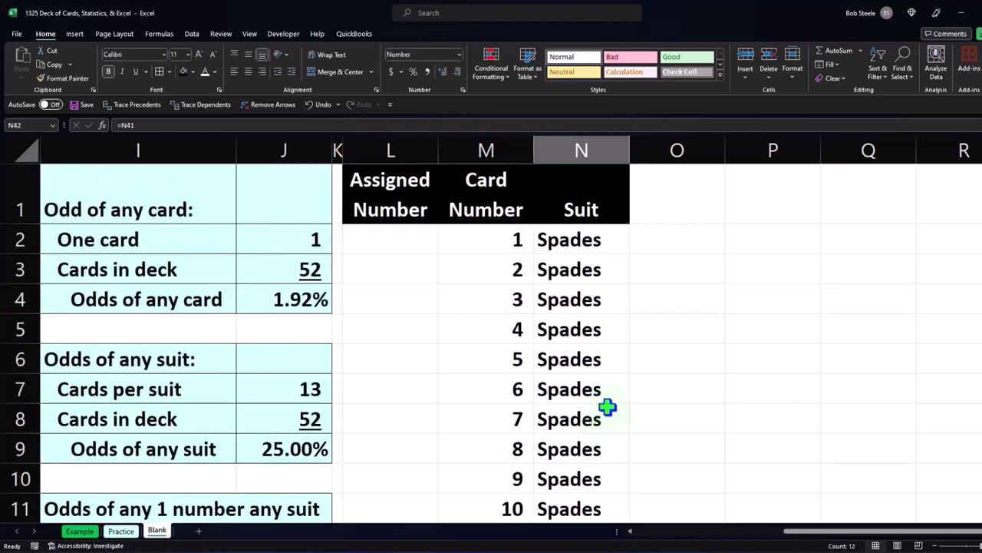
{"action": "left_click", "coordinate": [414, 248]}
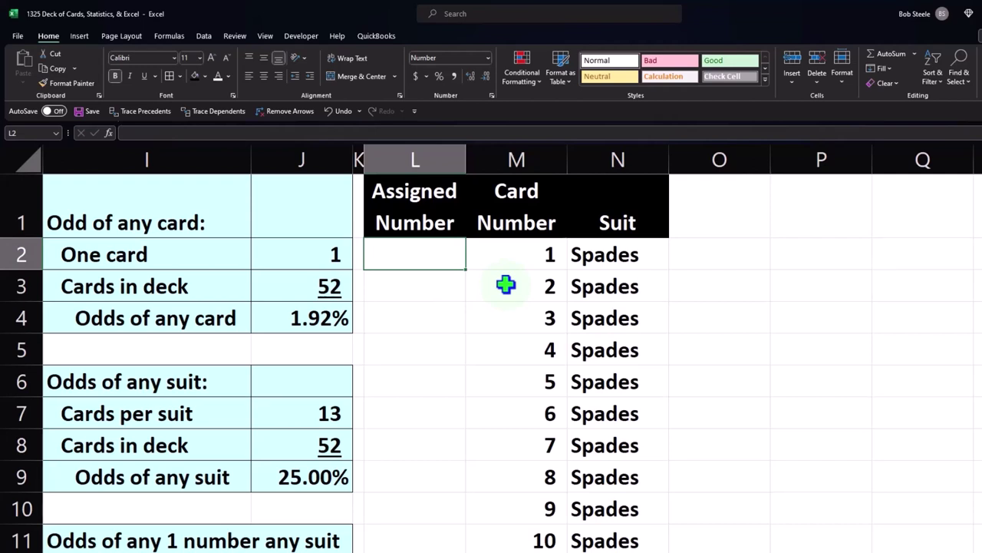
{"action": "type", "text": "1"}
{"action": "key", "text": "Return"}
{"action": "type", "text": "2"}
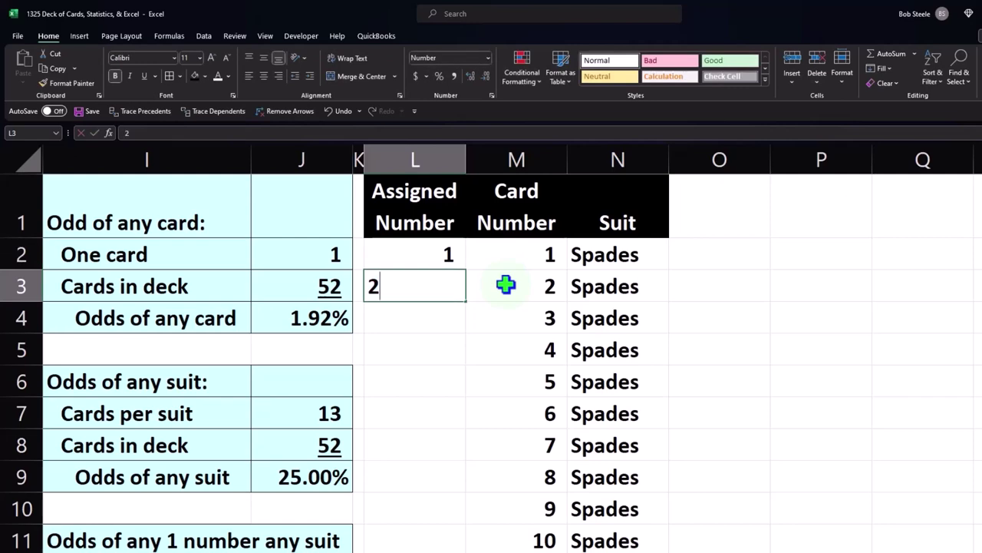
{"action": "key", "text": "Return"}
{"action": "left_click_drag", "start_coordinate": [459, 265], "coordinate": [407, 479]}
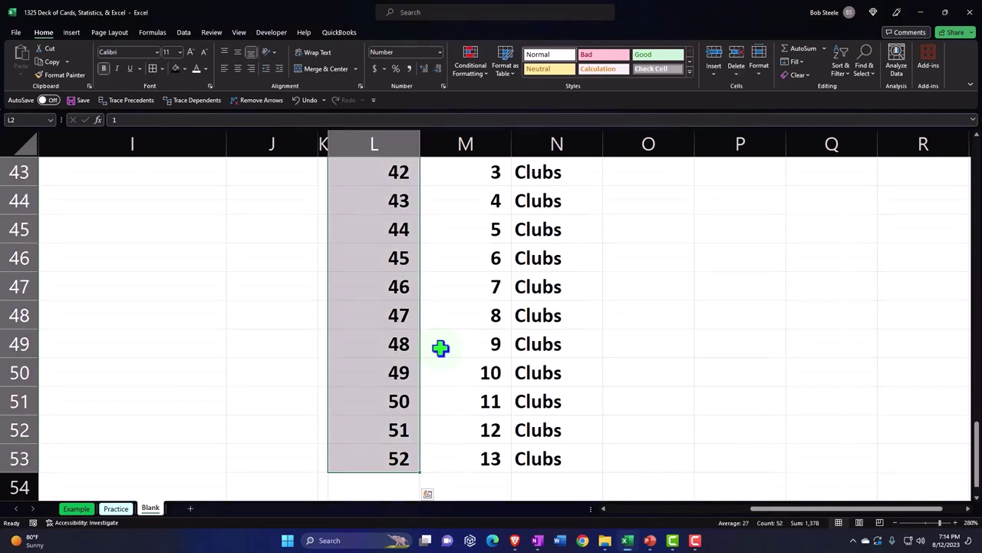
Check which assigned number belongs to the 5 of Diamonds in the card list.
{"action": "scroll", "coordinate": [440, 349], "scroll_direction": "up", "scroll_amount": 12}
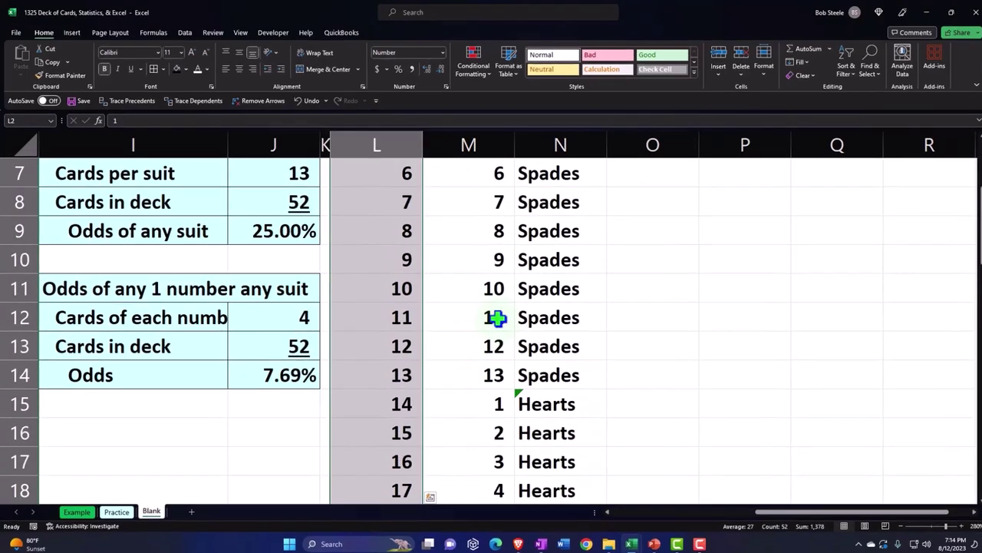
{"action": "left_click", "coordinate": [495, 315]}
{"action": "scroll", "coordinate": [499, 326], "scroll_direction": "down", "scroll_amount": 4}
{"action": "scroll", "coordinate": [513, 339], "scroll_direction": "down", "scroll_amount": 2}
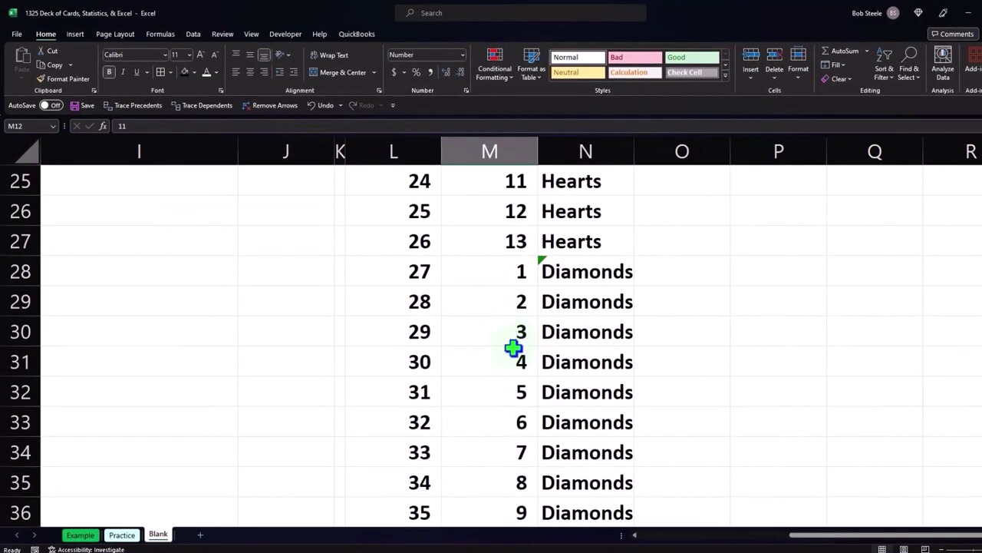
{"action": "left_click", "coordinate": [512, 392]}
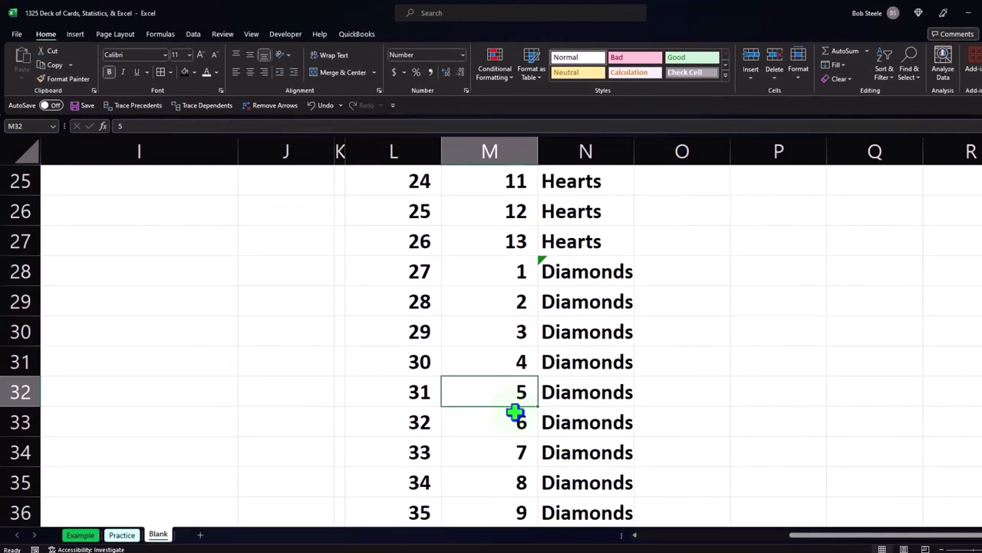
{"action": "left_click", "coordinate": [414, 395]}
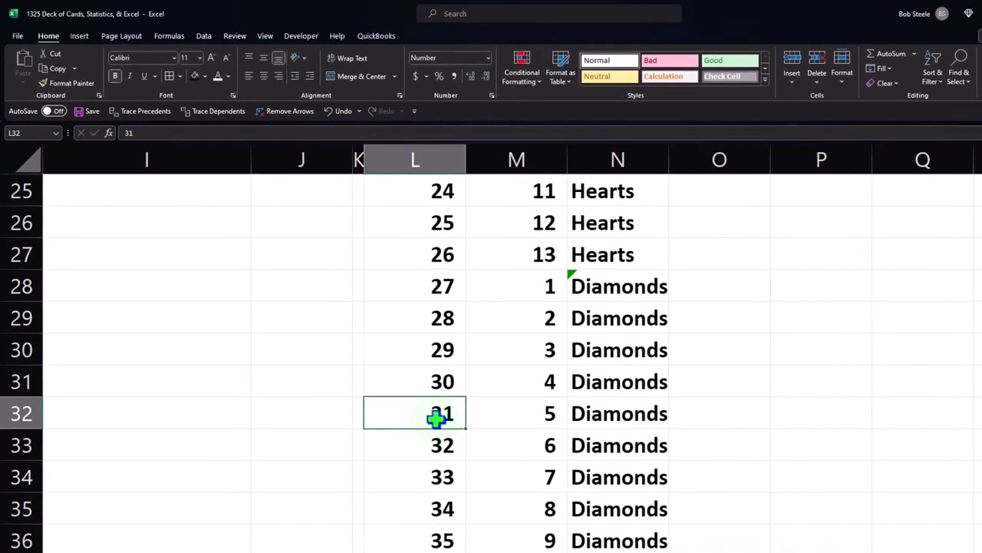
Convert the card list L1:N53 into a table with headers and adjust the widths of columns L and M.
{"action": "scroll", "coordinate": [435, 417], "scroll_direction": "up", "scroll_amount": 8}
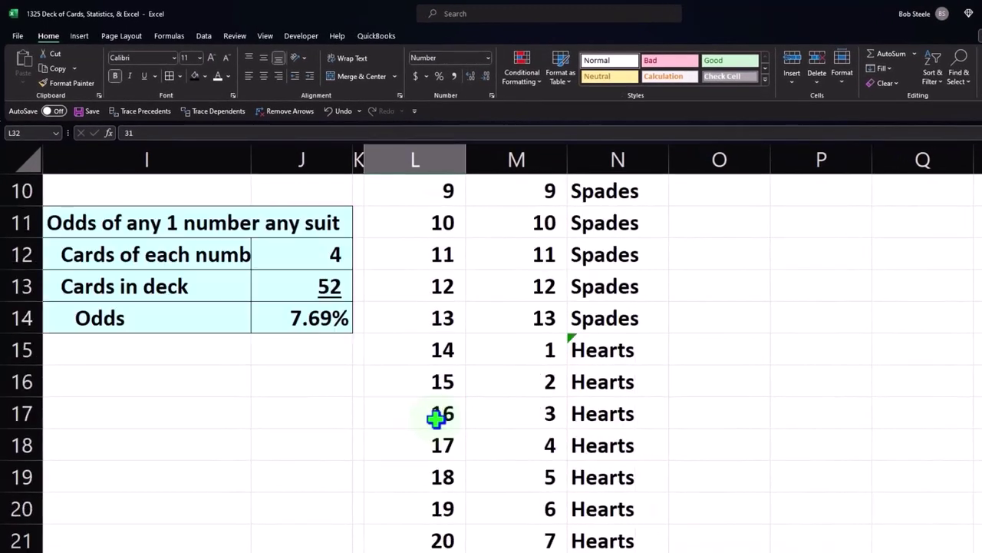
{"action": "left_click", "coordinate": [433, 293]}
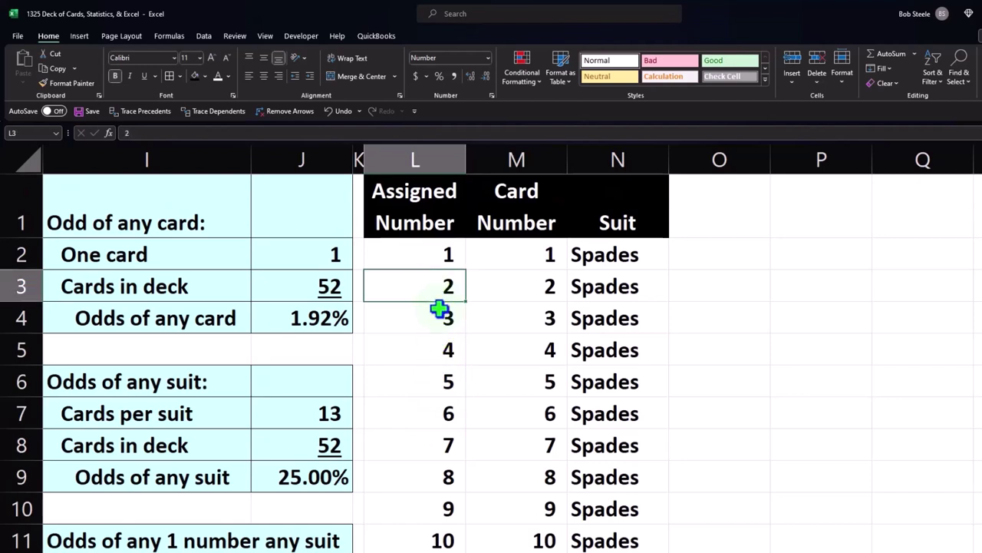
{"action": "left_click", "coordinate": [77, 36]}
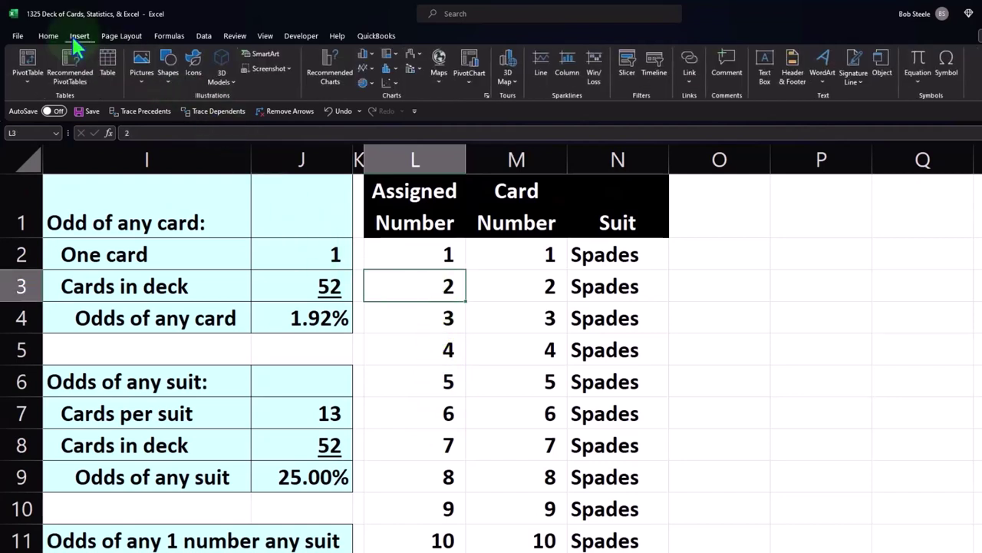
{"action": "left_click", "coordinate": [108, 66]}
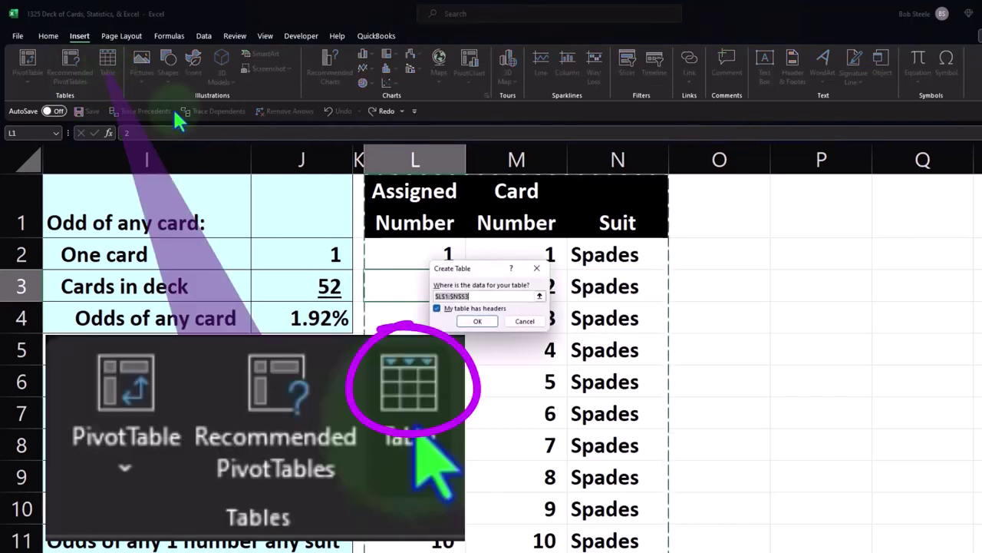
{"action": "left_click", "coordinate": [478, 323]}
{"action": "left_click_drag", "start_coordinate": [499, 161], "coordinate": [468, 167]}
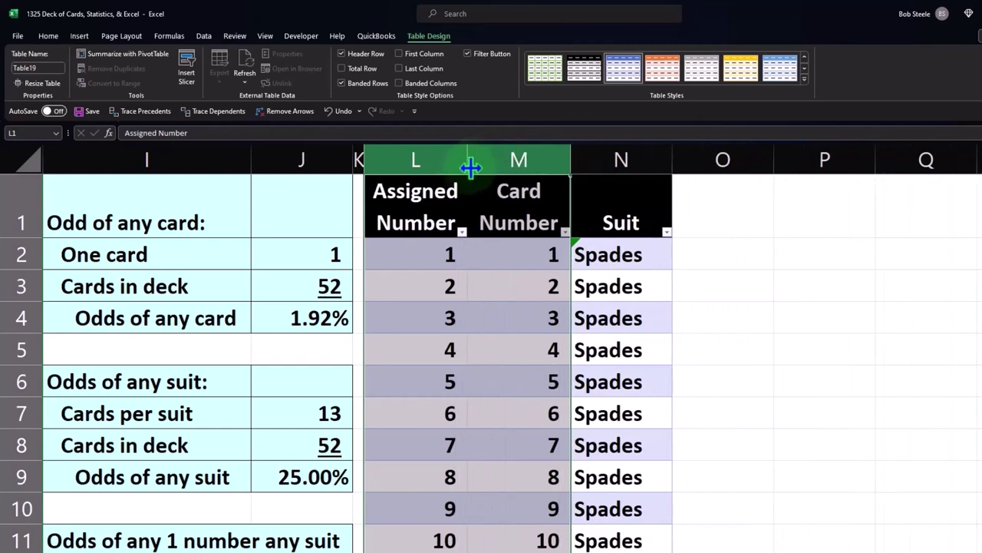
{"action": "left_click", "coordinate": [868, 284]}
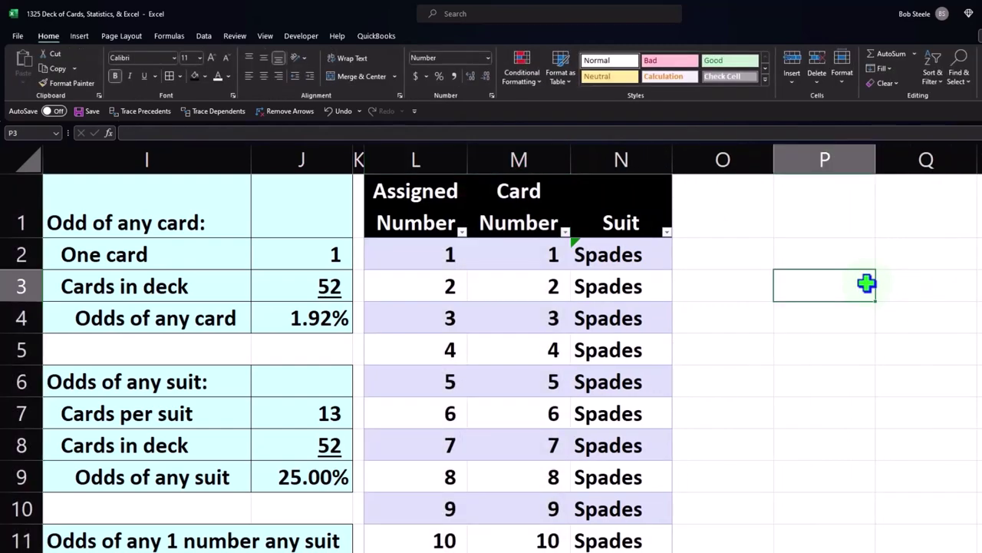
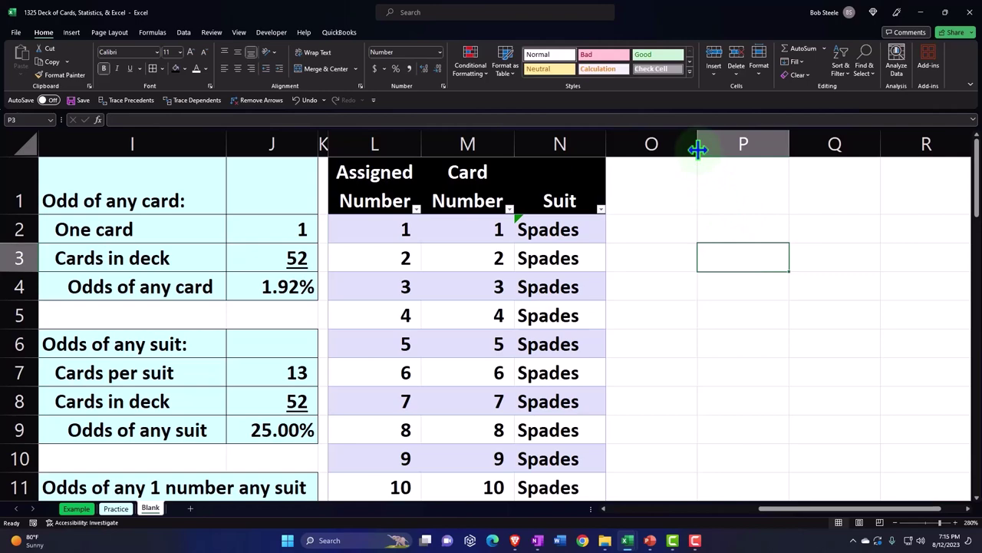
Narrow column O into a thin spacer and enter the heading Random Draw in P1.
{"action": "left_click_drag", "start_coordinate": [698, 148], "coordinate": [651, 172]}
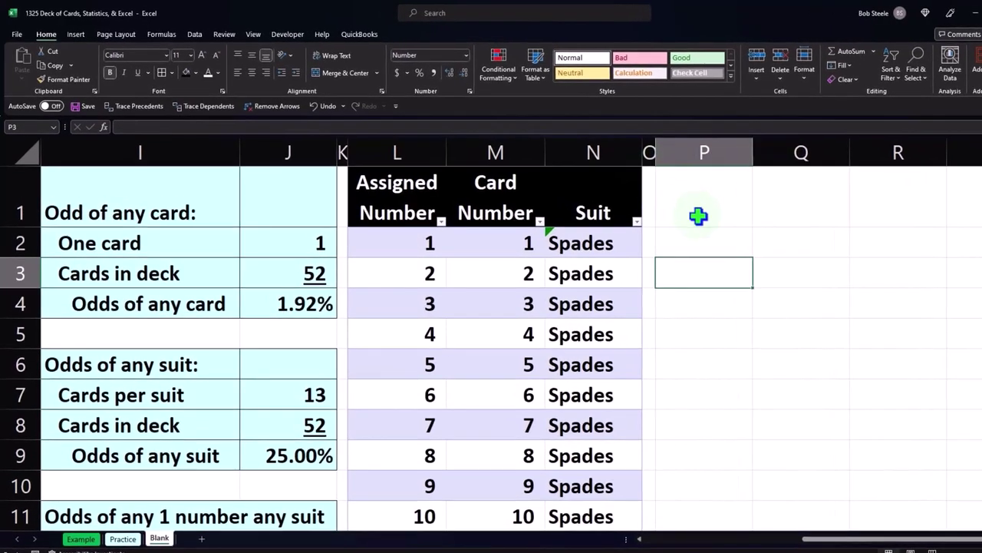
{"action": "left_click", "coordinate": [696, 206]}
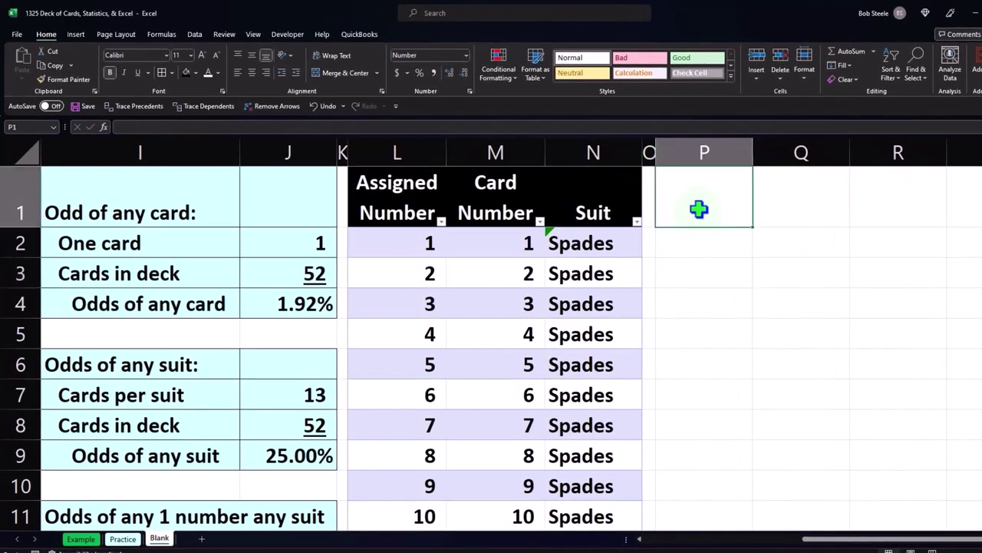
{"action": "type", "text": "Random Draw"}
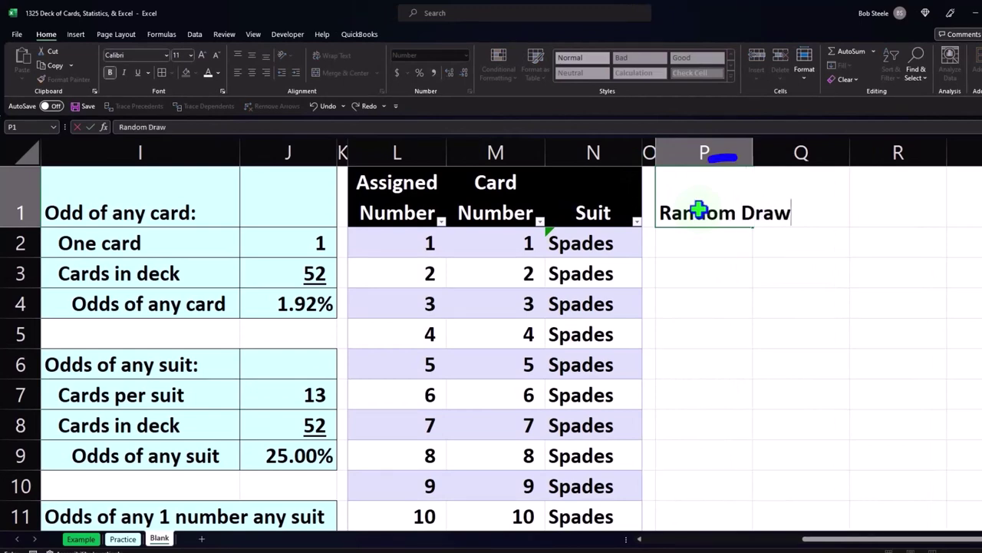
{"action": "key", "text": "Return"}
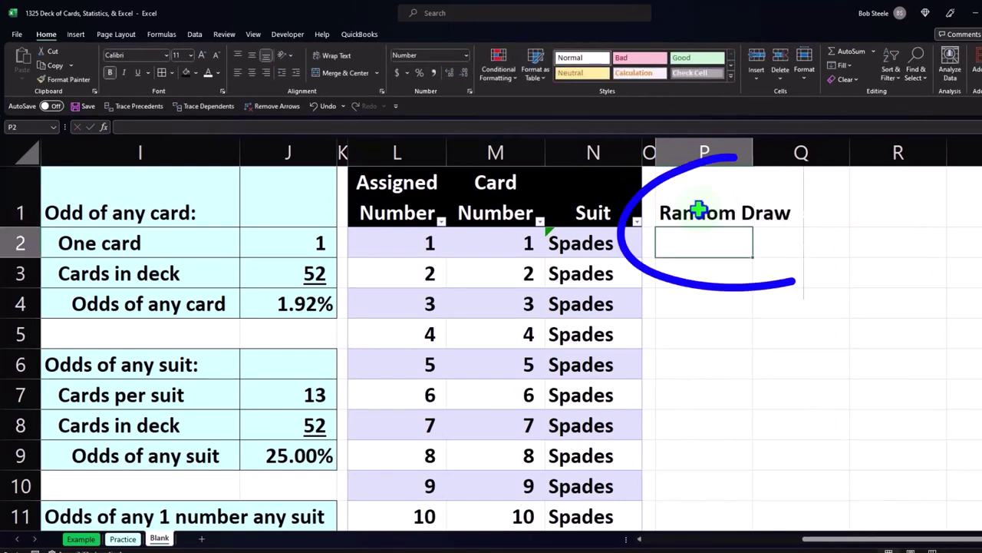
Format the P1 heading with a black fill, white font, wrapped text and centered alignment.
{"action": "left_click", "coordinate": [699, 208]}
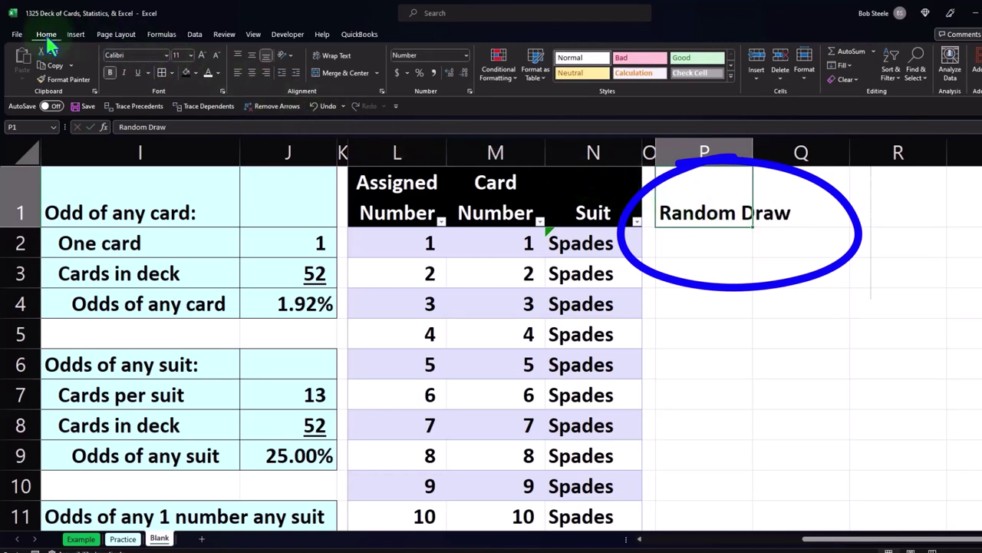
{"action": "left_click", "coordinate": [185, 69]}
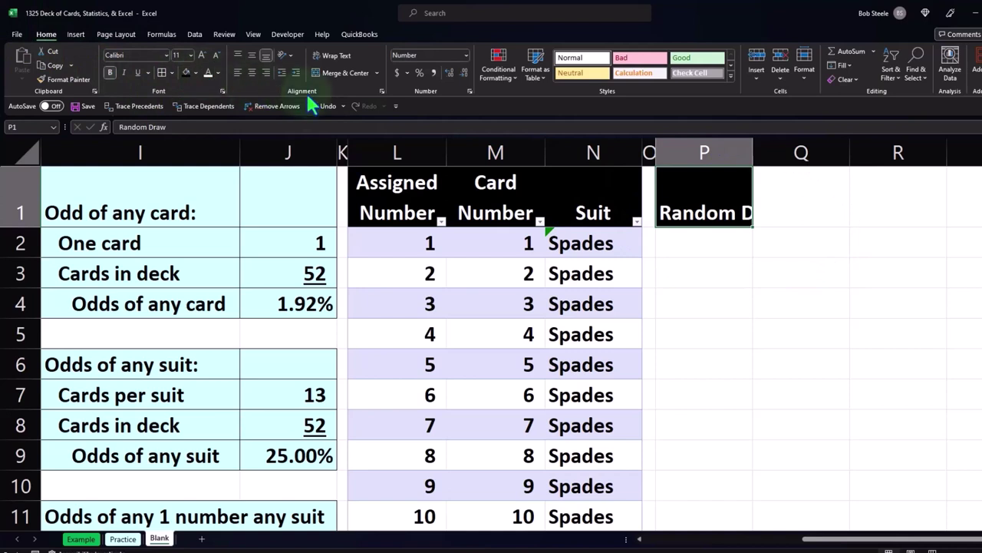
{"action": "left_click", "coordinate": [332, 57]}
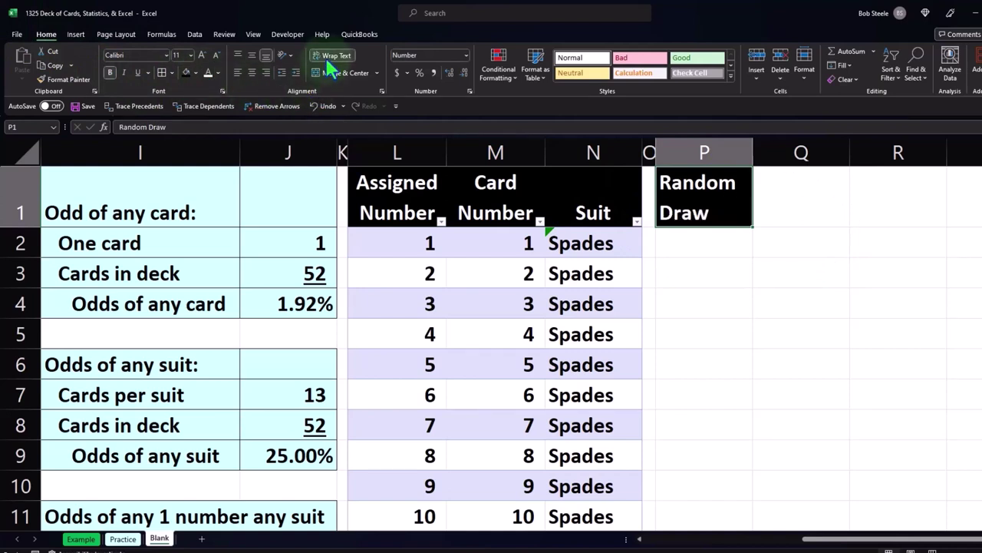
{"action": "left_click", "coordinate": [251, 71]}
Enter the formula =RANDBETWEEN(1,52) in P2 to draw a random card number.
{"action": "left_click", "coordinate": [699, 243]}
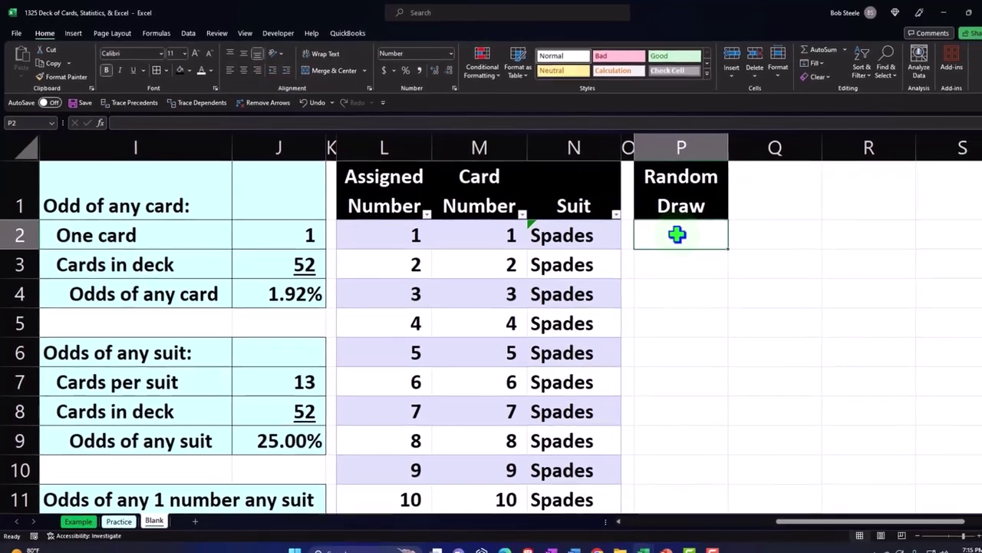
{"action": "type", "text": "="}
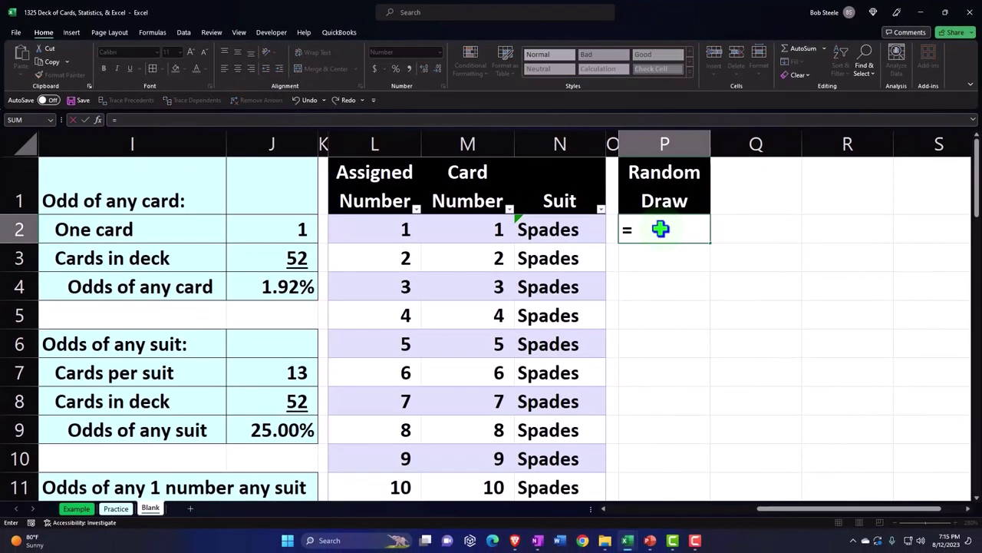
{"action": "type", "text": "rand"}
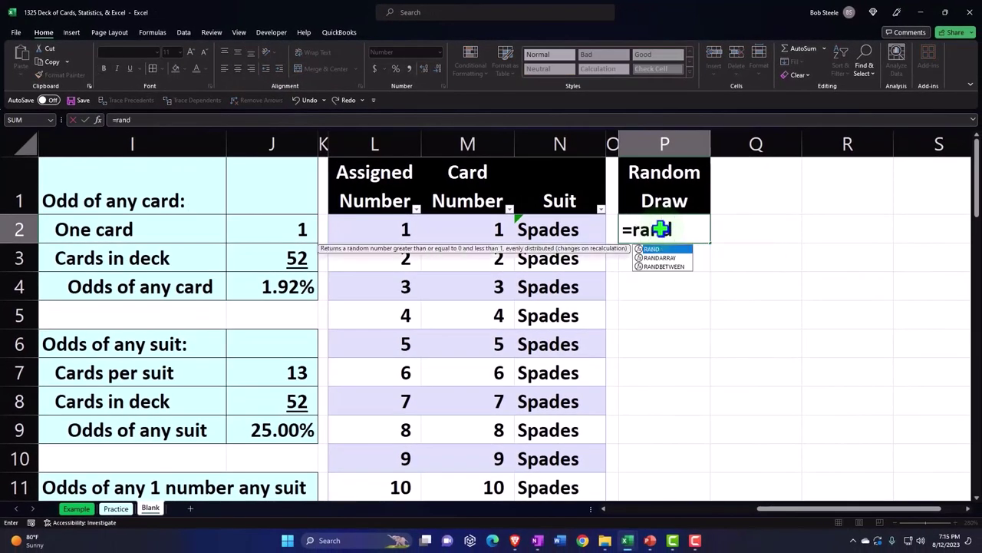
{"action": "double_click", "coordinate": [679, 266]}
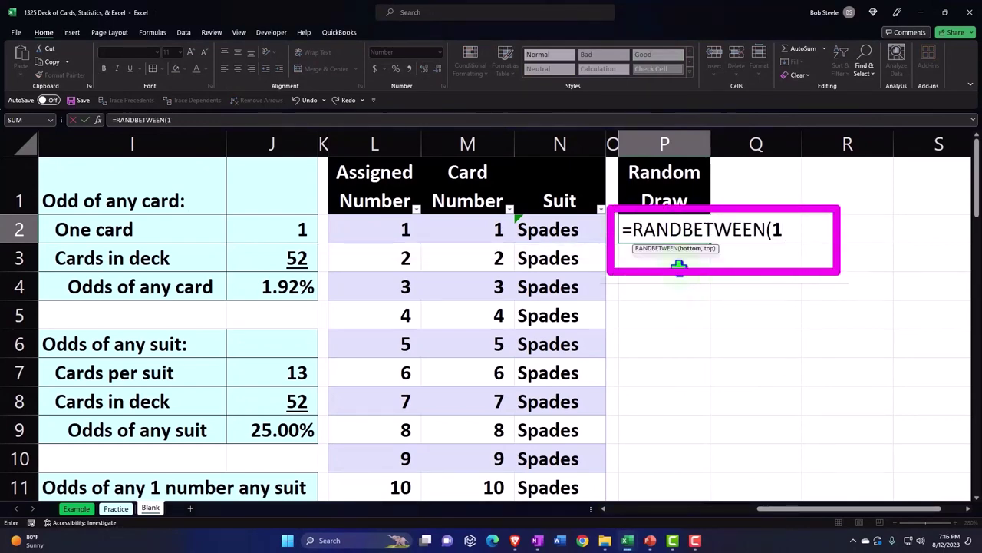
{"action": "type", "text": "1,52"}
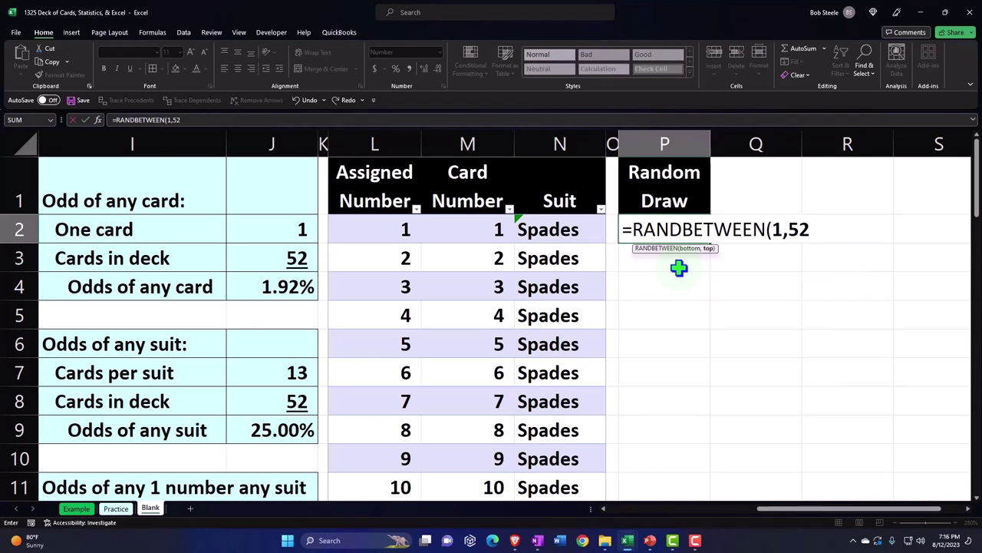
{"action": "type", "text": ")"}
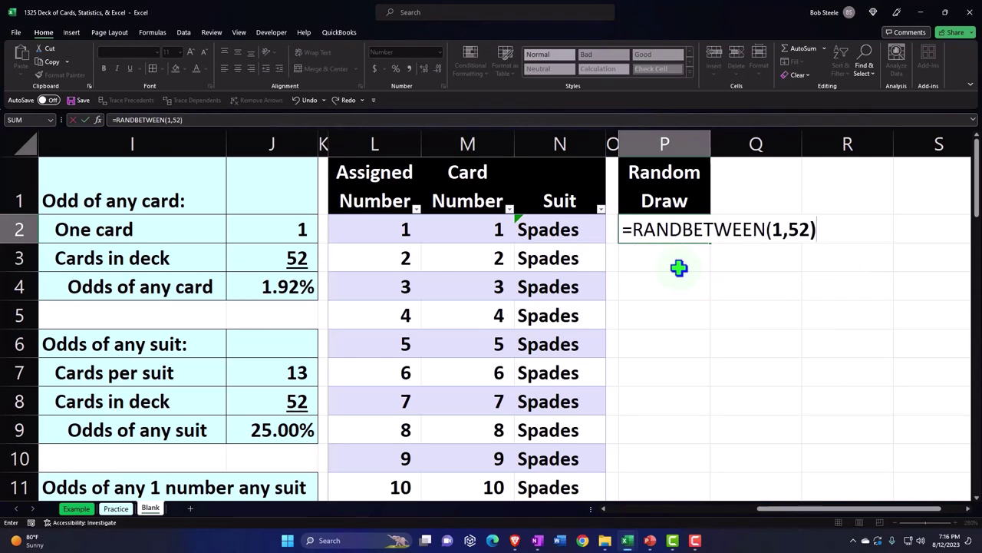
{"action": "key", "text": "Return"}
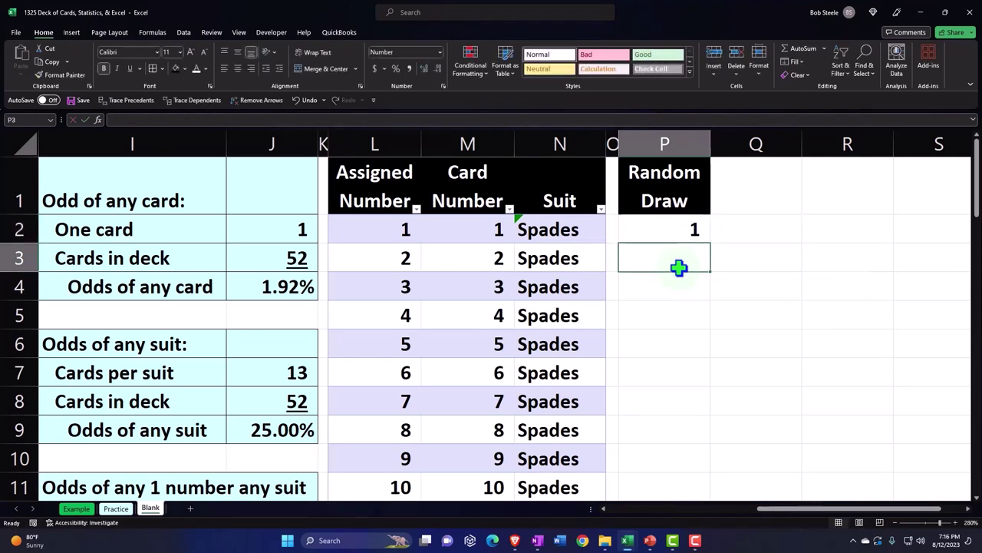
Copy the random draw formula from P2 down through P5001 and return to the start of the column.
{"action": "left_click", "coordinate": [688, 234]}
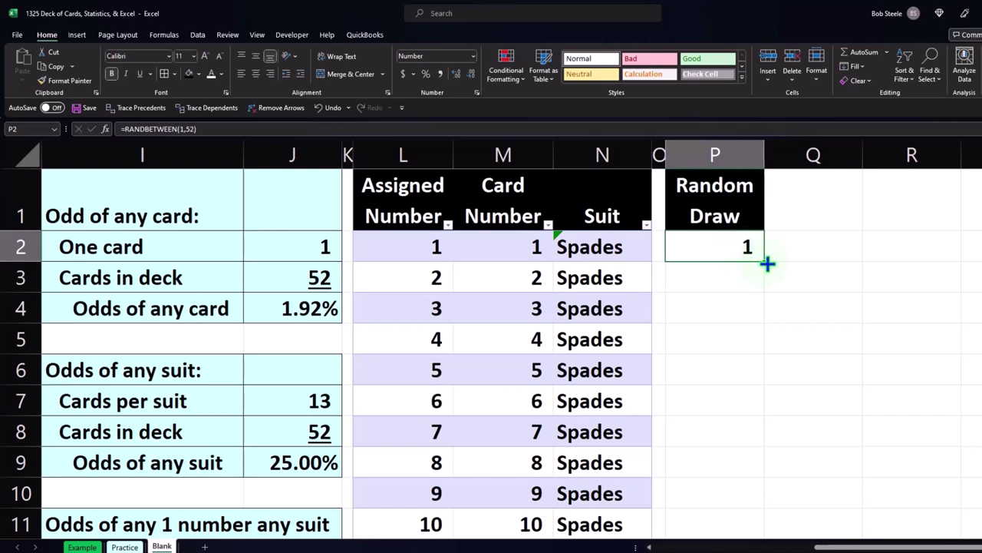
{"action": "left_click_drag", "start_coordinate": [768, 264], "coordinate": [704, 480]}
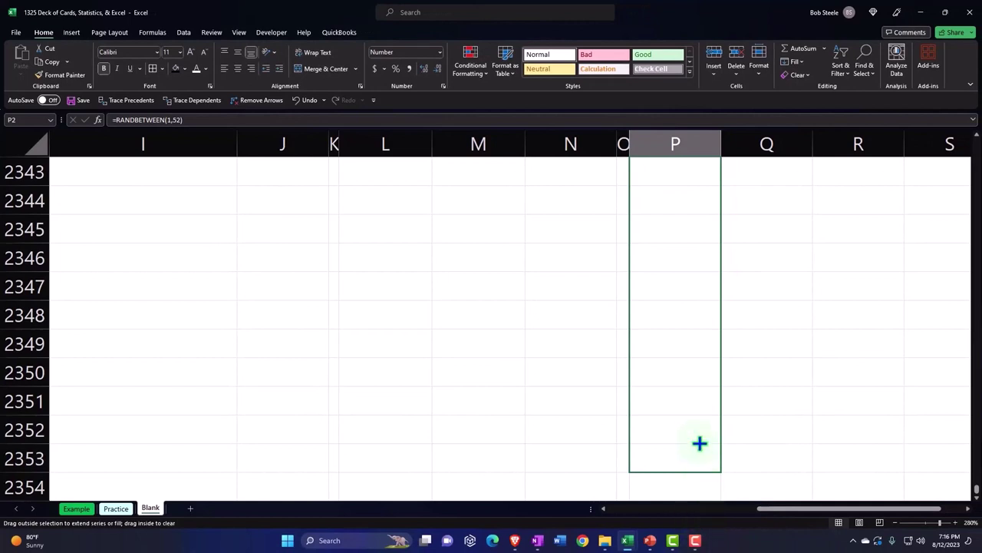
{"action": "left_click_drag", "start_coordinate": [699, 443], "coordinate": [691, 520]}
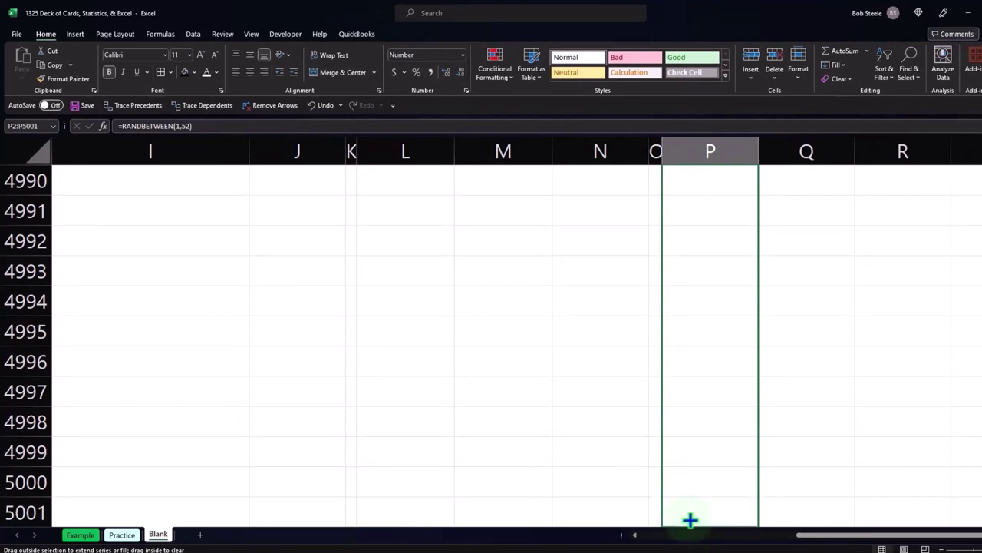
{"action": "left_click_drag", "start_coordinate": [691, 520], "coordinate": [691, 520]}
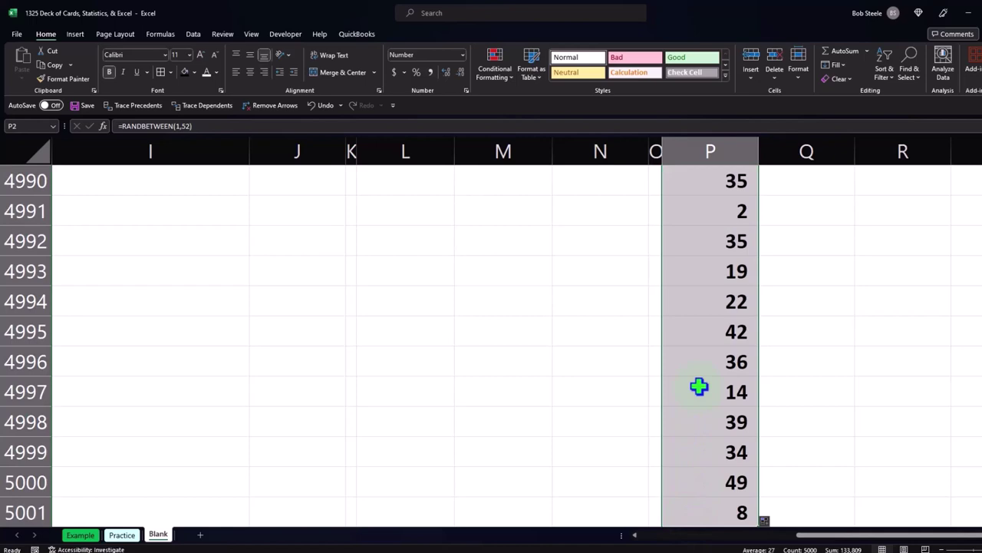
{"action": "scroll", "coordinate": [713, 397], "scroll_direction": "down", "scroll_amount": 1}
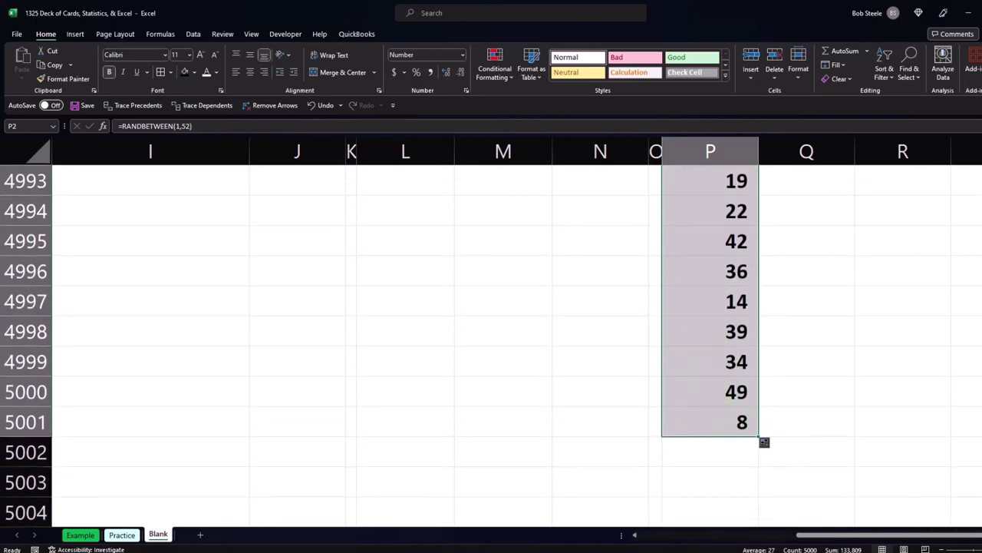
{"action": "key", "text": "ctrl+BackSpace"}
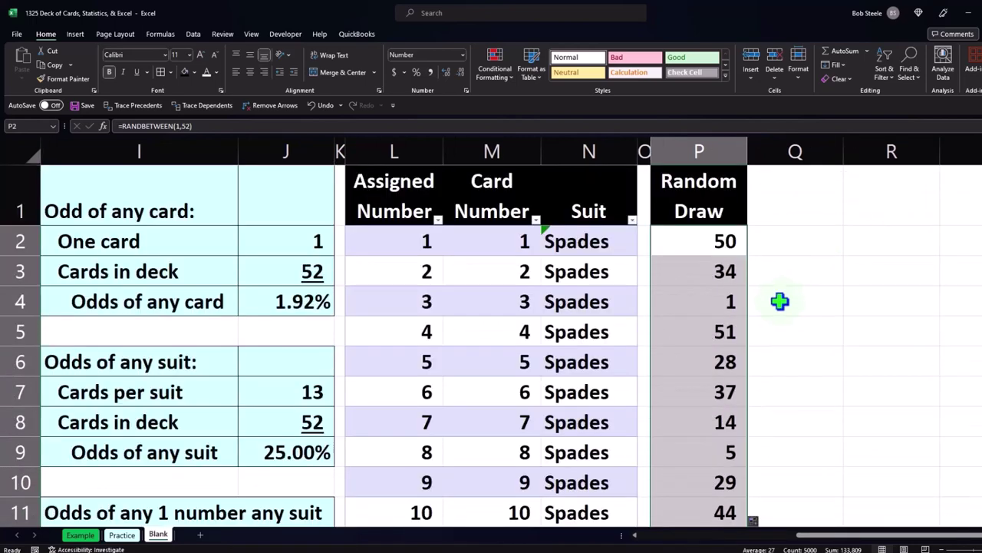
Convert P1:P5001 into a table with headers and narrow column P so its heading wraps onto two lines.
{"action": "left_click", "coordinate": [703, 306]}
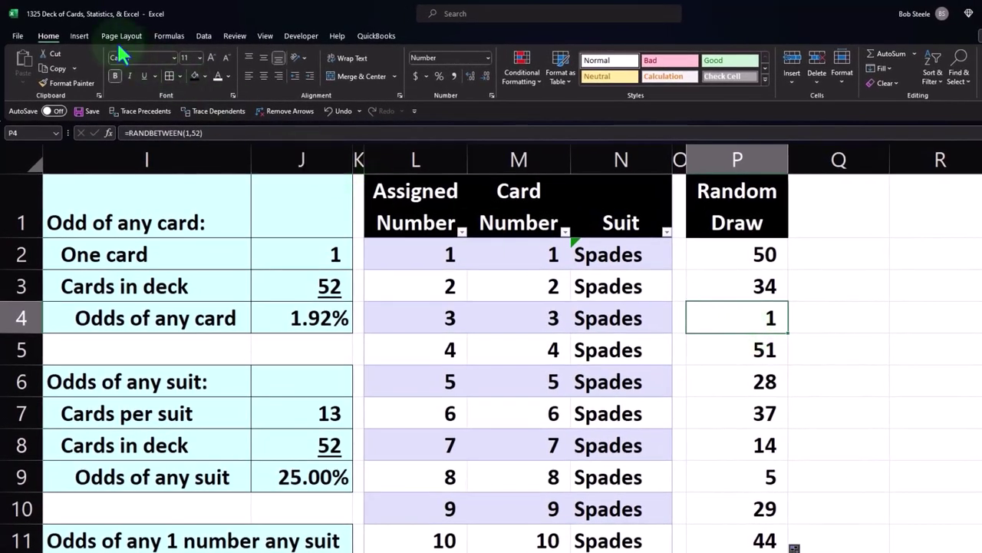
{"action": "left_click", "coordinate": [82, 36]}
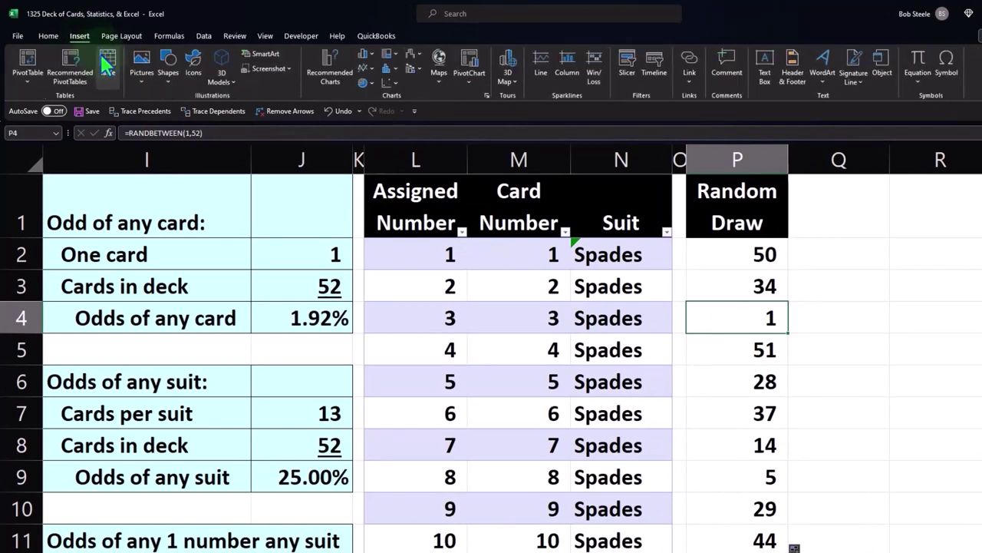
{"action": "left_click", "coordinate": [103, 57]}
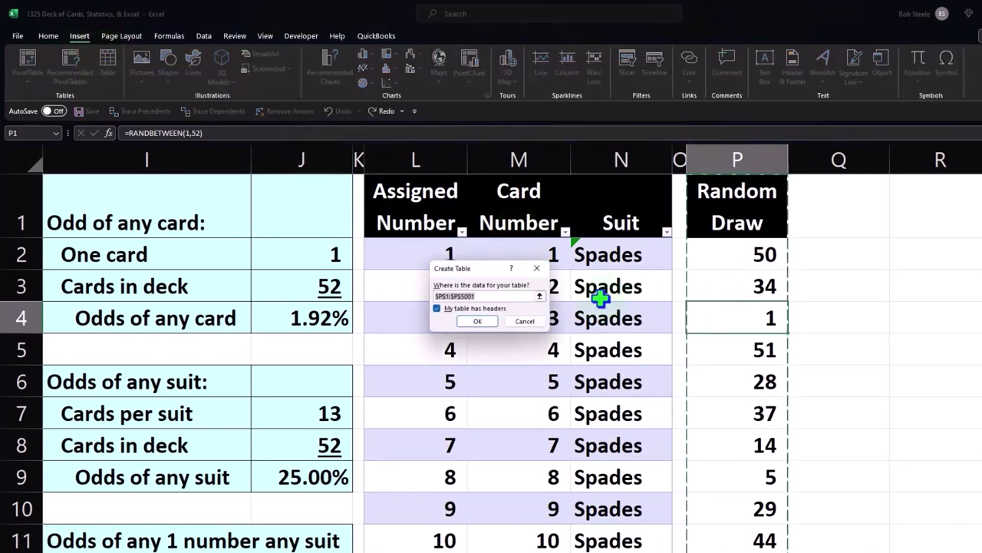
{"action": "left_click", "coordinate": [478, 321]}
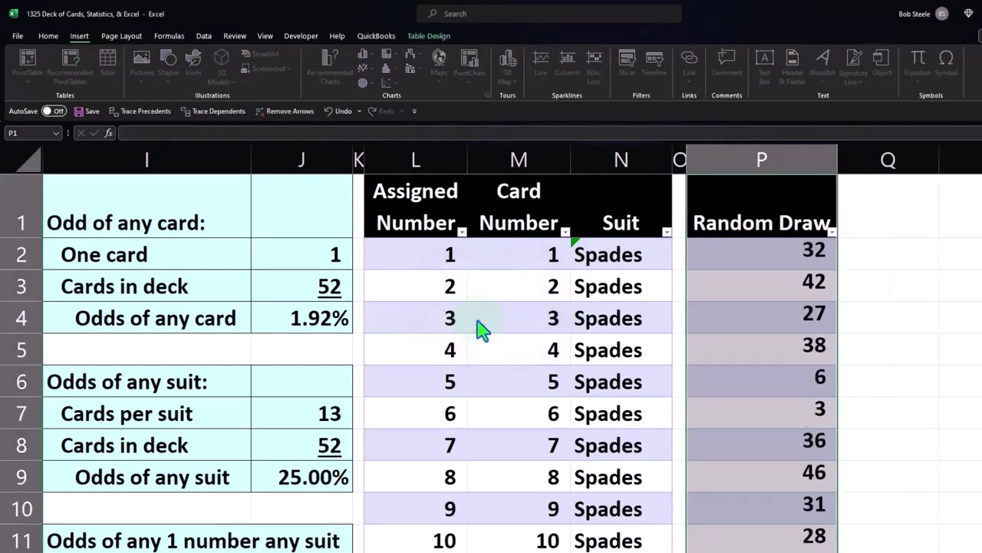
{"action": "left_click", "coordinate": [794, 307]}
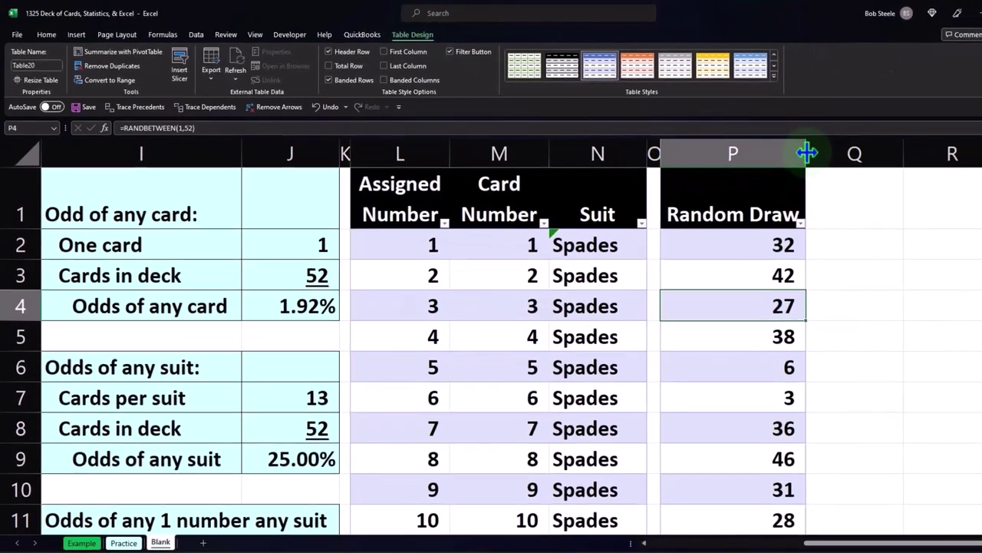
{"action": "left_click_drag", "start_coordinate": [834, 157], "coordinate": [757, 160]}
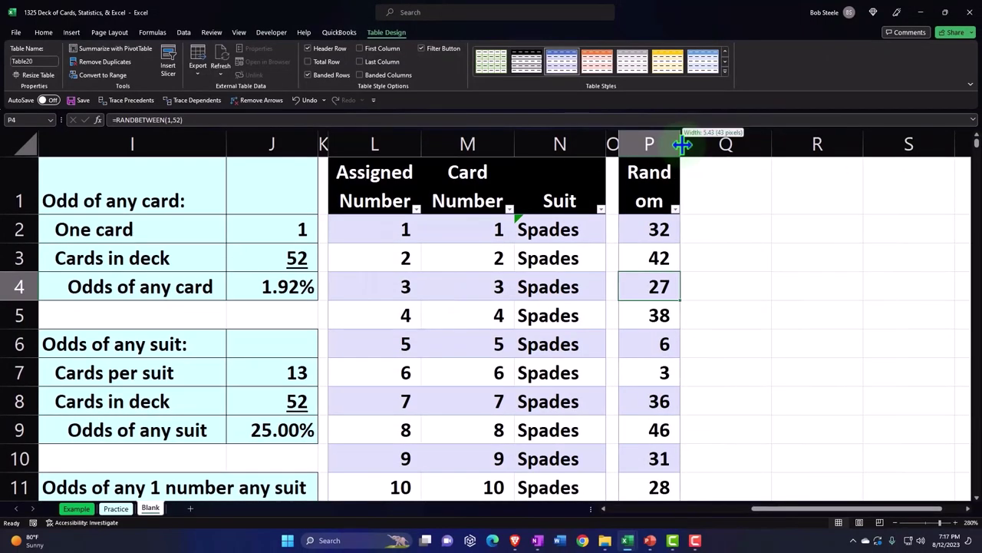
{"action": "left_click_drag", "start_coordinate": [684, 145], "coordinate": [699, 143]}
Re-enter the RANDBETWEEN formula in P3 to recalculate the random draws.
{"action": "left_click", "coordinate": [678, 263]}
{"action": "double_click", "coordinate": [678, 262]}
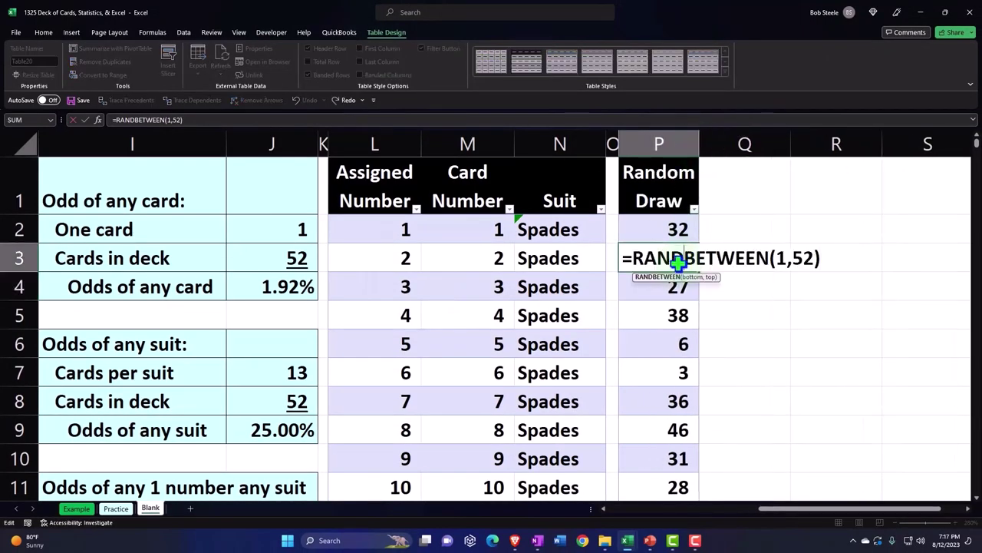
{"action": "key", "text": "Return"}
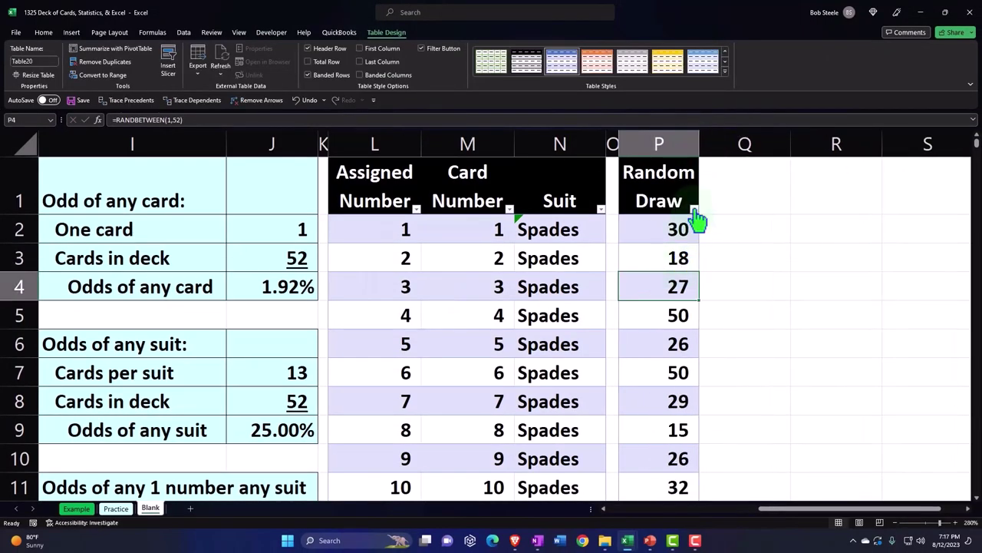
Try to sort the Random Draw table in column P from smallest to largest.
{"action": "left_click", "coordinate": [695, 210]}
{"action": "left_click", "coordinate": [656, 225]}
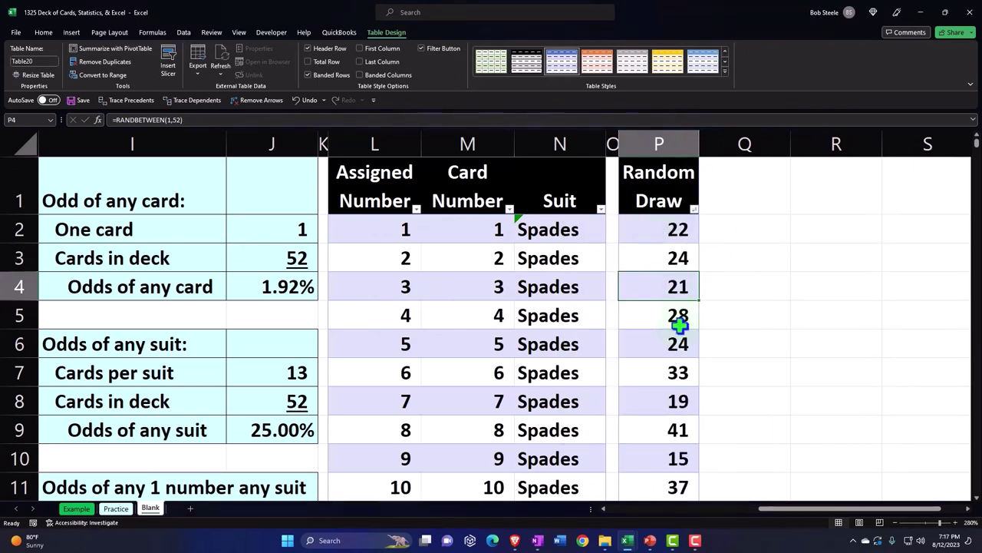
{"action": "left_click", "coordinate": [754, 343]}
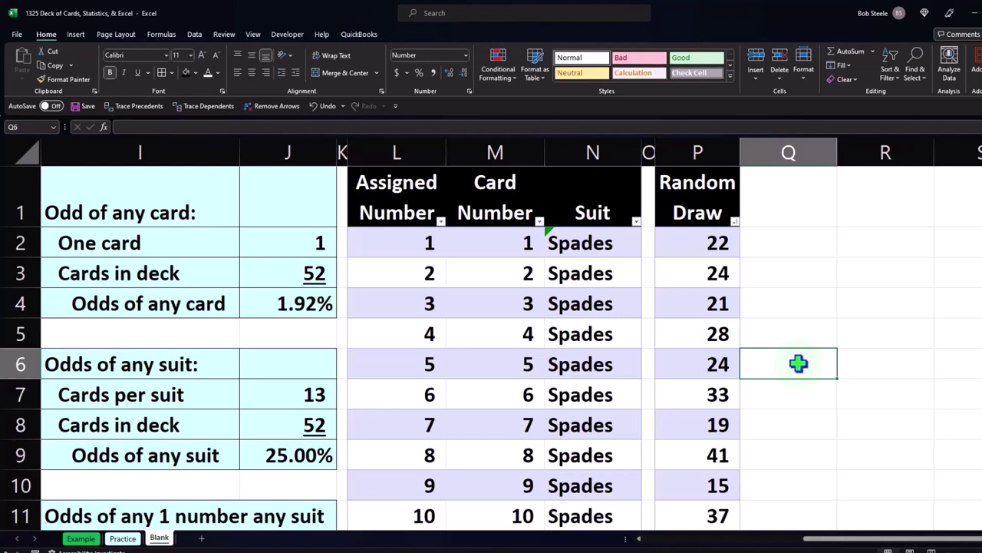
Copy the random draws in column P and paste them as values into column R starting at R1.
{"action": "left_click", "coordinate": [700, 153]}
{"action": "right_click", "coordinate": [695, 192]}
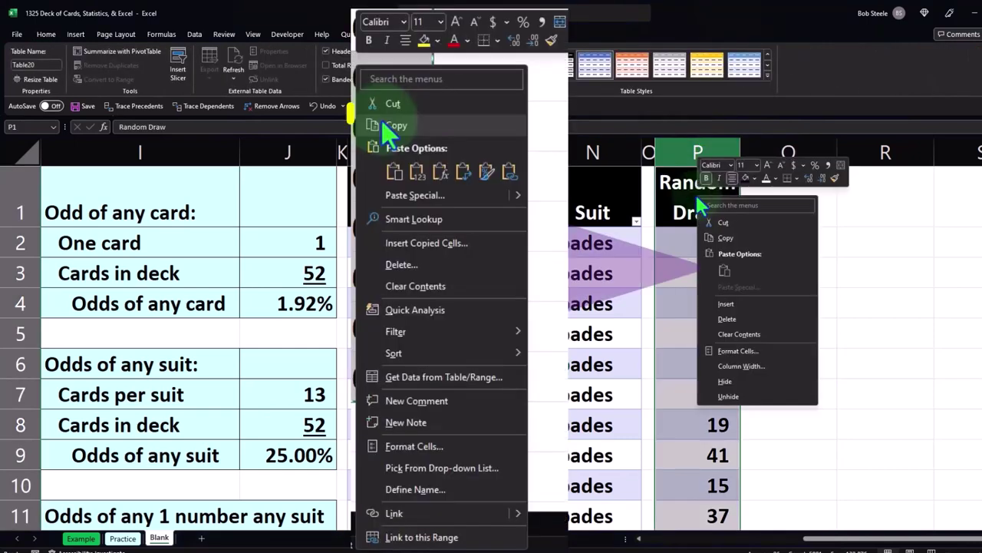
{"action": "left_click", "coordinate": [723, 238]}
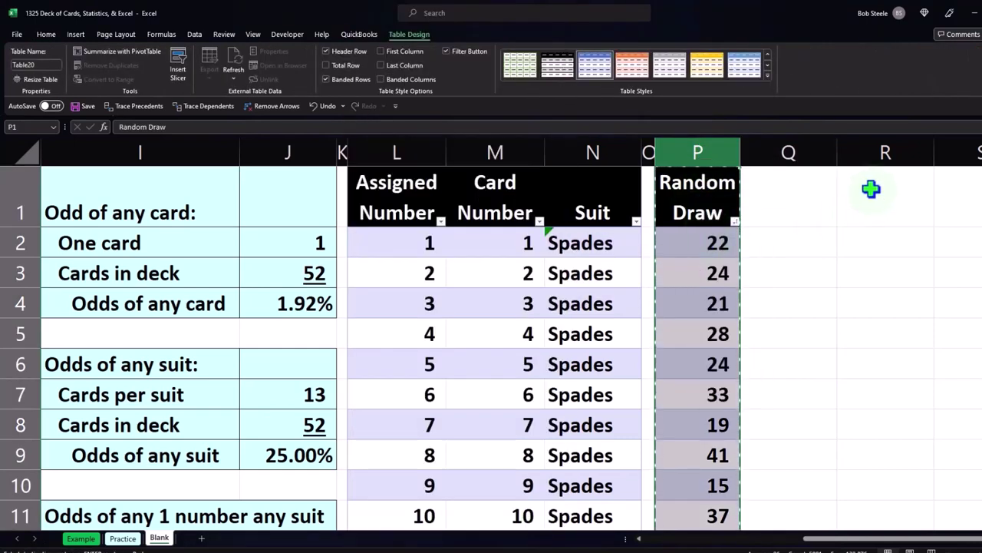
{"action": "left_click", "coordinate": [870, 189]}
{"action": "right_click", "coordinate": [872, 193]}
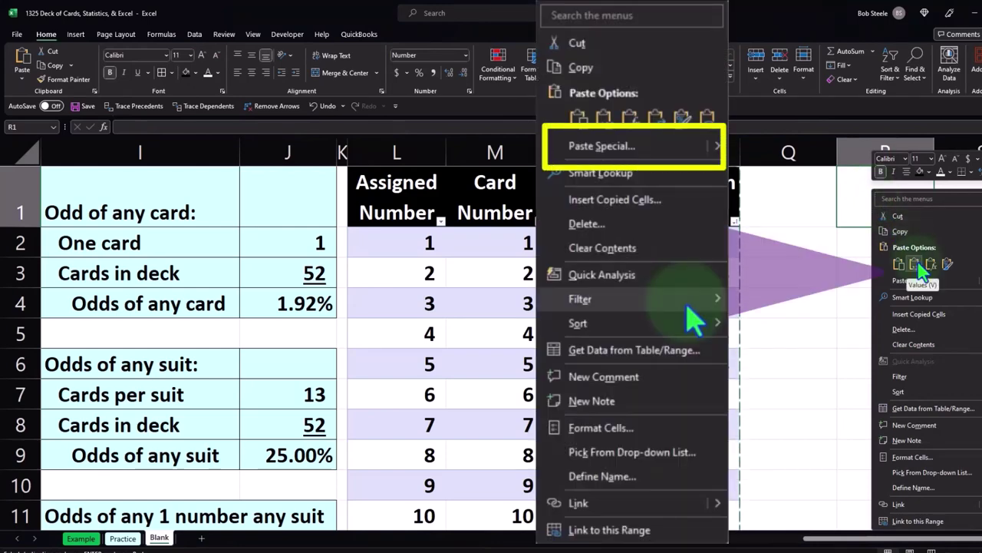
{"action": "left_click", "coordinate": [920, 266]}
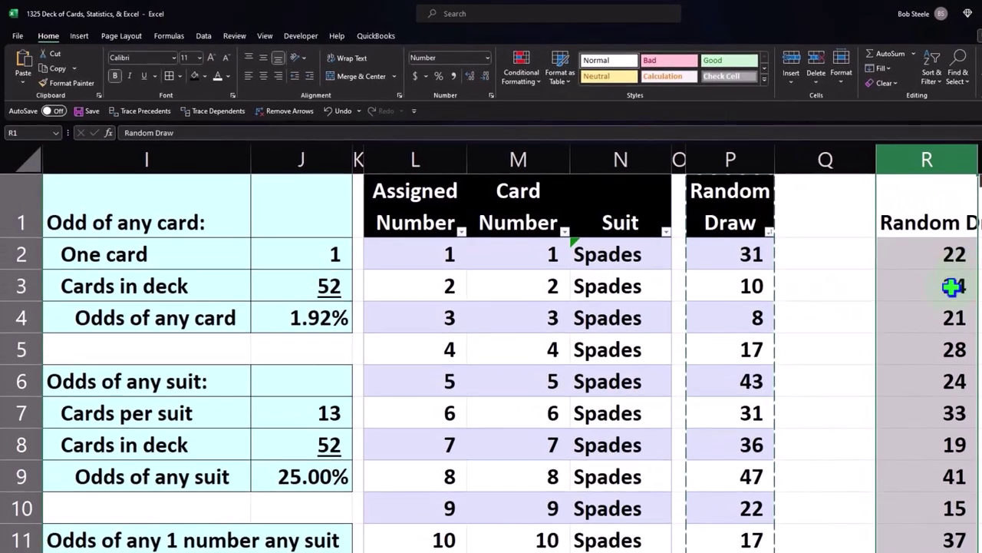
{"action": "left_click", "coordinate": [943, 287]}
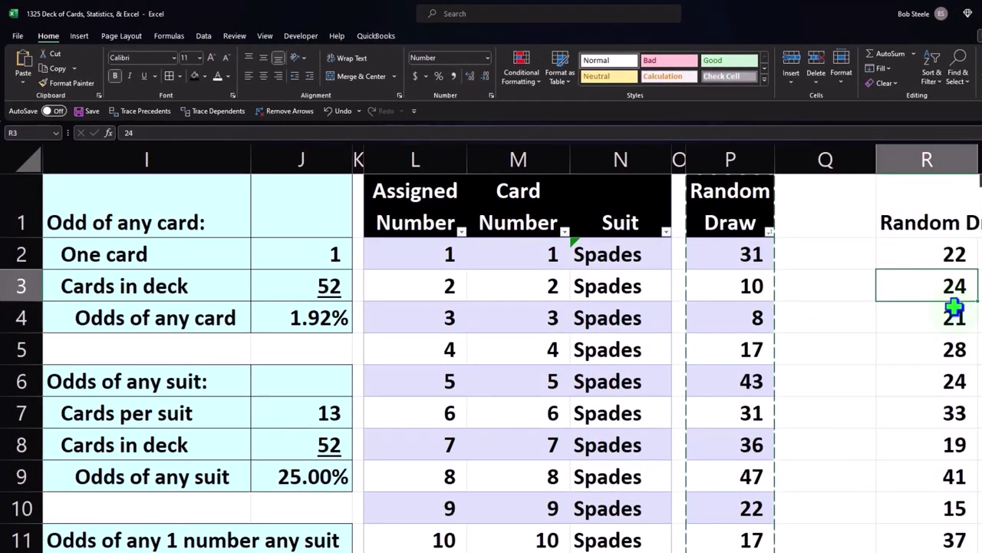
Convert the pasted draw values in column R into a table with its heading in R1.
{"action": "left_click", "coordinate": [85, 36]}
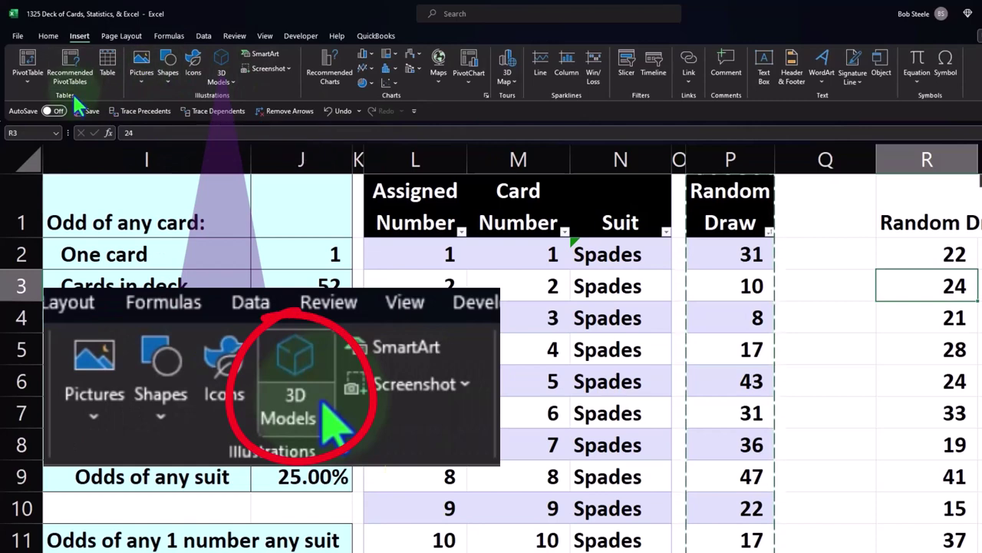
{"action": "left_click", "coordinate": [108, 70]}
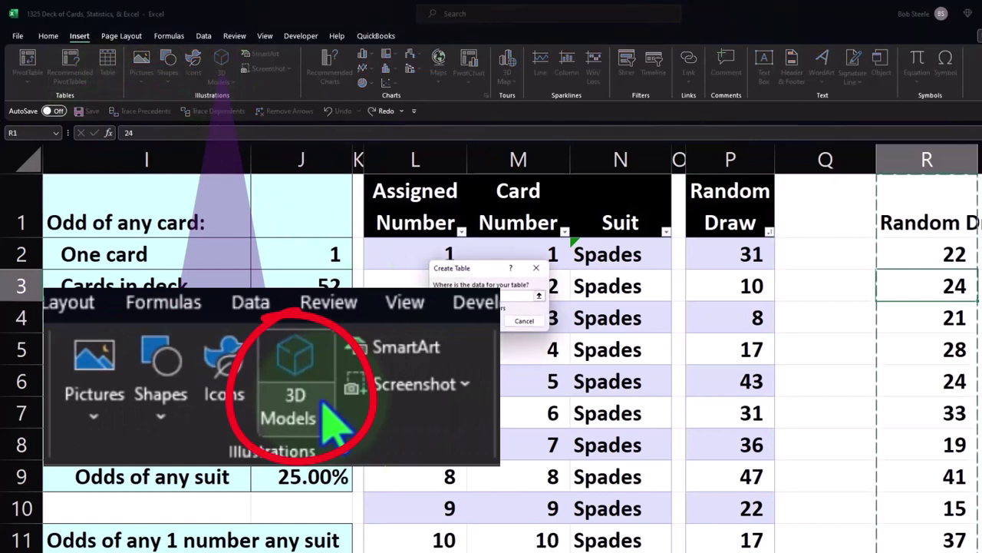
{"action": "key", "text": "Return"}
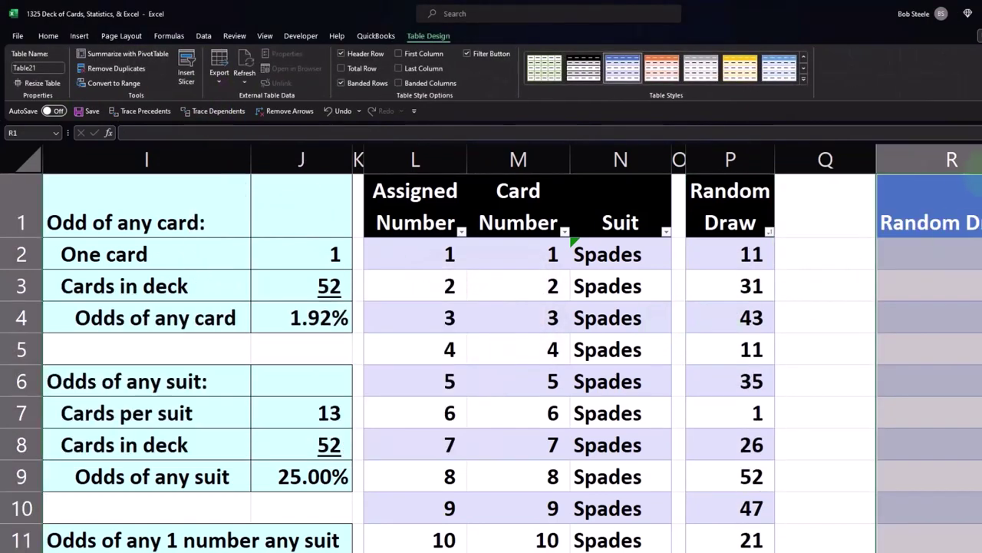
Wrap and center the heading in R1 and size column R so the heading fits on two lines.
{"action": "key", "text": "ctrl+a"}
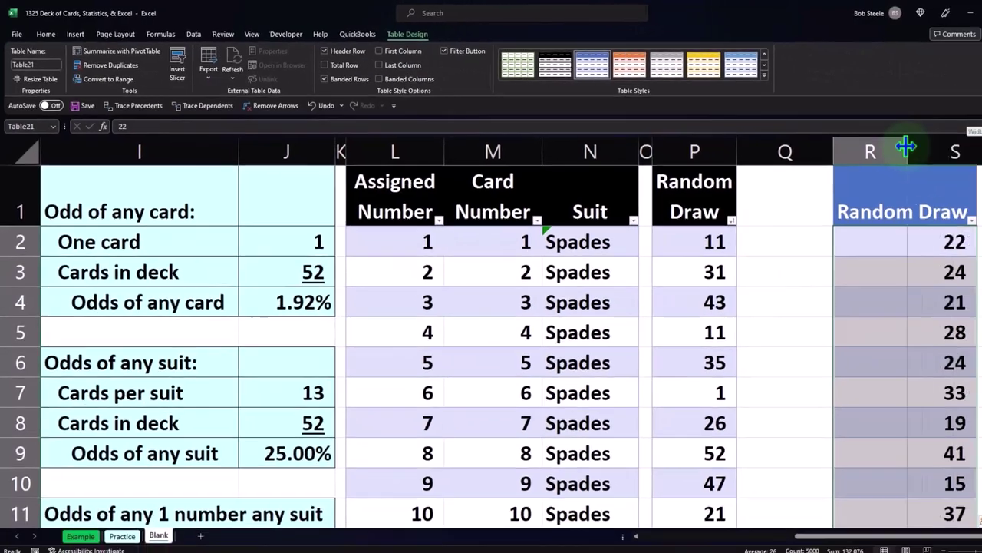
{"action": "left_click_drag", "start_coordinate": [950, 157], "coordinate": [954, 152]}
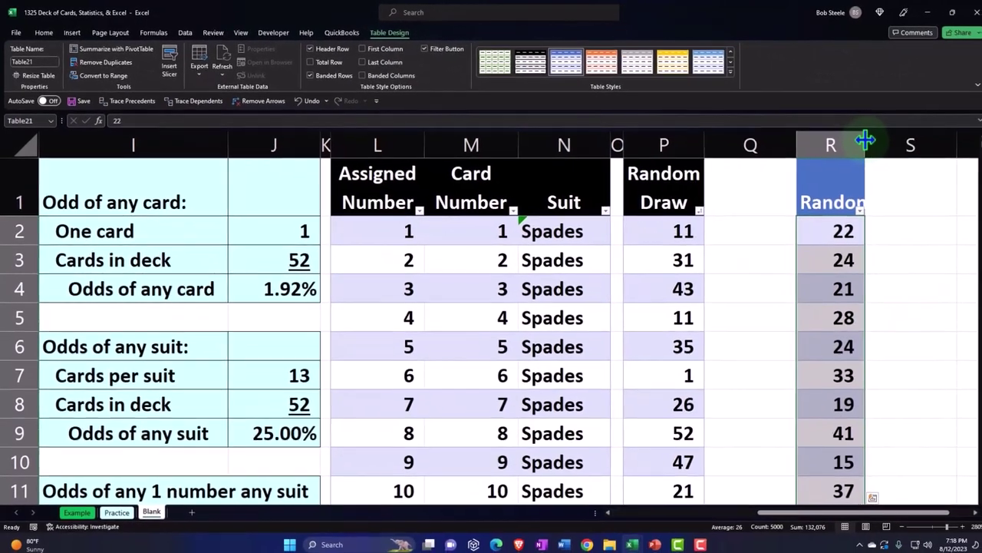
{"action": "left_click", "coordinate": [826, 198]}
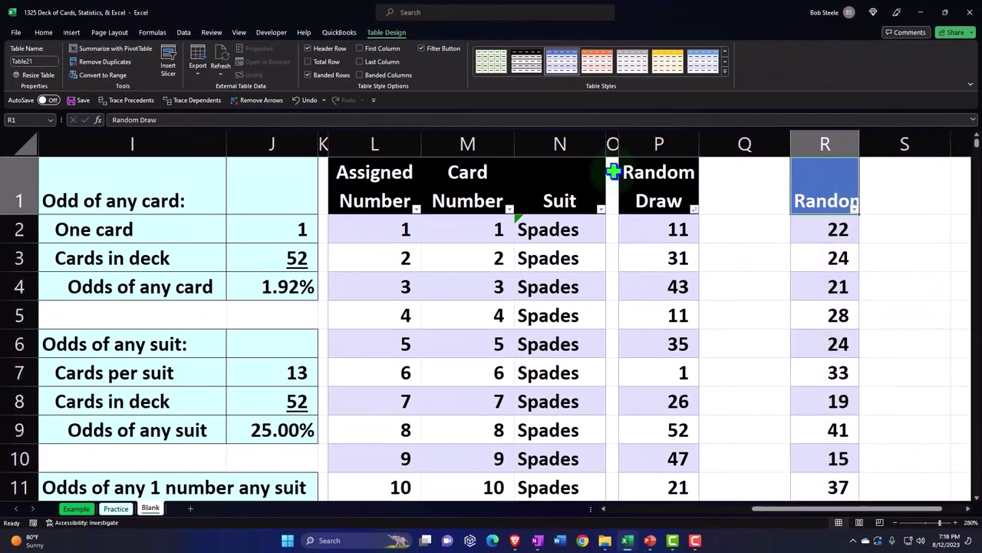
{"action": "left_click", "coordinate": [37, 32]}
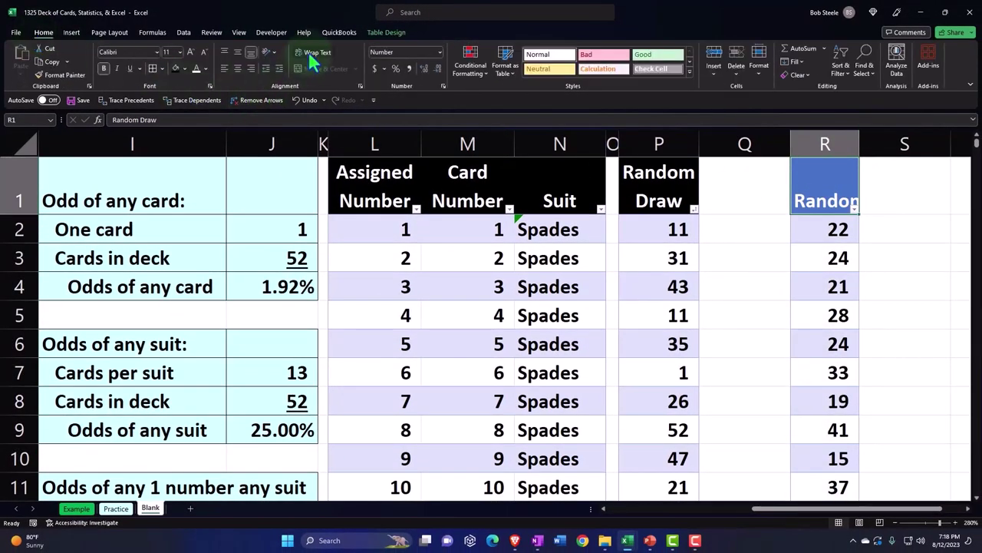
{"action": "left_click", "coordinate": [311, 53]}
{"action": "left_click", "coordinate": [238, 69]}
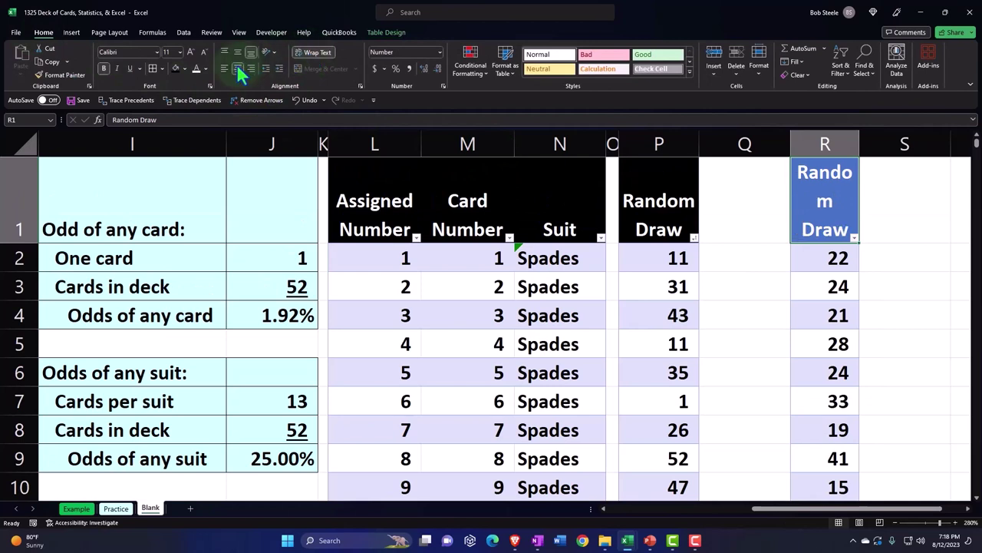
{"action": "left_click_drag", "start_coordinate": [860, 138], "coordinate": [873, 139]}
Sort the hard-coded Random Draw table in column R from smallest to largest.
{"action": "left_click", "coordinate": [758, 281]}
{"action": "key", "text": "Right"}
{"action": "key", "text": "Right"}
{"action": "key", "text": "Right"}
{"action": "key", "text": "Right"}
{"action": "key", "text": "Right"}
{"action": "key", "text": "Right"}
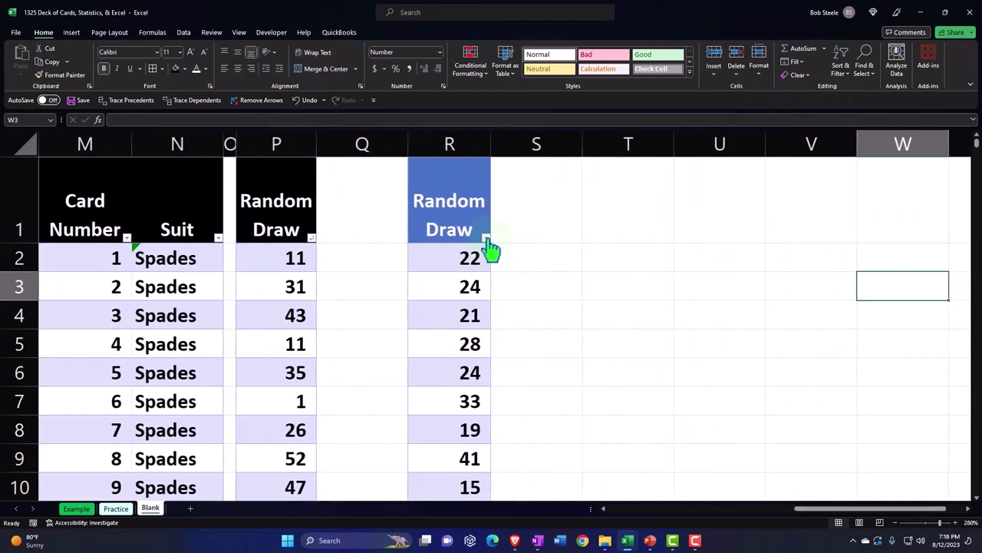
{"action": "left_click", "coordinate": [487, 240]}
{"action": "left_click", "coordinate": [472, 254]}
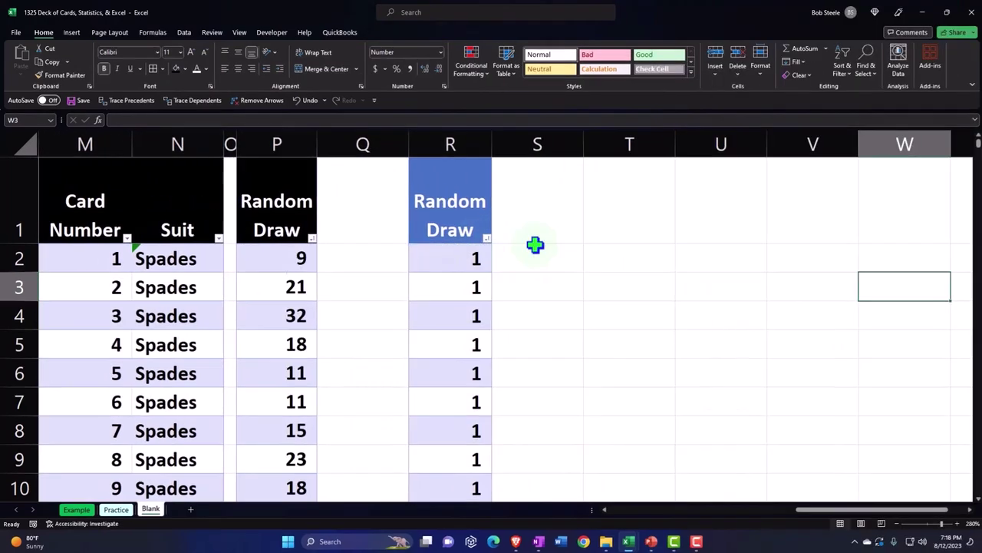
Narrow the empty columns Q and S into thin spacers on either side of the column R table.
{"action": "scroll", "coordinate": [535, 245], "scroll_direction": "down", "scroll_amount": 20}
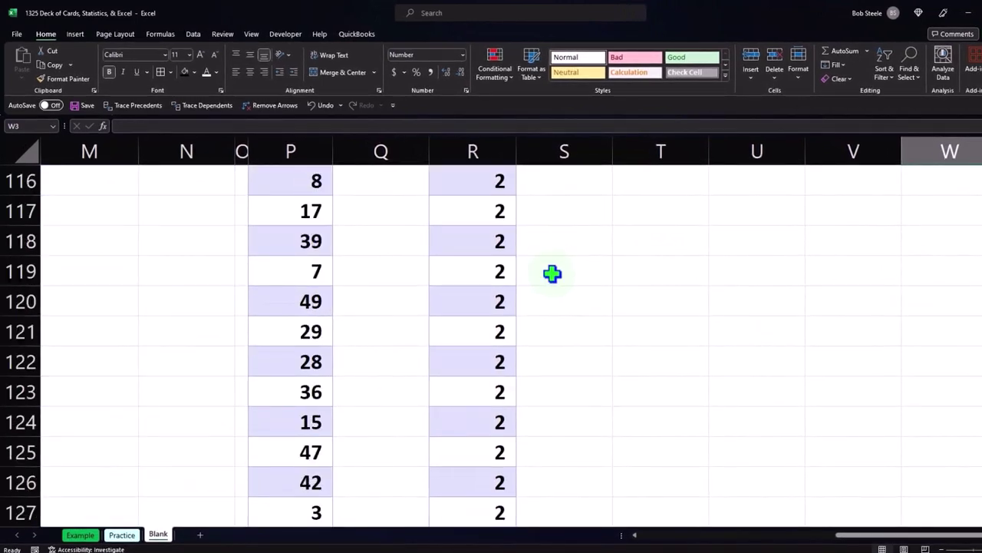
{"action": "scroll", "coordinate": [552, 273], "scroll_direction": "down", "scroll_amount": 20}
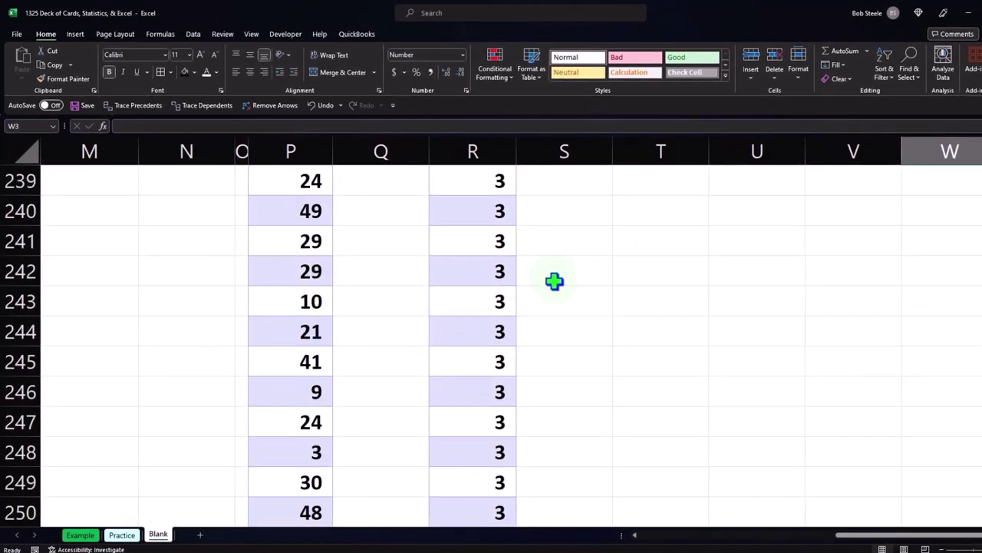
{"action": "scroll", "coordinate": [554, 281], "scroll_direction": "up", "scroll_amount": 20}
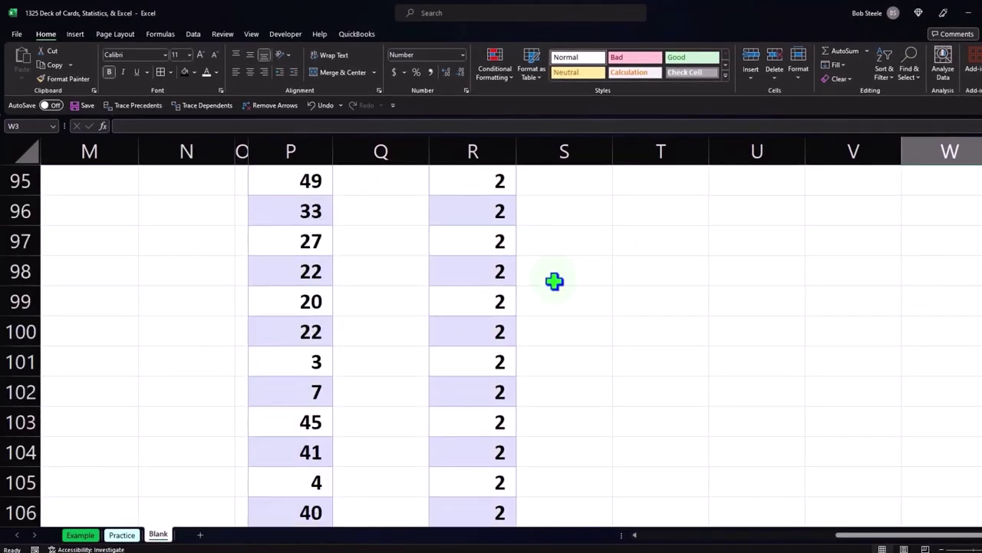
{"action": "scroll", "coordinate": [554, 281], "scroll_direction": "up", "scroll_amount": 20}
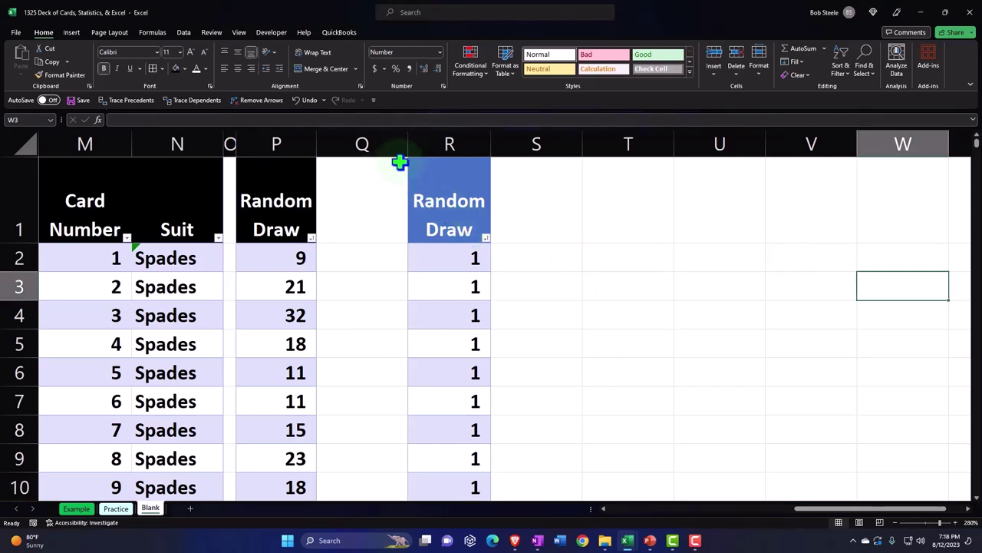
{"action": "left_click_drag", "start_coordinate": [404, 142], "coordinate": [336, 147]}
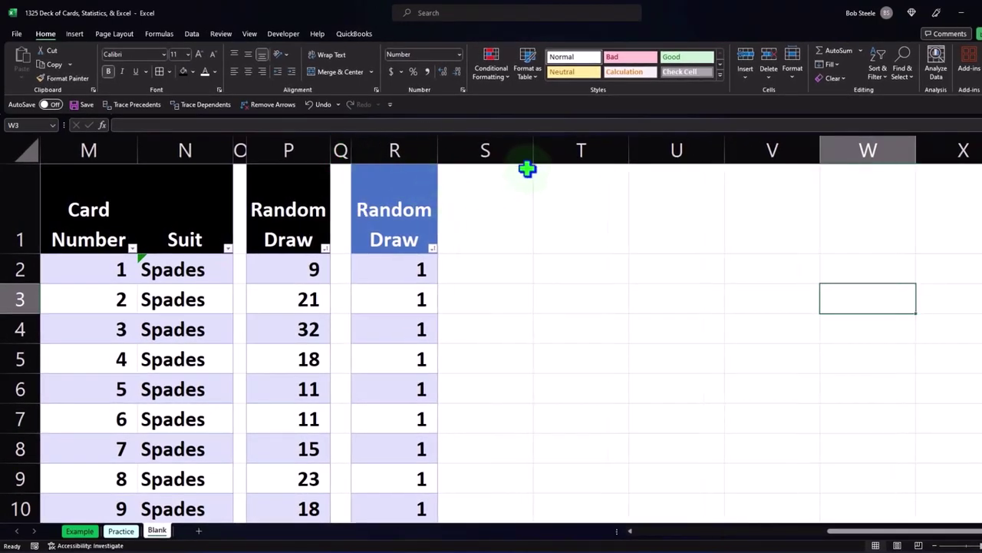
{"action": "left_click_drag", "start_coordinate": [532, 157], "coordinate": [461, 169]}
{"action": "left_click", "coordinate": [504, 211]}
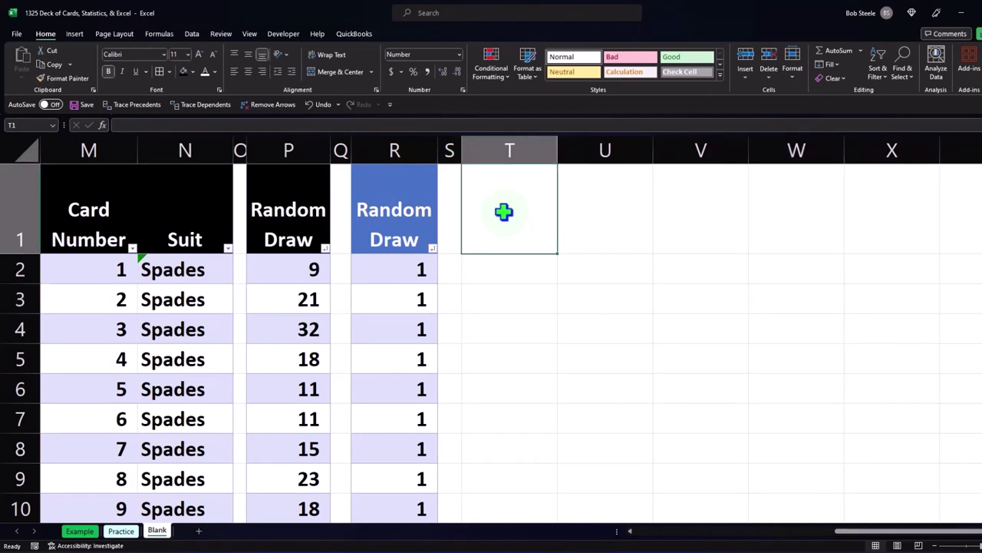
{"action": "type", "text": "Assign"}
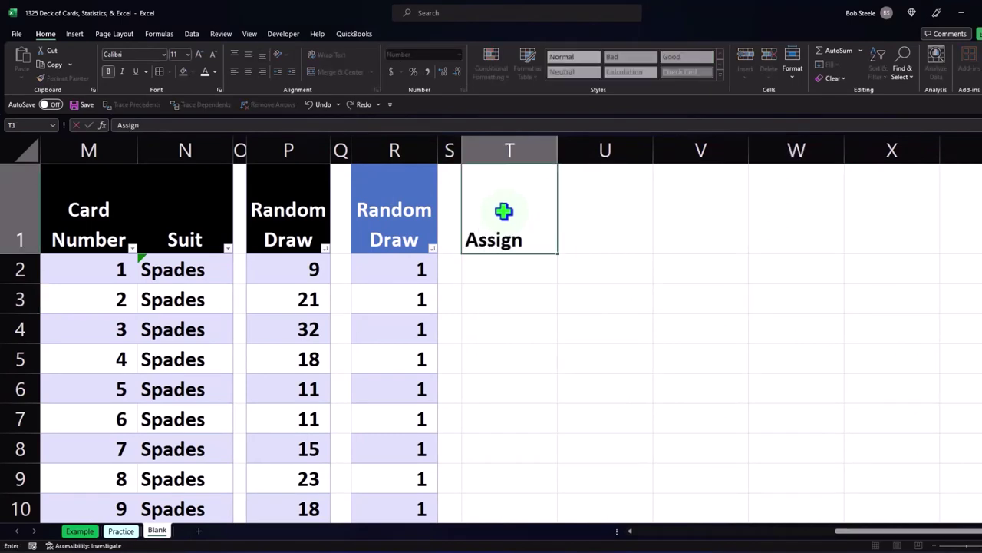
{"action": "type", "text": "ed Mu"}
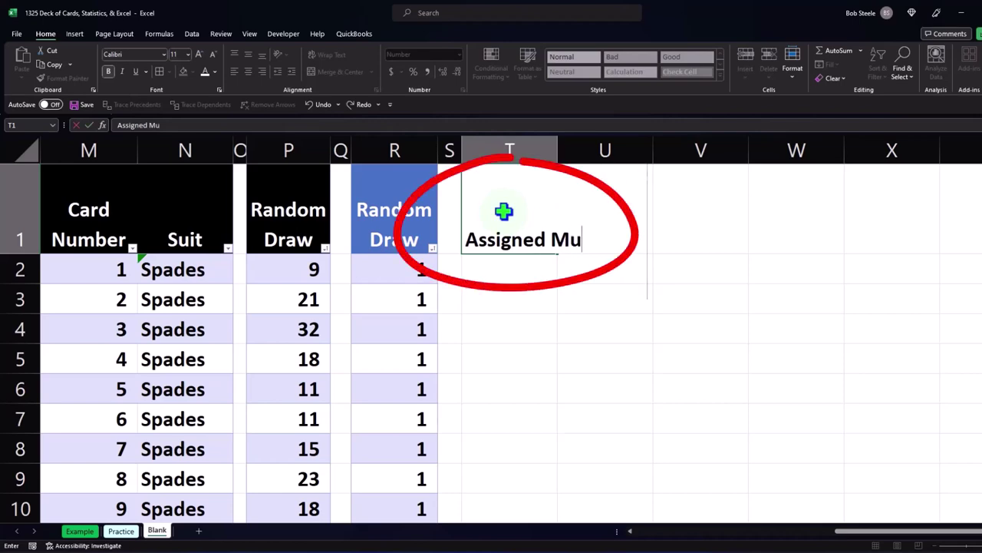
{"action": "key", "text": "BackSpace"}
{"action": "key", "text": "BackSpace"}
{"action": "key", "text": "BackSpace"}
{"action": "key", "text": "BackSpace"}
{"action": "key", "text": "BackSpace"}
{"action": "key", "text": "BackSpace"}
{"action": "key", "text": "BackSpace"}
{"action": "key", "text": "BackSpace"}
{"action": "key", "text": "BackSpace"}
{"action": "key", "text": "BackSpace"}
{"action": "key", "text": "Return"}
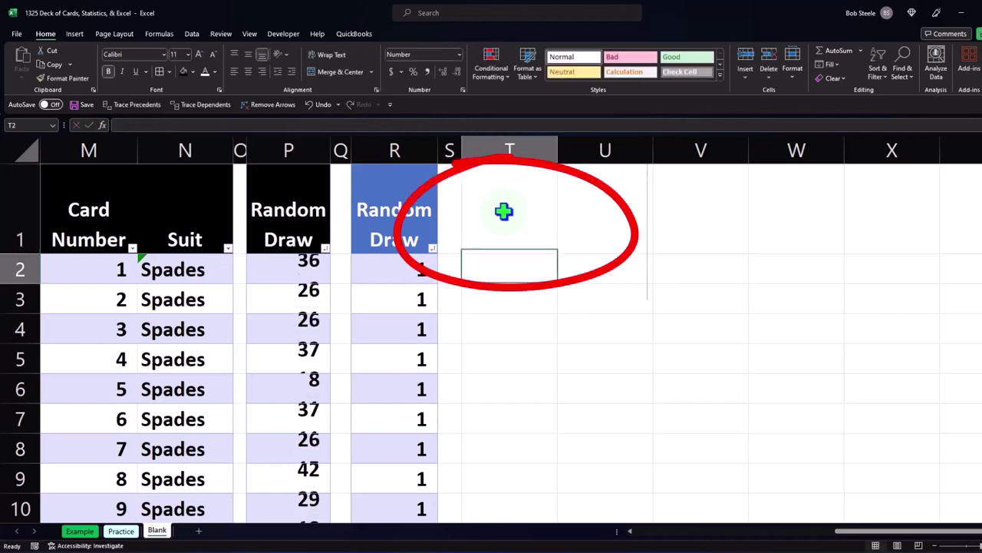
Copy the card table columns L:N and paste them starting at T1.
{"action": "key", "text": "Left"}
{"action": "key", "text": "Left"}
{"action": "key", "text": "Left"}
{"action": "key", "text": "Left"}
{"action": "key", "text": "Left"}
{"action": "key", "text": "Left"}
{"action": "key", "text": "Left"}
{"action": "key", "text": "Left"}
{"action": "key", "text": "Left"}
{"action": "key", "text": "Left"}
{"action": "key", "text": "Left"}
{"action": "key", "text": "Left"}
{"action": "key", "text": "Left"}
{"action": "key", "text": "Left"}
{"action": "key", "text": "Left"}
{"action": "key", "text": "Left"}
{"action": "key", "text": "Left"}
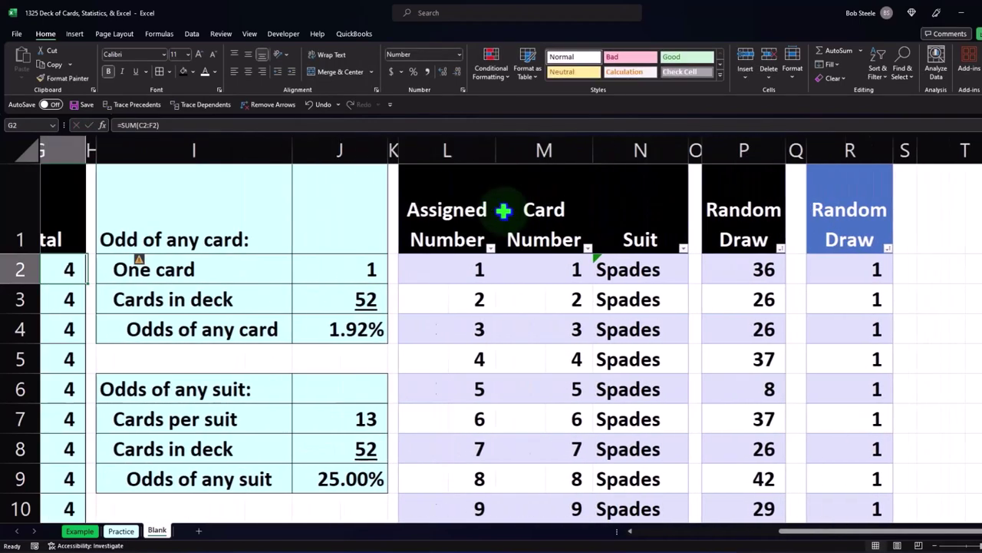
{"action": "key", "text": "Right"}
{"action": "key", "text": "Right"}
{"action": "key", "text": "Right"}
{"action": "key", "text": "Right"}
{"action": "key", "text": "Right"}
{"action": "key", "text": "Right"}
{"action": "key", "text": "Right"}
{"action": "key", "text": "Right"}
{"action": "key", "text": "Right"}
{"action": "key", "text": "Right"}
{"action": "key", "text": "Right"}
{"action": "key", "text": "Right"}
{"action": "key", "text": "Right"}
{"action": "key", "text": "Right"}
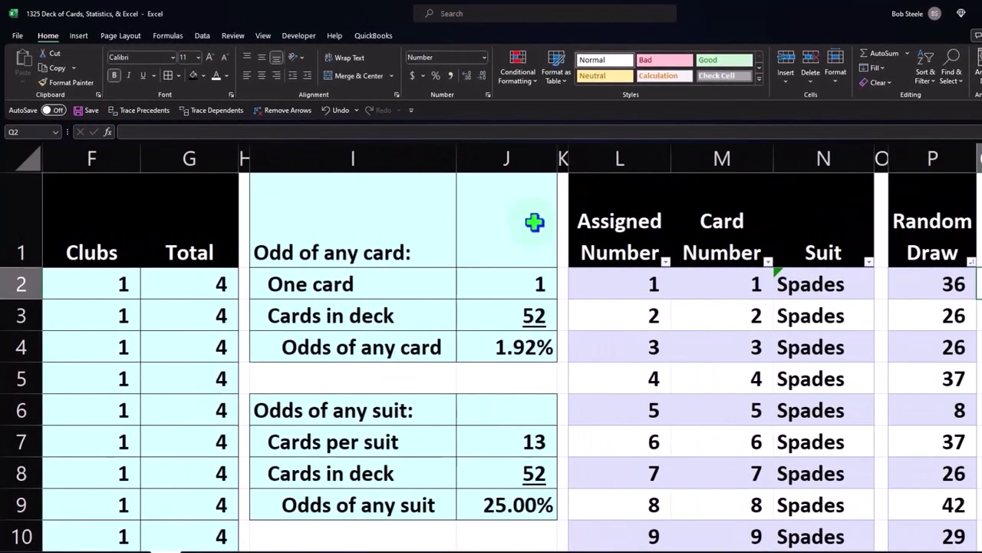
{"action": "left_click", "coordinate": [638, 158]}
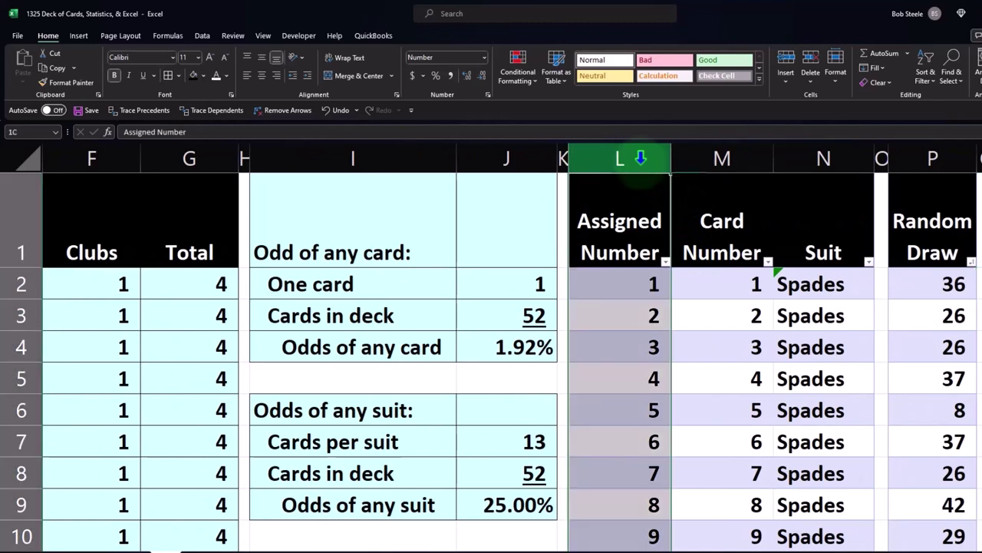
{"action": "left_click_drag", "start_coordinate": [640, 159], "coordinate": [777, 158]}
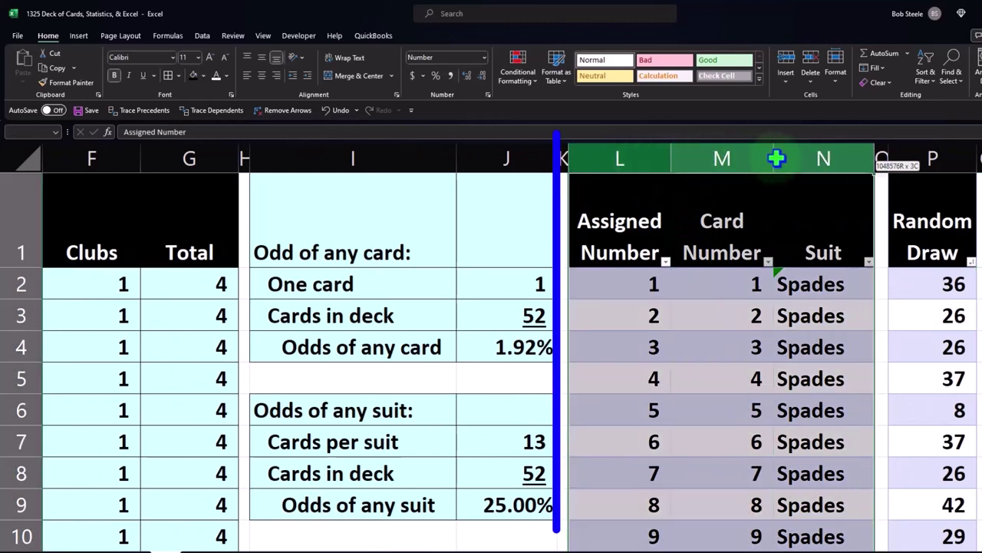
{"action": "left_click", "coordinate": [686, 208]}
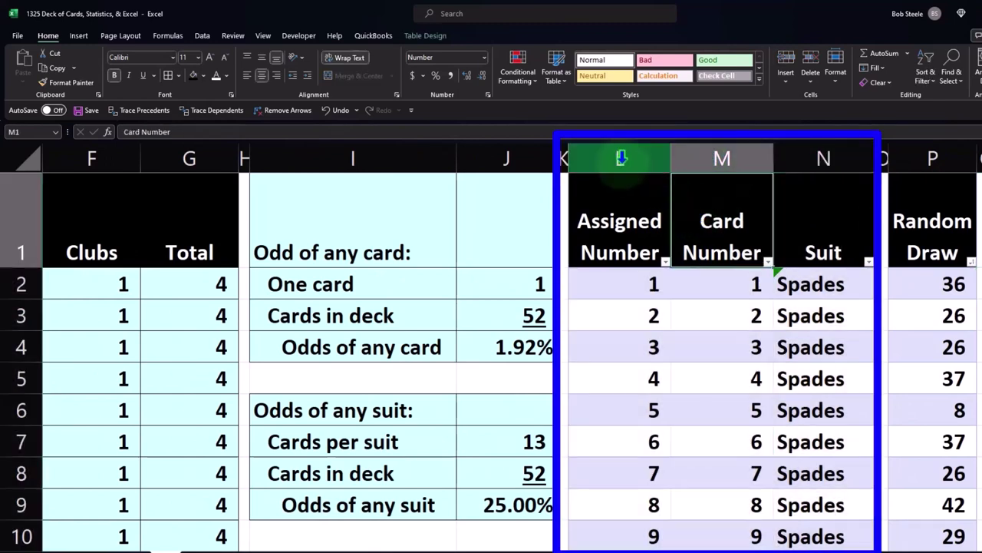
{"action": "left_click_drag", "start_coordinate": [622, 158], "coordinate": [773, 158]}
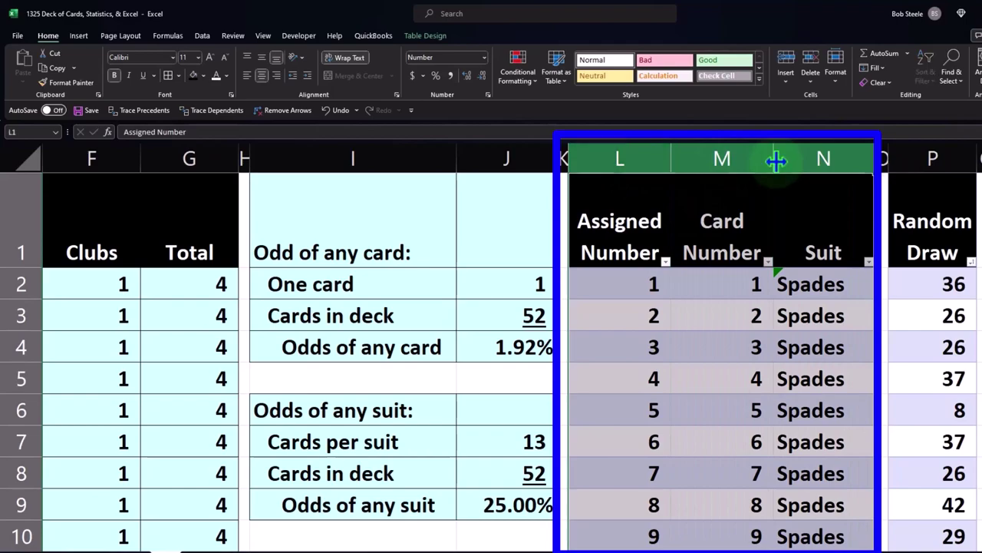
{"action": "left_click", "coordinate": [863, 232]}
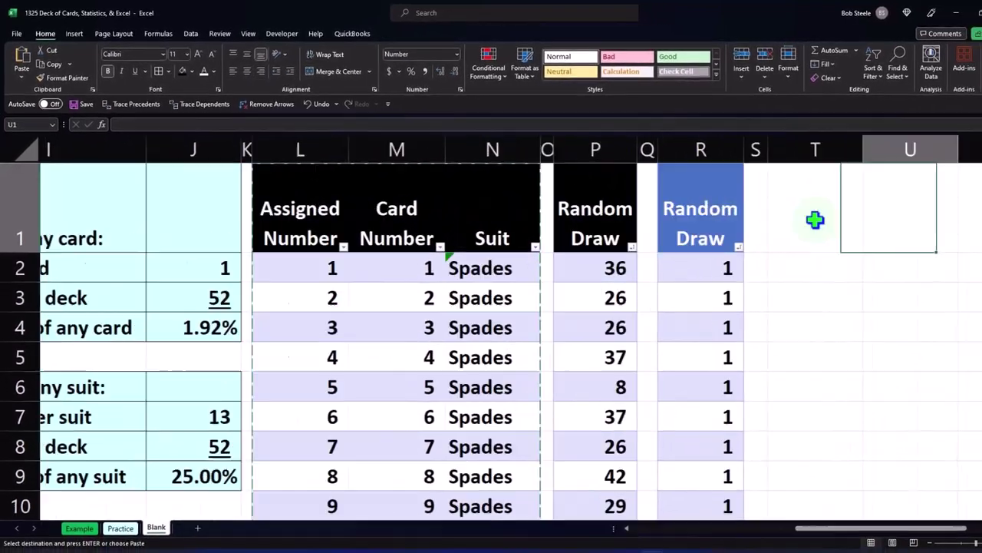
{"action": "scroll", "coordinate": [813, 219], "scroll_direction": "right", "scroll_amount": 3}
{"action": "left_click", "coordinate": [480, 186]}
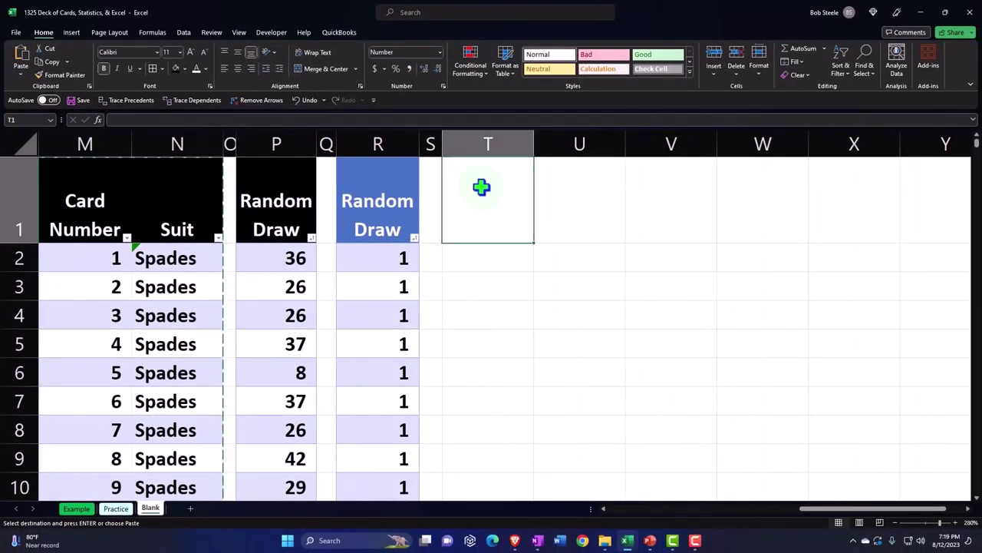
{"action": "key", "text": "ctrl+v"}
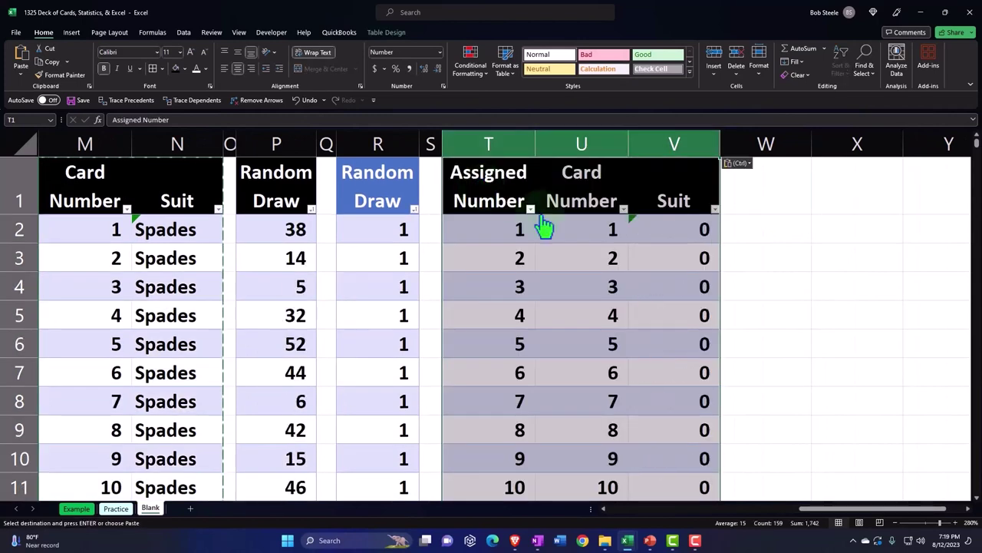
{"action": "left_click", "coordinate": [677, 229]}
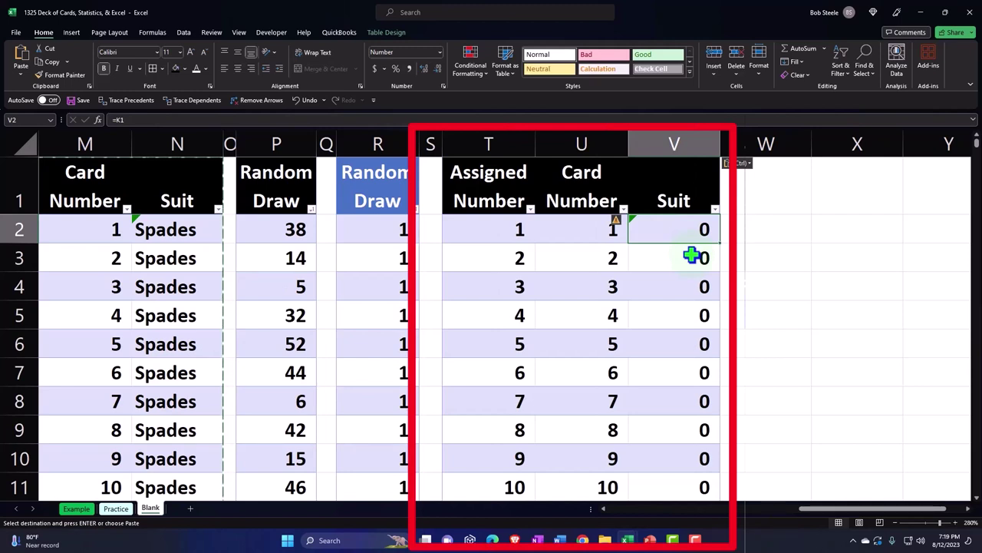
{"action": "type", "text": "Spadeds"}
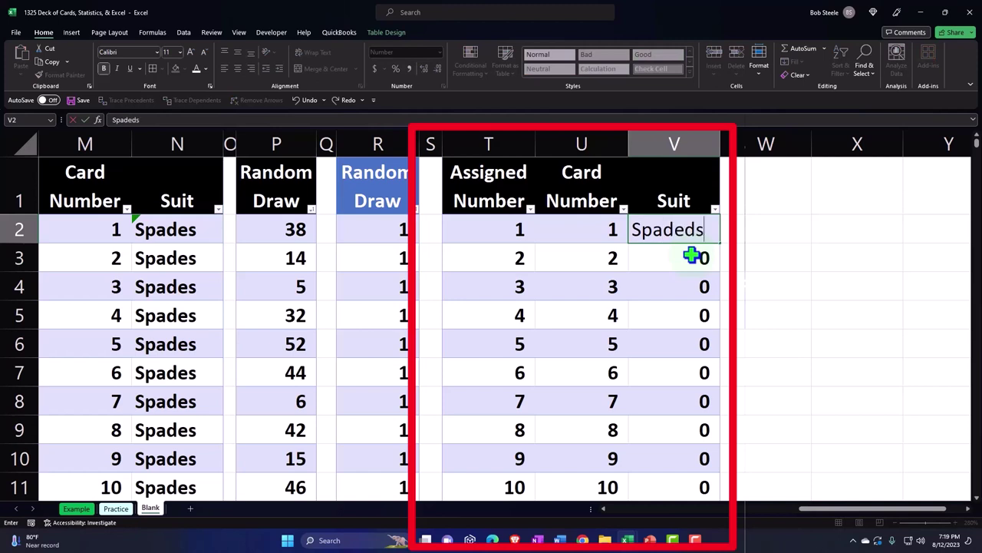
{"action": "key", "text": "BackSpace"}
{"action": "key", "text": "BackSpace"}
{"action": "key", "text": "BackSpace"}
{"action": "key", "text": "BackSpace"}
{"action": "key", "text": "BackSpace"}
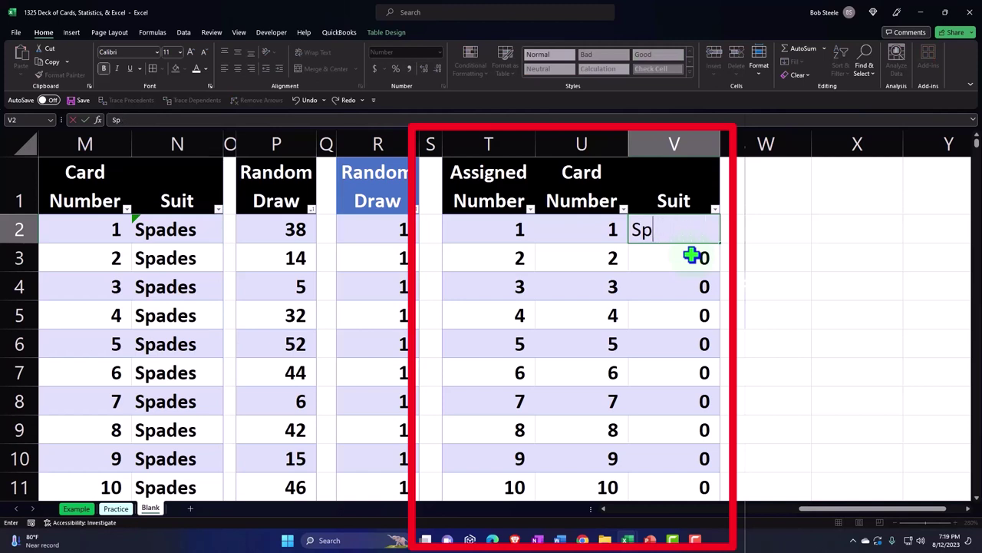
{"action": "key", "text": "BackSpace"}
{"action": "key", "text": "BackSpace"}
{"action": "key", "text": "Return"}
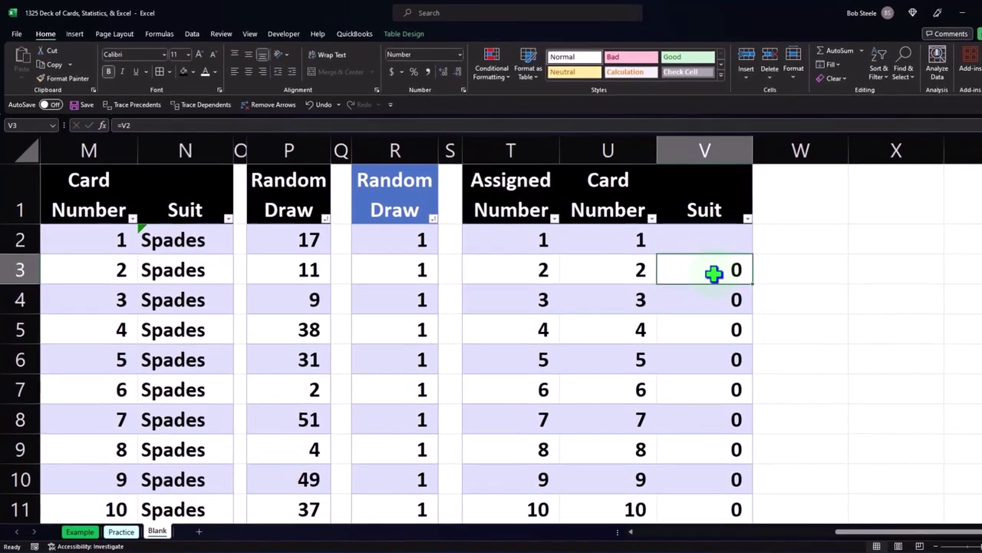
Copy the suits from column N and paste them as values into the copied table's Suit column starting at V2.
{"action": "key", "text": "Left"}
{"action": "key", "text": "Left"}
{"action": "key", "text": "Left"}
{"action": "key", "text": "Left"}
{"action": "key", "text": "Left"}
{"action": "key", "text": "Left"}
{"action": "key", "text": "Left"}
{"action": "key", "text": "Left"}
{"action": "key", "text": "Left"}
{"action": "key", "text": "Left"}
{"action": "key", "text": "Left"}
{"action": "key", "text": "Left"}
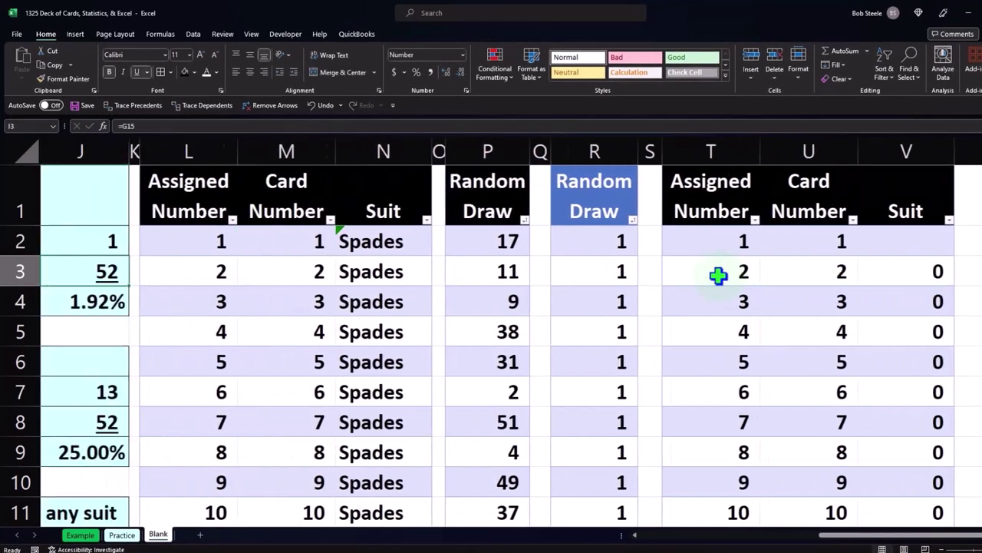
{"action": "key", "text": "Left"}
{"action": "key", "text": "Left"}
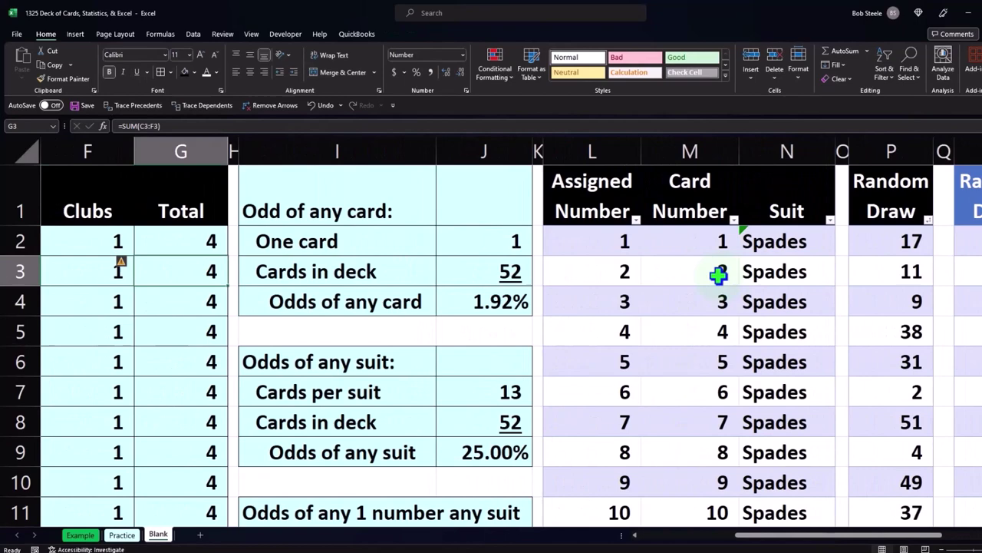
{"action": "left_click", "coordinate": [787, 170]}
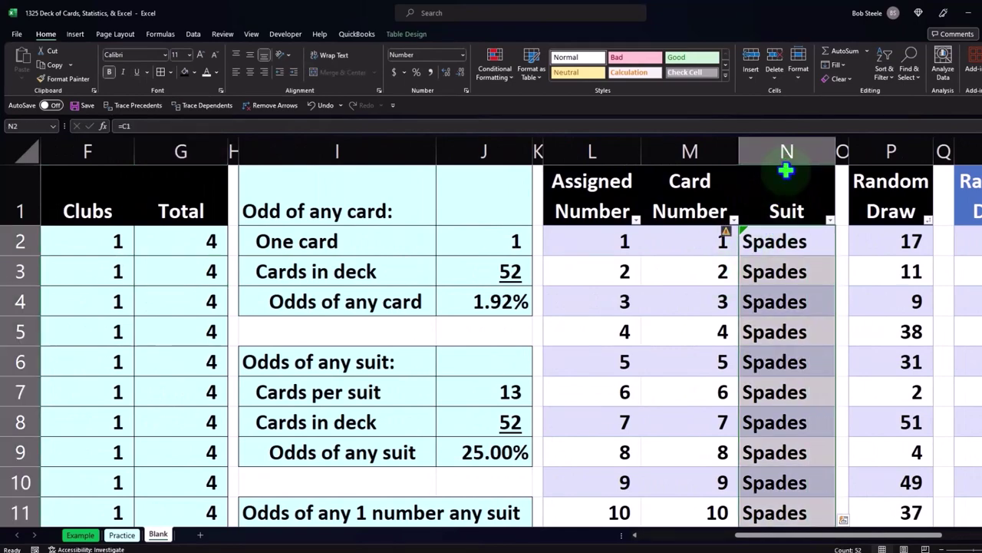
{"action": "key", "text": "ctrl+c"}
{"action": "left_click", "coordinate": [870, 242]}
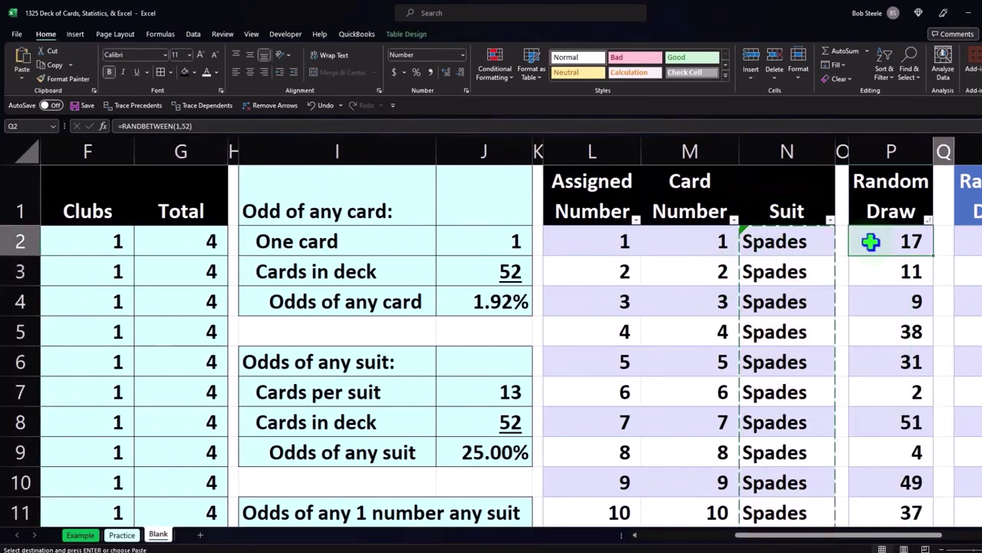
{"action": "key", "text": "Right"}
{"action": "key", "text": "Right"}
{"action": "key", "text": "Right"}
{"action": "key", "text": "Right"}
{"action": "key", "text": "Right"}
{"action": "key", "text": "Right"}
{"action": "key", "text": "Right"}
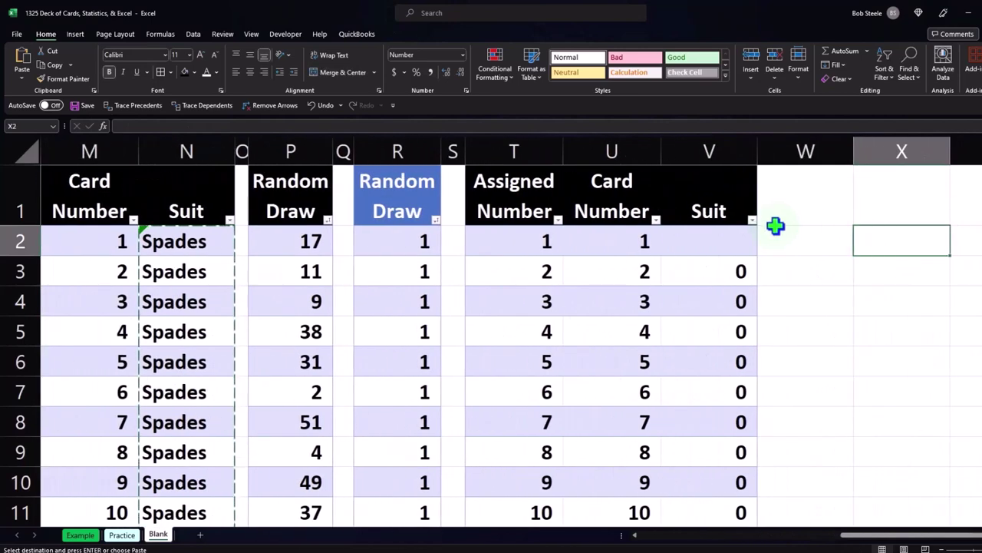
{"action": "left_click", "coordinate": [716, 244]}
{"action": "right_click", "coordinate": [717, 244]}
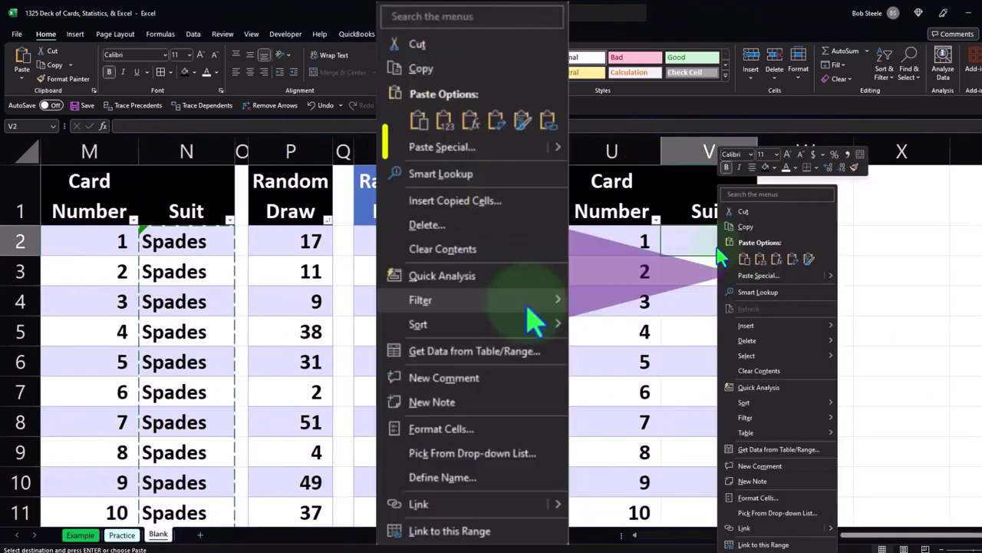
{"action": "left_click", "coordinate": [765, 260]}
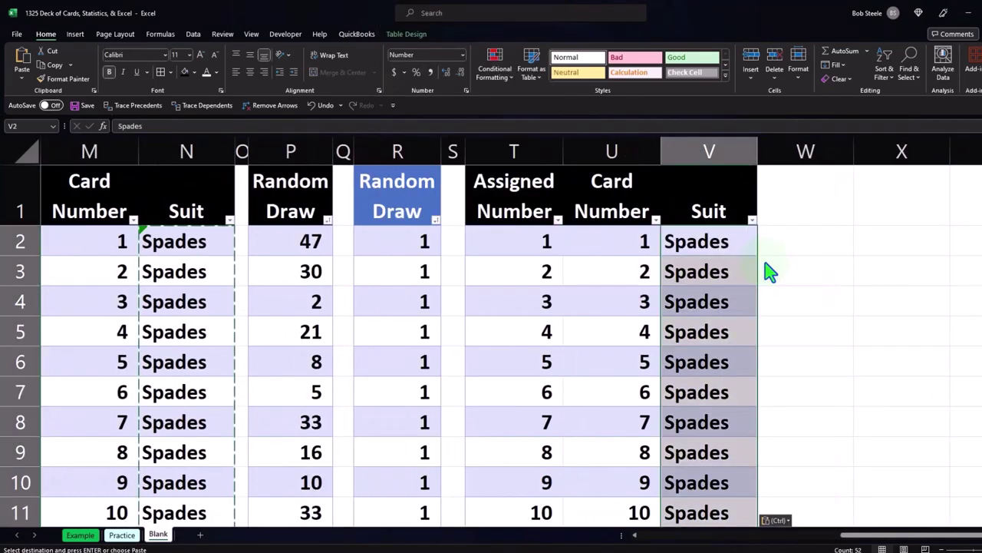
{"action": "double_click", "coordinate": [735, 270]}
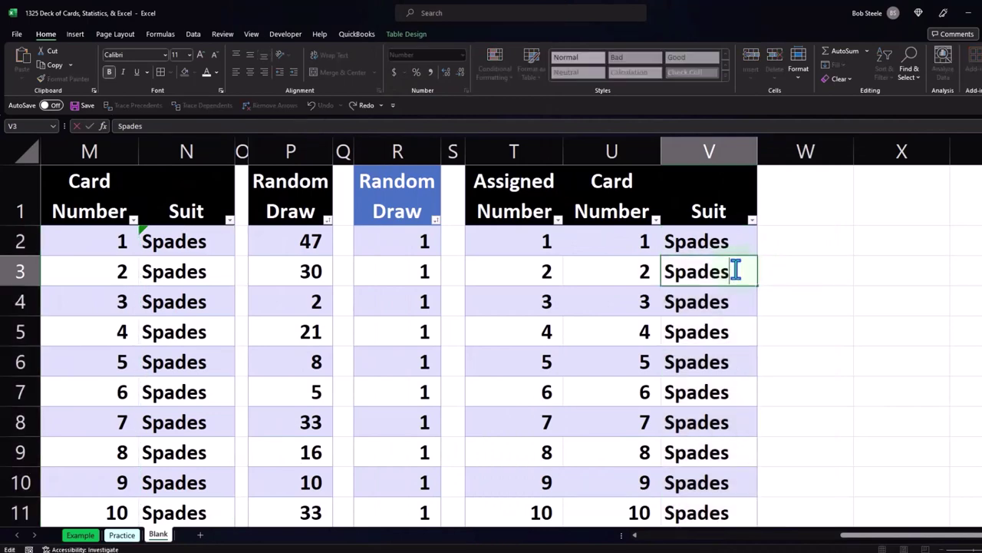
{"action": "key", "text": "Return"}
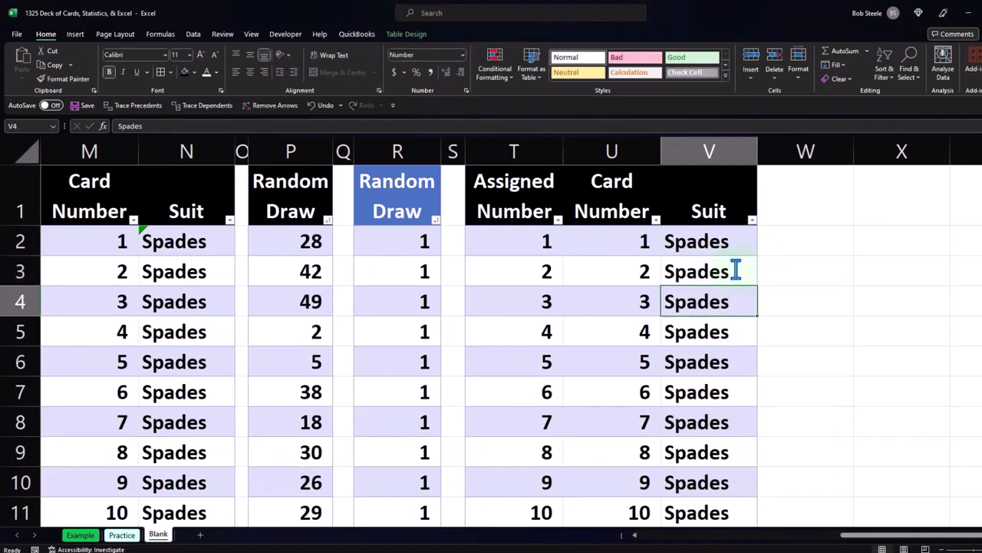
Extend the copied card table with a new column headed Results in W1.
{"action": "left_click", "coordinate": [785, 207]}
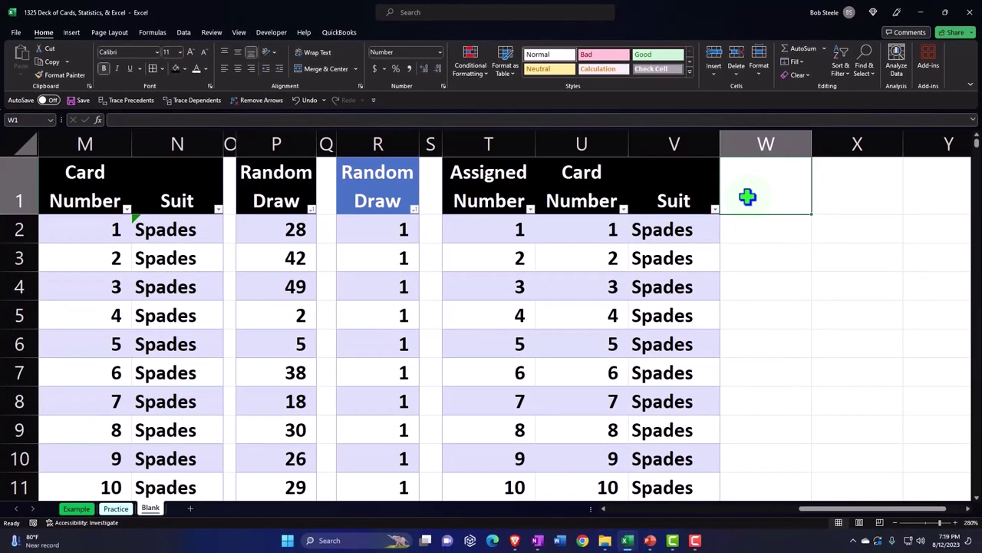
{"action": "type", "text": "Results"}
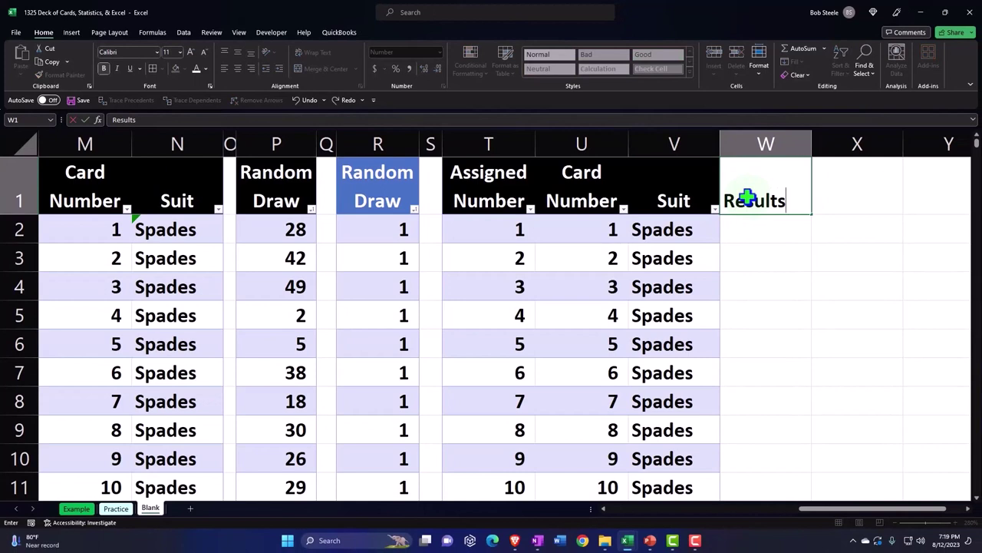
{"action": "key", "text": "Return"}
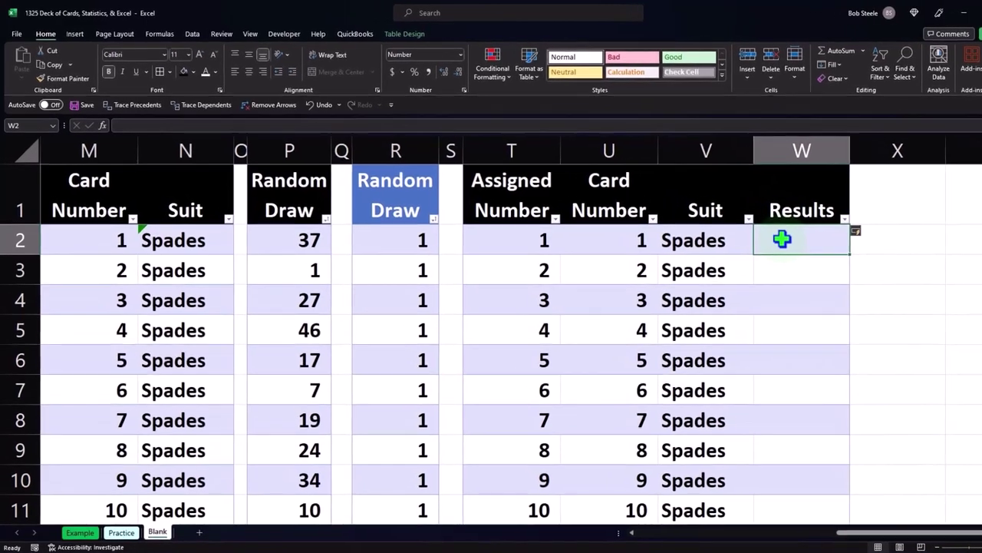
In W2, enter a COUNTIF formula counting the row's Assigned Number in the hard-coded Random Draw column, =COUNTIF(Table21[Random Draw],[@[Assigned Number]]).
{"action": "left_click", "coordinate": [528, 250]}
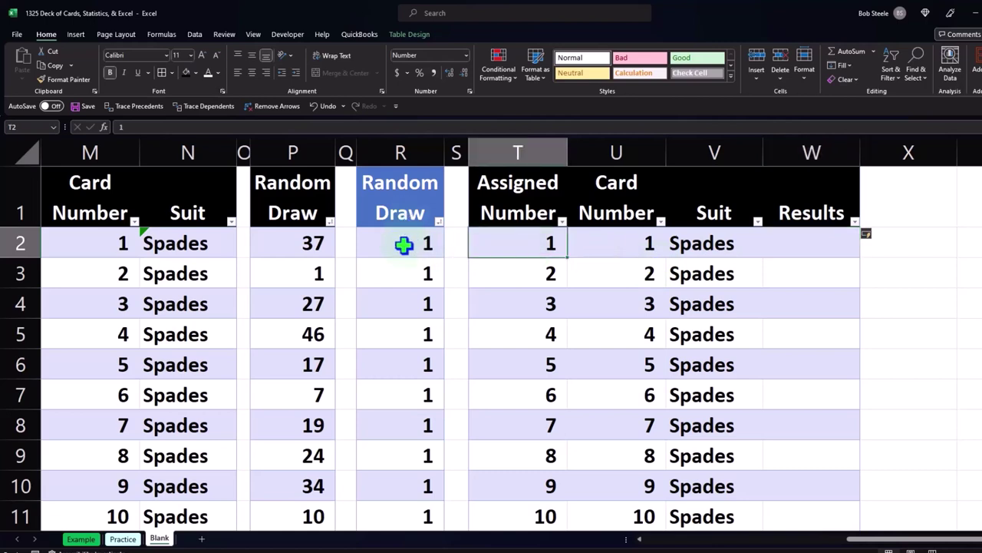
{"action": "left_click", "coordinate": [787, 234]}
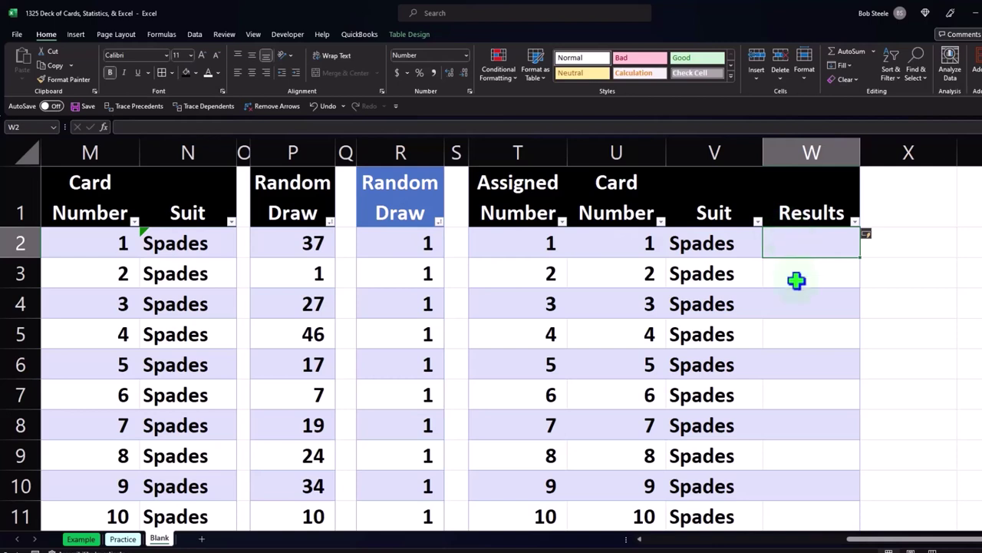
{"action": "type", "text": "=countif"}
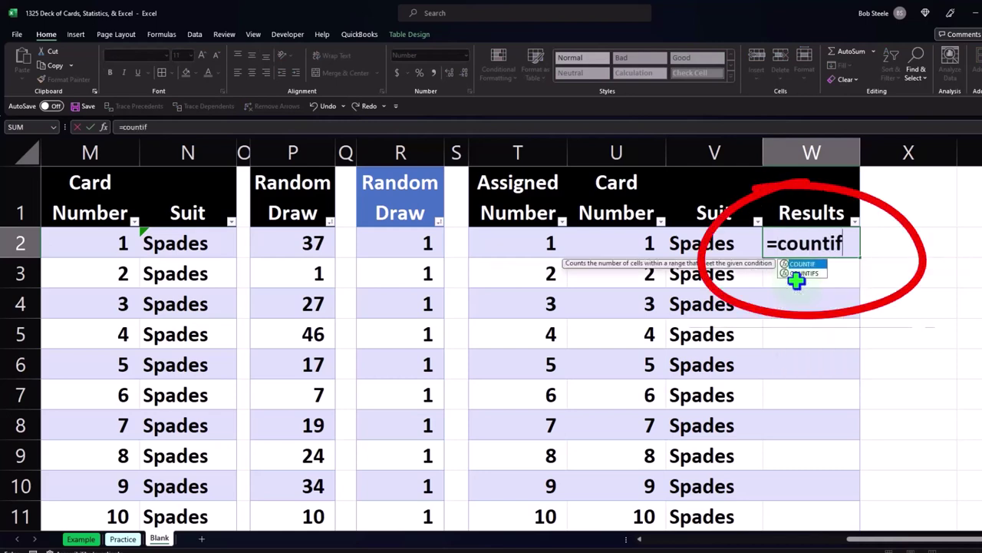
{"action": "type", "text": "("}
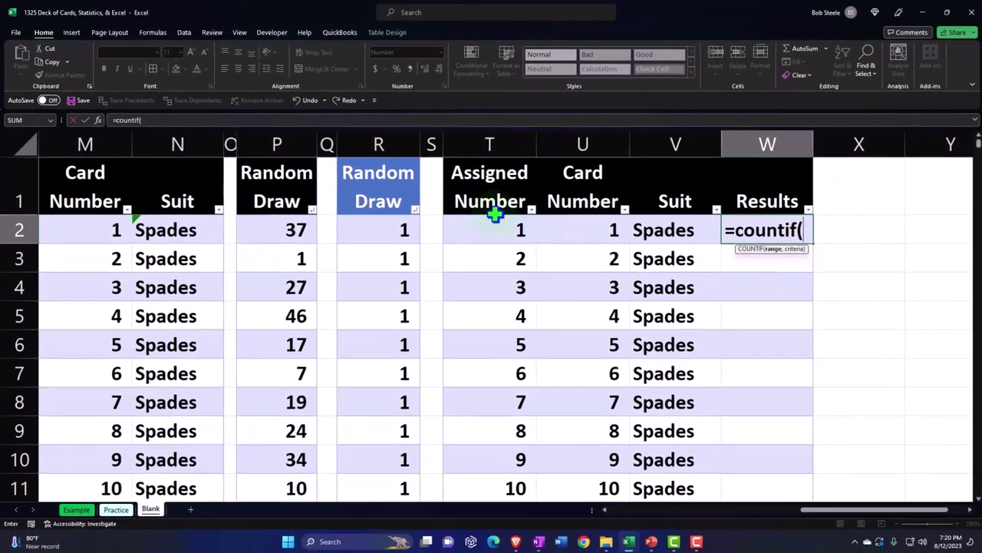
{"action": "left_click", "coordinate": [372, 158]}
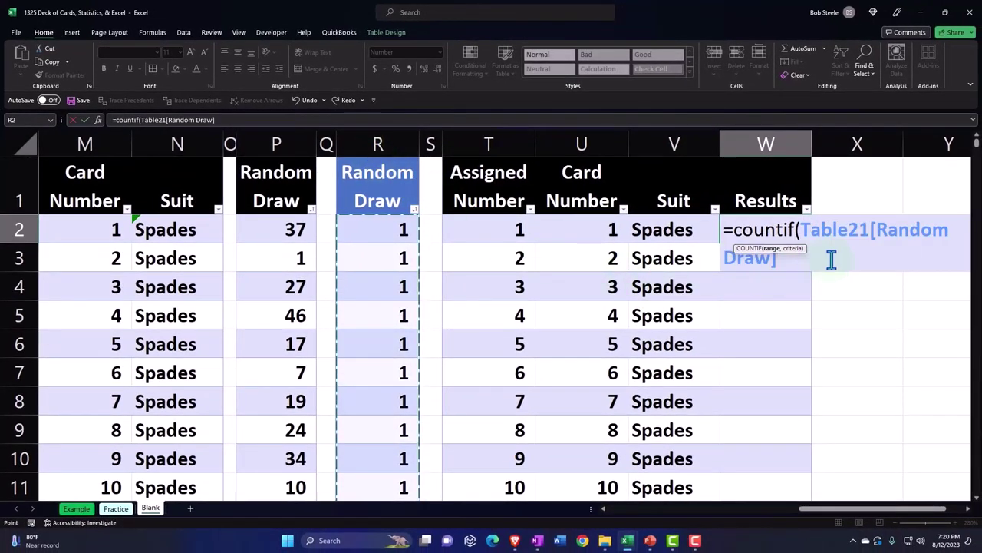
{"action": "type", "text": ","}
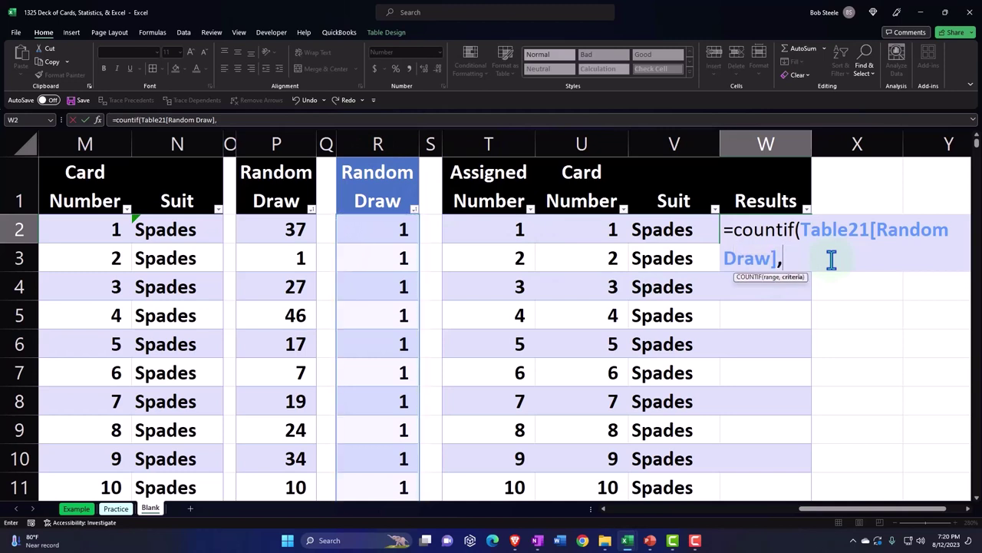
{"action": "left_click", "coordinate": [502, 230]}
{"action": "scroll", "coordinate": [561, 253], "scroll_direction": "down", "scroll_amount": 3}
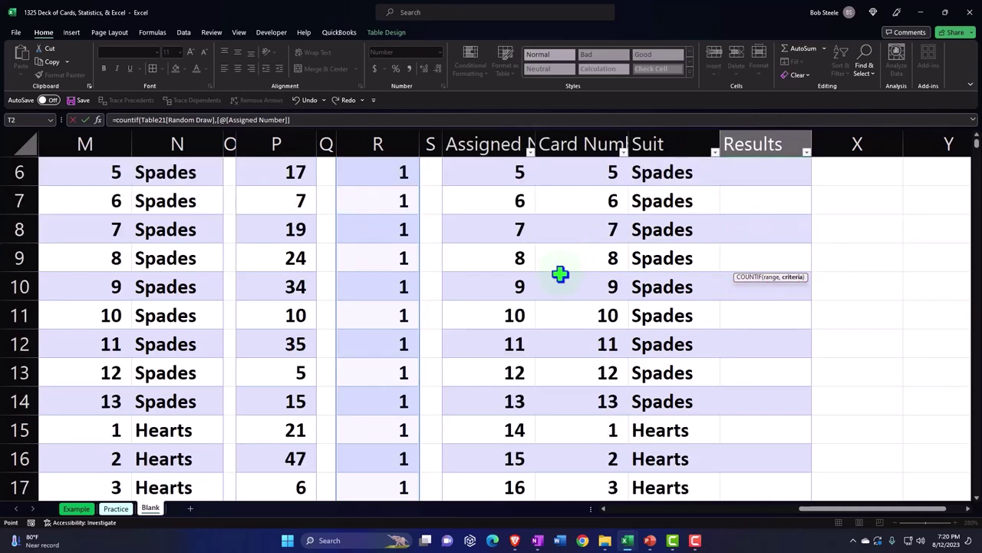
{"action": "scroll", "coordinate": [576, 330], "scroll_direction": "up", "scroll_amount": 3}
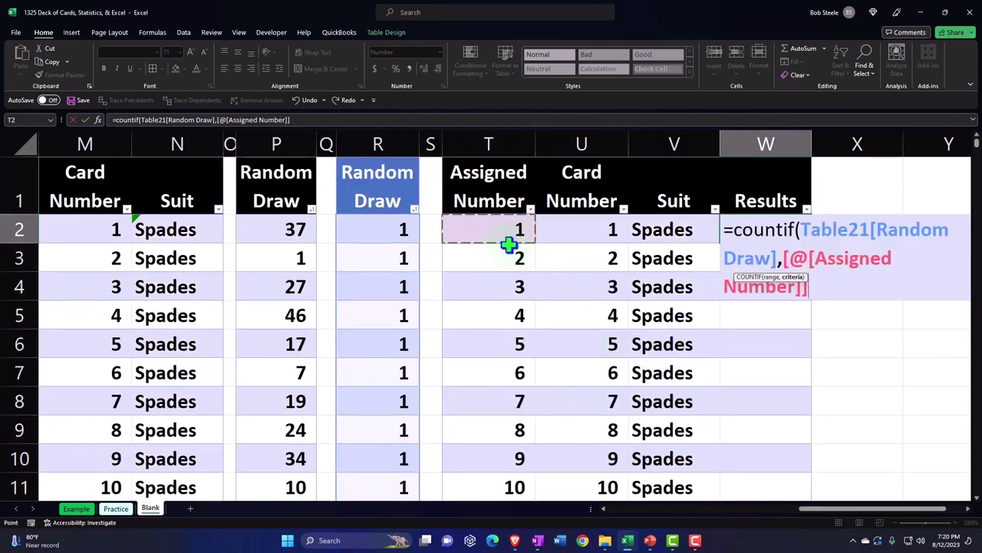
{"action": "type", "text": ")"}
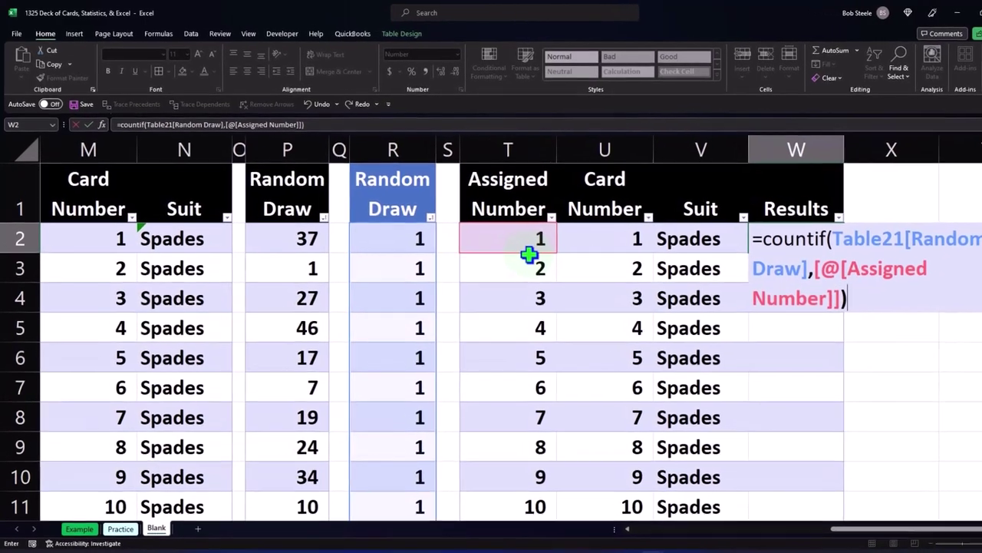
{"action": "key", "text": "Return"}
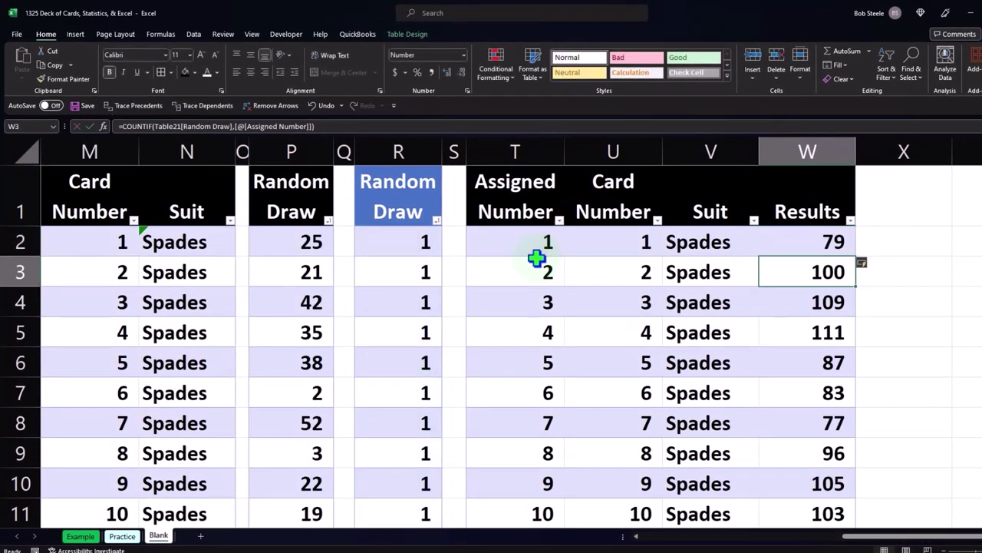
Examine the COUNTIF formulas in W3:W5 and the draw counts per card down the Results column.
{"action": "double_click", "coordinate": [818, 276]}
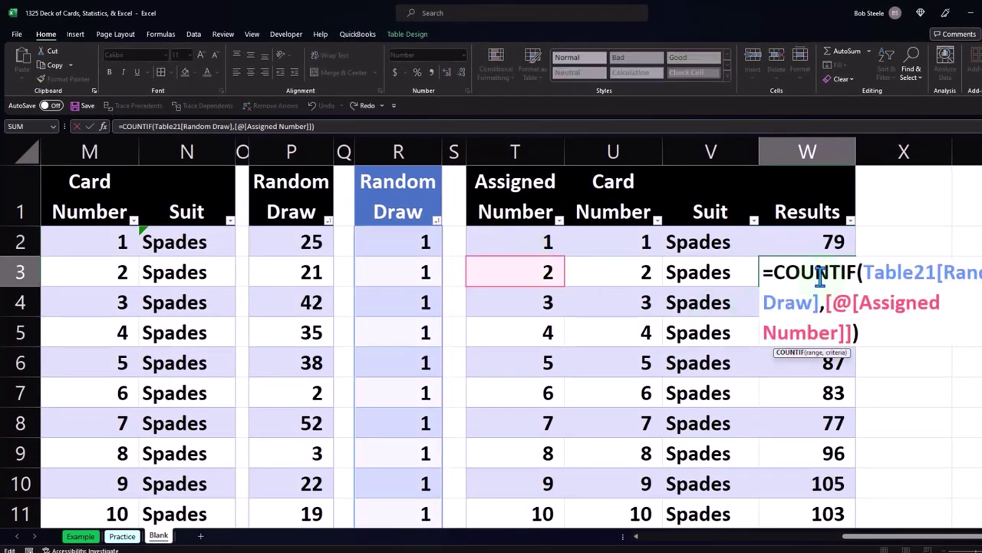
{"action": "key", "text": "Return"}
{"action": "double_click", "coordinate": [827, 313]}
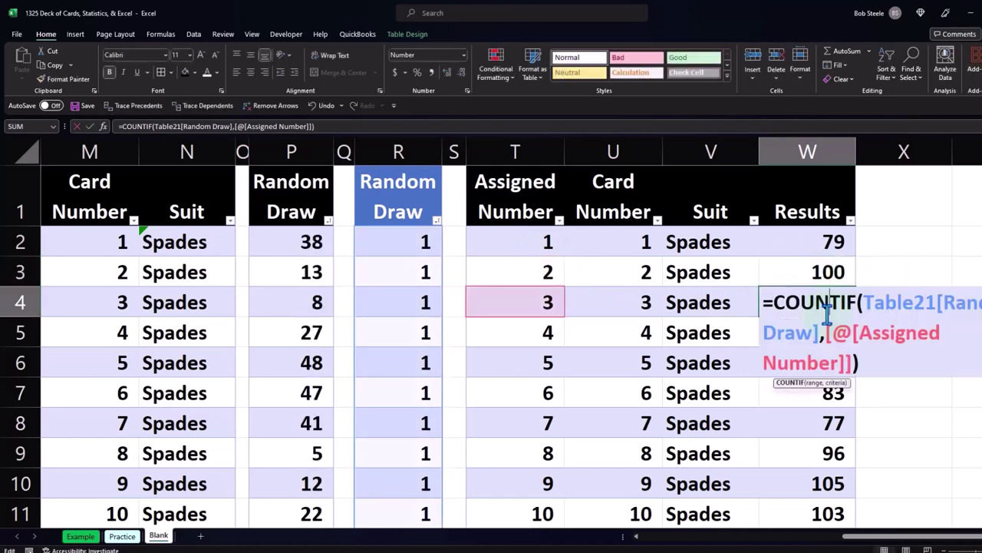
{"action": "key", "text": "Return"}
{"action": "double_click", "coordinate": [823, 326]}
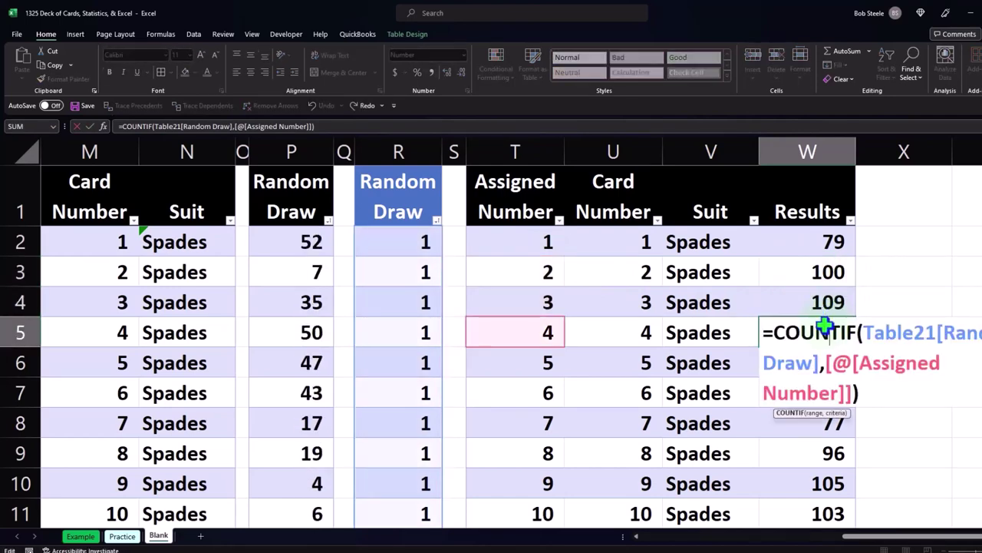
{"action": "key", "text": "Return"}
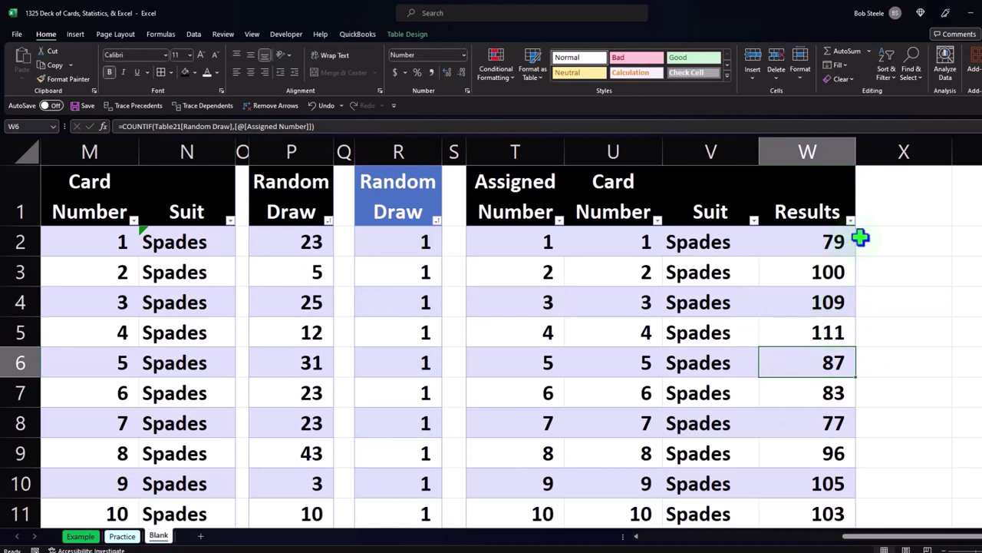
{"action": "left_click", "coordinate": [832, 251]}
{"action": "left_click", "coordinate": [829, 272]}
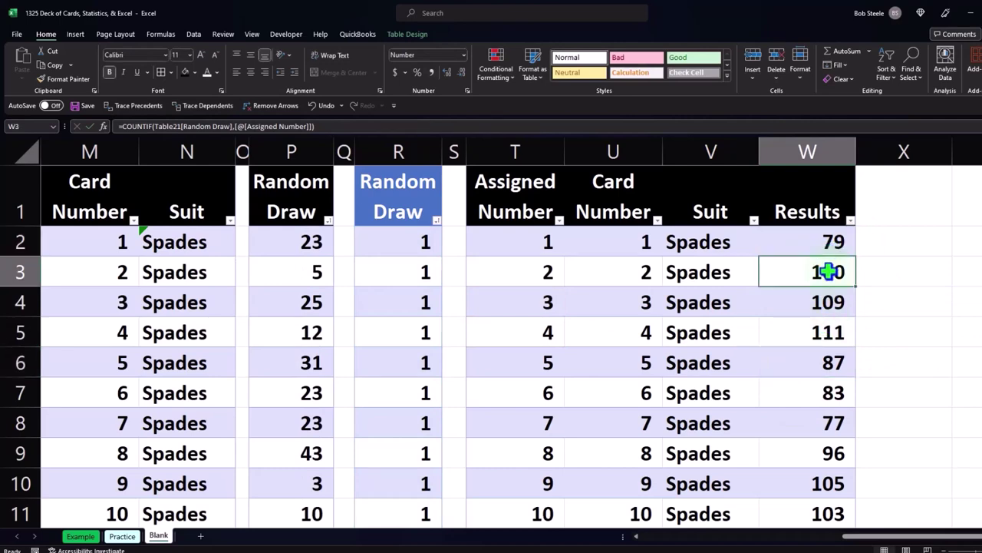
{"action": "scroll", "coordinate": [828, 272], "scroll_direction": "down", "scroll_amount": 2}
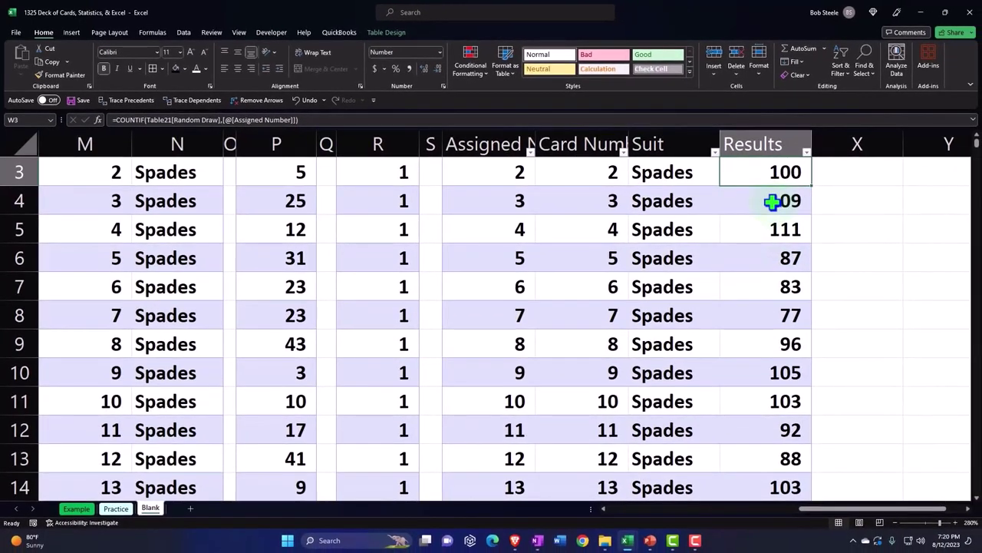
{"action": "left_click", "coordinate": [772, 201]}
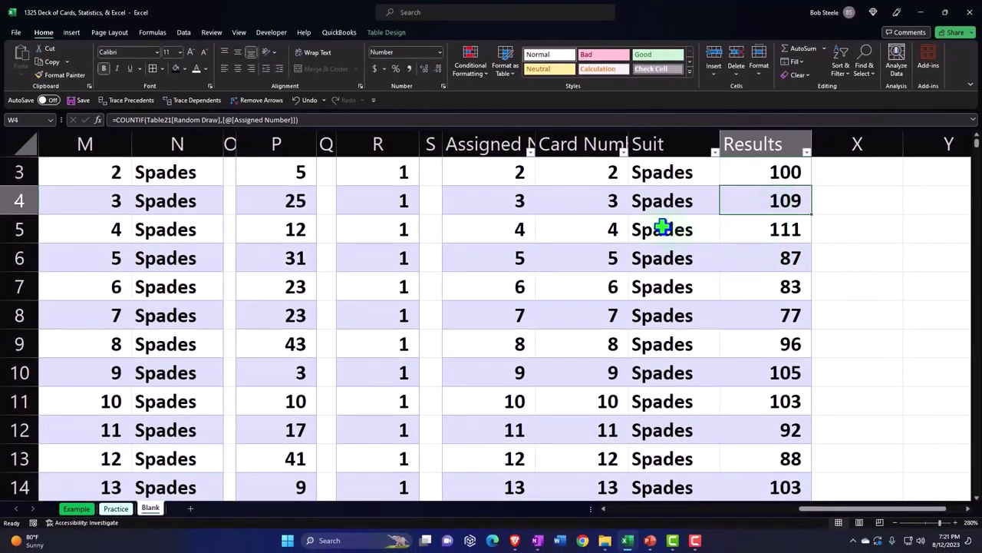
{"action": "scroll", "coordinate": [728, 329], "scroll_direction": "down", "scroll_amount": 6}
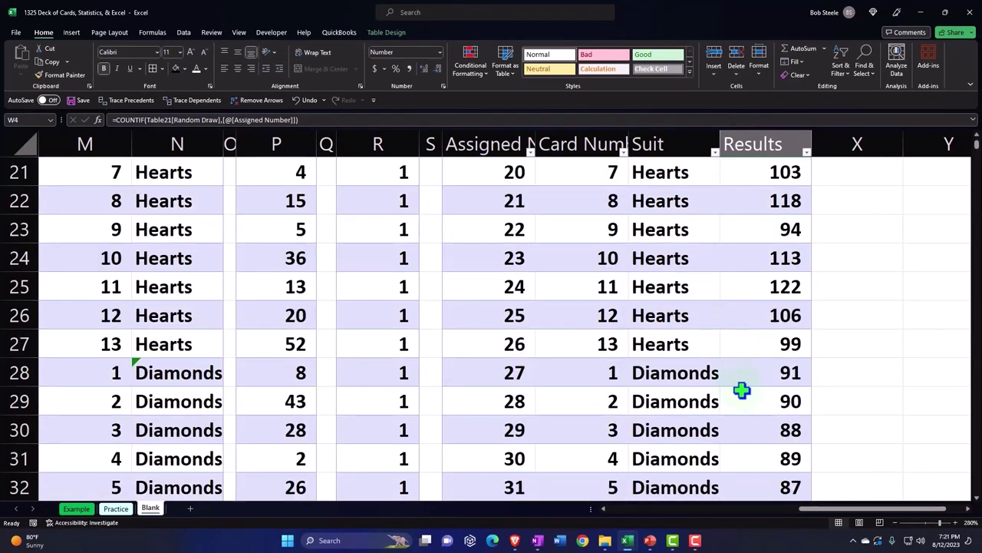
{"action": "left_click", "coordinate": [752, 409]}
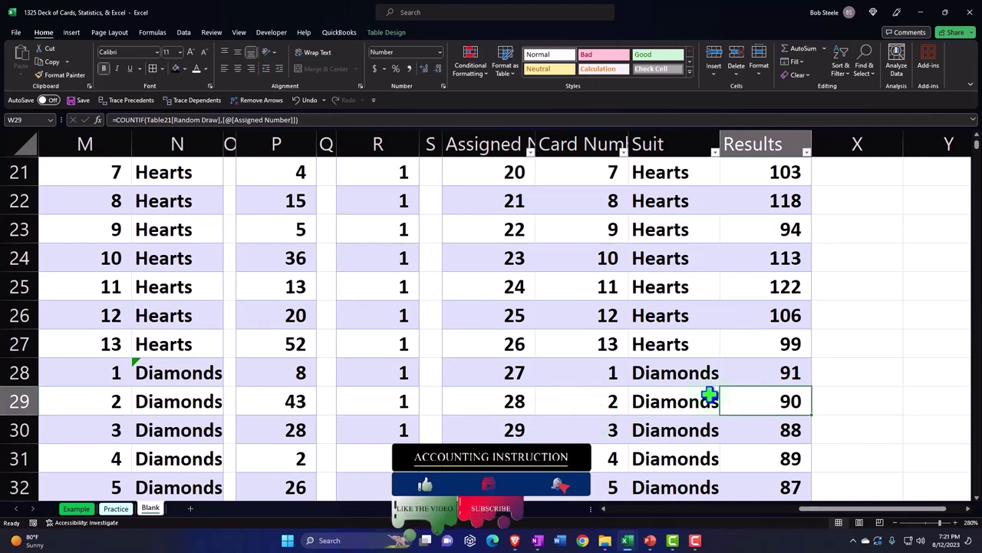
Add a total row to the copied card table that sums the Results column in W54.
{"action": "scroll", "coordinate": [709, 395], "scroll_direction": "down", "scroll_amount": 11}
{"action": "scroll", "coordinate": [710, 394], "scroll_direction": "up", "scroll_amount": 2}
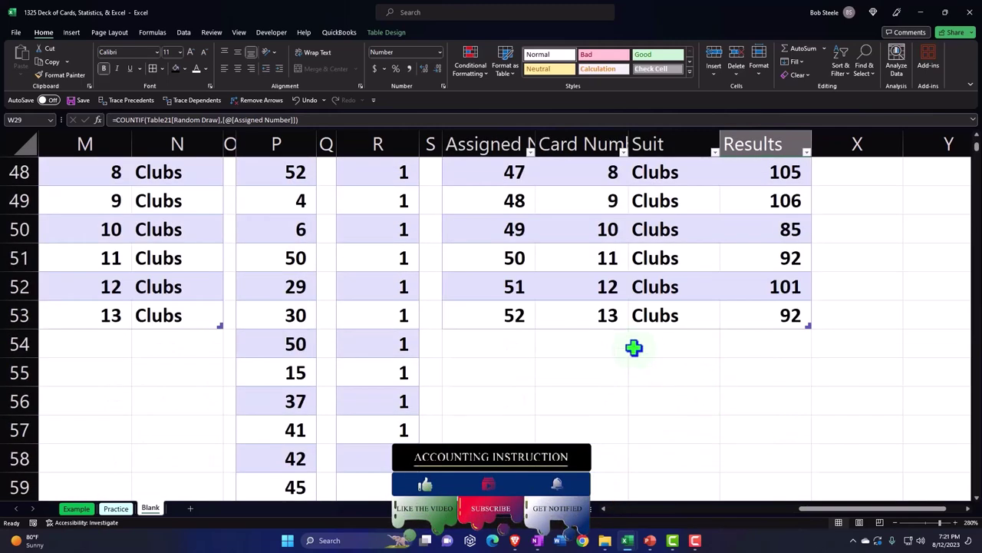
{"action": "left_click", "coordinate": [590, 317]}
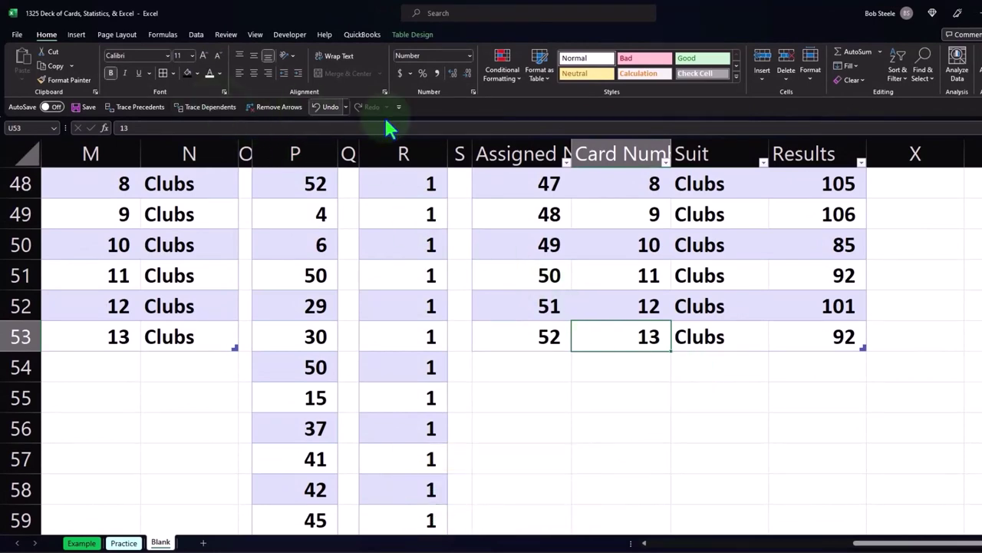
{"action": "left_click", "coordinate": [411, 37]}
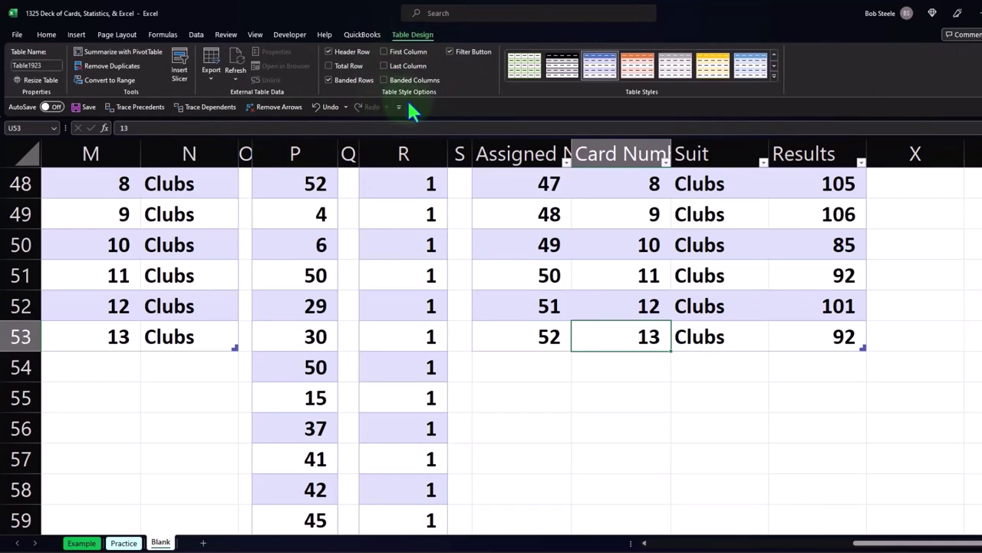
{"action": "left_click", "coordinate": [329, 66]}
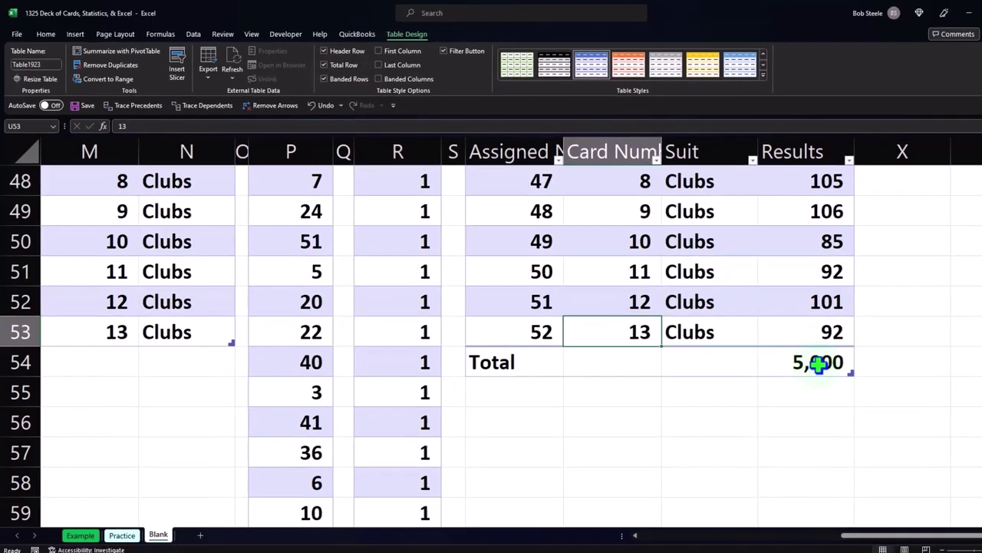
{"action": "left_click", "coordinate": [794, 352]}
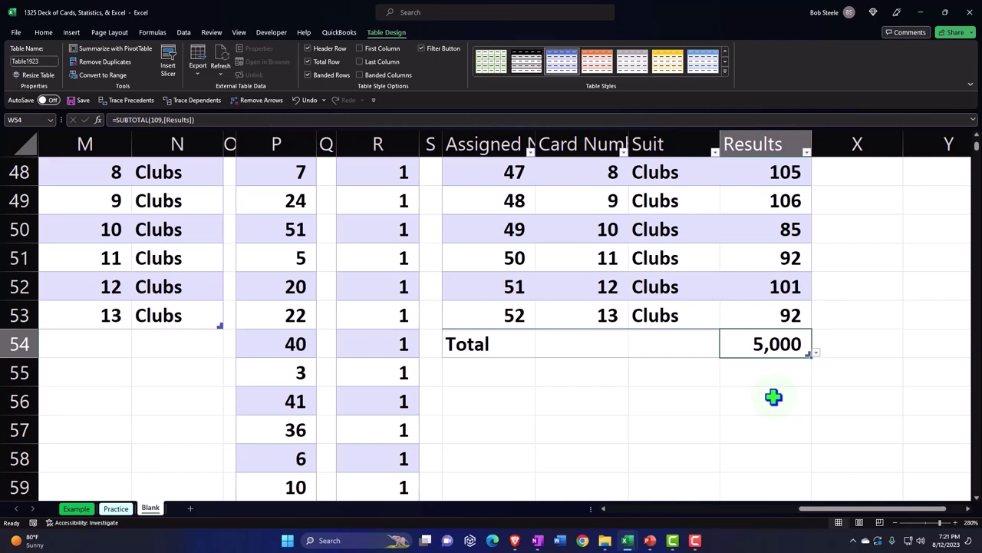
Extend the card table with a column headed % of Total in X1 and narrow column X slightly.
{"action": "scroll", "coordinate": [435, 335], "scroll_direction": "up", "scroll_amount": 16}
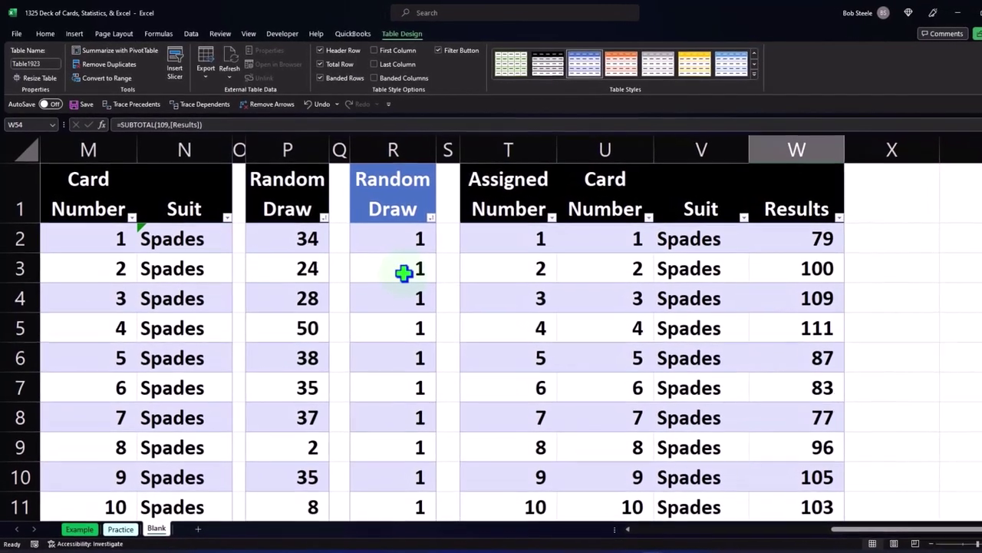
{"action": "left_click", "coordinate": [894, 185]}
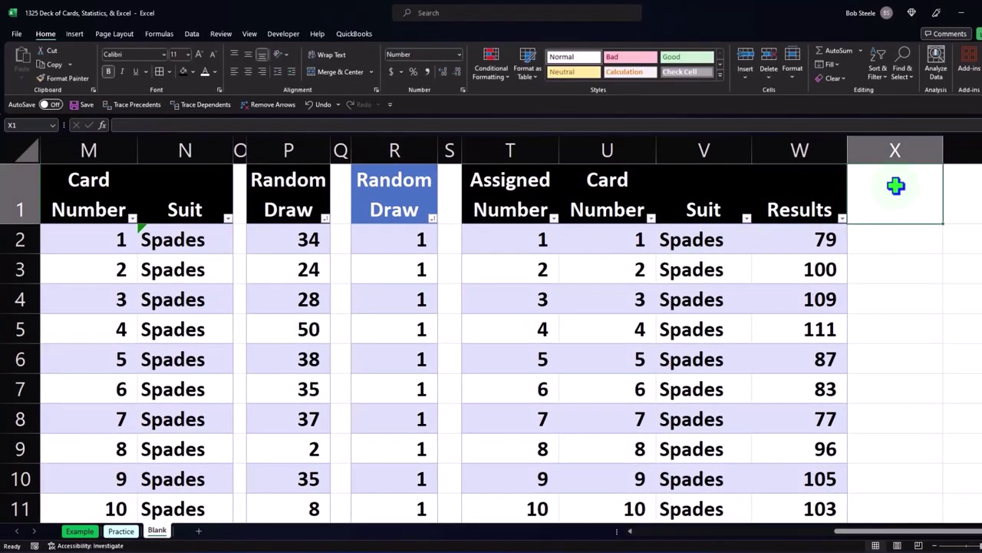
{"action": "type", "text": "&"}
{"action": "key", "text": "BackSpace"}
{"action": "type", "text": "% o"}
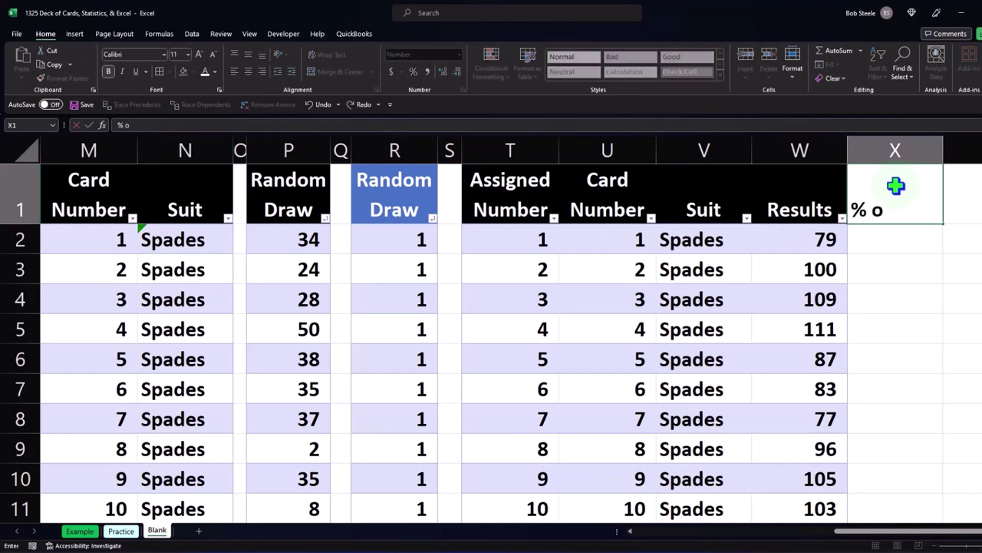
{"action": "type", "text": "f Total"}
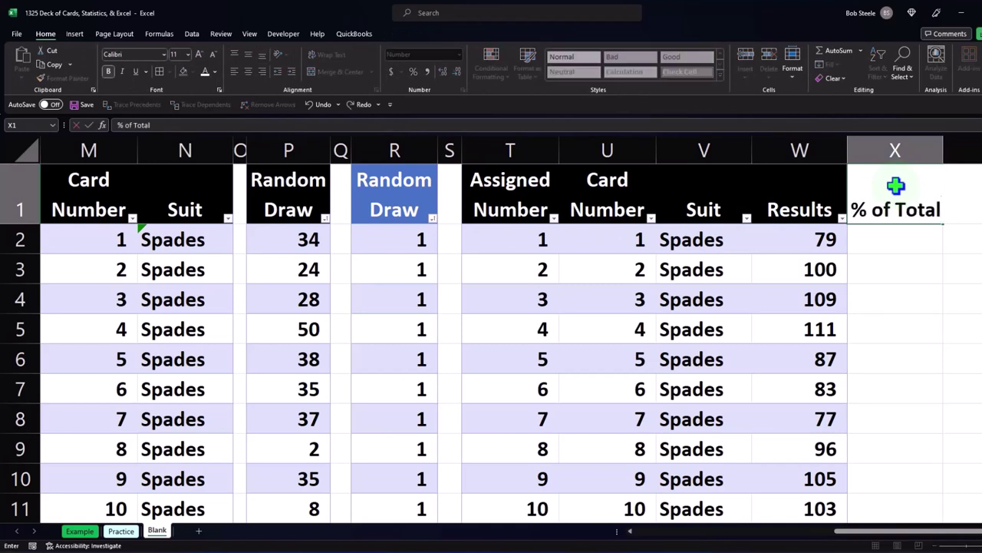
{"action": "key", "text": "Return"}
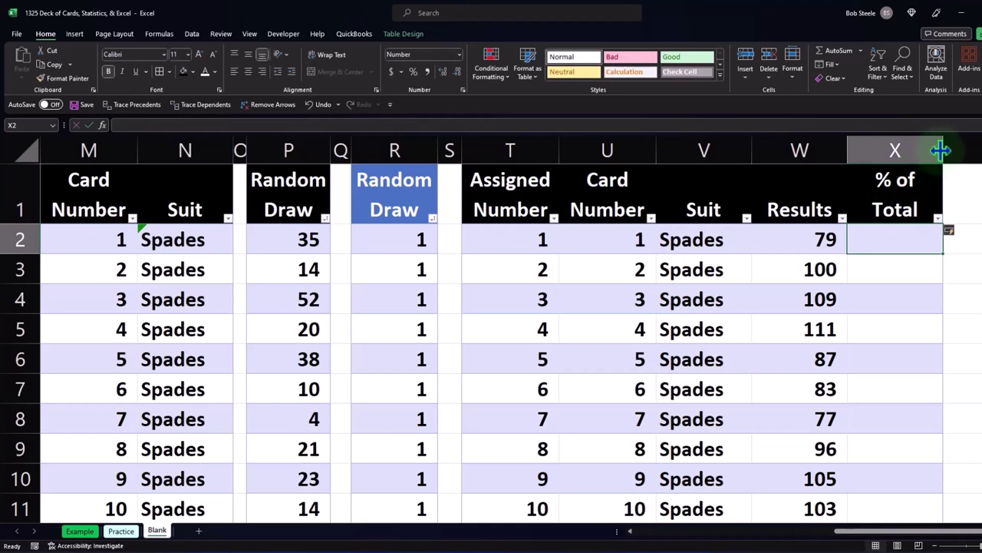
{"action": "left_click_drag", "start_coordinate": [942, 147], "coordinate": [928, 158]}
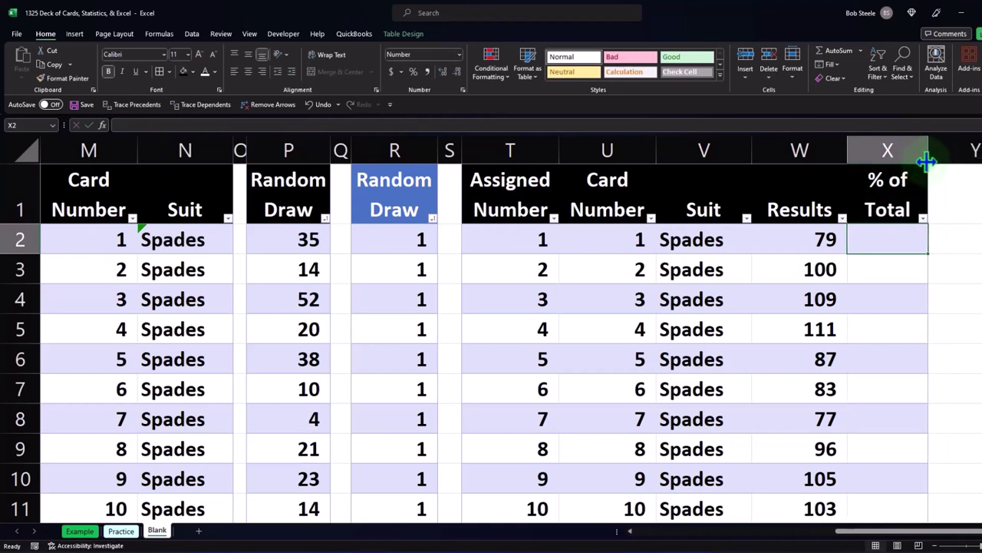
{"action": "type", "text": "="}
{"action": "key", "text": "Left"}
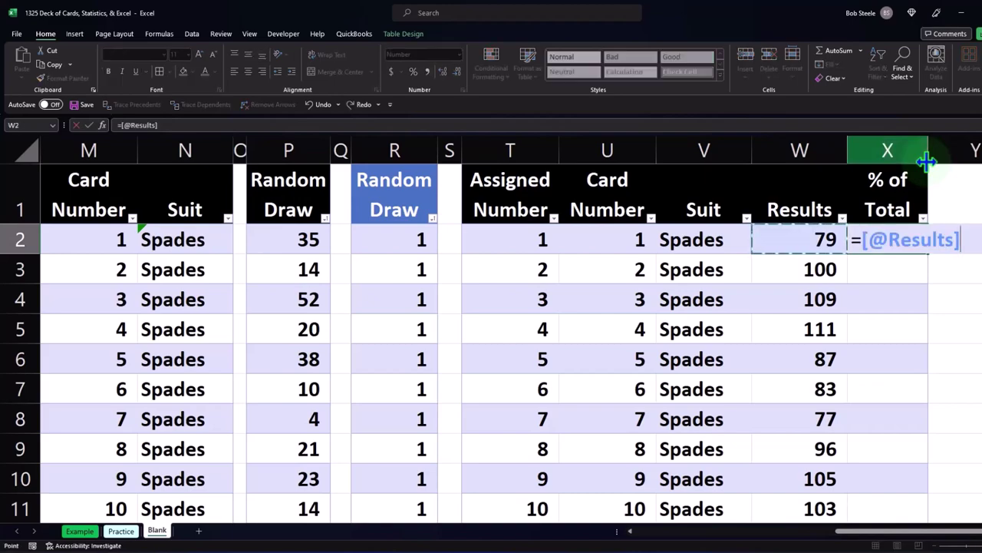
{"action": "type", "text": "/"}
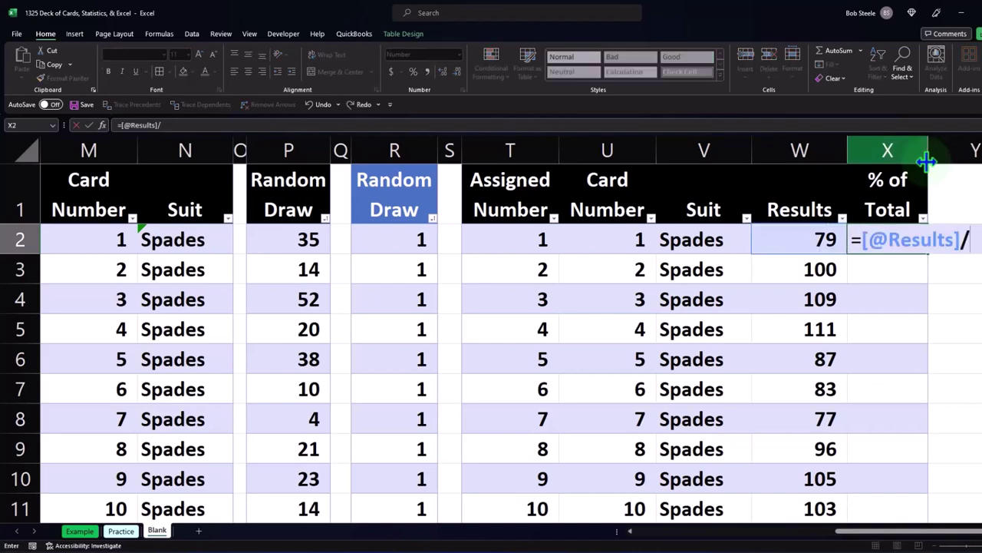
{"action": "scroll", "coordinate": [880, 323], "scroll_direction": "down", "scroll_amount": 13}
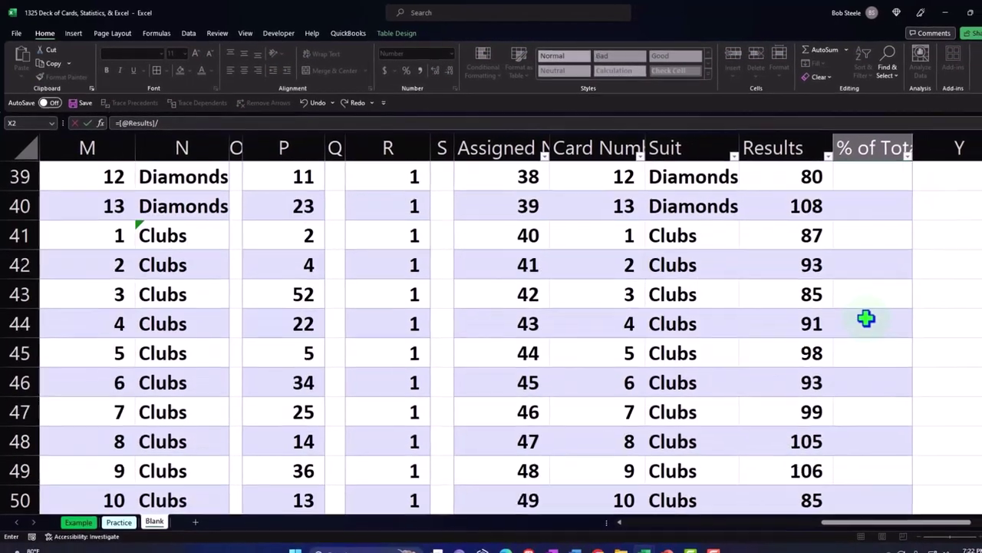
{"action": "scroll", "coordinate": [866, 319], "scroll_direction": "down", "scroll_amount": 4}
{"action": "left_click", "coordinate": [794, 270]}
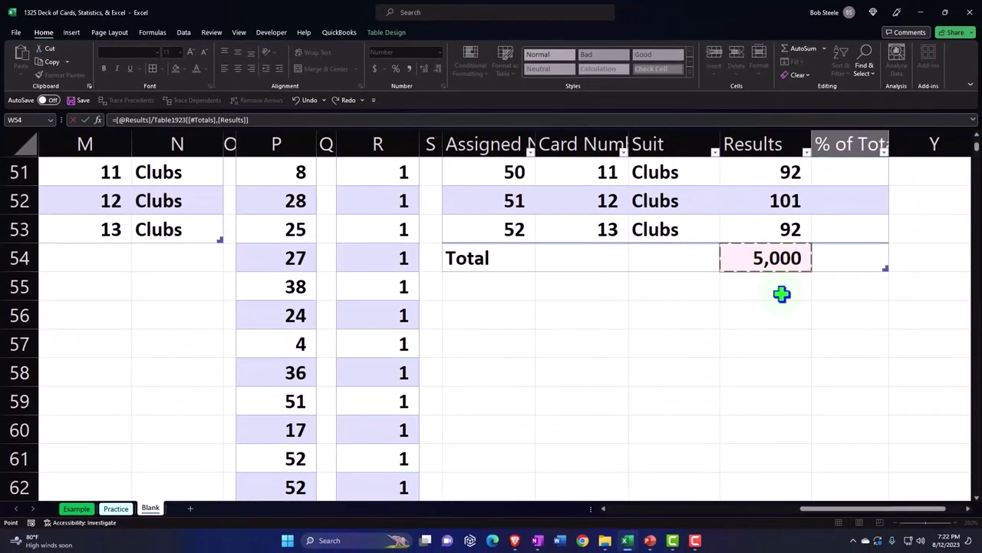
{"action": "key", "text": "Return"}
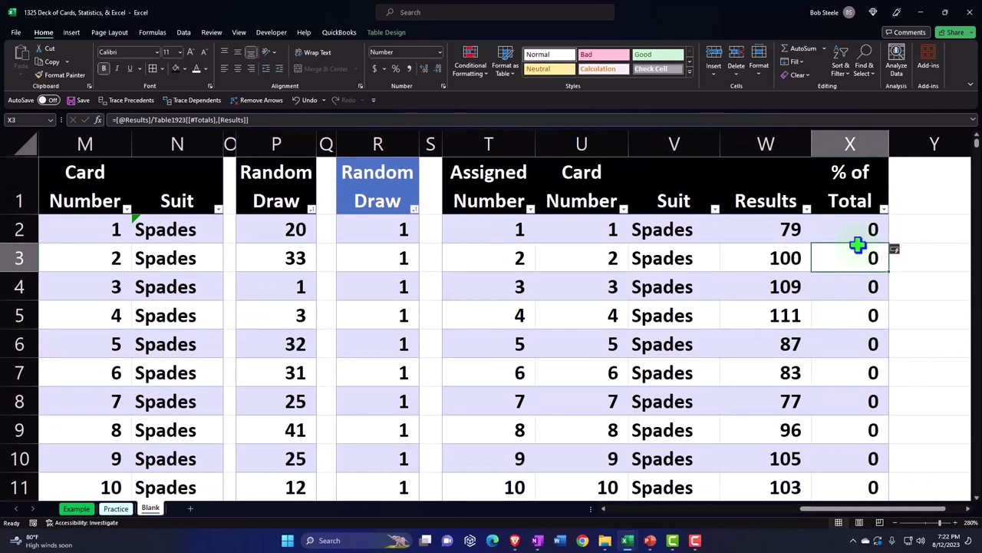
Format the % of Total column's data cells as percentages with two decimal places.
{"action": "left_click", "coordinate": [852, 159]}
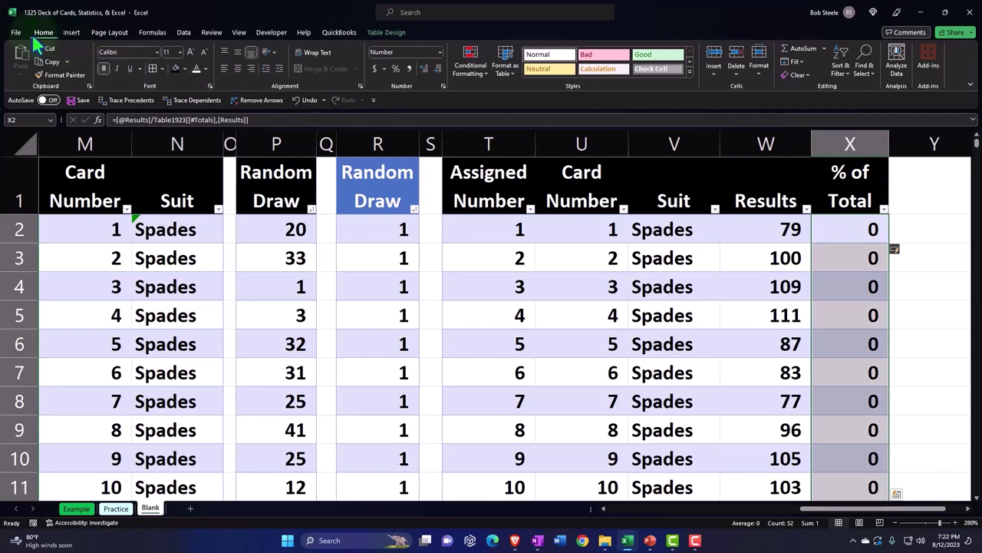
{"action": "left_click", "coordinate": [394, 69]}
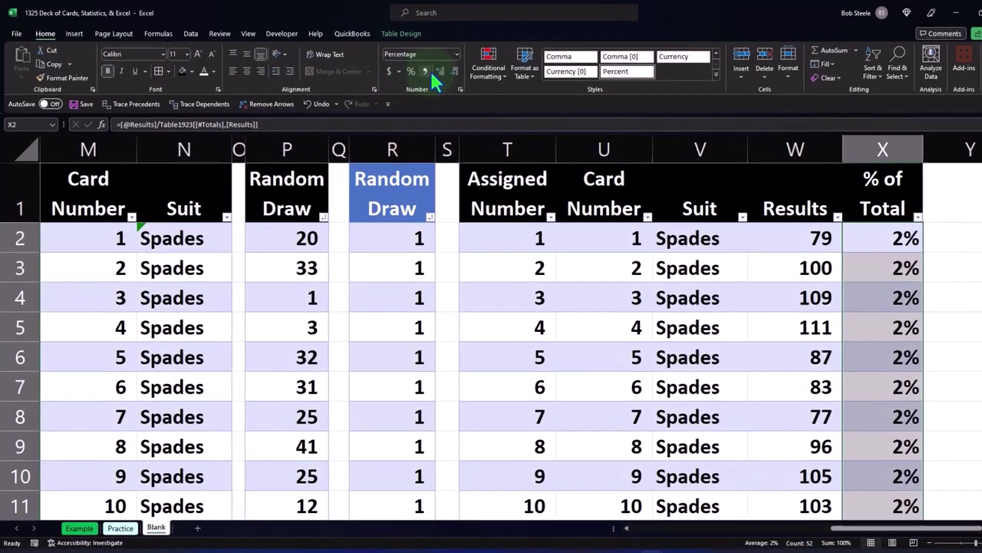
{"action": "left_click", "coordinate": [440, 69]}
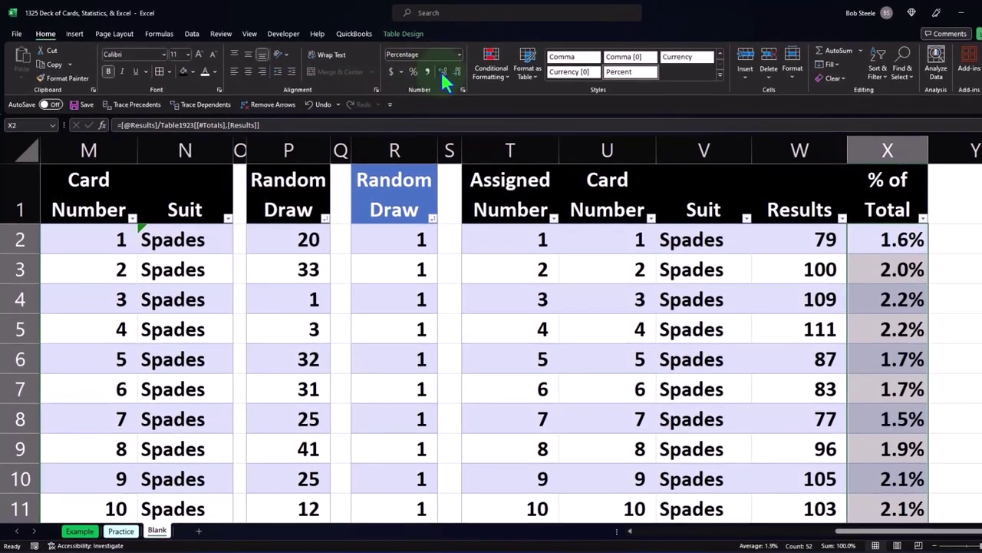
{"action": "left_click", "coordinate": [440, 70]}
Set the total row of the % of Total column in X54 to Sum and format it as a percentage.
{"action": "scroll", "coordinate": [840, 332], "scroll_direction": "down", "scroll_amount": 8}
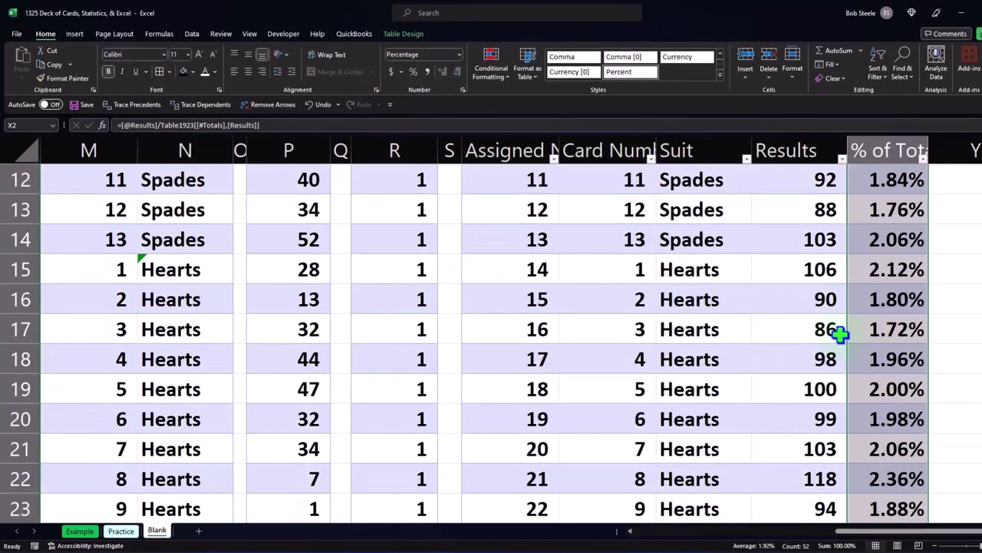
{"action": "scroll", "coordinate": [841, 334], "scroll_direction": "down", "scroll_amount": 5}
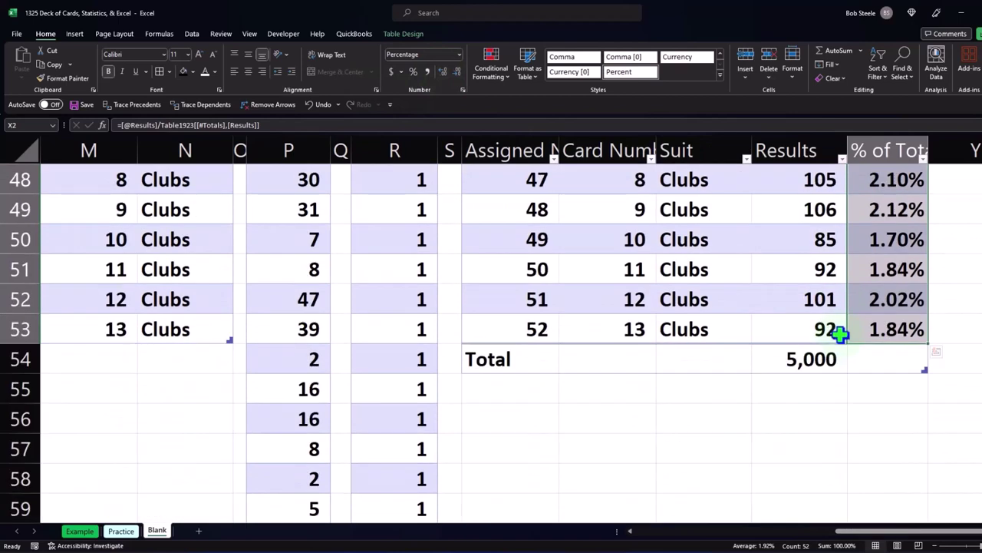
{"action": "left_click", "coordinate": [875, 359]}
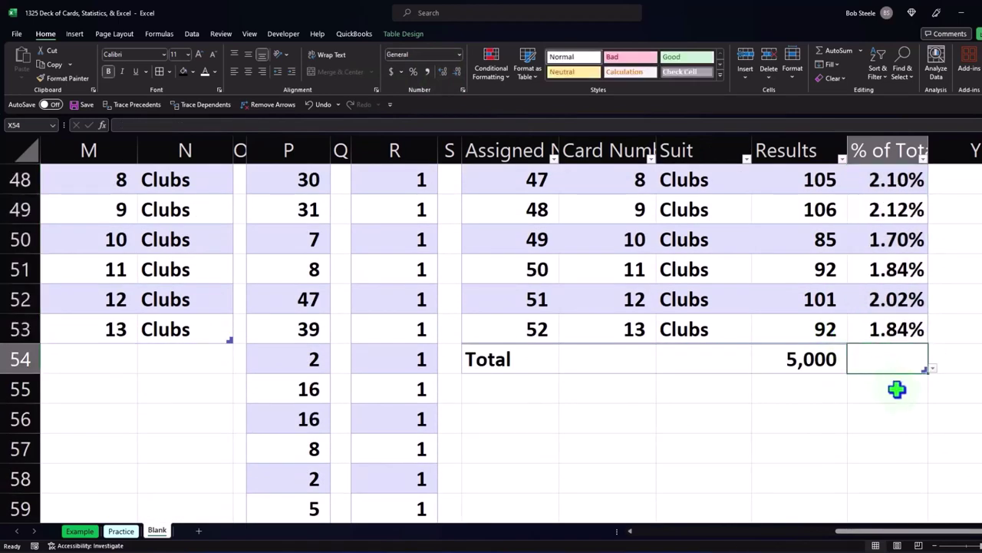
{"action": "left_click", "coordinate": [932, 369]}
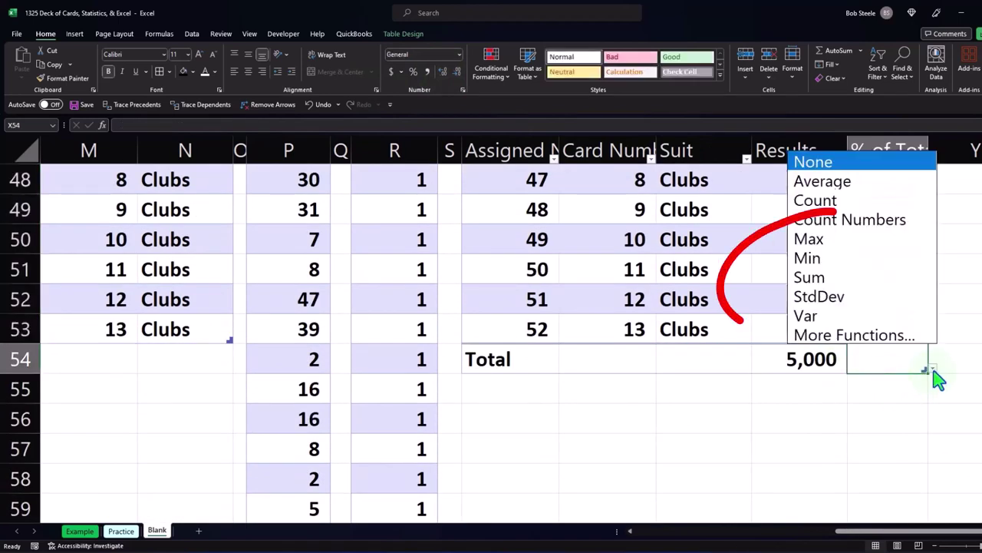
{"action": "left_click", "coordinate": [841, 281]}
{"action": "left_click", "coordinate": [864, 412]}
{"action": "left_click", "coordinate": [886, 366]}
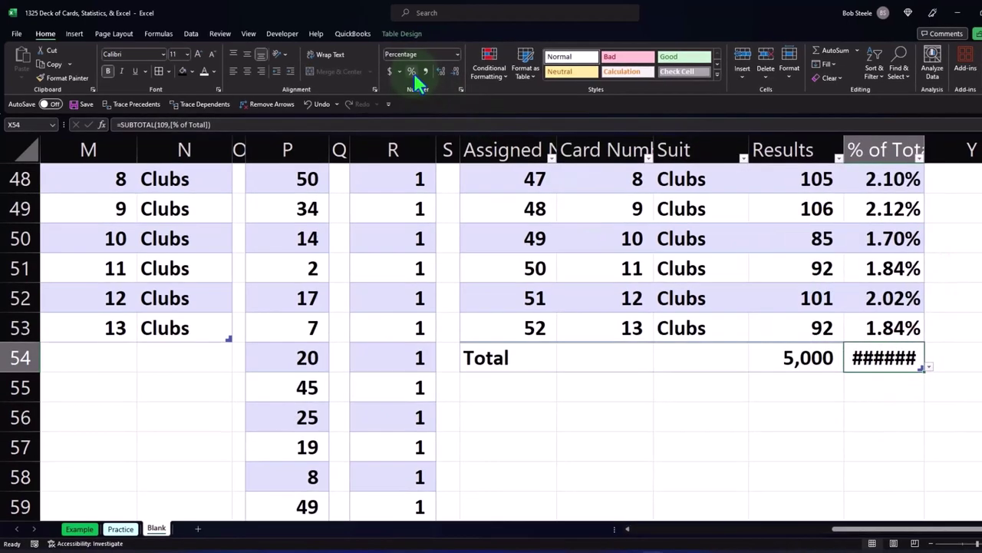
{"action": "left_click", "coordinate": [413, 71]}
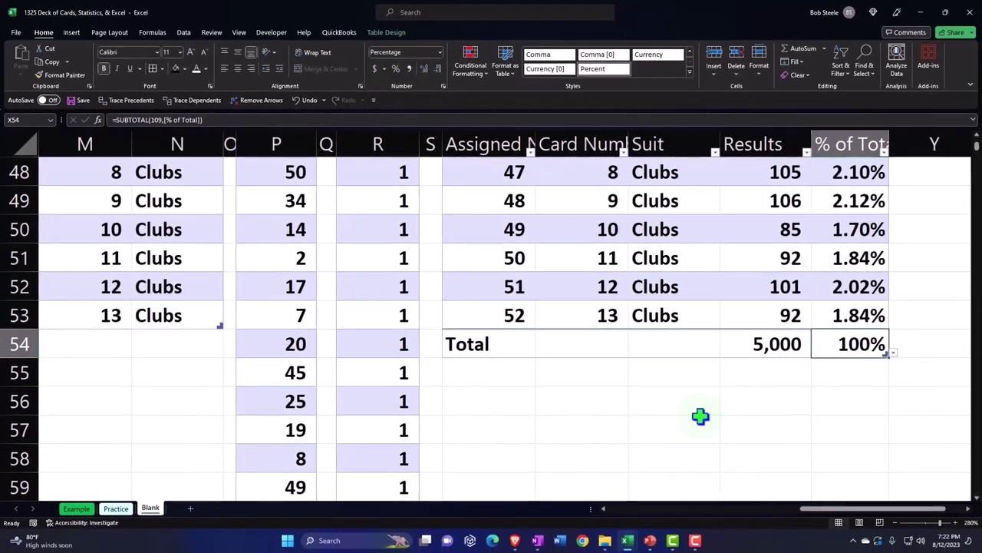
{"action": "left_click", "coordinate": [739, 410]}
Compare the calculated odds of any card in J4 with the percentages in the table's % of Total column.
{"action": "scroll", "coordinate": [740, 411], "scroll_direction": "up", "scroll_amount": 14}
{"action": "scroll", "coordinate": [740, 410], "scroll_direction": "up", "scroll_amount": 2}
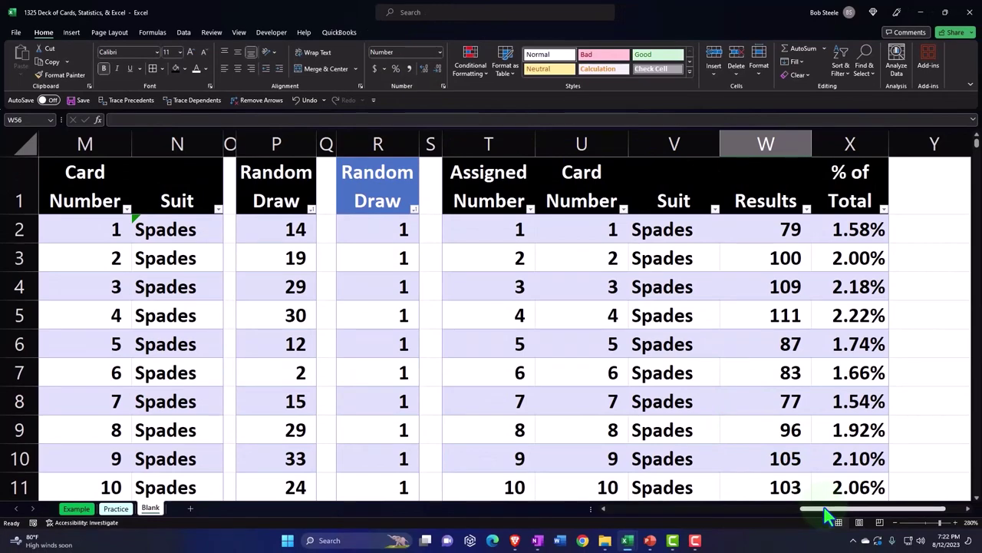
{"action": "left_click_drag", "start_coordinate": [827, 516], "coordinate": [738, 524]}
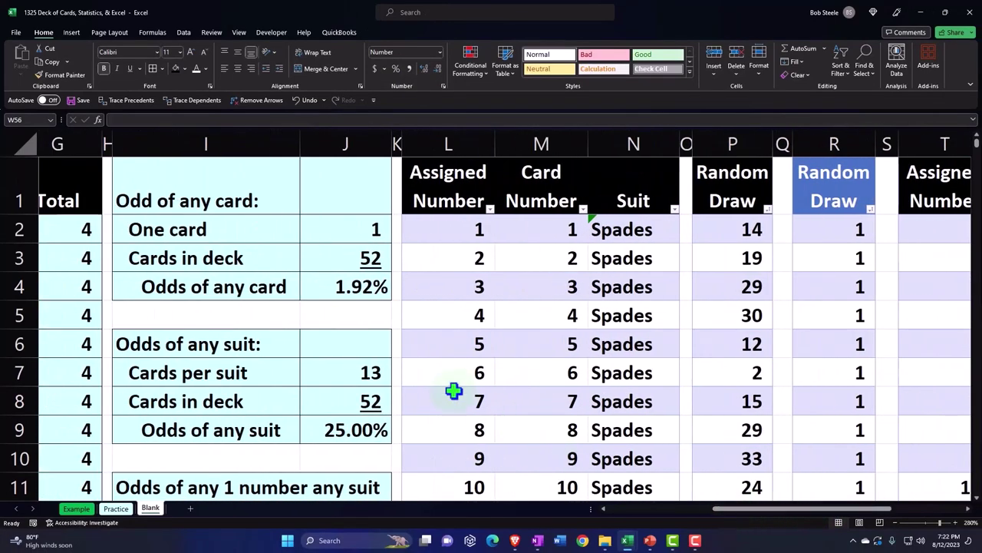
{"action": "left_click", "coordinate": [342, 289]}
{"action": "mouse_move", "coordinate": [358, 250]}
{"action": "left_mouse_down"}
{"action": "mouse_move", "coordinate": [351, 326]}
{"action": "mouse_move", "coordinate": [360, 253]}
{"action": "left_mouse_up"}
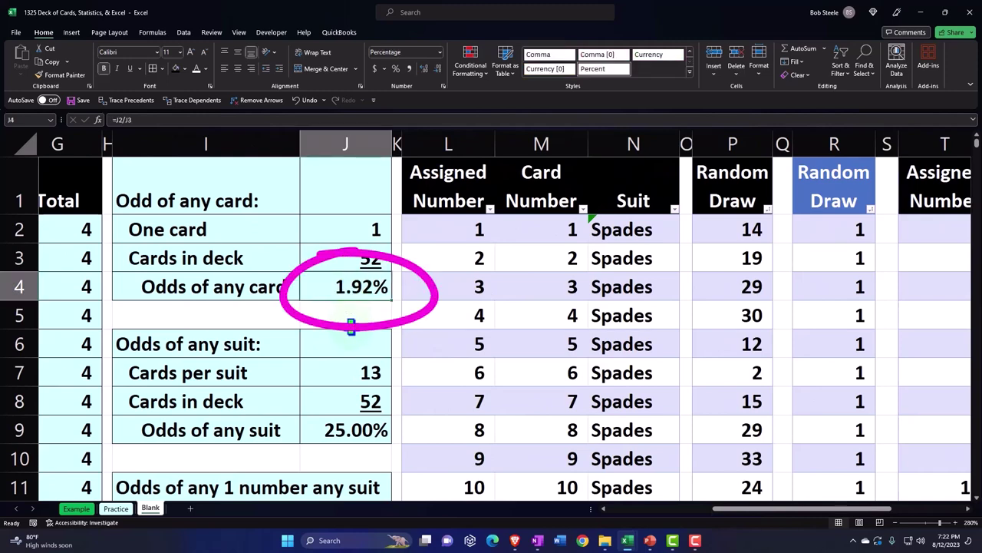
{"action": "key", "text": "Right"}
{"action": "key", "text": "Right"}
{"action": "key", "text": "Right"}
{"action": "key", "text": "Right"}
{"action": "key", "text": "Right"}
{"action": "key", "text": "Right"}
{"action": "key", "text": "Right"}
{"action": "key", "text": "Right"}
{"action": "key", "text": "Right"}
{"action": "key", "text": "Right"}
{"action": "key", "text": "Right"}
{"action": "key", "text": "Right"}
{"action": "key", "text": "Right"}
{"action": "key", "text": "Right"}
{"action": "key", "text": "Right"}
{"action": "key", "text": "Right"}
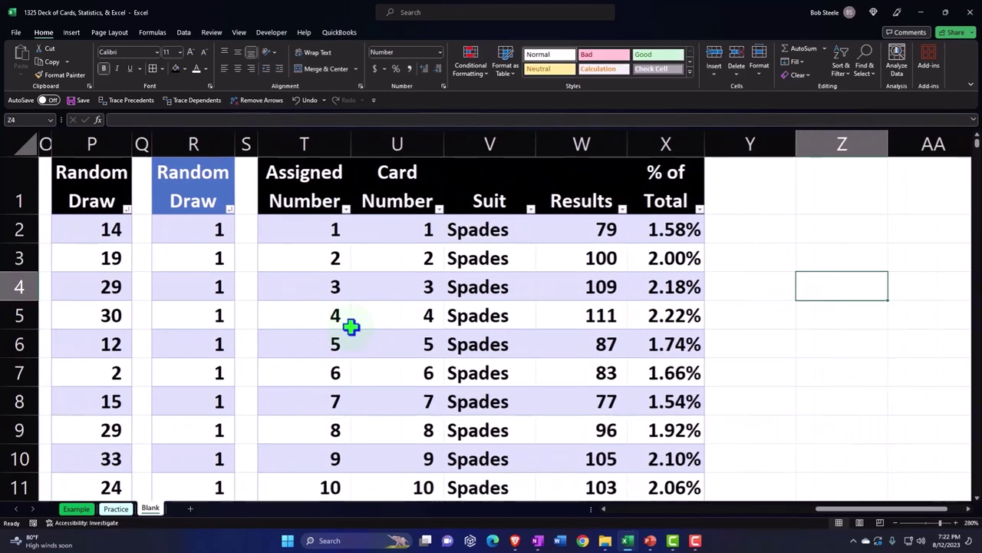
Extend the card table with a new column headed Actual in Y1.
{"action": "key", "text": "Left"}
{"action": "key", "text": "Left"}
{"action": "key", "text": "Up"}
{"action": "key", "text": "Up"}
{"action": "key", "text": "Up"}
{"action": "key", "text": "Right"}
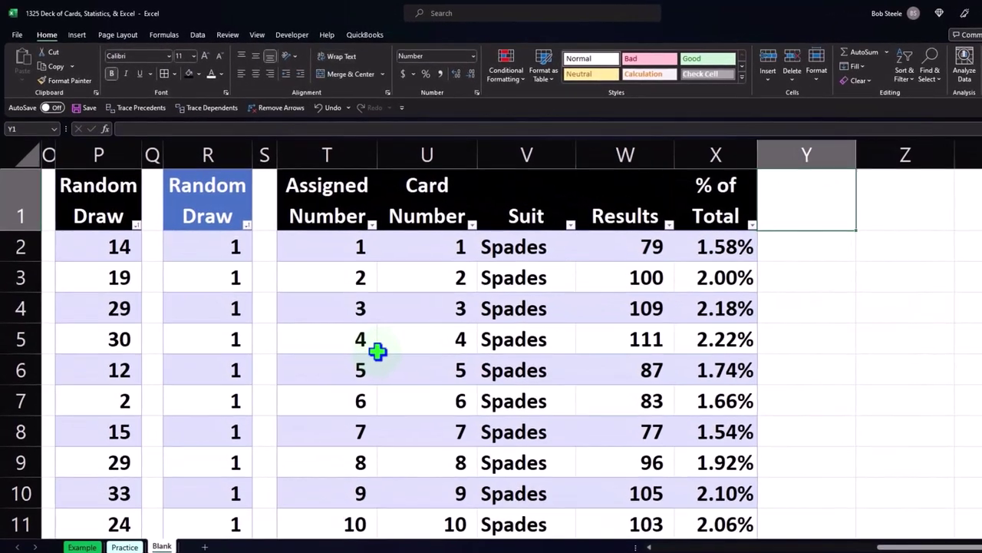
{"action": "type", "text": "Actual"}
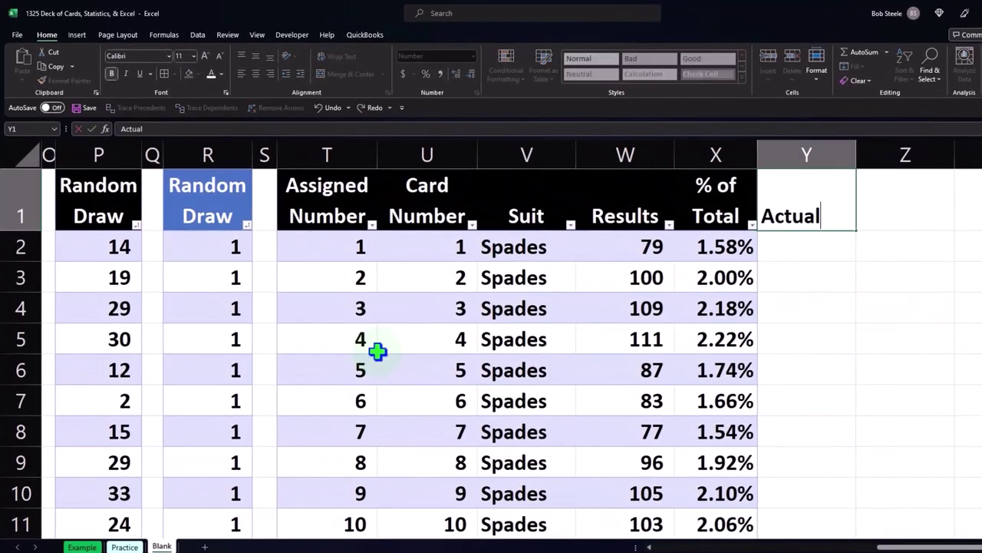
{"action": "key", "text": "Return"}
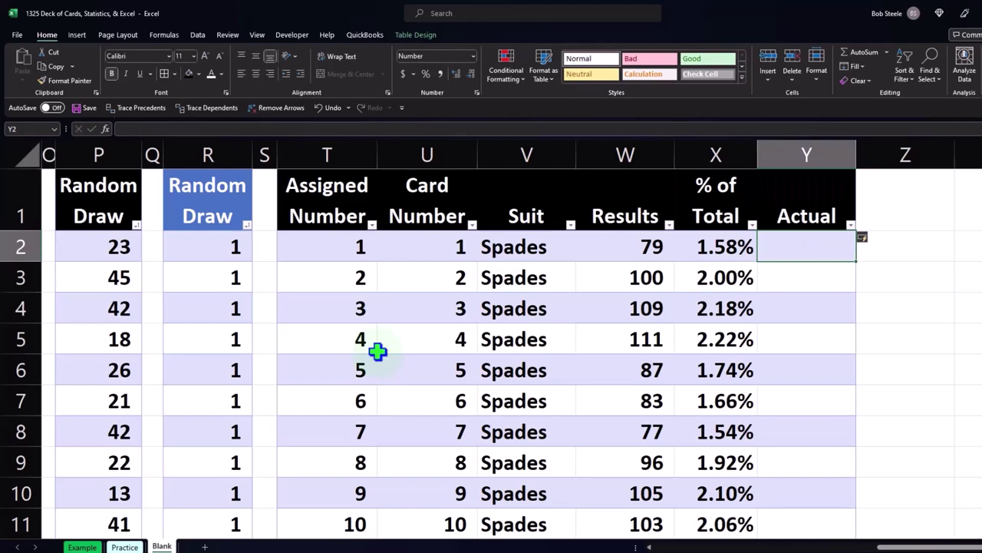
In Y2, enter the formula =J4 so the Actual column refers to the odds of any card.
{"action": "type", "text": "="}
{"action": "key", "text": "Left"}
{"action": "key", "text": "Left"}
{"action": "key", "text": "Left"}
{"action": "key", "text": "Left"}
{"action": "key", "text": "Left"}
{"action": "key", "text": "Left"}
{"action": "key", "text": "Left"}
{"action": "key", "text": "Left"}
{"action": "key", "text": "Left"}
{"action": "key", "text": "Left"}
{"action": "key", "text": "Left"}
{"action": "key", "text": "Left"}
{"action": "key", "text": "Left"}
{"action": "key", "text": "Left"}
{"action": "key", "text": "Left"}
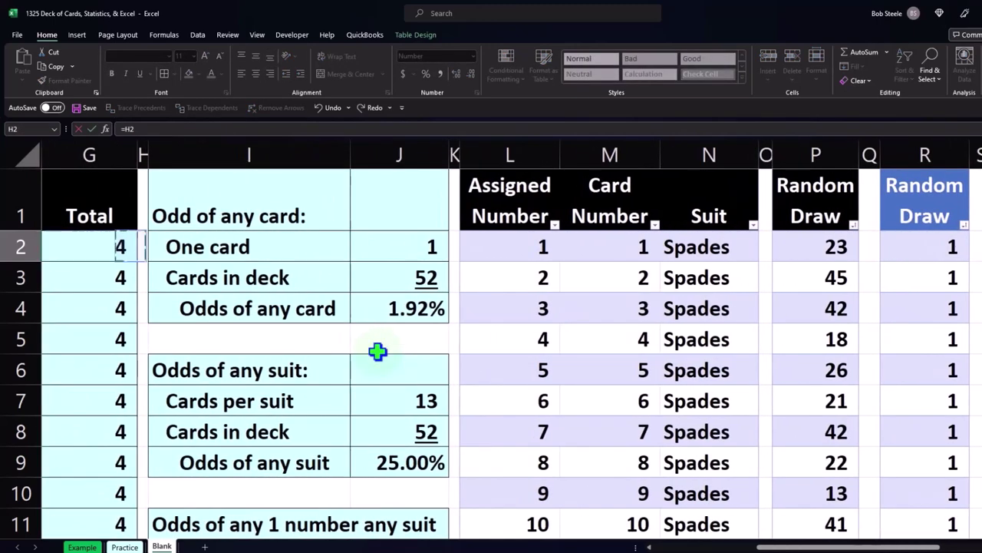
{"action": "key", "text": "Down"}
{"action": "key", "text": "Down"}
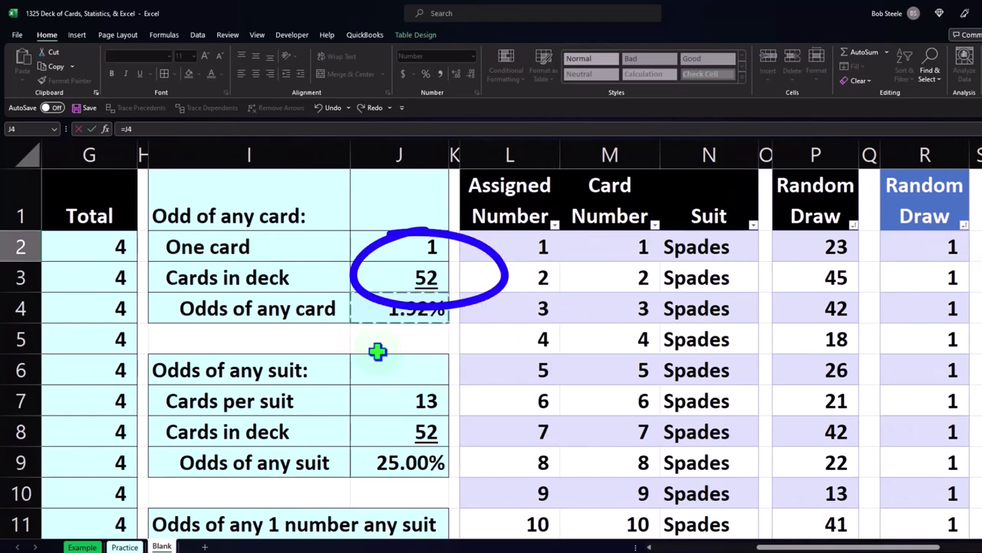
{"action": "key", "text": "Return"}
{"action": "key", "text": "Right"}
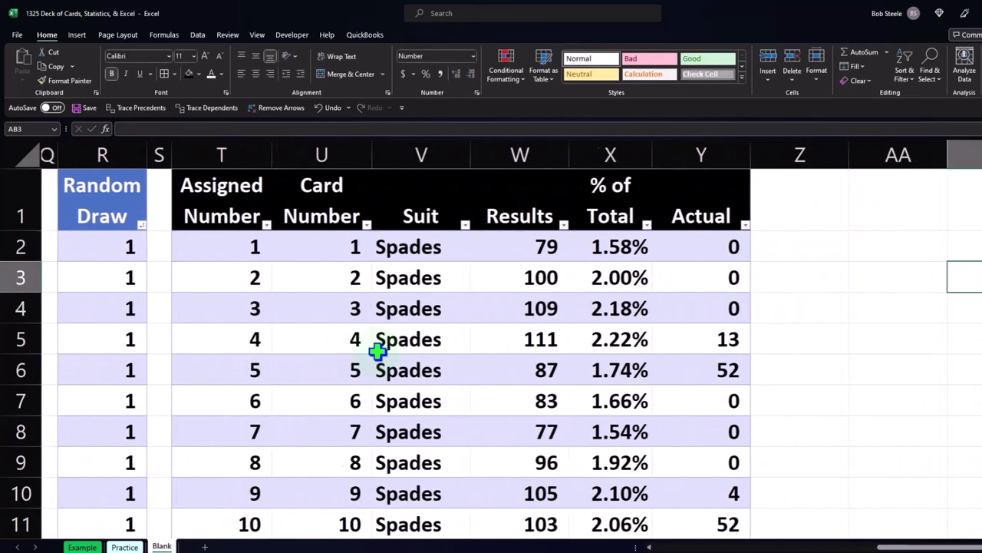
Make the J4 reference in Y2 absolute as =$J$4 and check the copied formulas in the Actual column.
{"action": "key", "text": "Left"}
{"action": "key", "text": "Up"}
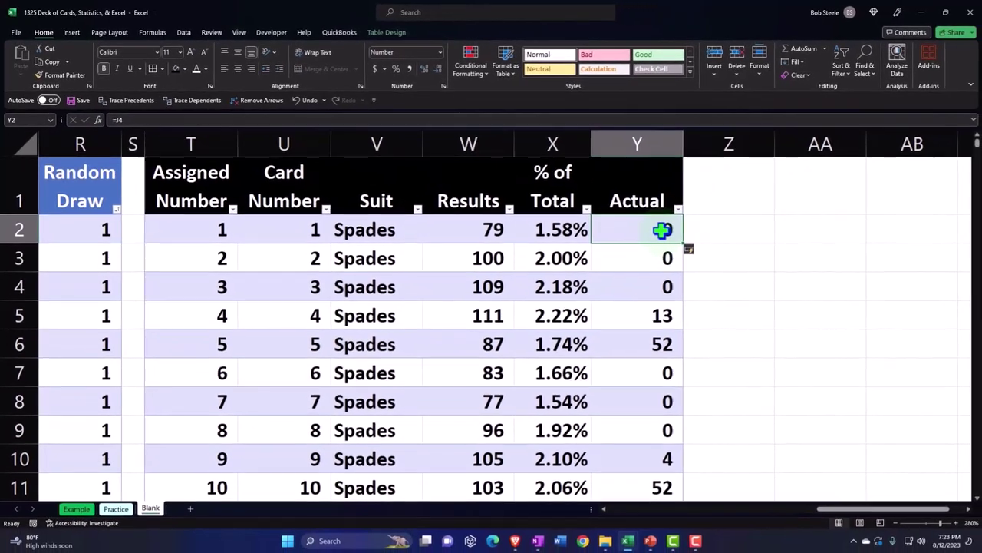
{"action": "double_click", "coordinate": [662, 231]}
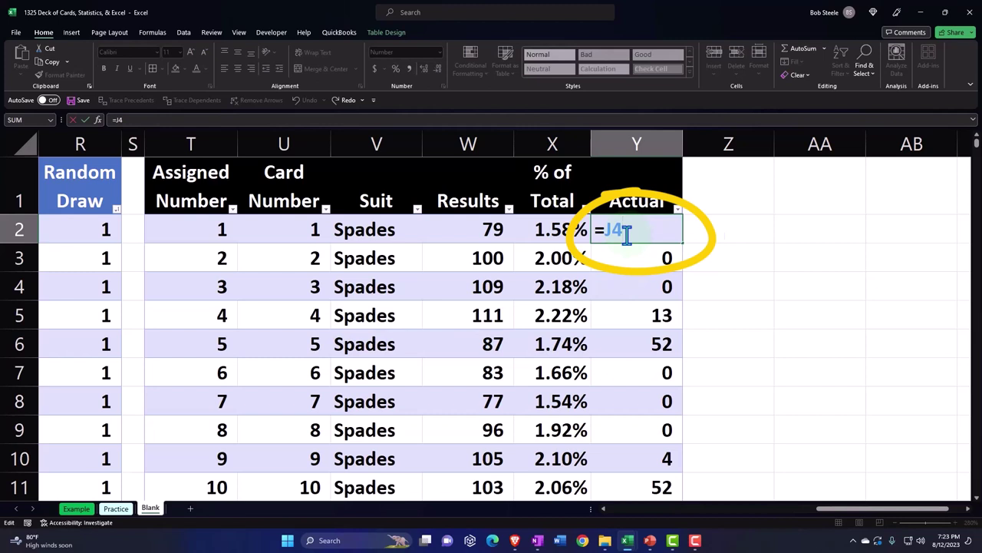
{"action": "key", "text": "F4"}
{"action": "key", "text": "Return"}
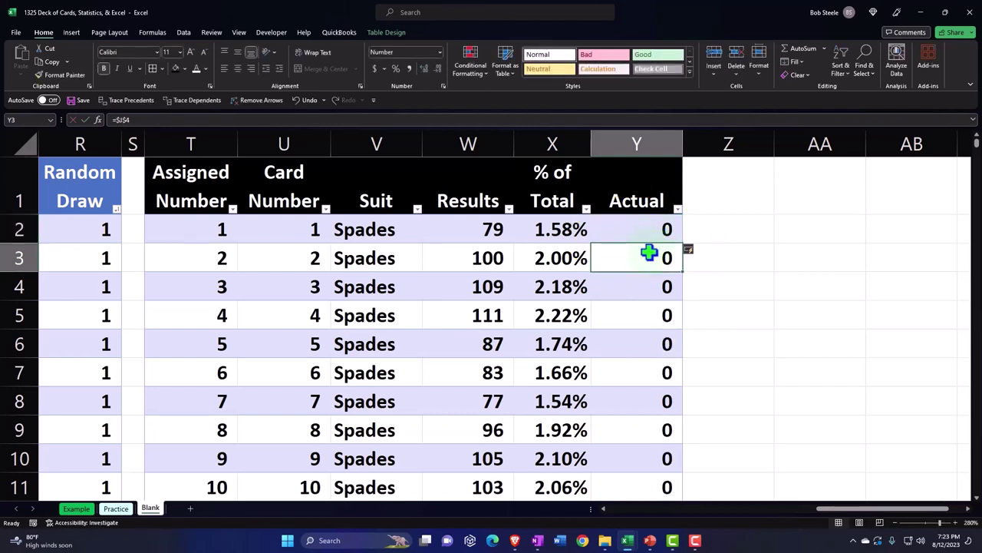
{"action": "double_click", "coordinate": [647, 255]}
{"action": "key", "text": "Return"}
{"action": "double_click", "coordinate": [641, 287]}
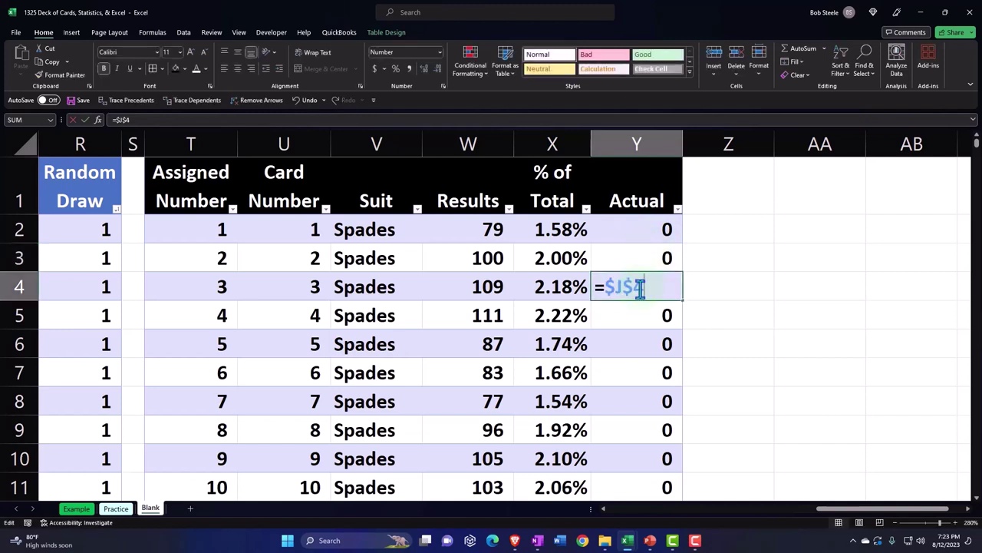
{"action": "key", "text": "Return"}
{"action": "double_click", "coordinate": [648, 232]}
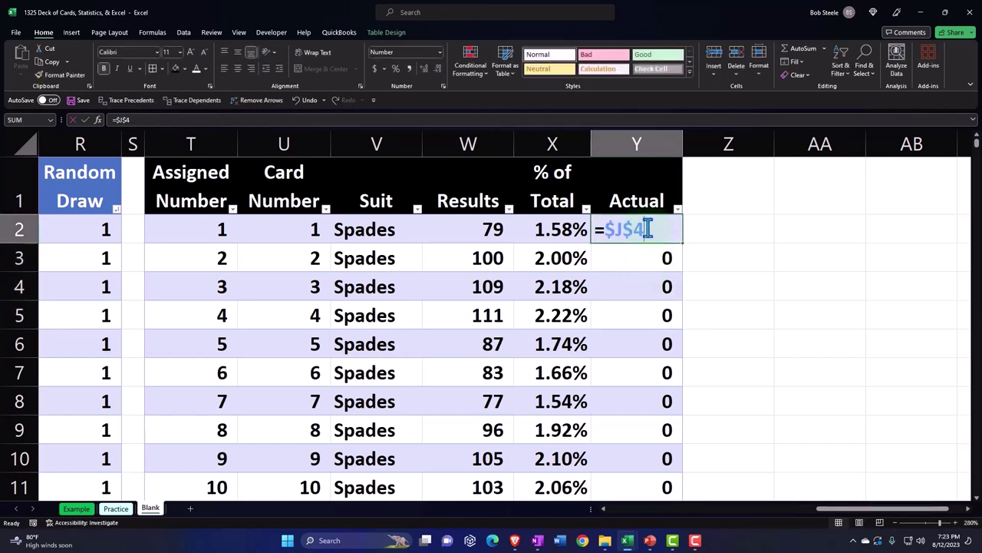
{"action": "key", "text": "Return"}
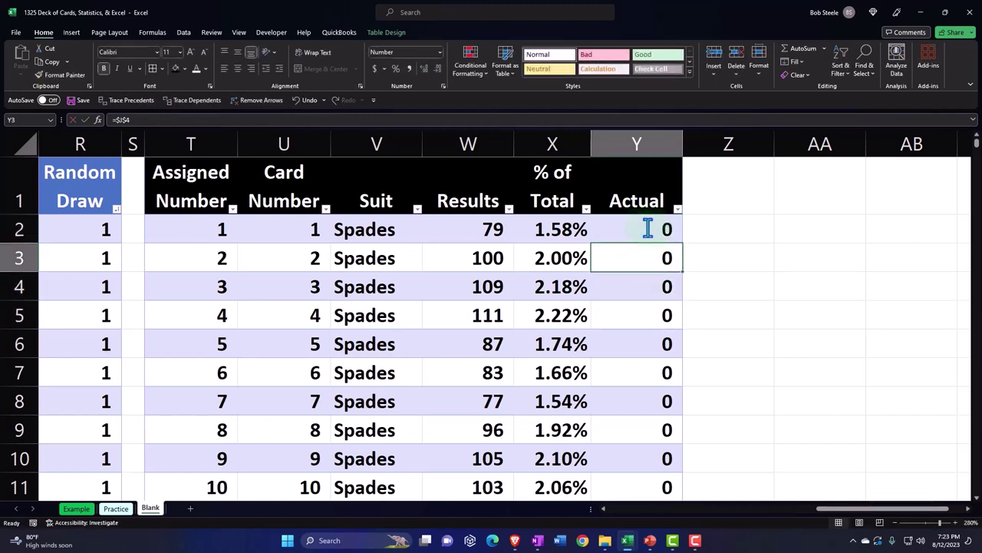
Format the Actual column's values as percentages with two decimal places.
{"action": "left_click", "coordinate": [638, 162]}
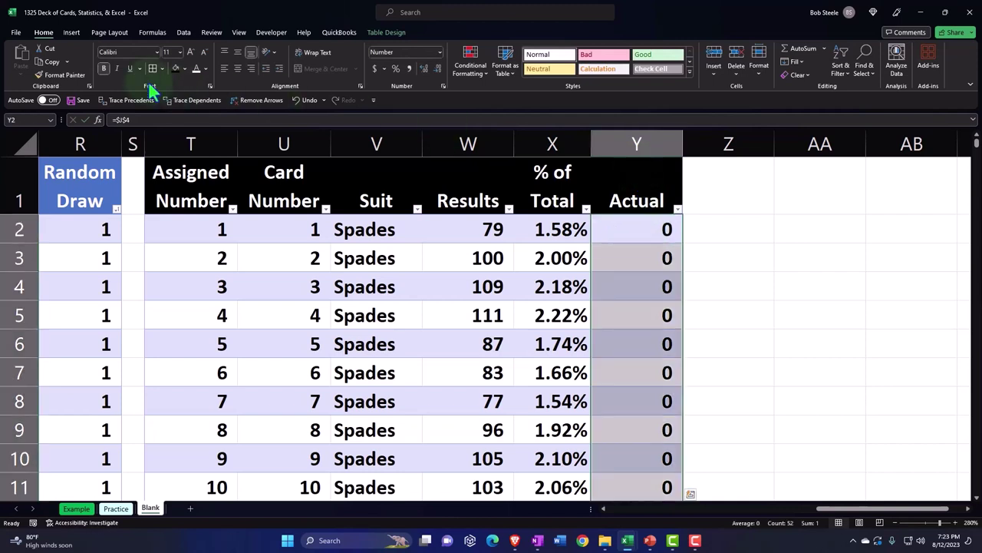
{"action": "left_click", "coordinate": [396, 69]}
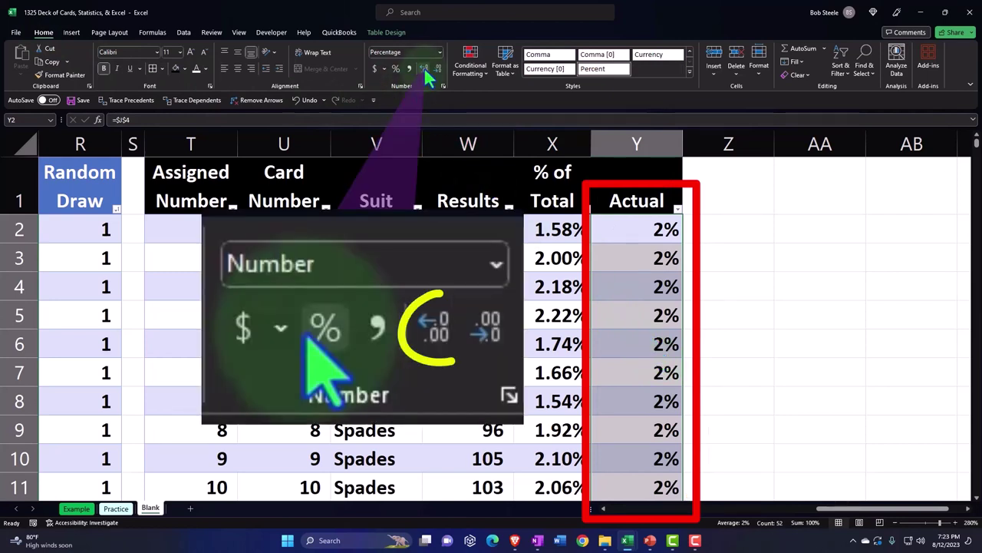
{"action": "left_click", "coordinate": [424, 68]}
{"action": "left_click", "coordinate": [423, 68]}
Extend the card table with a new column headed Difference in Z1.
{"action": "left_click", "coordinate": [728, 181]}
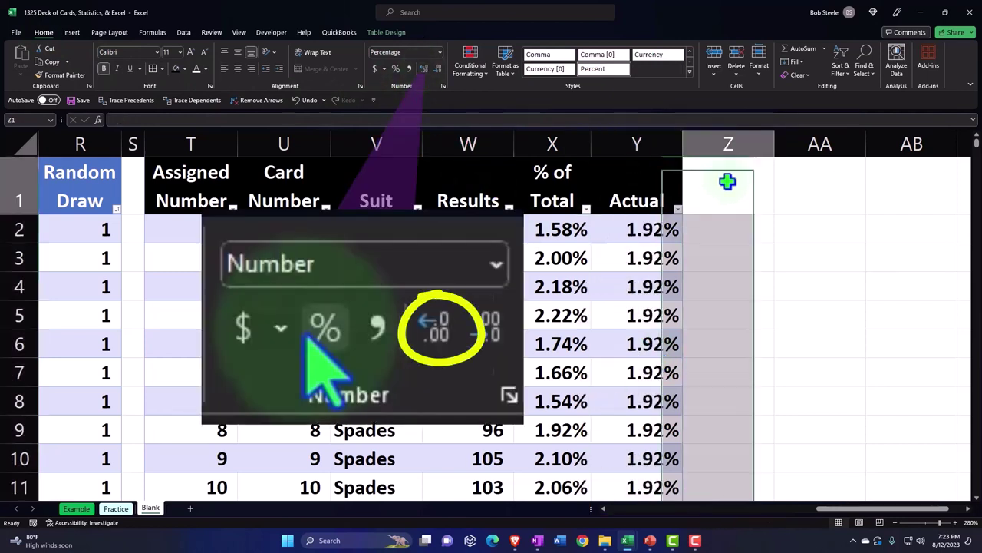
{"action": "type", "text": "Diff"}
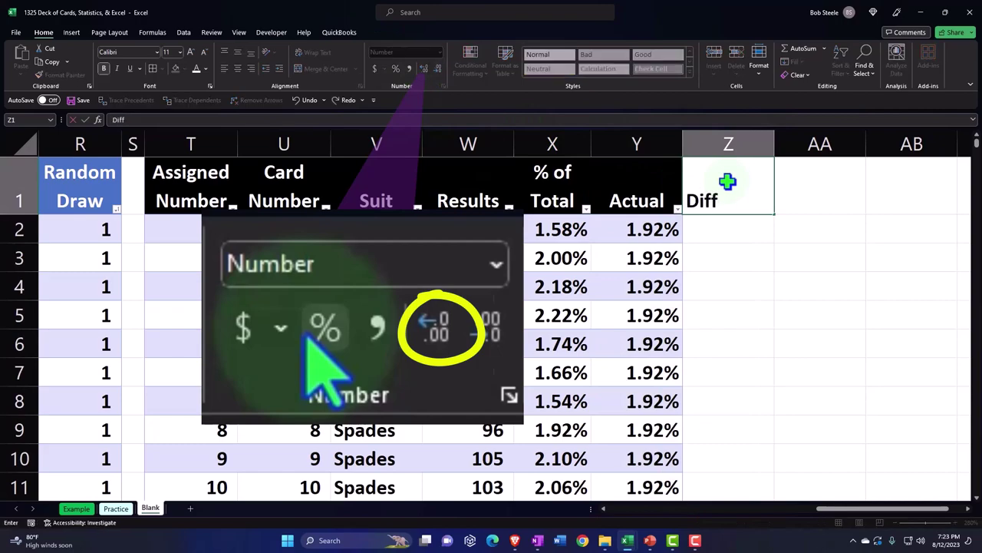
{"action": "type", "text": "erence"}
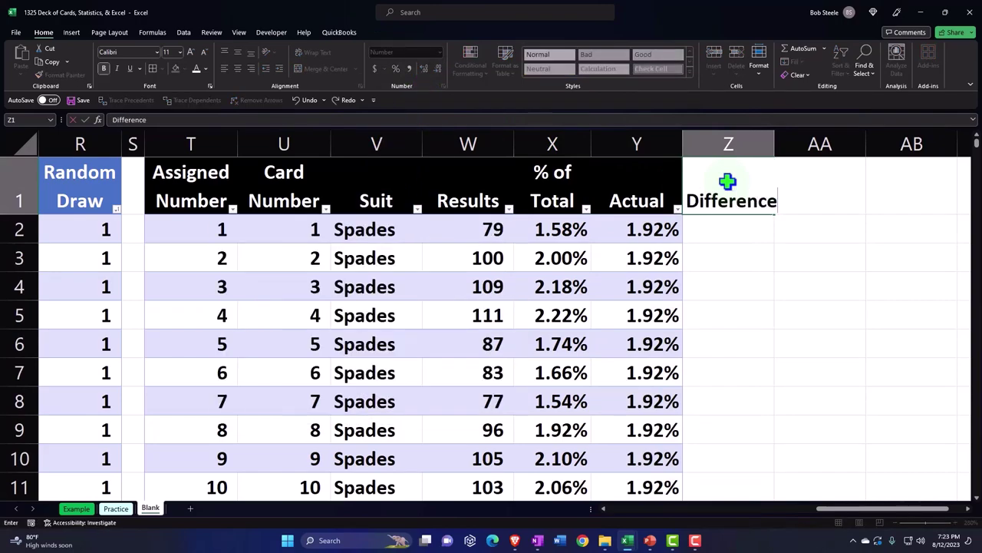
{"action": "key", "text": "Return"}
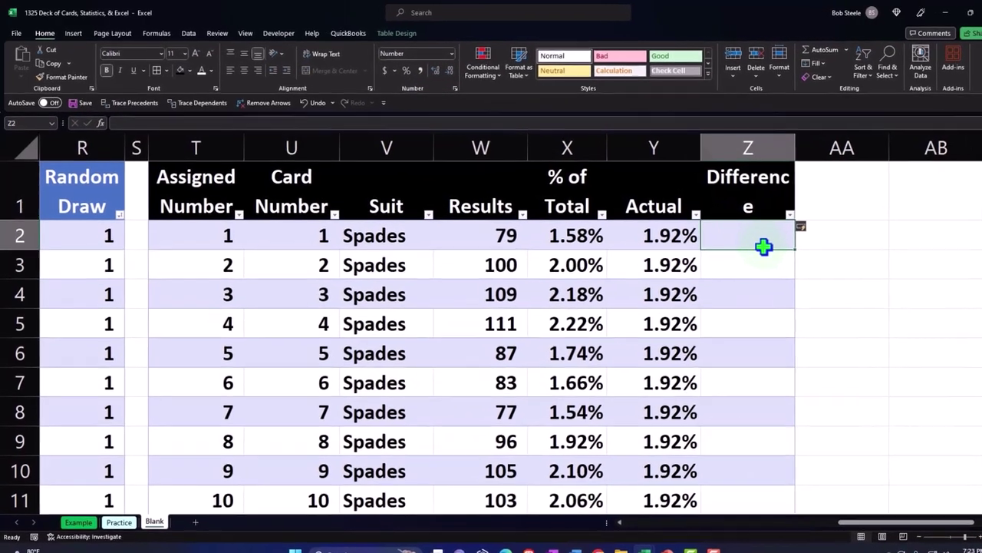
{"action": "type", "text": "="}
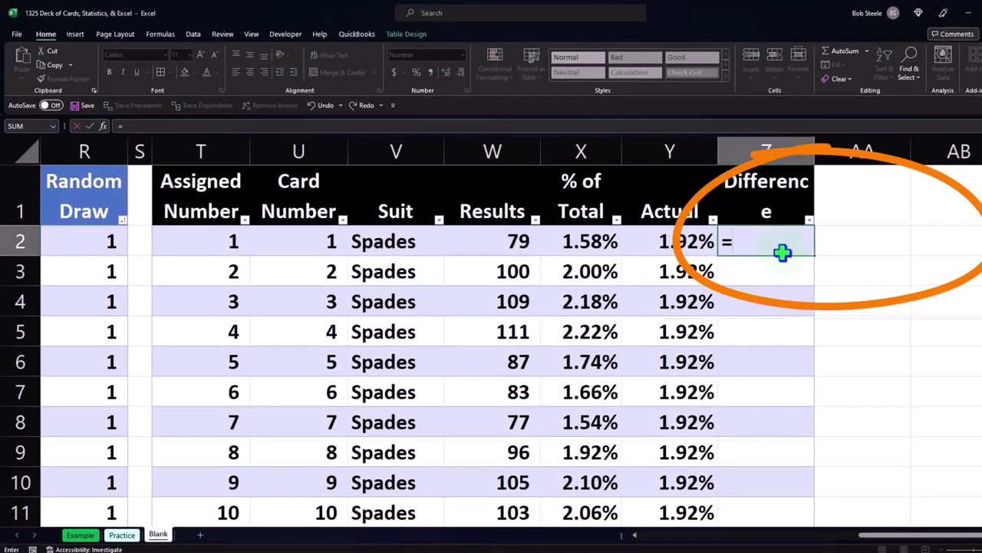
{"action": "key", "text": "Left"}
{"action": "key", "text": "Left"}
{"action": "type", "text": "-"}
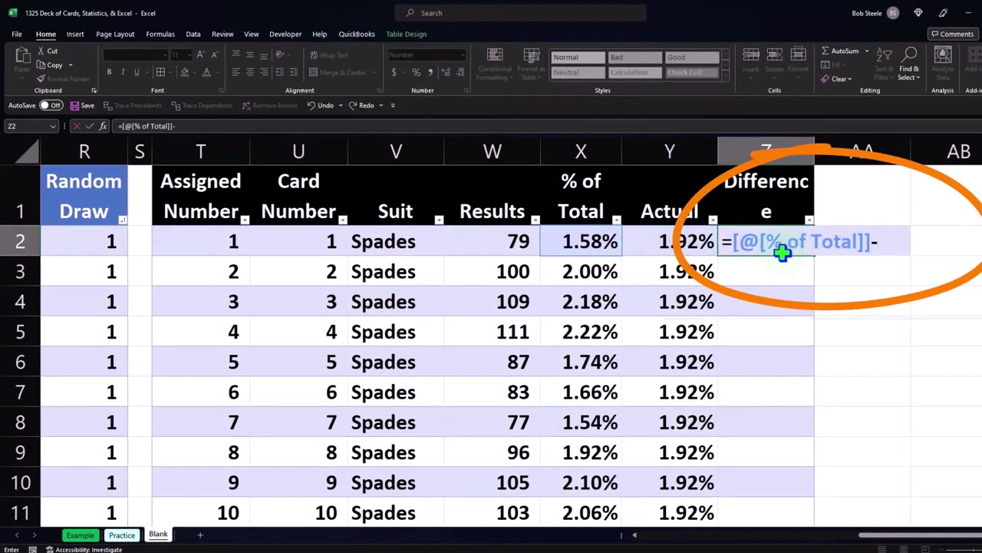
{"action": "key", "text": "Left"}
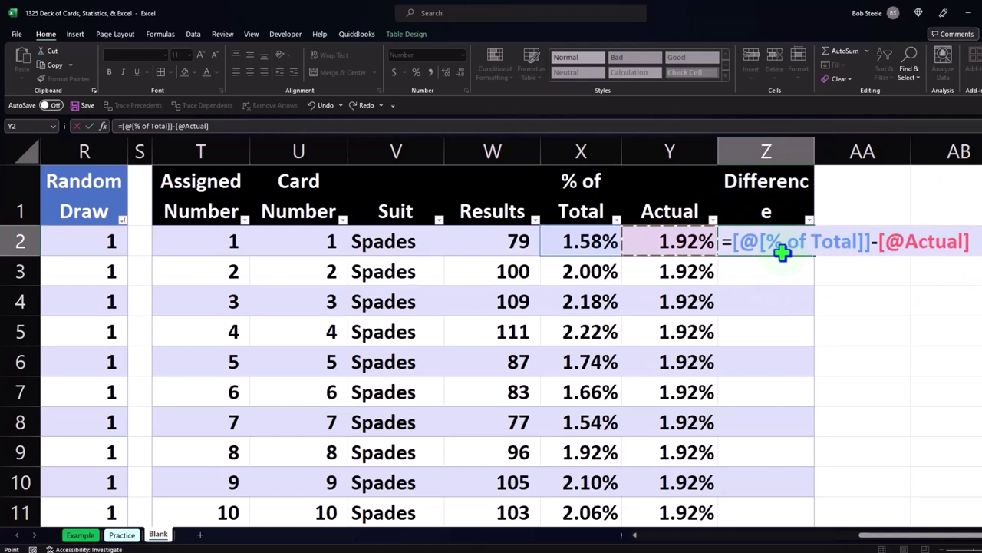
{"action": "key", "text": "Return"}
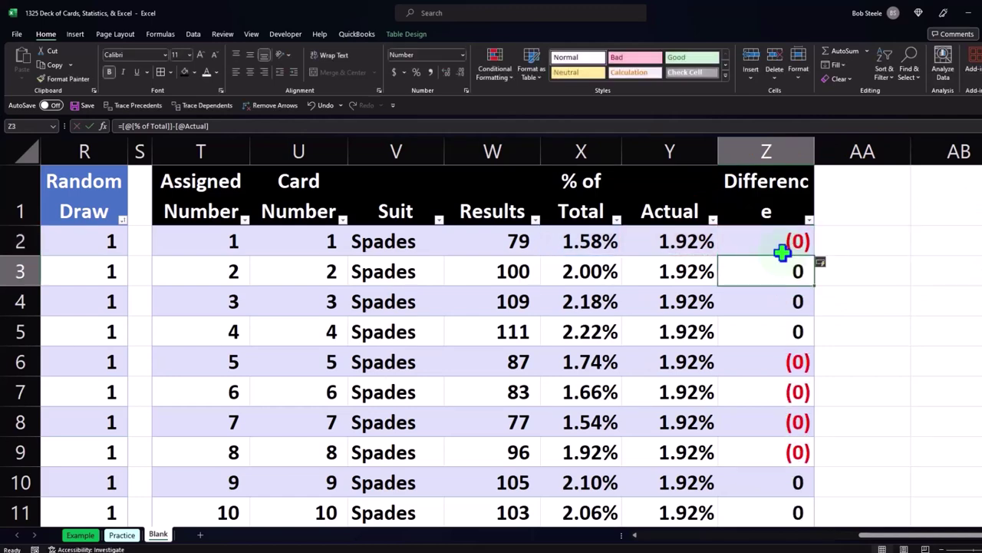
Format the Difference column's values as percentages with two decimal places.
{"action": "left_click", "coordinate": [769, 154]}
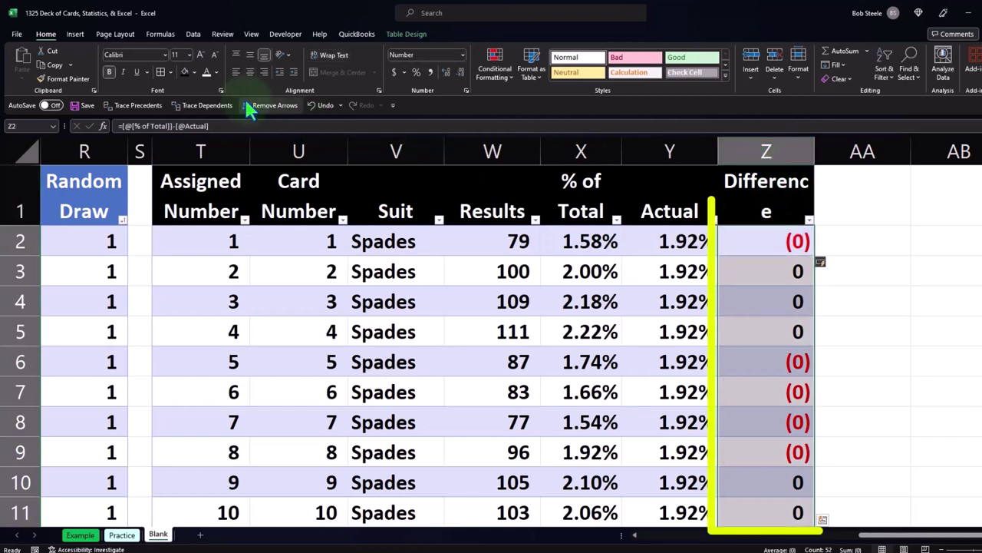
{"action": "left_click", "coordinate": [417, 73]}
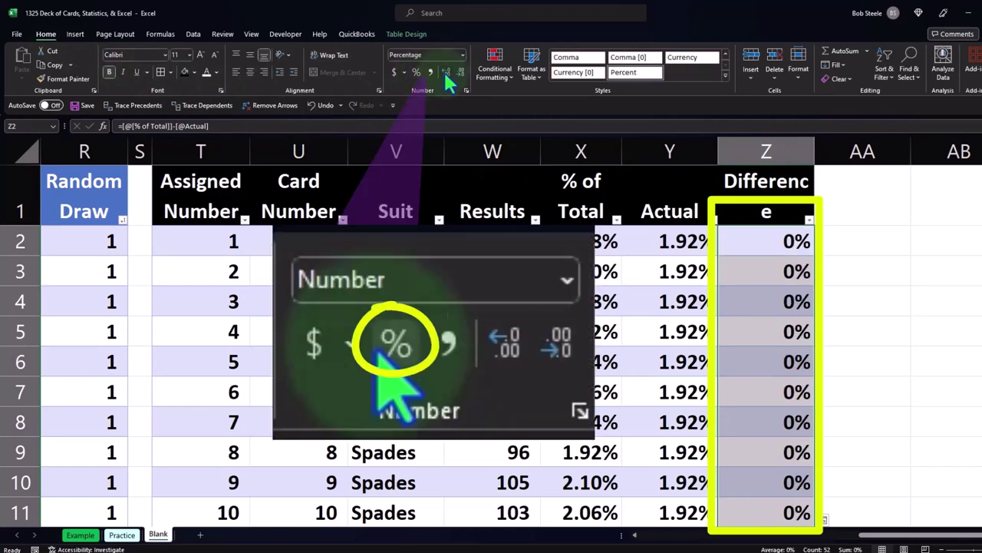
{"action": "left_click", "coordinate": [443, 70]}
{"action": "left_click", "coordinate": [443, 70]}
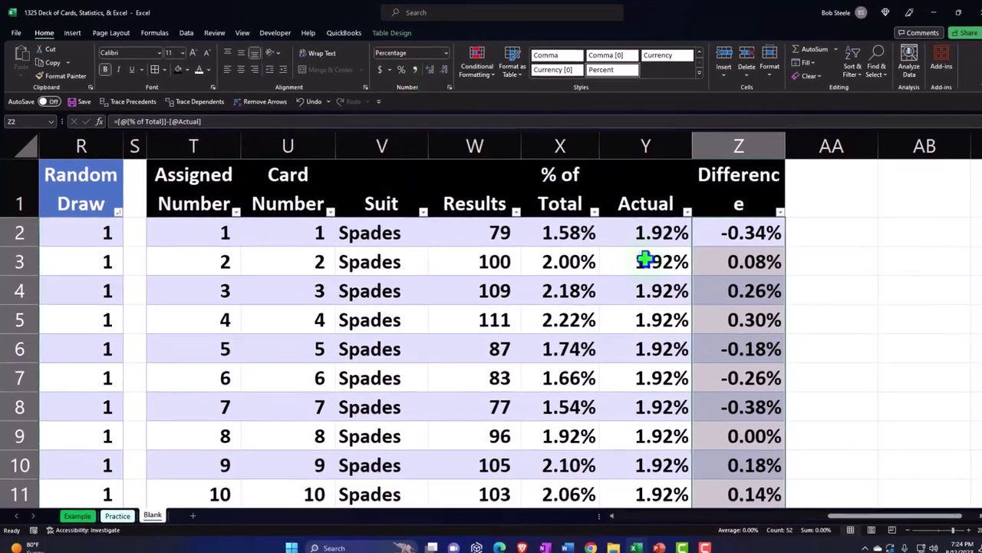
Review the Difference column for all 52 cards down to the table's total row.
{"action": "left_click", "coordinate": [721, 290]}
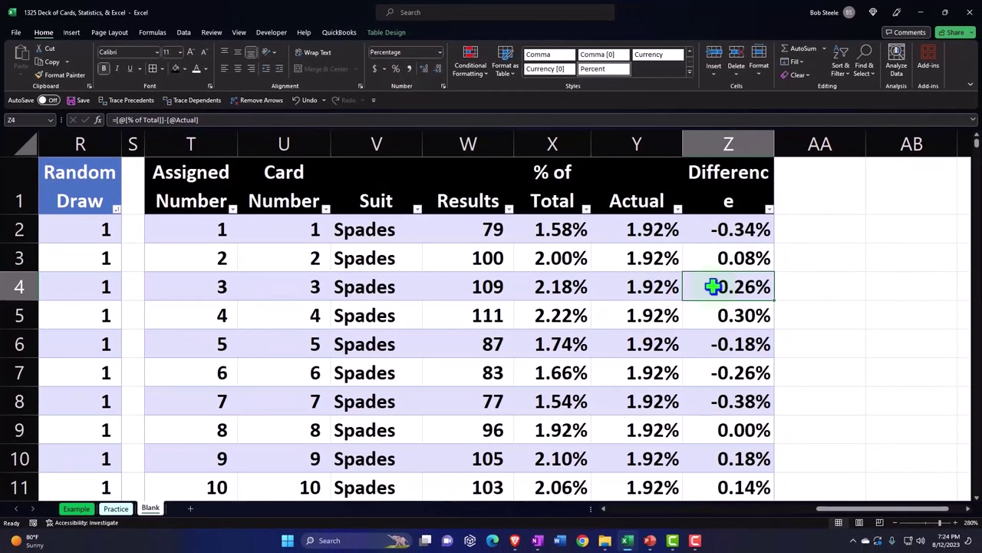
{"action": "scroll", "coordinate": [722, 290], "scroll_direction": "down", "scroll_amount": 4}
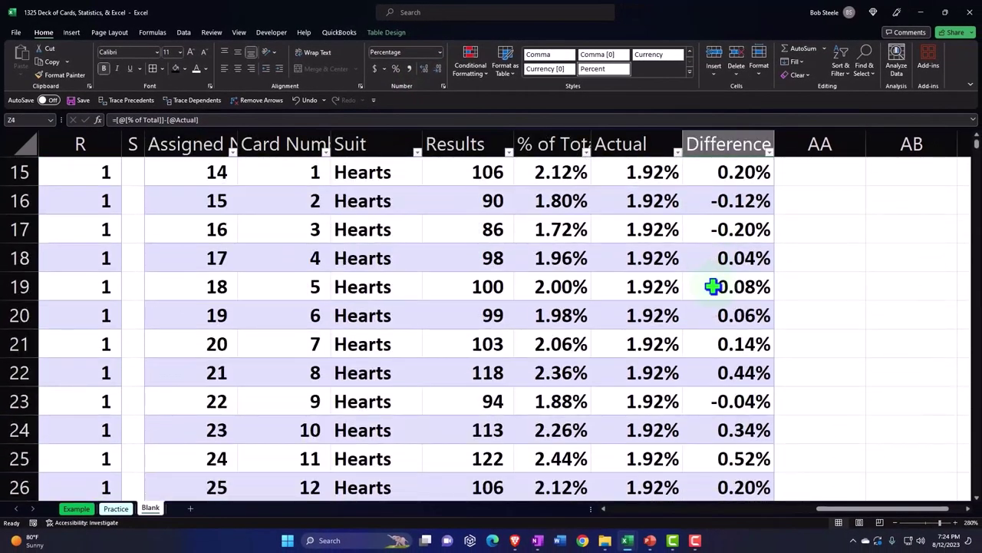
{"action": "scroll", "coordinate": [714, 286], "scroll_direction": "down", "scroll_amount": 8}
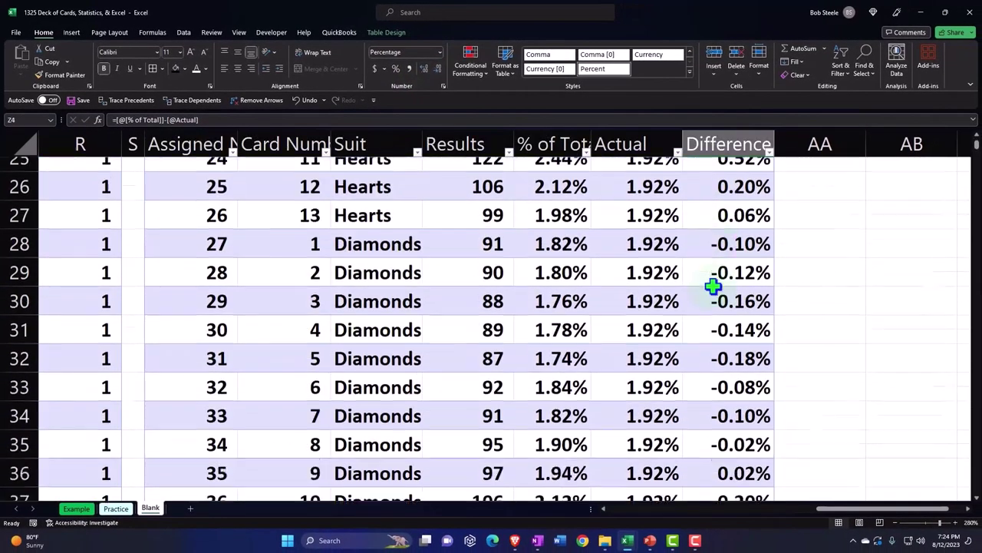
{"action": "scroll", "coordinate": [714, 286], "scroll_direction": "down", "scroll_amount": 2}
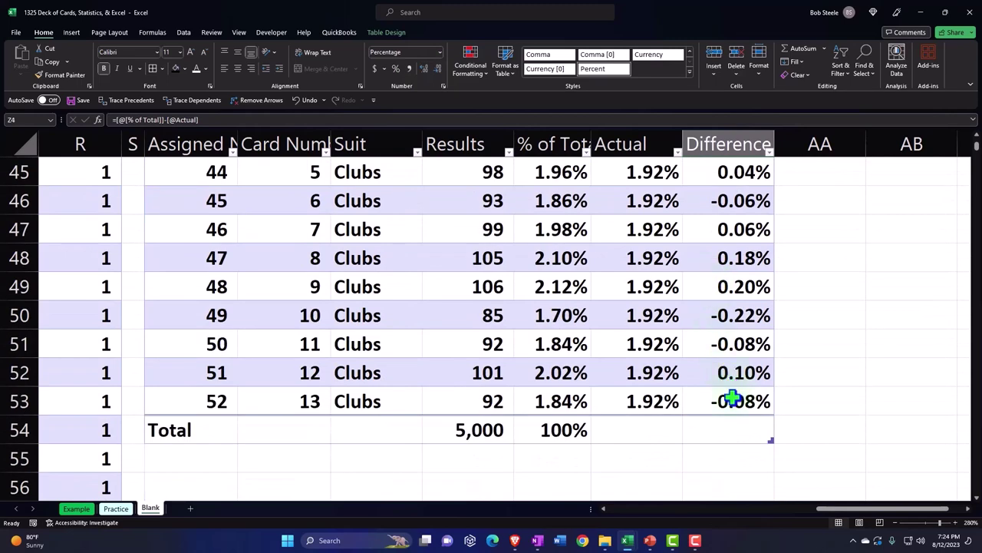
{"action": "scroll", "coordinate": [733, 398], "scroll_direction": "up", "scroll_amount": 15}
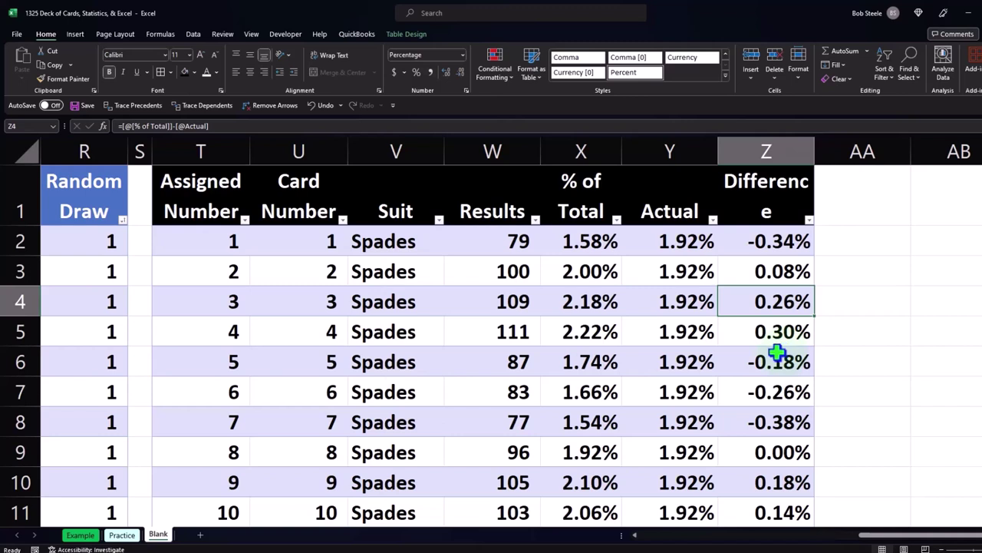
{"action": "left_click", "coordinate": [852, 261]}
{"action": "left_click", "coordinate": [941, 235]}
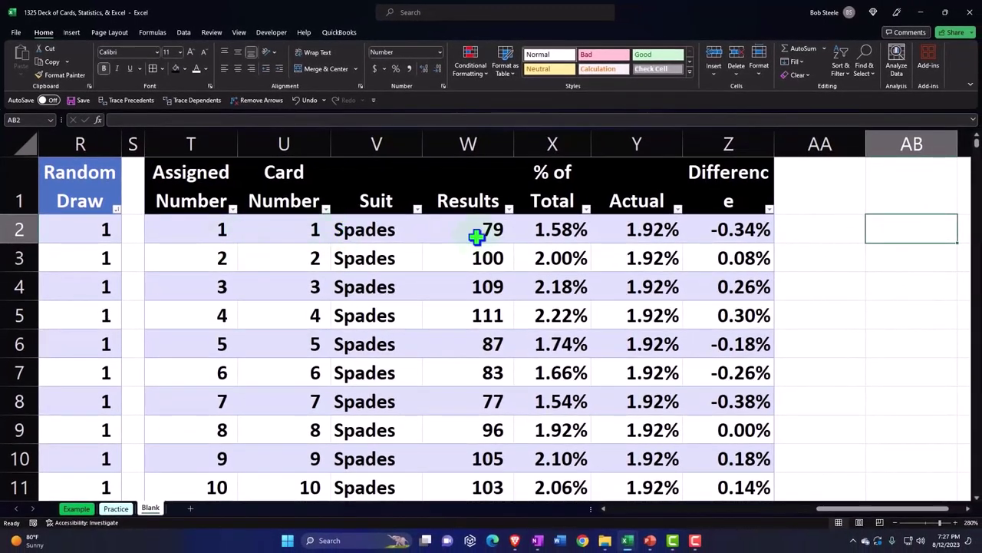
{"action": "type", "text": "=5000*"}
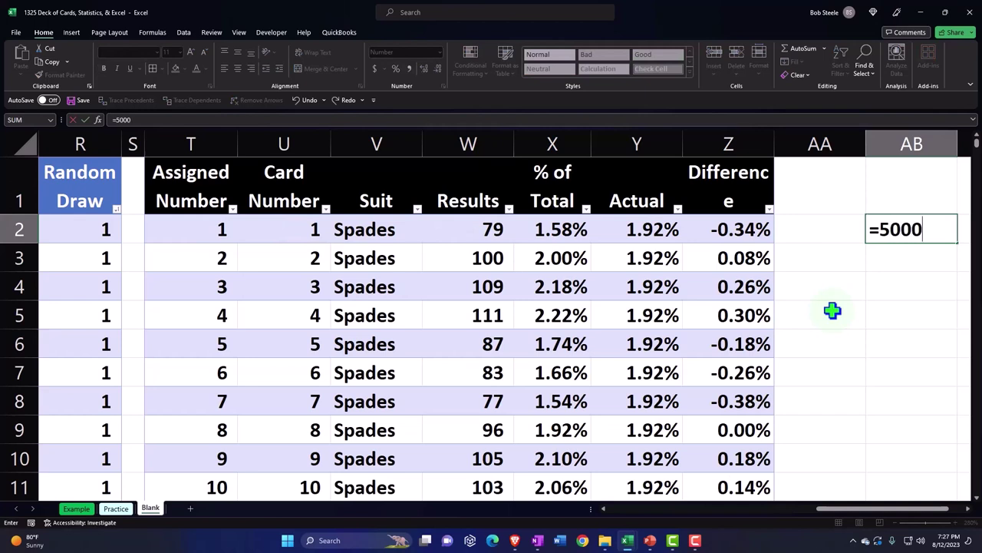
{"action": "left_click", "coordinate": [651, 232]}
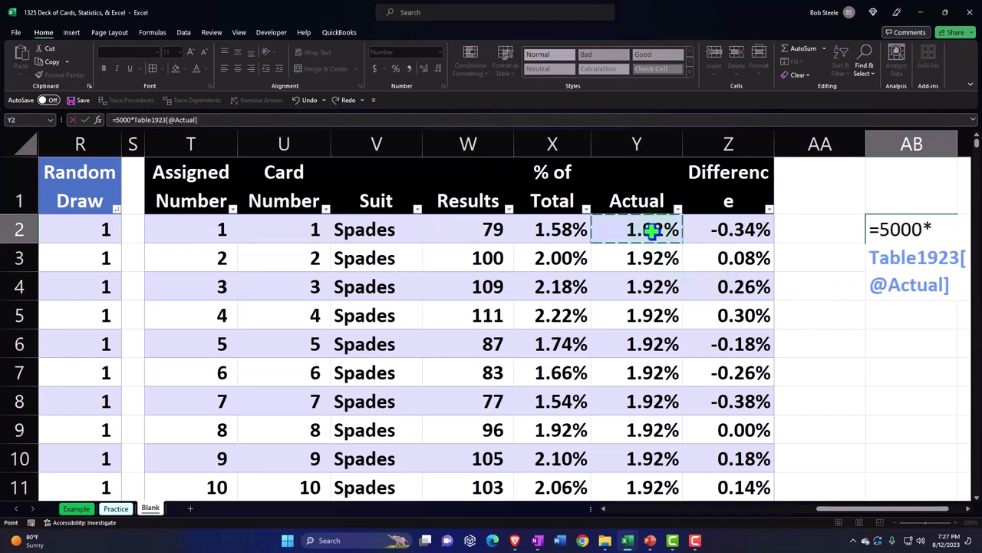
{"action": "key", "text": "Return"}
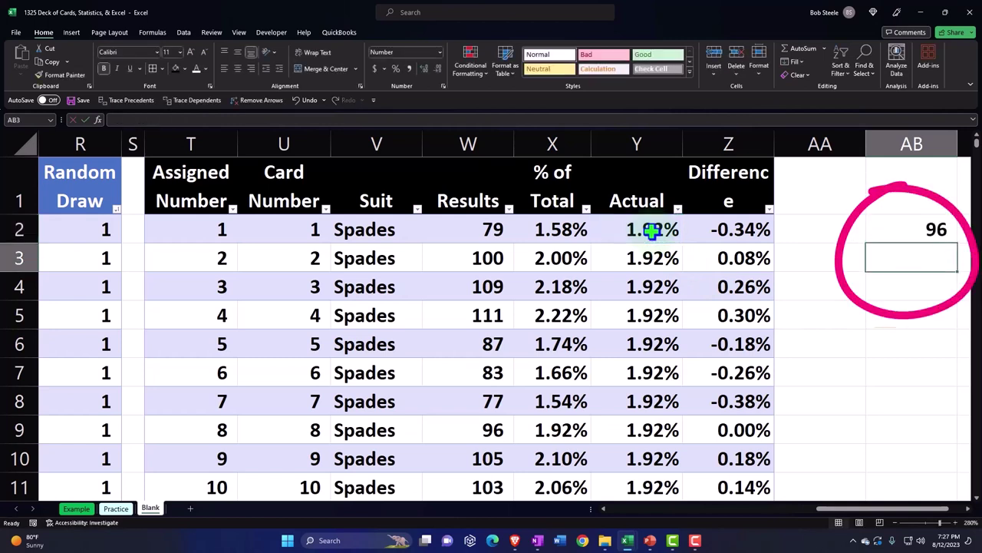
Cross-check the expected draws in AB3 with =5000*1/52, and clear the test calculations in AB2:AB3.
{"action": "type", "text": "=5000*1/"}
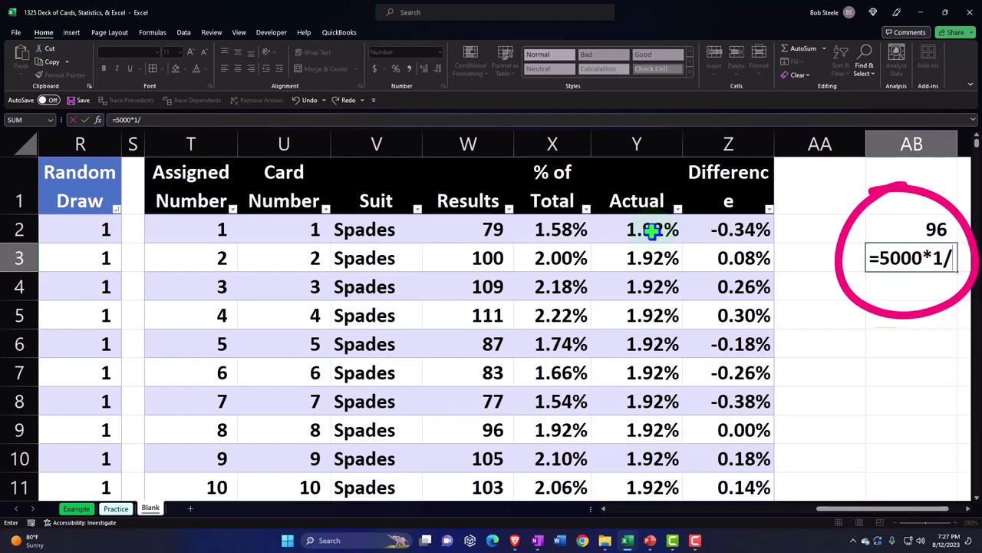
{"action": "type", "text": "52"}
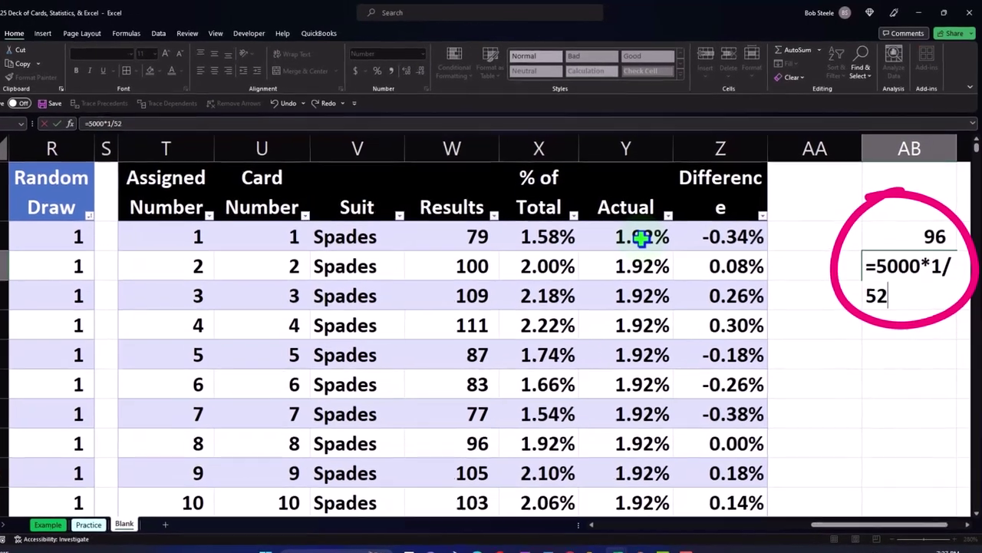
{"action": "key", "text": "Return"}
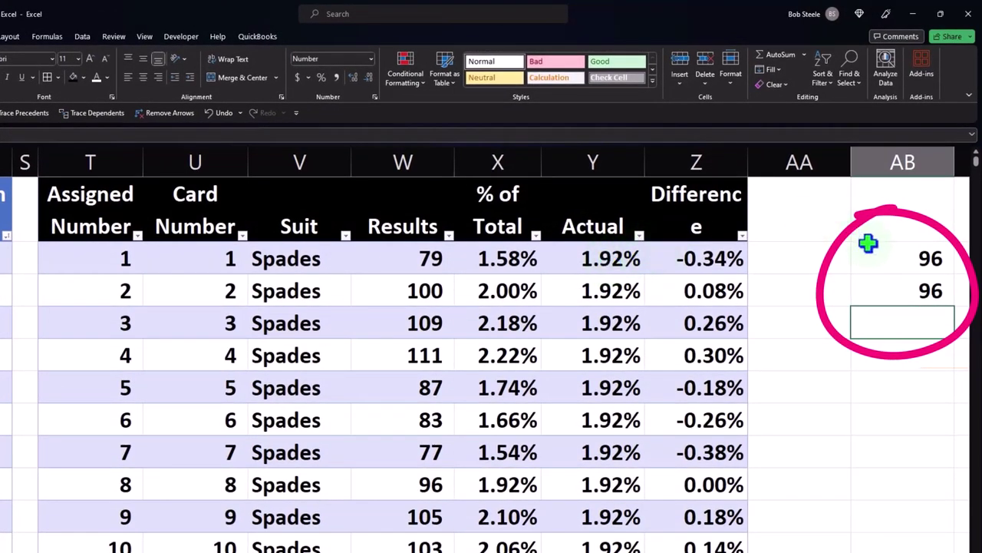
{"action": "left_click_drag", "start_coordinate": [890, 261], "coordinate": [901, 280]}
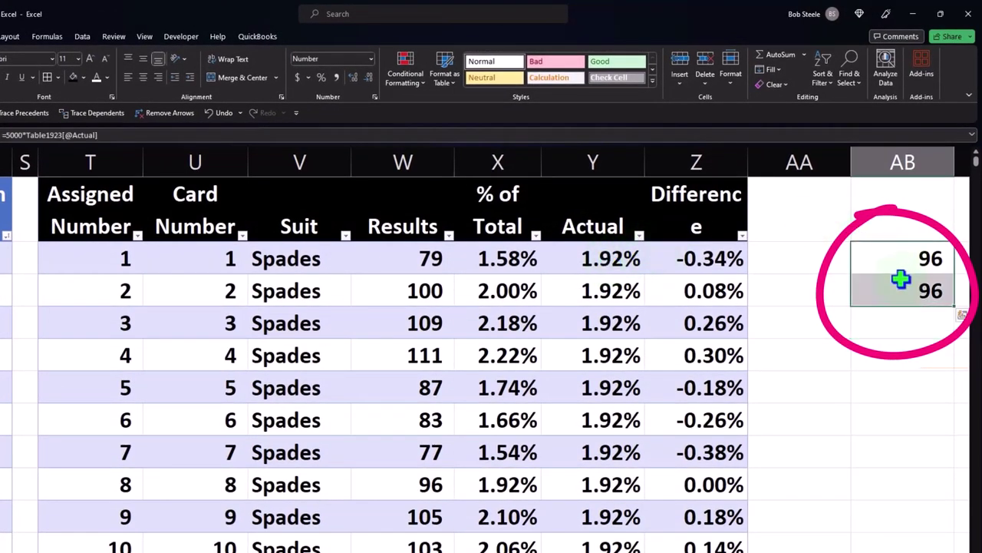
{"action": "key", "text": "Delete"}
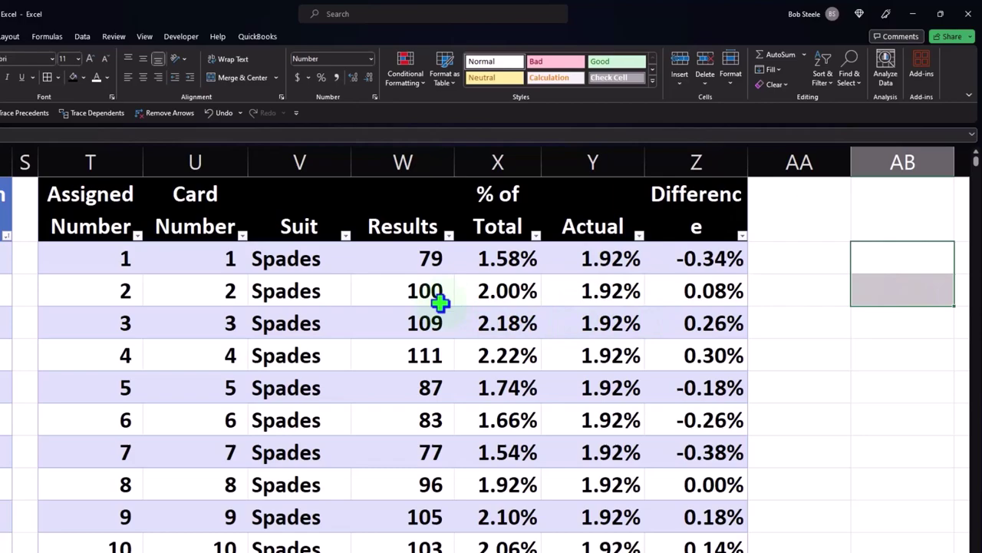
Insert a histogram of the Results values in W2:W53 and place it beside the table at column AA.
{"action": "left_click_drag", "start_coordinate": [408, 247], "coordinate": [464, 442]}
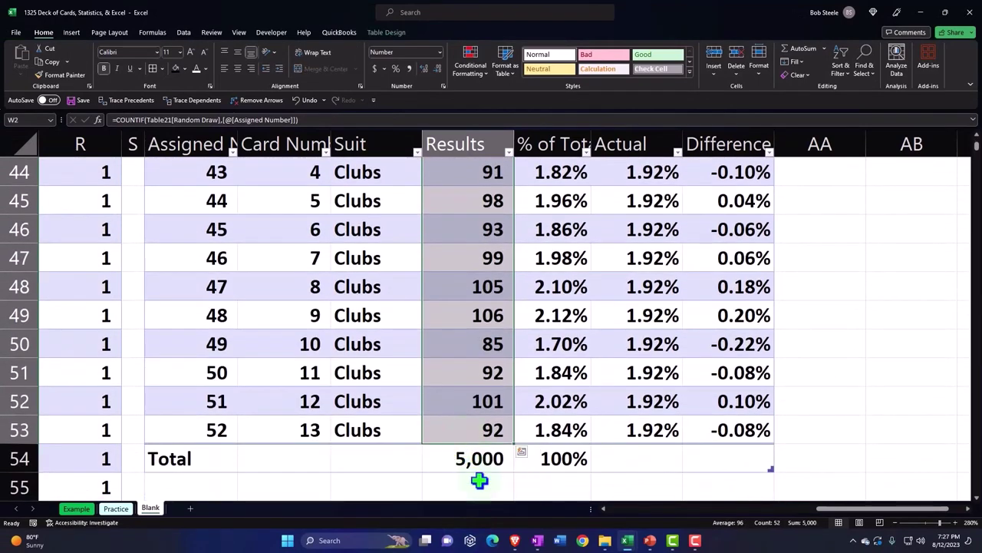
{"action": "left_click", "coordinate": [70, 31]}
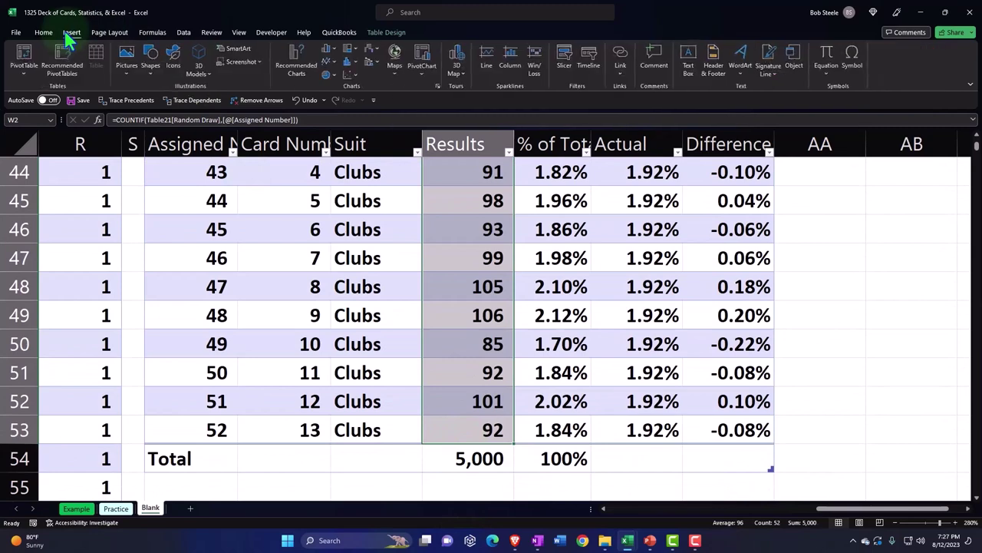
{"action": "left_click", "coordinate": [345, 66]}
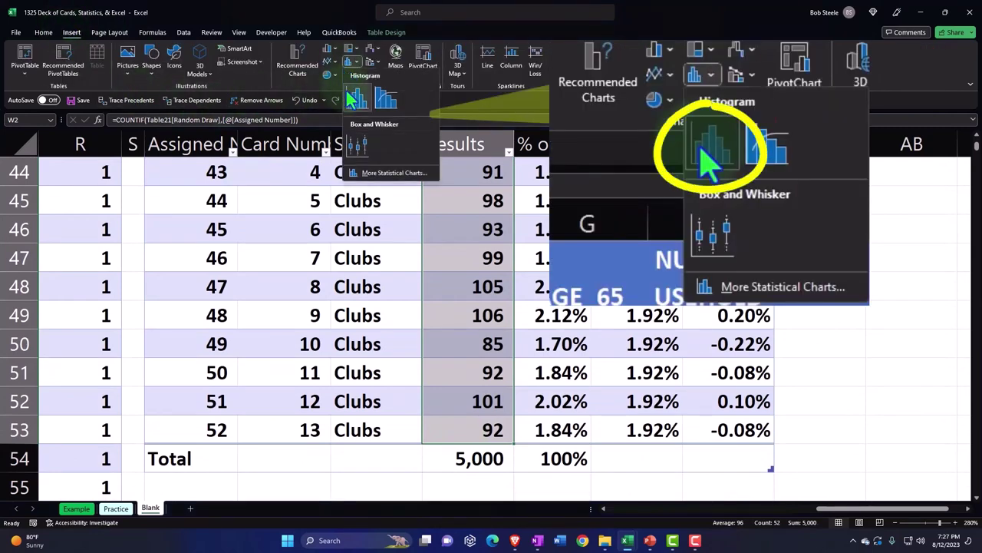
{"action": "left_click", "coordinate": [352, 103]}
Set the bin width of the histogram's horizontal axis to 0.99.
{"action": "scroll", "coordinate": [345, 178], "scroll_direction": "up", "scroll_amount": 1}
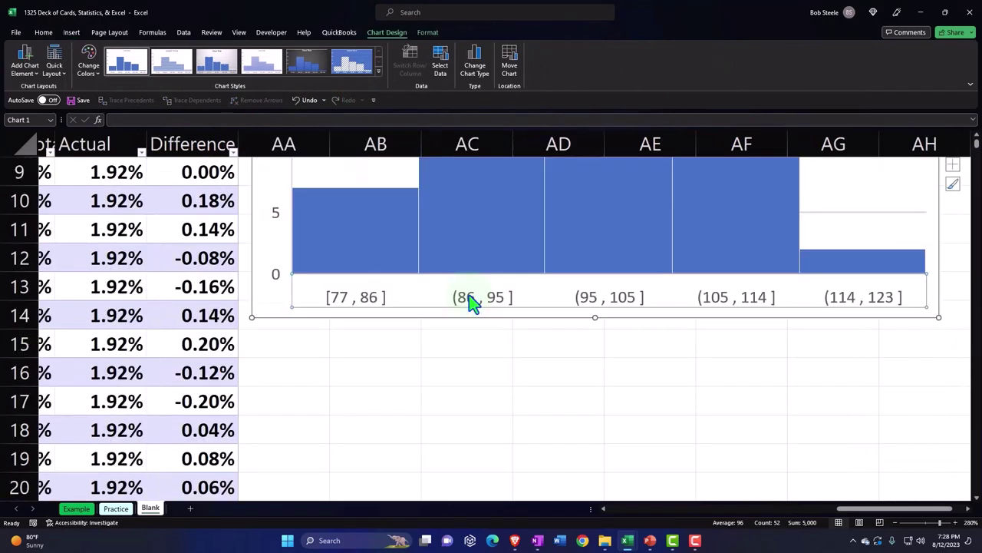
{"action": "double_click", "coordinate": [469, 300]}
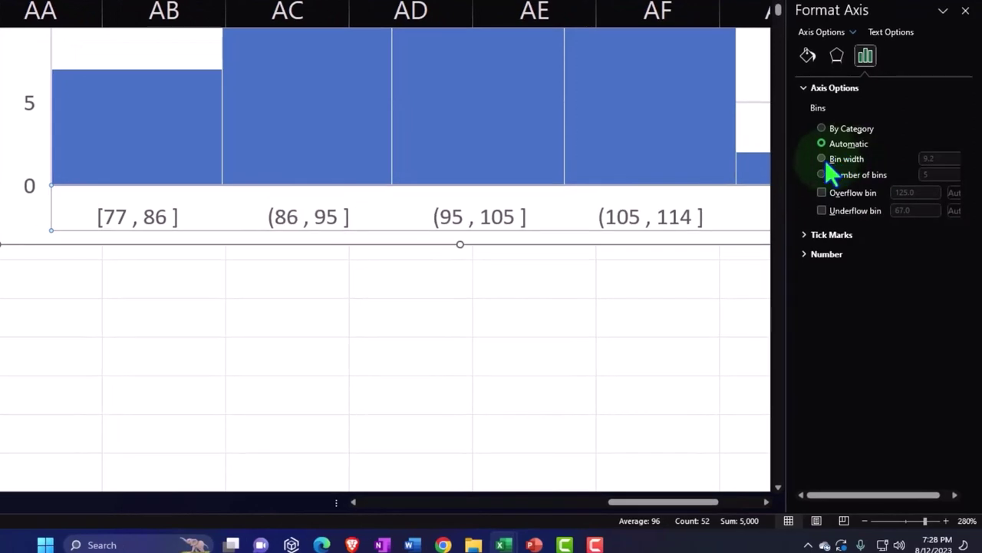
{"action": "left_click", "coordinate": [820, 159]}
{"action": "left_click", "coordinate": [918, 159]}
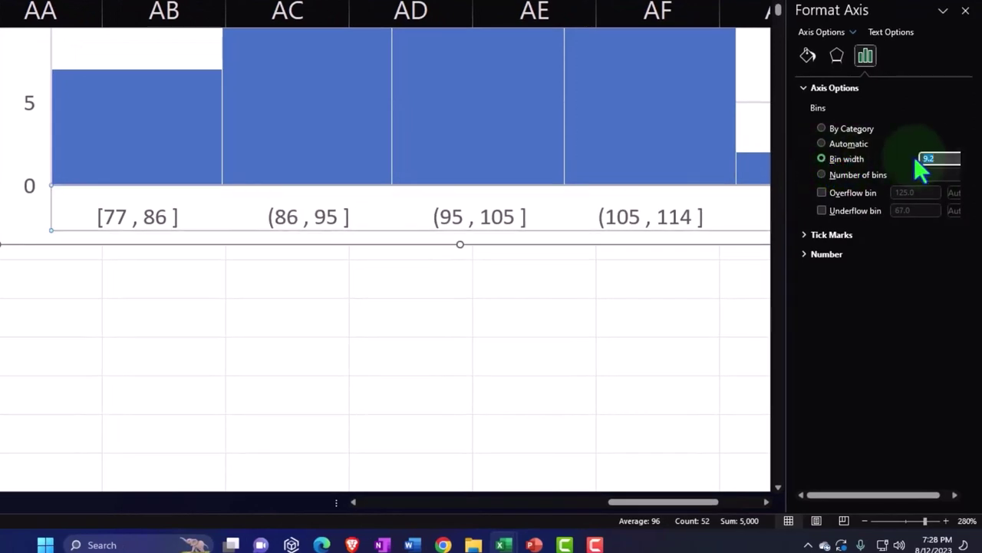
{"action": "type", "text": "1"}
{"action": "key", "text": "Return"}
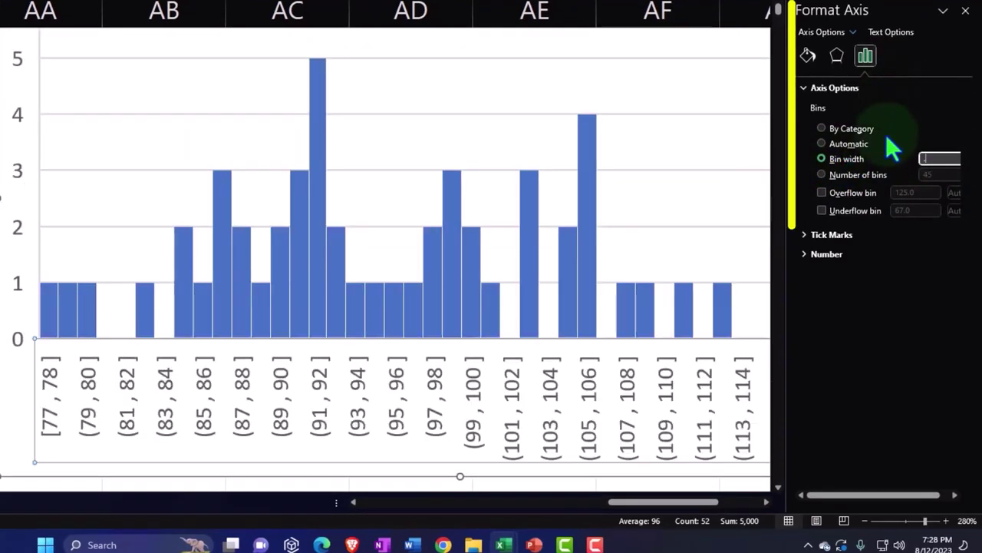
{"action": "type", "text": ".99"}
{"action": "key", "text": "Tab"}
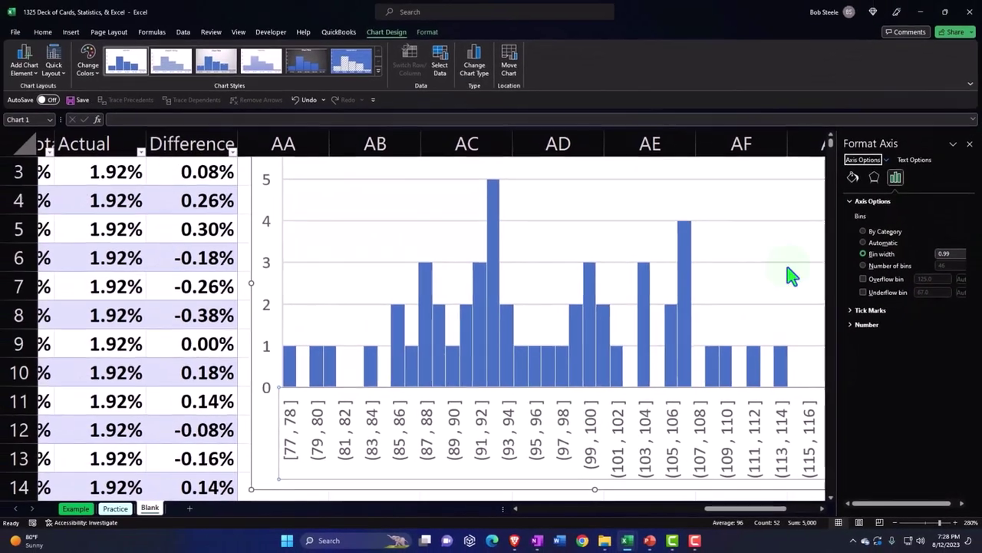
Select the Assigned Number values in T2:T53 together with the Results values in W2:W53, leaving out the headers and total row.
{"action": "scroll", "coordinate": [793, 276], "scroll_direction": "down", "scroll_amount": 2}
{"action": "left_click", "coordinate": [583, 397]}
{"action": "key", "text": "Left"}
{"action": "key", "text": "Left"}
{"action": "key", "text": "Left"}
{"action": "key", "text": "Left"}
{"action": "key", "text": "Left"}
{"action": "key", "text": "Left"}
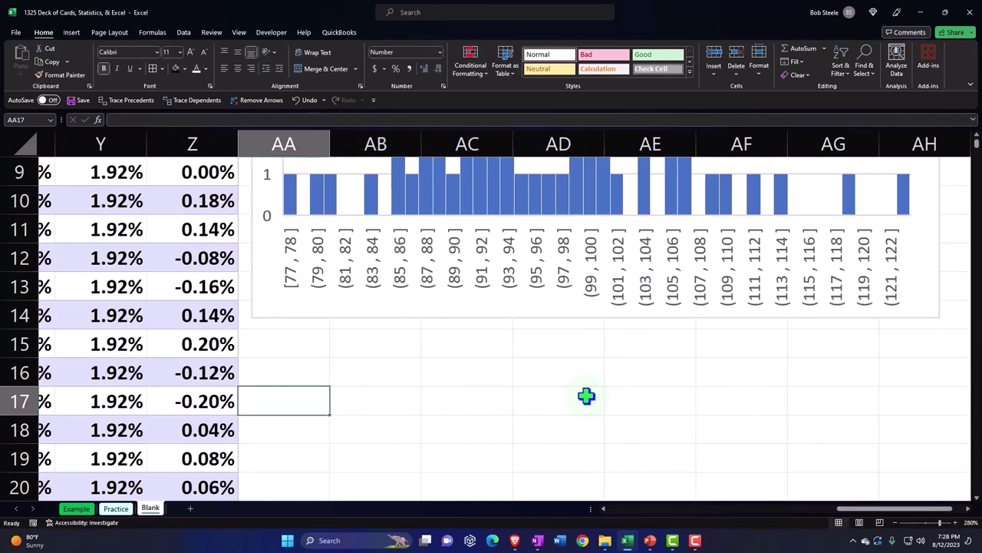
{"action": "key", "text": "Left"}
{"action": "key", "text": "Left"}
{"action": "key", "text": "Left"}
{"action": "key", "text": "Left"}
{"action": "key", "text": "Left"}
{"action": "key", "text": "Left"}
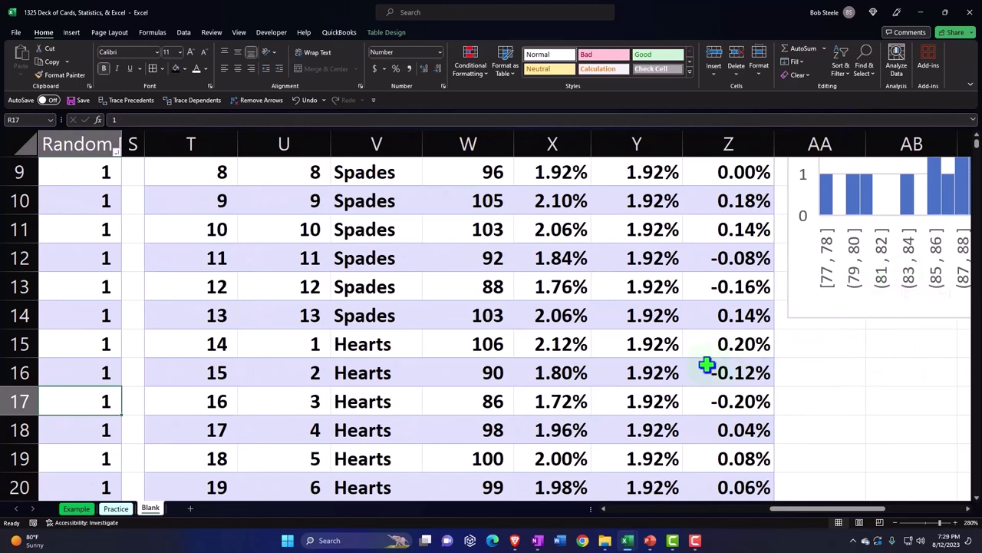
{"action": "scroll", "coordinate": [476, 361], "scroll_direction": "up", "scroll_amount": 1}
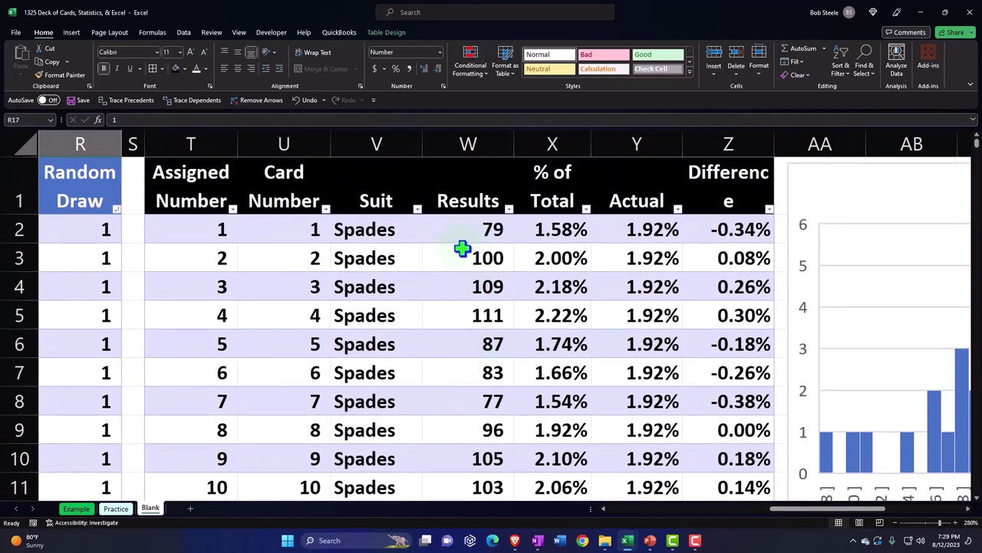
{"action": "left_click", "coordinate": [199, 230]}
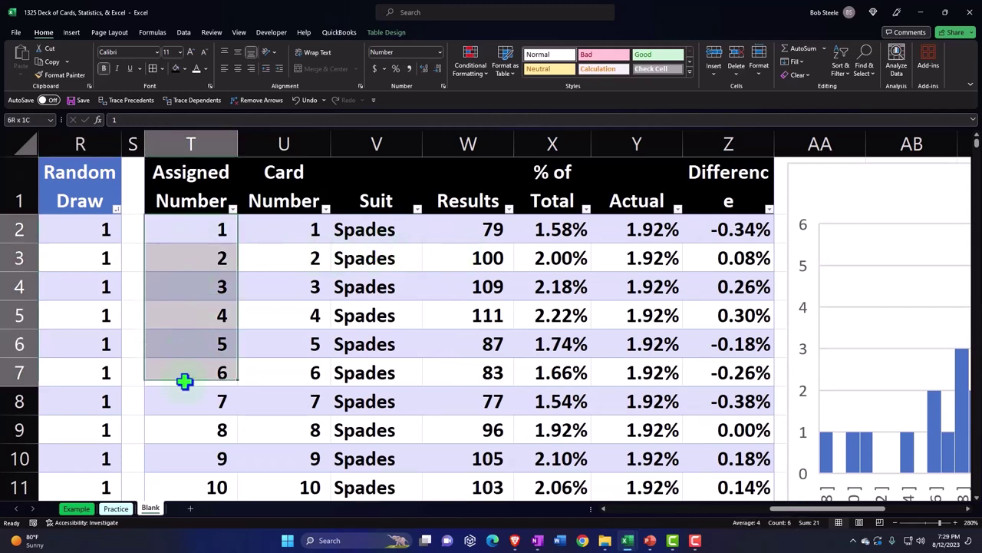
{"action": "left_click_drag", "start_coordinate": [193, 492], "coordinate": [191, 448]}
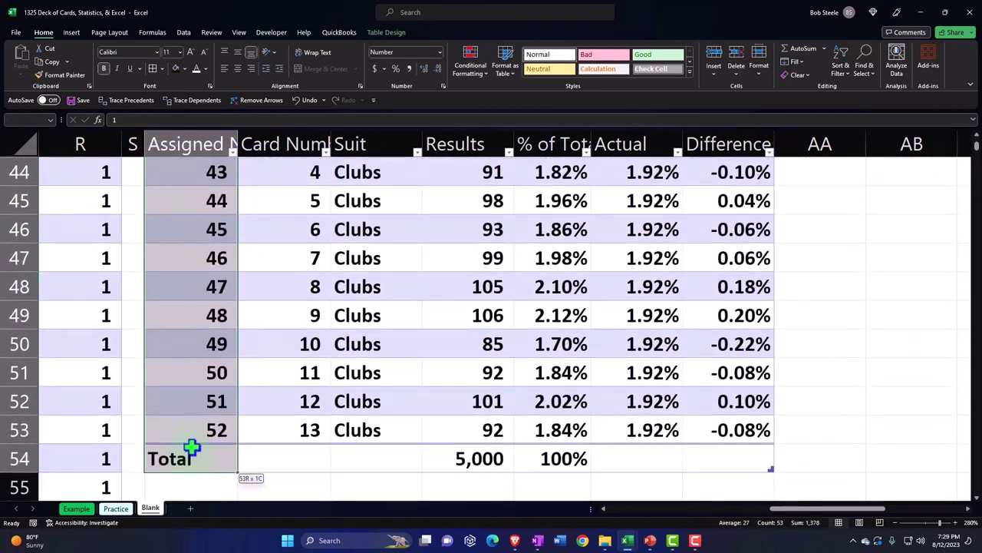
{"action": "scroll", "coordinate": [396, 305], "scroll_direction": "up", "scroll_amount": 7}
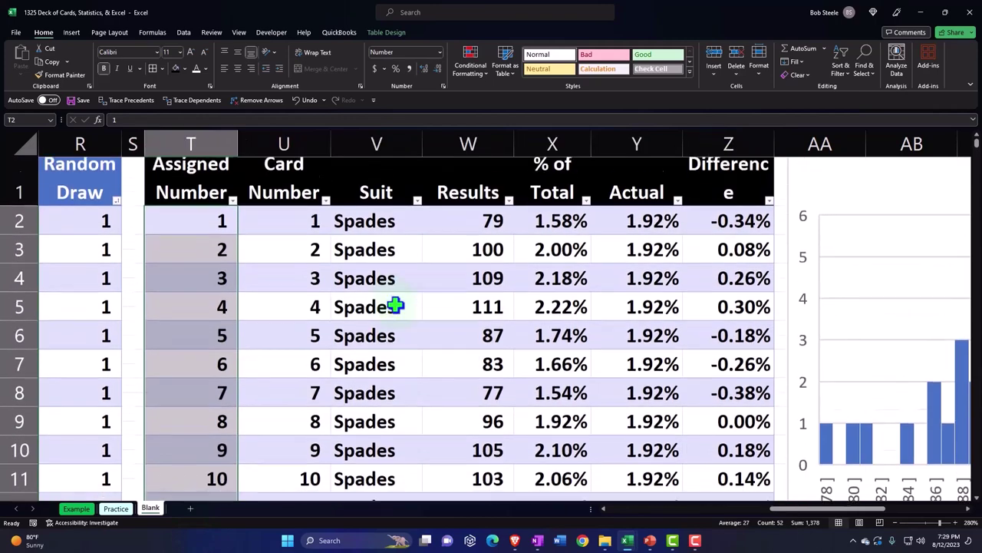
{"action": "left_click", "coordinate": [449, 232], "text": "ctrl"}
{"action": "left_click_drag", "start_coordinate": [450, 361], "coordinate": [480, 443]}
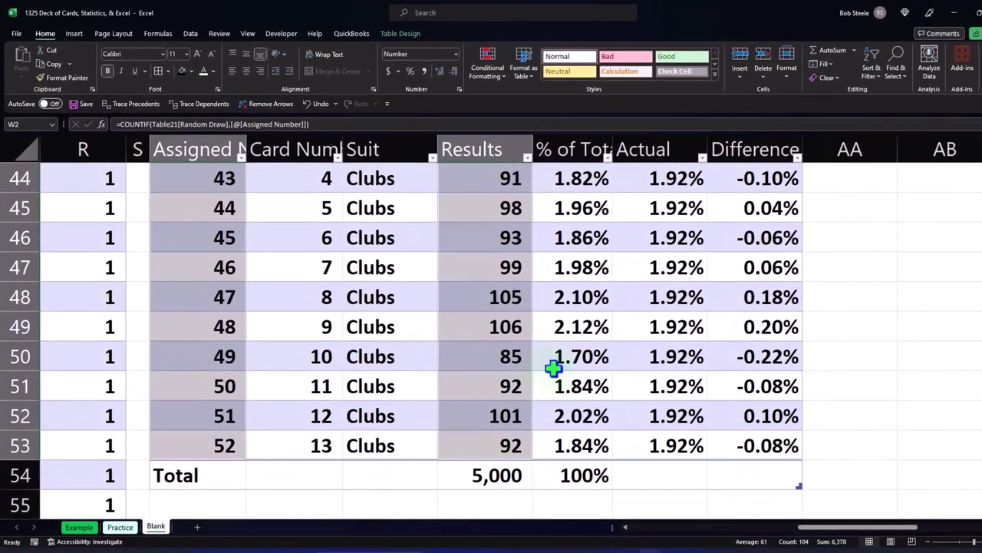
Insert a 2-D clustered column chart from the selected Assigned Number and Results values.
{"action": "scroll", "coordinate": [789, 427], "scroll_direction": "up", "scroll_amount": 4}
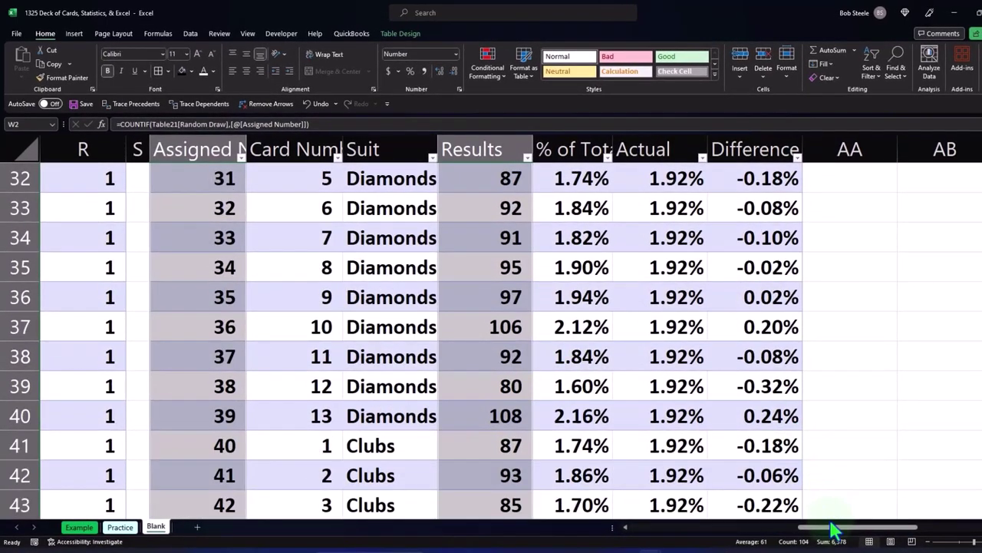
{"action": "left_click_drag", "start_coordinate": [834, 528], "coordinate": [870, 407]}
{"action": "scroll", "coordinate": [868, 402], "scroll_direction": "up", "scroll_amount": 7}
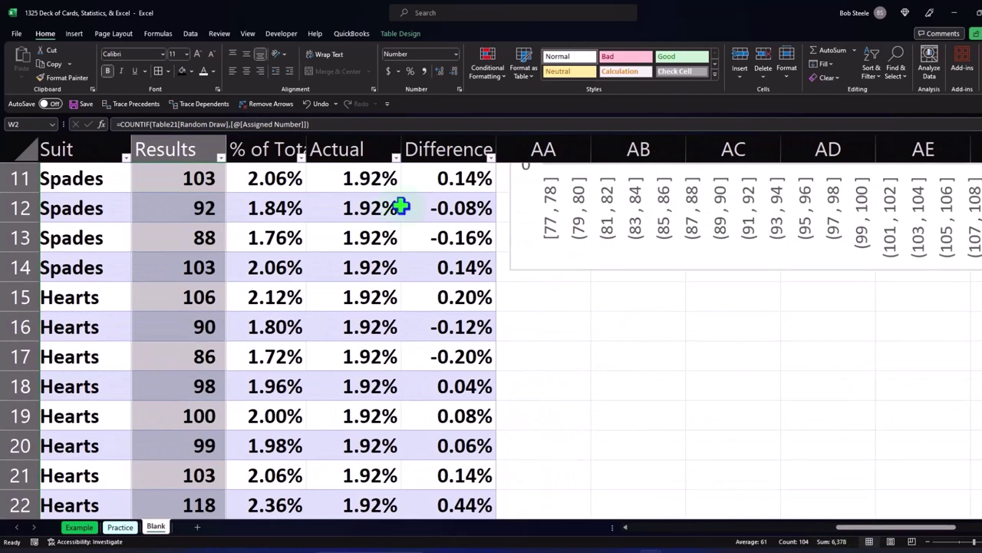
{"action": "left_click", "coordinate": [74, 33]}
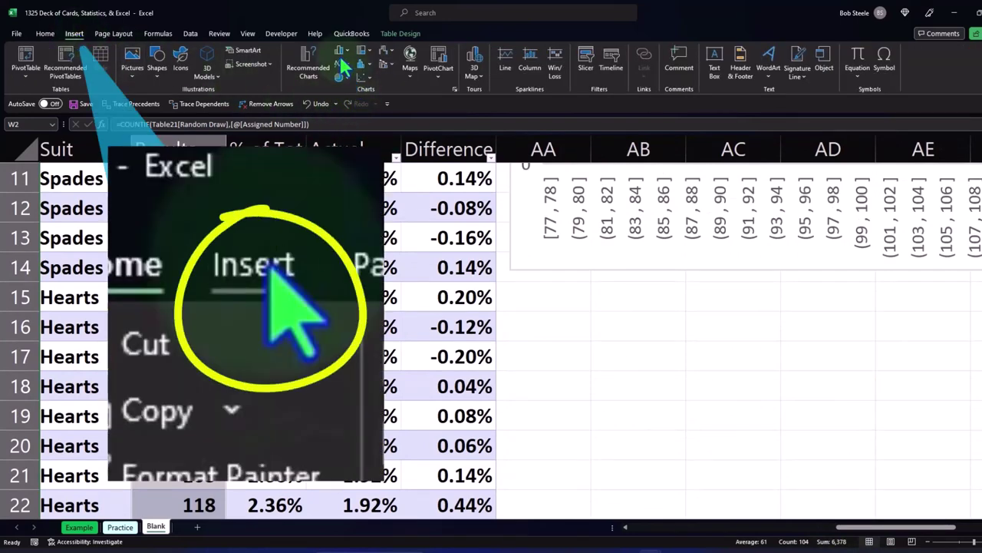
{"action": "left_click", "coordinate": [340, 53]}
{"action": "left_click", "coordinate": [347, 86]}
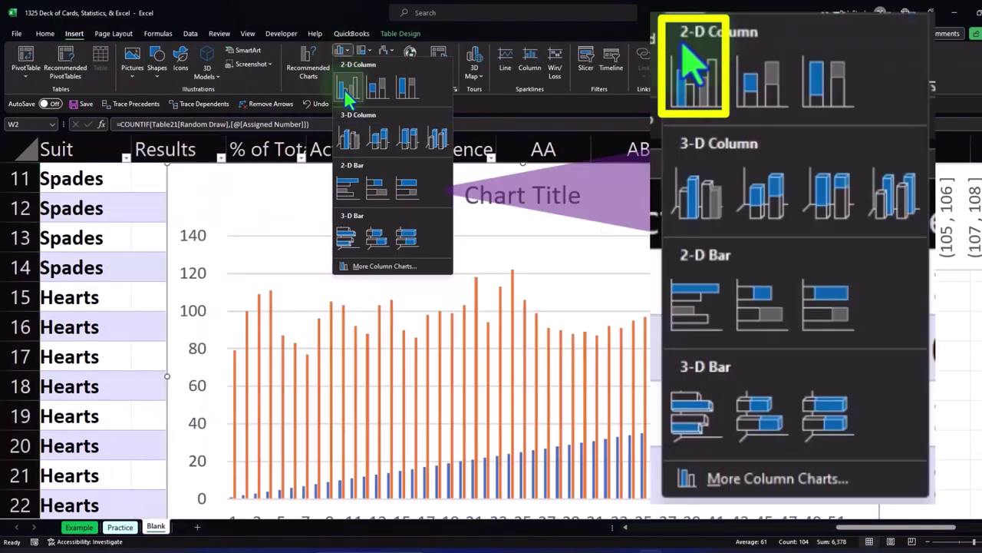
Move the column chart directly below the histogram and delete its chart title.
{"action": "left_click_drag", "start_coordinate": [219, 193], "coordinate": [547, 298]}
{"action": "left_click_drag", "start_coordinate": [887, 537], "coordinate": [925, 530]}
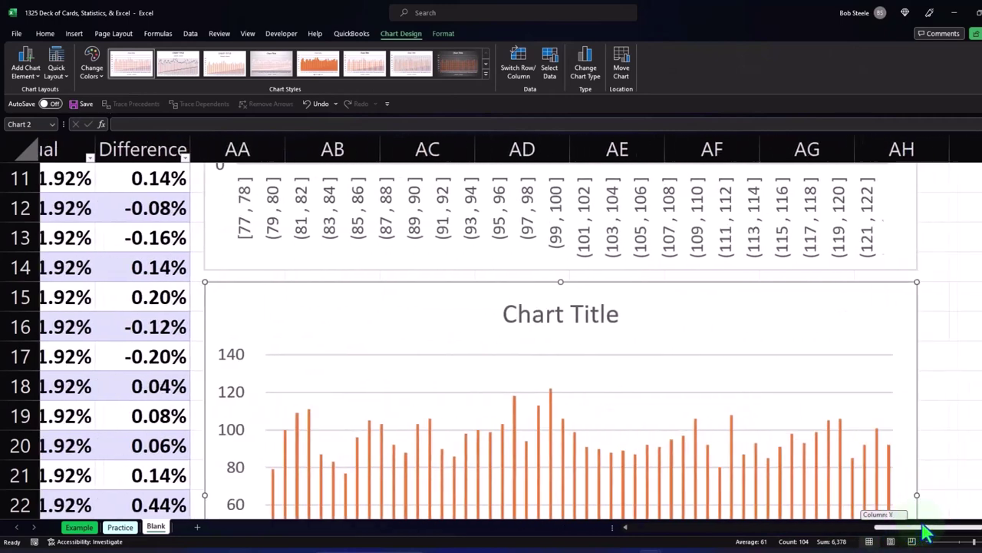
{"action": "scroll", "coordinate": [623, 294], "scroll_direction": "down", "scroll_amount": 1}
{"action": "left_click", "coordinate": [533, 231]}
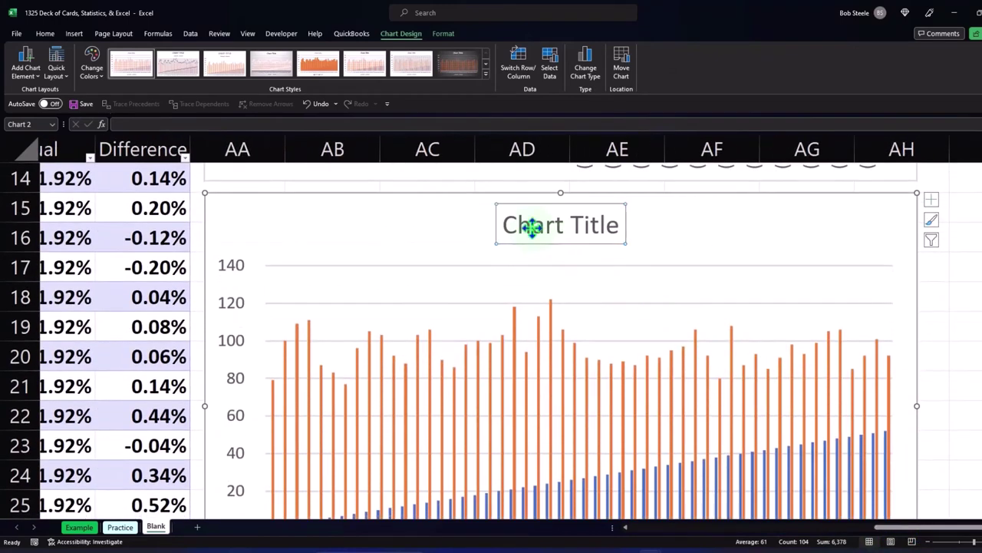
{"action": "key", "text": "Delete"}
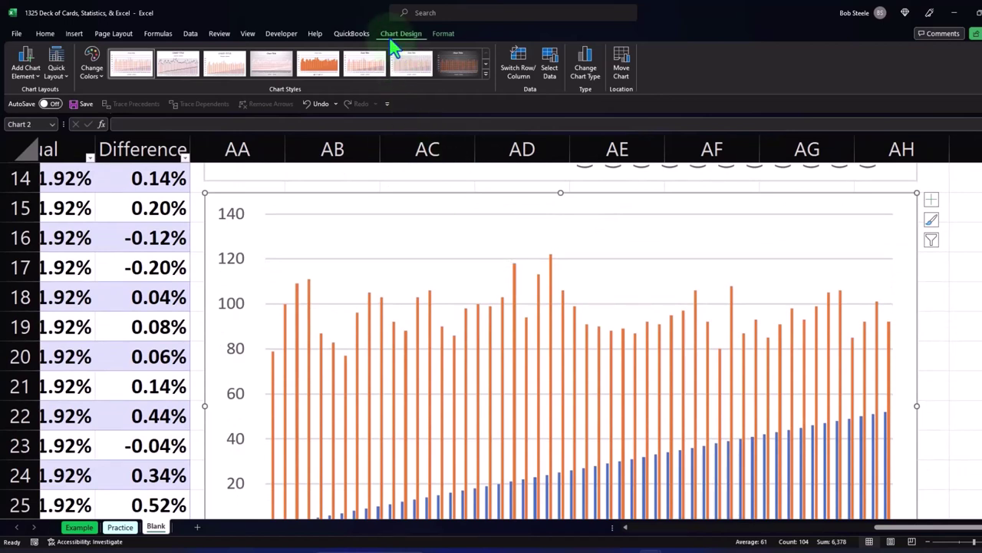
Exclude Series1 from the column chart's data source so that only Series2 is plotted.
{"action": "left_click", "coordinate": [549, 61]}
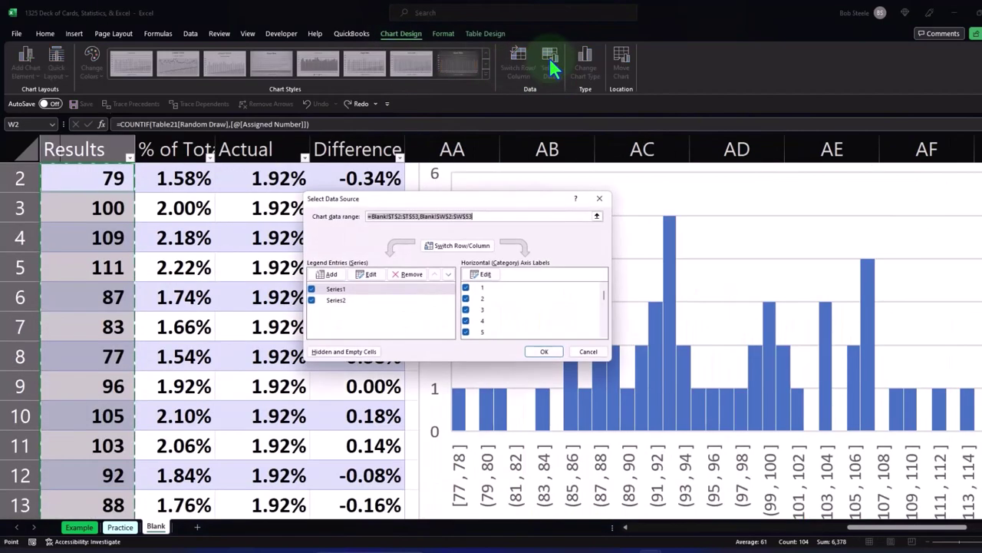
{"action": "left_click_drag", "start_coordinate": [417, 200], "coordinate": [601, 203]}
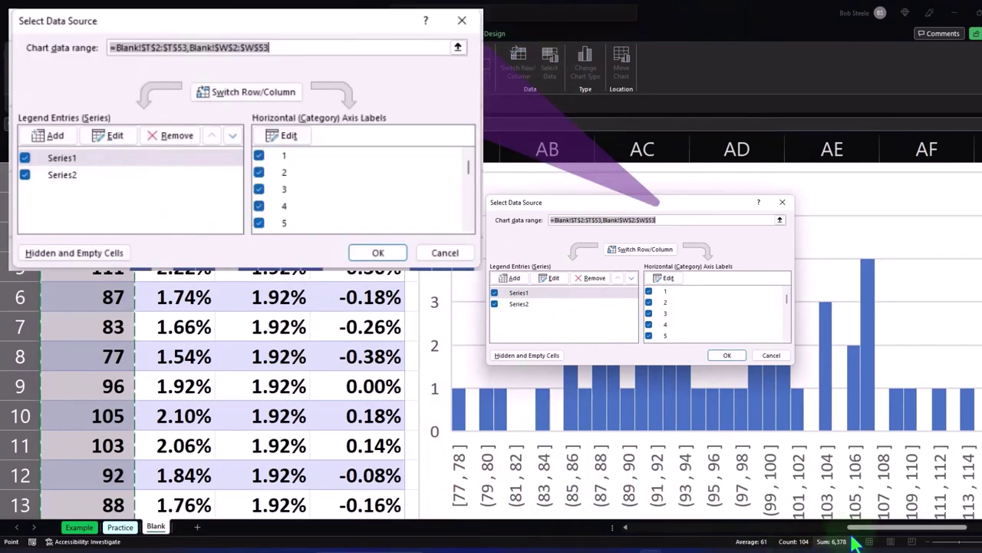
{"action": "scroll", "coordinate": [844, 474], "scroll_direction": "down", "scroll_amount": 1}
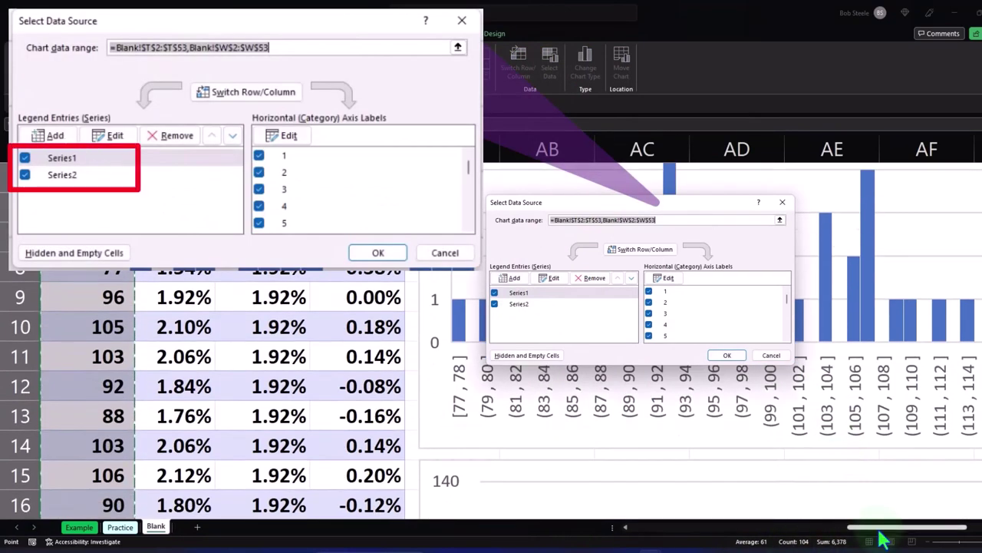
{"action": "left_click_drag", "start_coordinate": [877, 529], "coordinate": [852, 539]}
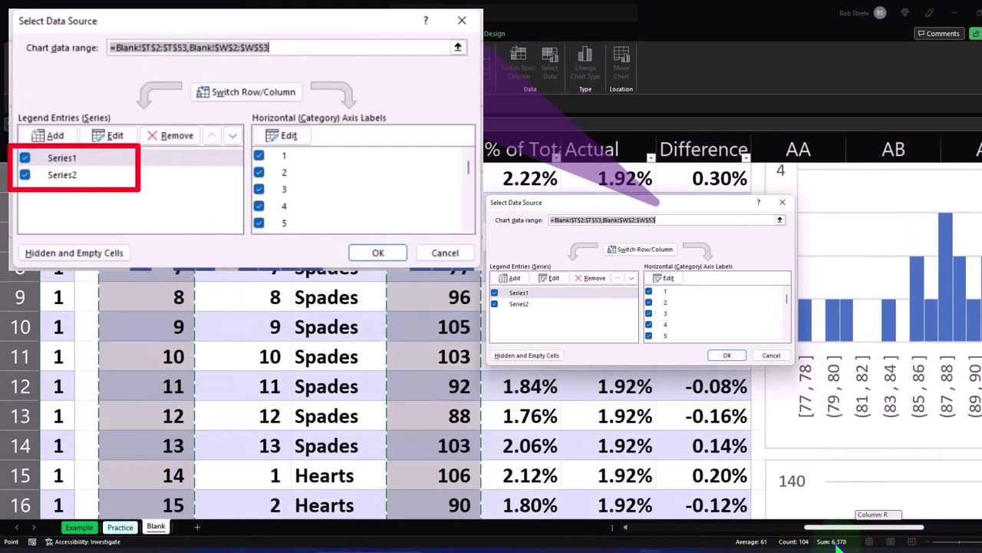
{"action": "left_click", "coordinate": [495, 294]}
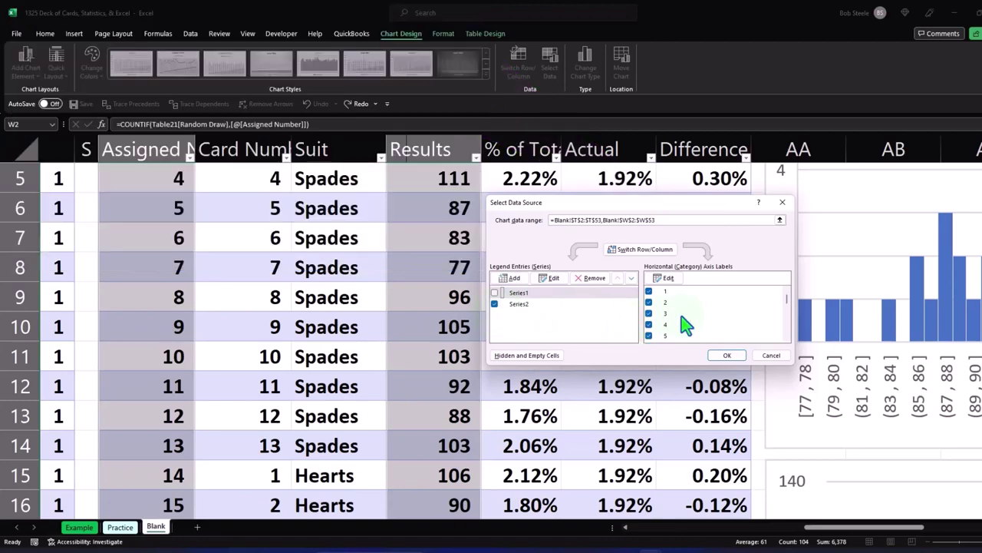
{"action": "scroll", "coordinate": [686, 324], "scroll_direction": "down", "scroll_amount": 14}
{"action": "scroll", "coordinate": [685, 325], "scroll_direction": "down", "scroll_amount": 2}
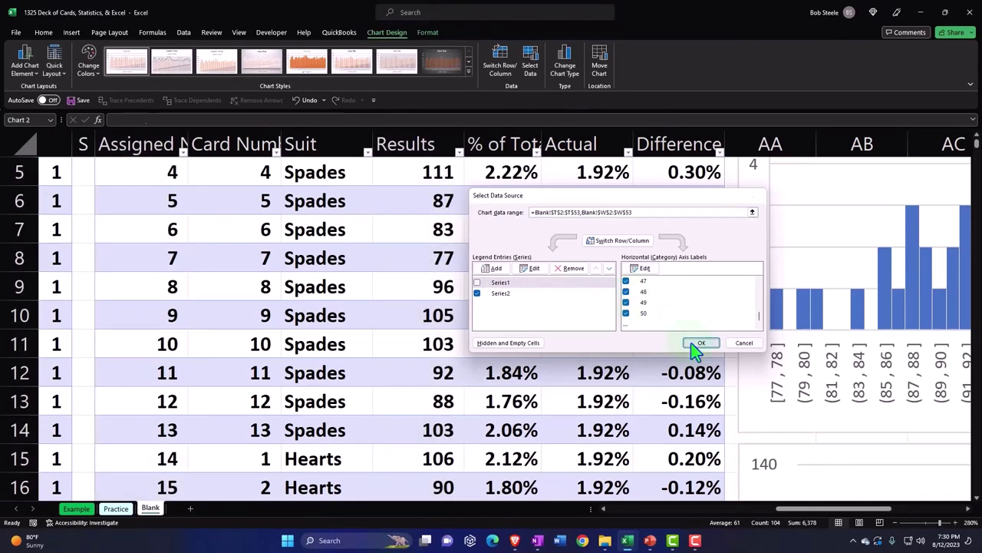
{"action": "left_click", "coordinate": [699, 343]}
Set the column chart's horizontal axis label range to =Blank!$T$2:$T$53 in its data source and apply the change.
{"action": "scroll", "coordinate": [822, 460], "scroll_direction": "down", "scroll_amount": 1}
{"action": "left_click_drag", "start_coordinate": [836, 511], "coordinate": [898, 513]}
{"action": "scroll", "coordinate": [857, 435], "scroll_direction": "down", "scroll_amount": 3}
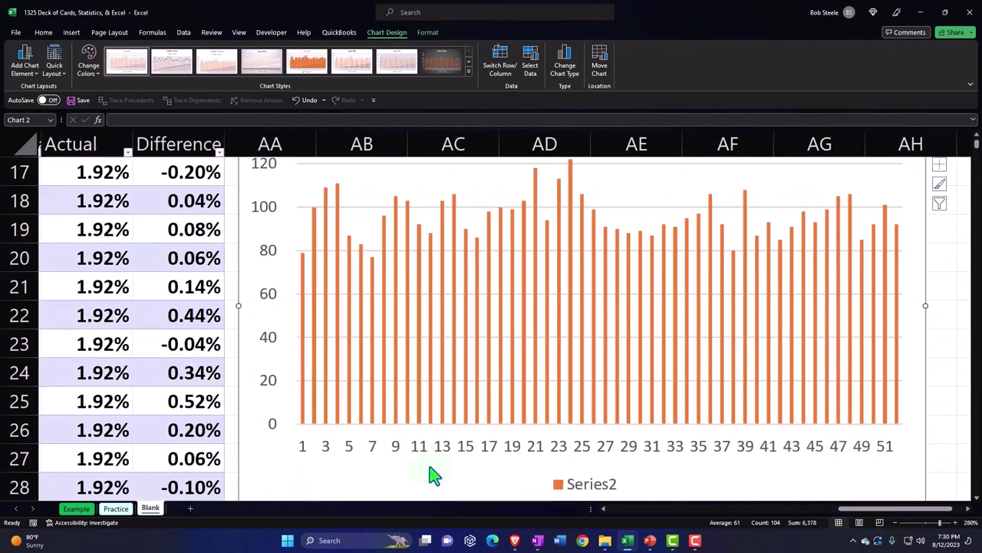
{"action": "left_click", "coordinate": [650, 451]}
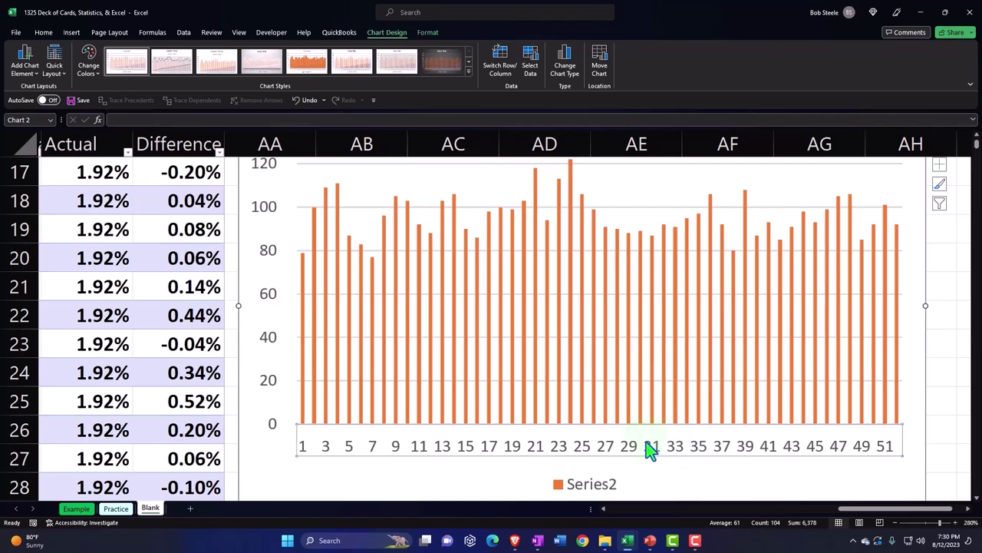
{"action": "left_click", "coordinate": [533, 63]}
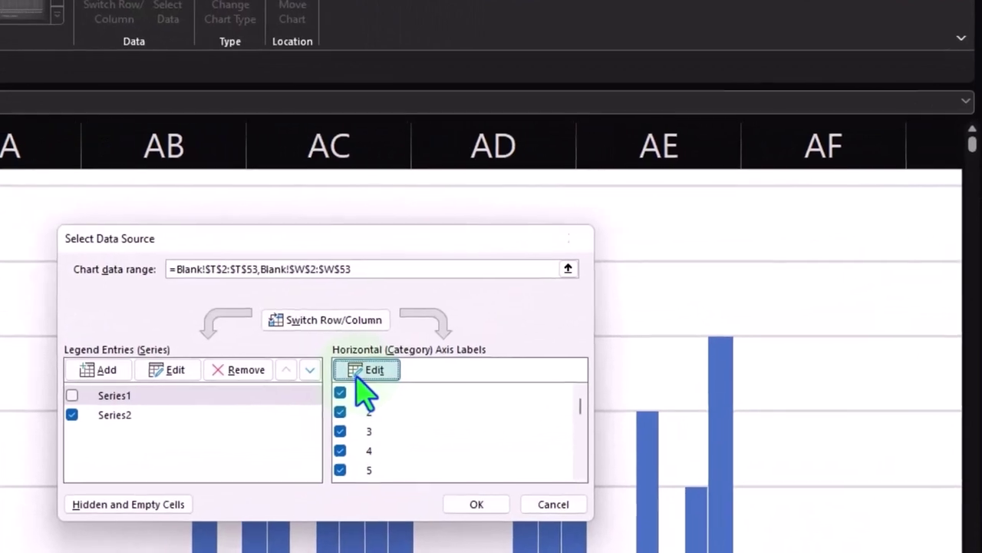
{"action": "left_click", "coordinate": [358, 377]}
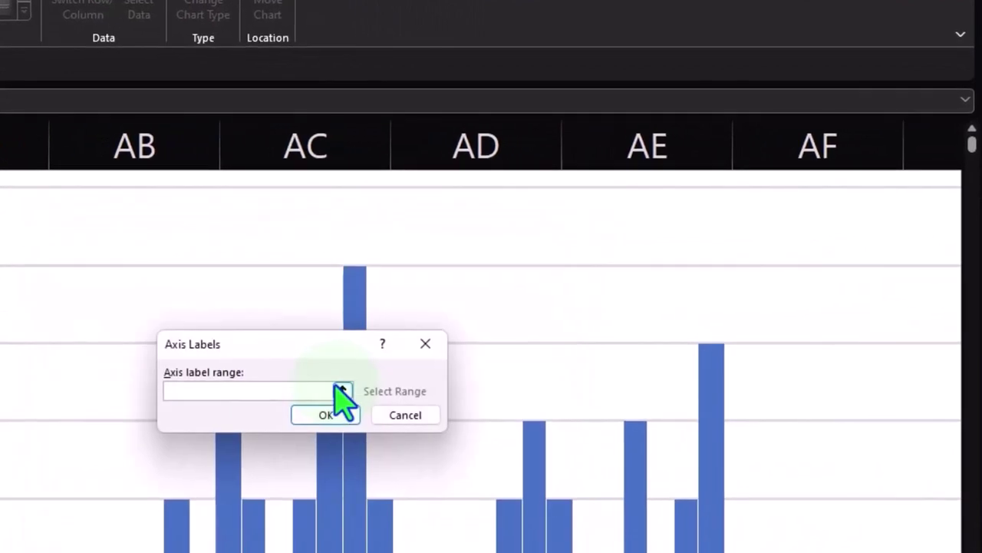
{"action": "left_click", "coordinate": [342, 391]}
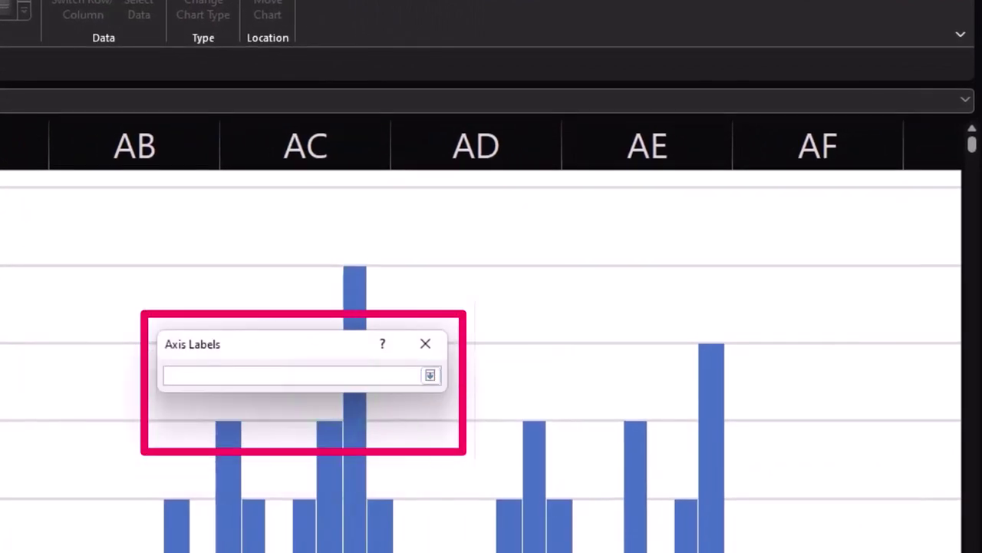
{"action": "scroll", "coordinate": [481, 337], "scroll_direction": "left", "scroll_amount": 6}
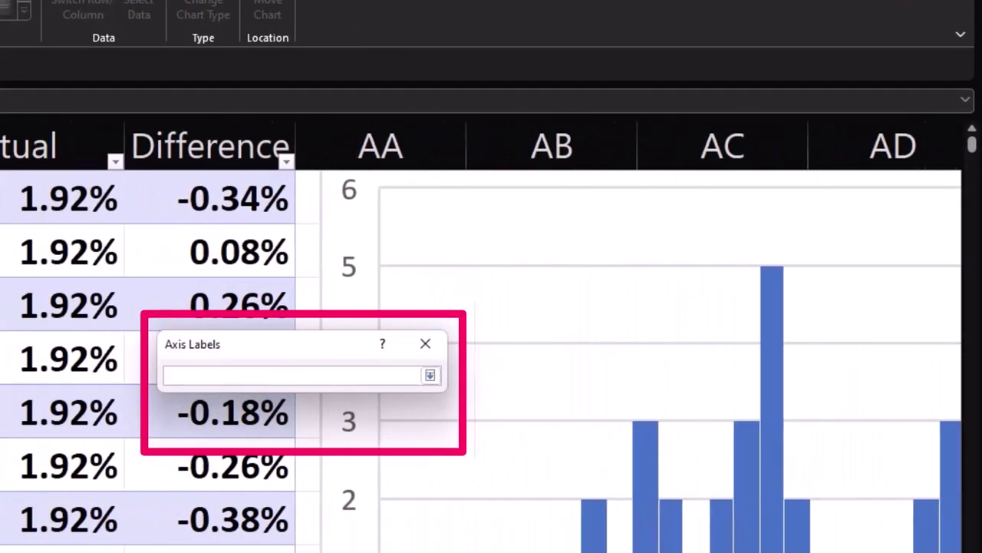
{"action": "scroll", "coordinate": [481, 338], "scroll_direction": "up", "scroll_amount": 3}
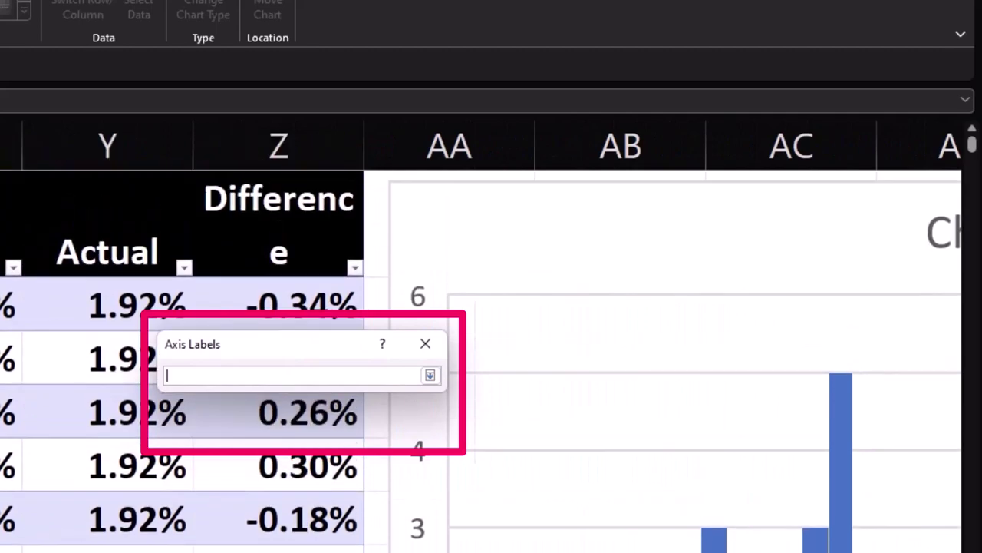
{"action": "type", "text": "=Blank!$T$2:$T$7"}
{"action": "key", "text": "shift+Down"}
{"action": "key", "text": "shift+Down"}
{"action": "key", "text": "shift+Down"}
{"action": "key", "text": "shift+Down"}
{"action": "key", "text": "shift+Down"}
{"action": "key", "text": "shift+Down"}
{"action": "key", "text": "shift+Down"}
{"action": "key", "text": "shift+Down"}
{"action": "key", "text": "shift+Down"}
{"action": "key", "text": "shift+Down"}
{"action": "key", "text": "shift+Down"}
{"action": "key", "text": "shift+Down"}
{"action": "key", "text": "shift+Down"}
{"action": "key", "text": "shift+Down"}
{"action": "key", "text": "shift+Down"}
{"action": "key", "text": "shift+Down"}
{"action": "key", "text": "shift+Down"}
{"action": "key", "text": "shift+Down"}
{"action": "key", "text": "shift+Down"}
{"action": "key", "text": "shift+Down"}
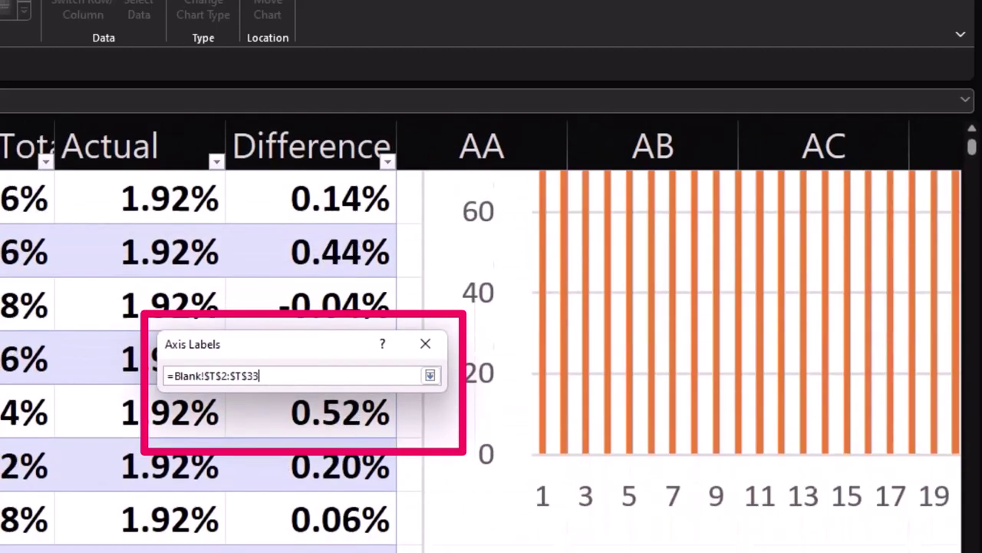
{"action": "key", "text": "shift+Down"}
{"action": "key", "text": "shift+Down"}
{"action": "key", "text": "shift+Down"}
{"action": "key", "text": "shift+Down"}
{"action": "key", "text": "shift+Down"}
{"action": "key", "text": "shift+Down"}
{"action": "key", "text": "shift+Down"}
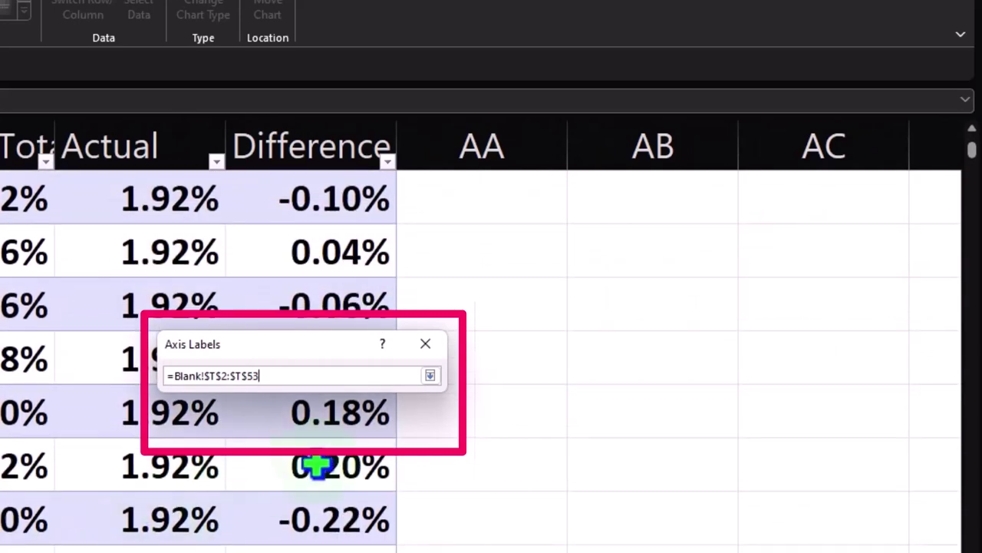
{"action": "left_click", "coordinate": [429, 375]}
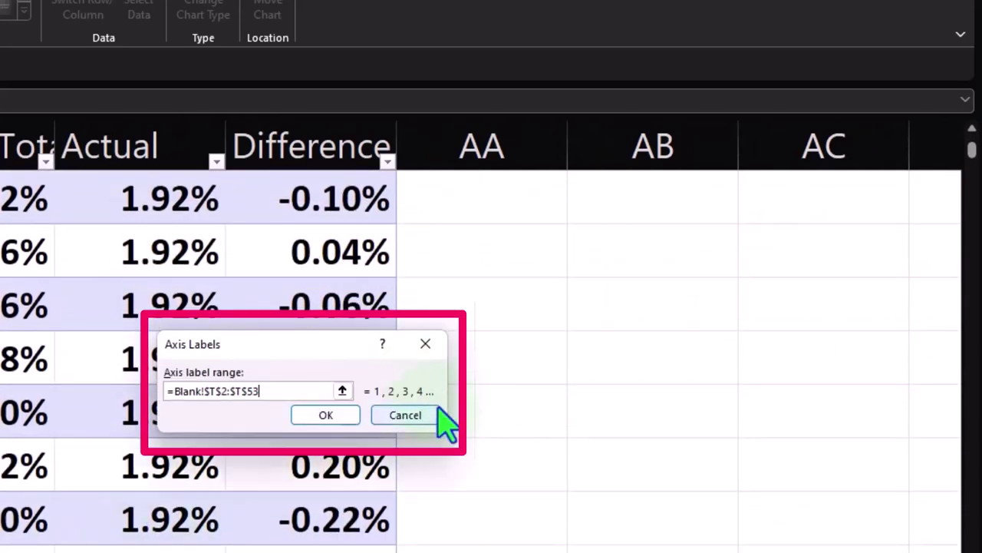
{"action": "left_click", "coordinate": [355, 421]}
{"action": "scroll", "coordinate": [422, 471], "scroll_direction": "down", "scroll_amount": 15}
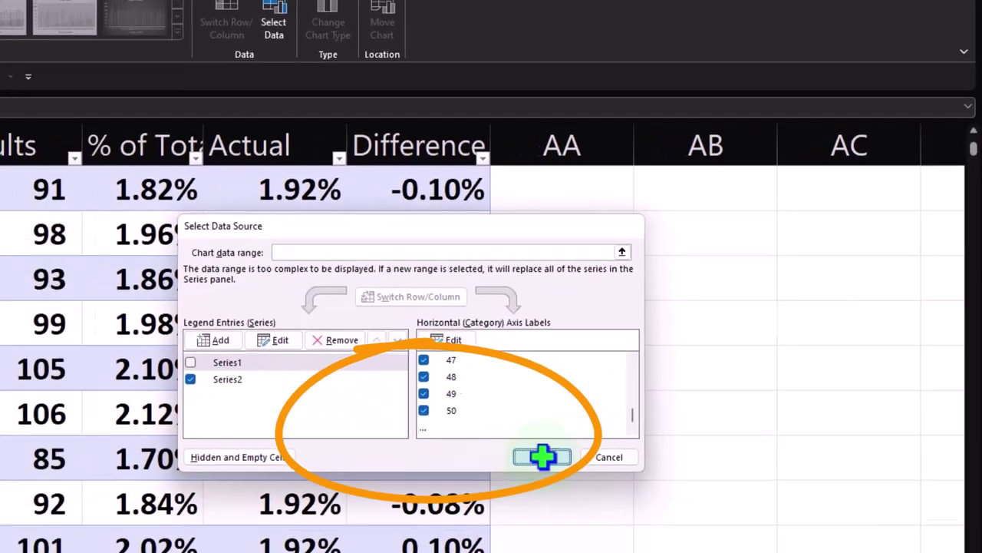
{"action": "left_click", "coordinate": [454, 518]}
Format the column chart's horizontal axis with a specified label interval unit of 1 so that every card number is labelled.
{"action": "scroll", "coordinate": [742, 347], "scroll_direction": "up", "scroll_amount": 5}
{"action": "scroll", "coordinate": [742, 347], "scroll_direction": "up", "scroll_amount": 3}
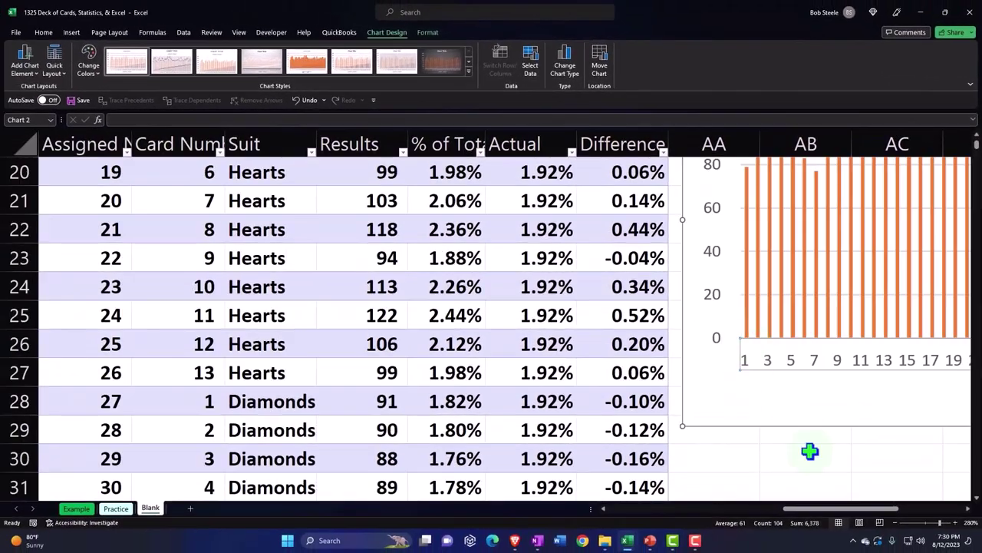
{"action": "left_click_drag", "start_coordinate": [815, 509], "coordinate": [879, 519]}
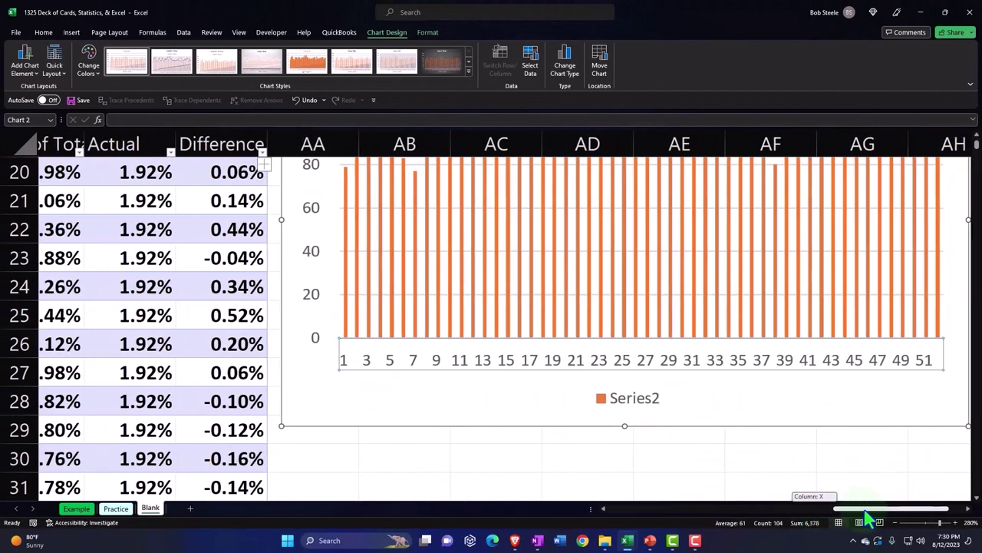
{"action": "scroll", "coordinate": [877, 437], "scroll_direction": "up", "scroll_amount": 2}
{"action": "scroll", "coordinate": [879, 436], "scroll_direction": "down", "scroll_amount": 2}
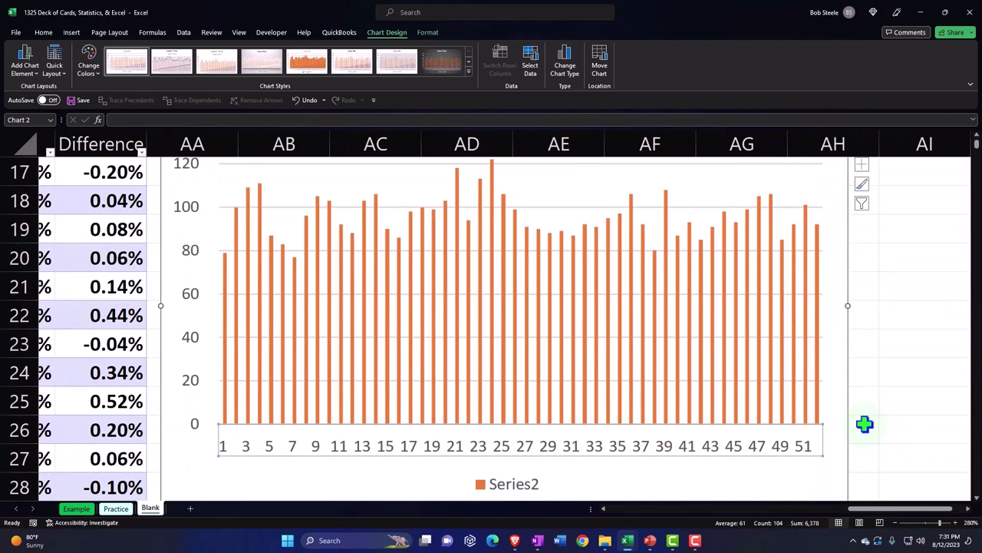
{"action": "scroll", "coordinate": [865, 425], "scroll_direction": "down", "scroll_amount": 3}
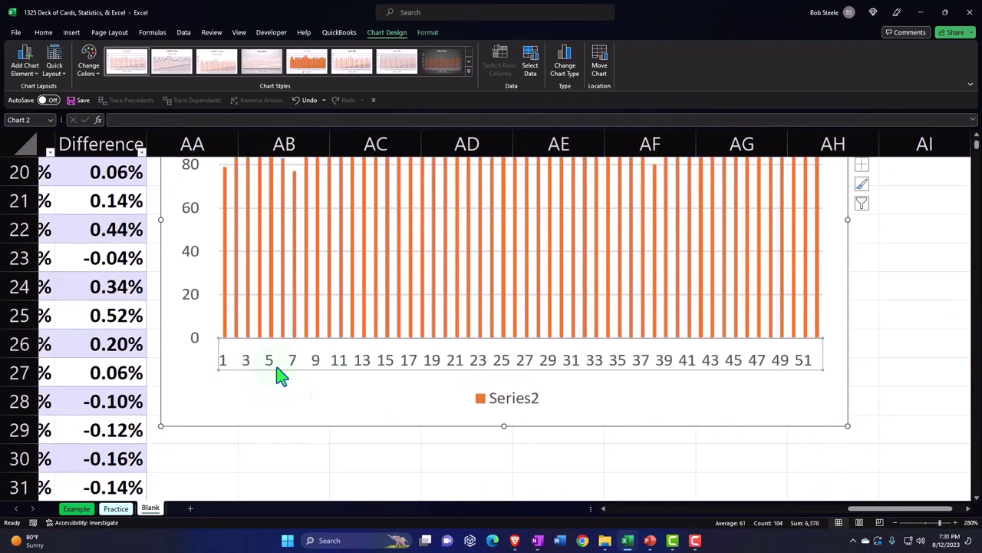
{"action": "double_click", "coordinate": [453, 367]}
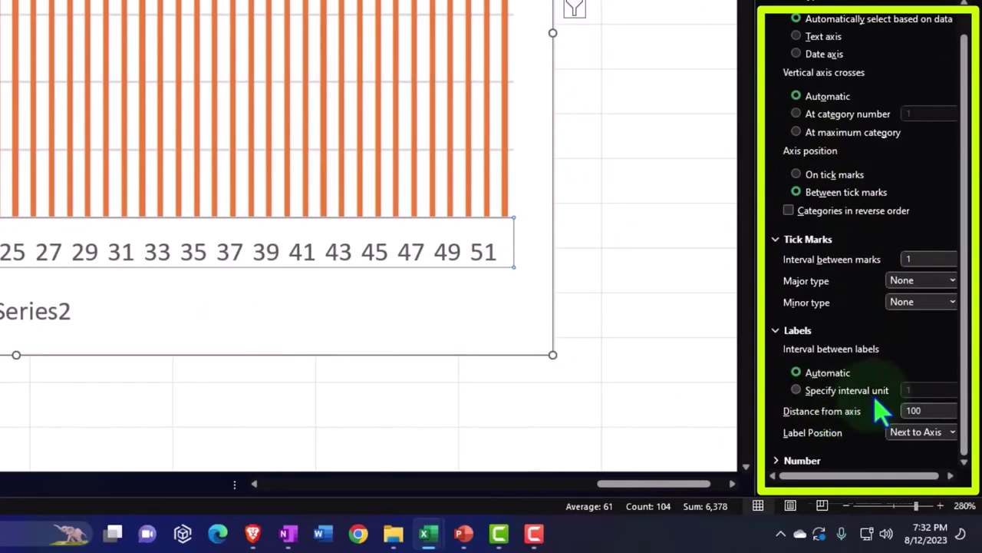
{"action": "left_click", "coordinate": [796, 390]}
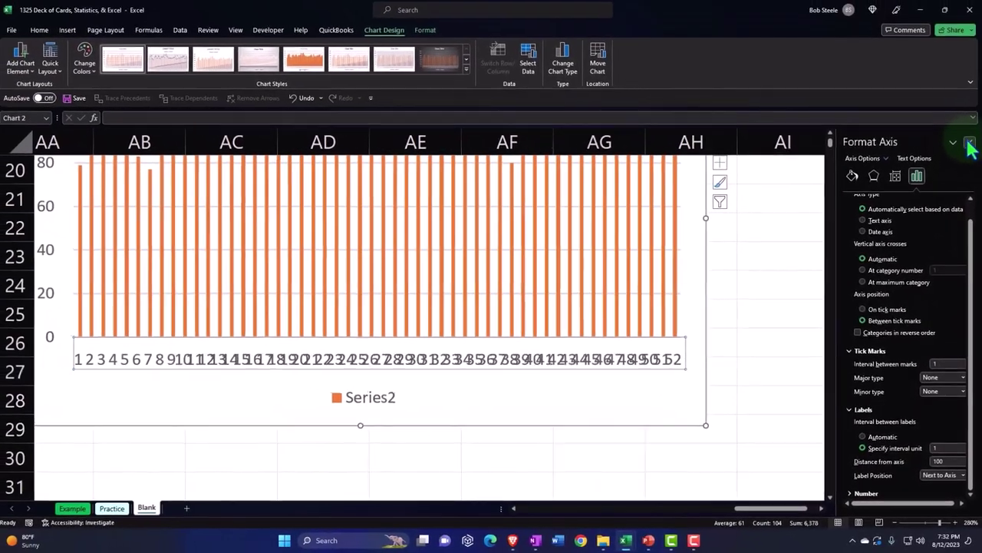
{"action": "left_click", "coordinate": [967, 102]}
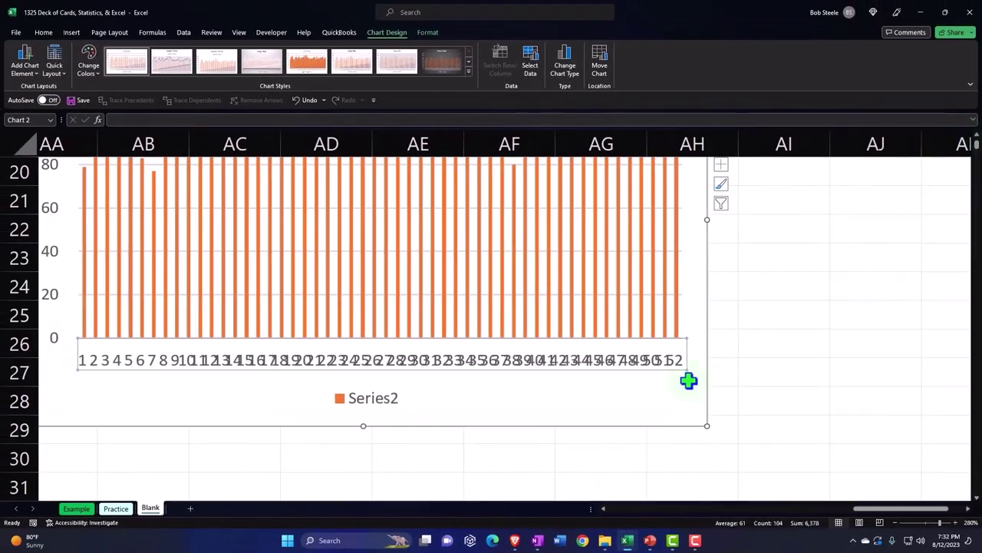
Widen the column chart until its right edge sits just past column AL, leaving room for separate axis labels 1 to 52.
{"action": "left_click", "coordinate": [734, 296]}
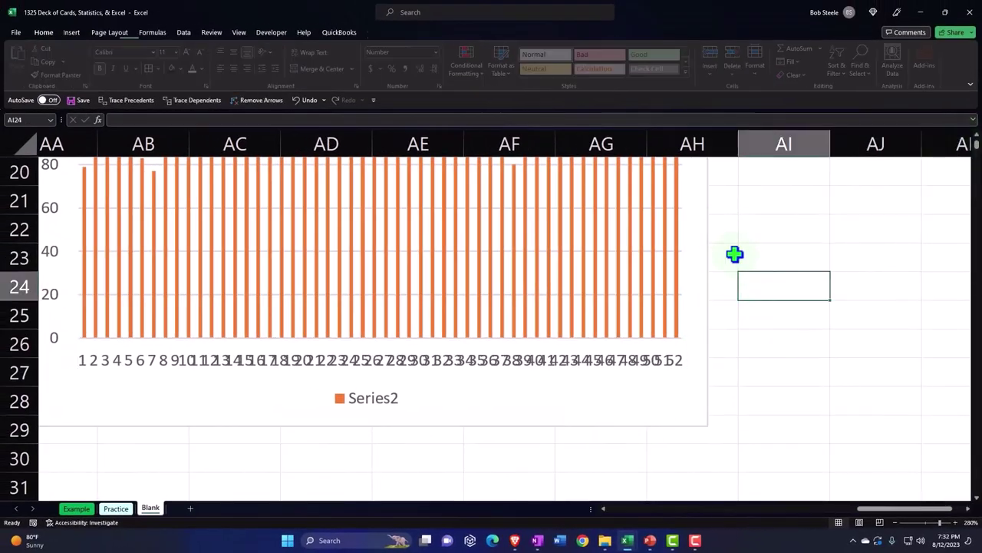
{"action": "left_click", "coordinate": [706, 217]}
{"action": "left_click_drag", "start_coordinate": [707, 220], "coordinate": [943, 221]}
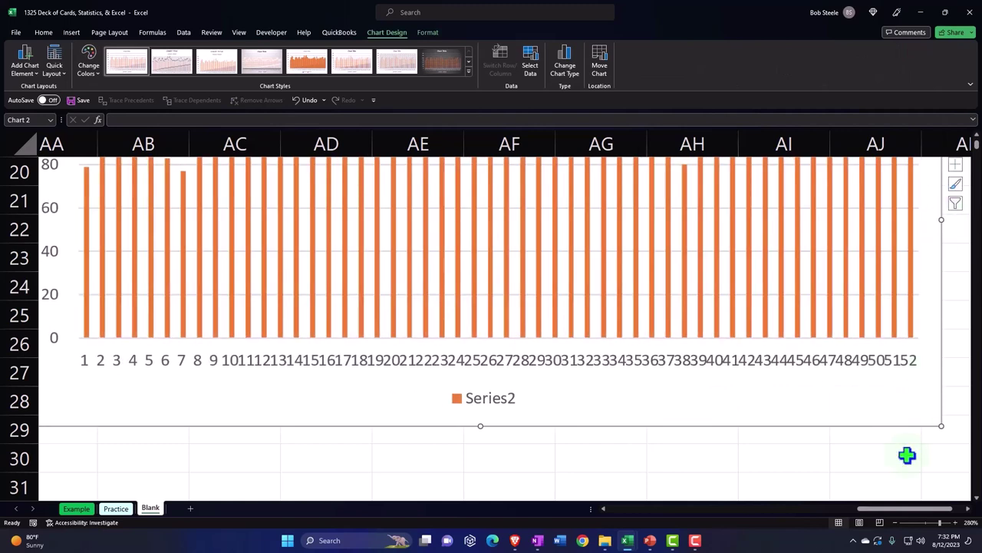
{"action": "left_click_drag", "start_coordinate": [903, 509], "coordinate": [932, 509]}
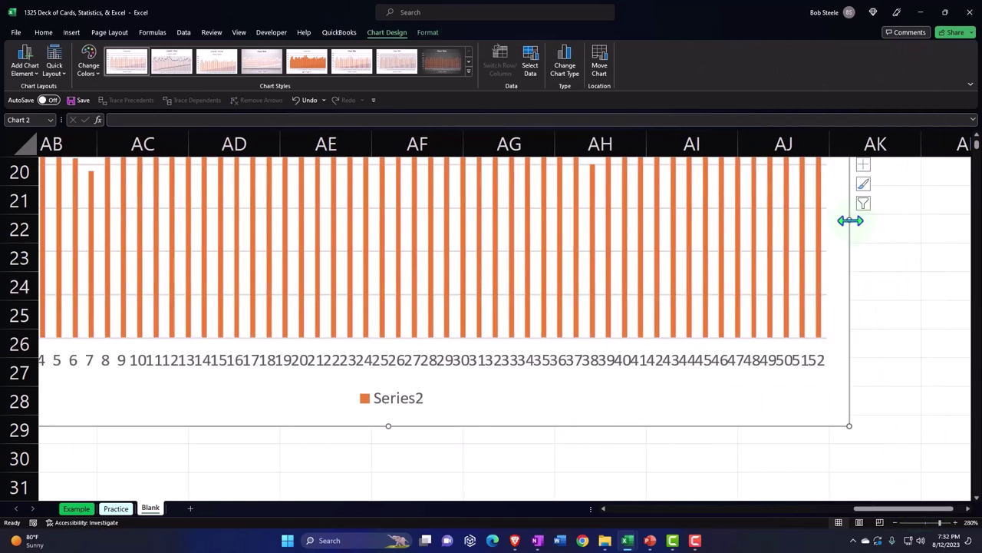
{"action": "left_click_drag", "start_coordinate": [851, 221], "coordinate": [923, 222]}
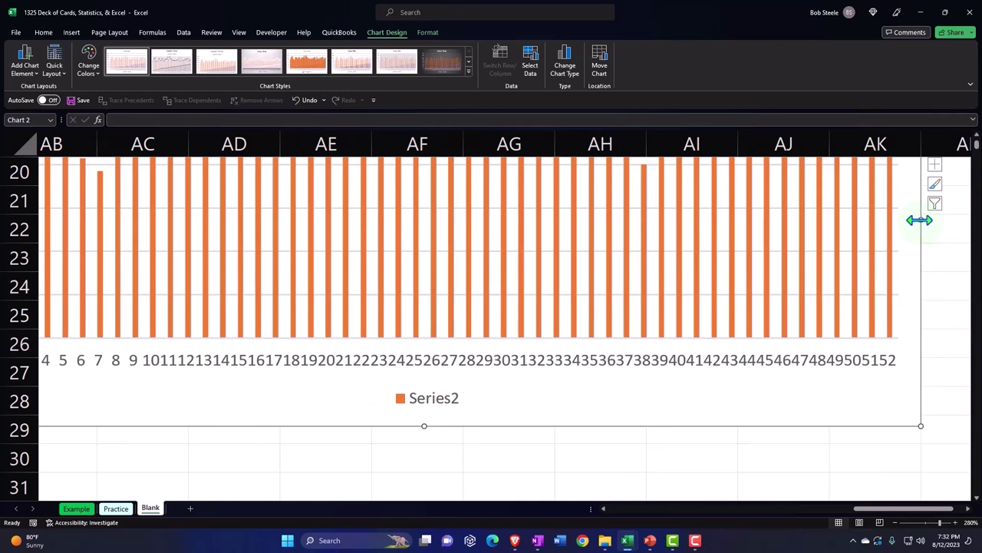
{"action": "left_click_drag", "start_coordinate": [895, 509], "coordinate": [940, 508]}
{"action": "left_click_drag", "start_coordinate": [902, 222], "coordinate": [931, 221]}
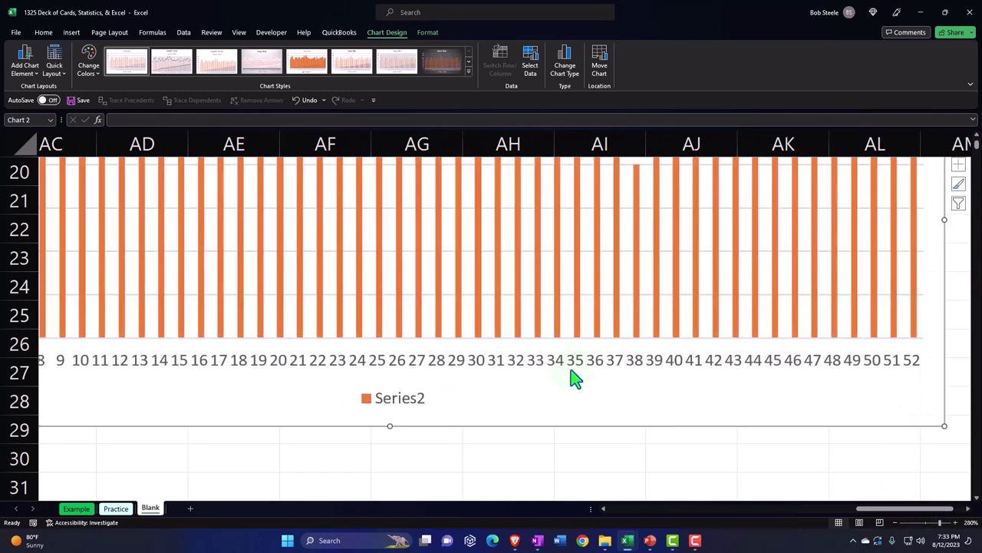
{"action": "left_click", "coordinate": [523, 461]}
Add data labels to the column chart's Series2 columns using the Inside End position.
{"action": "scroll", "coordinate": [523, 461], "scroll_direction": "down", "scroll_amount": 1}
{"action": "scroll", "coordinate": [524, 460], "scroll_direction": "down", "scroll_amount": 1}
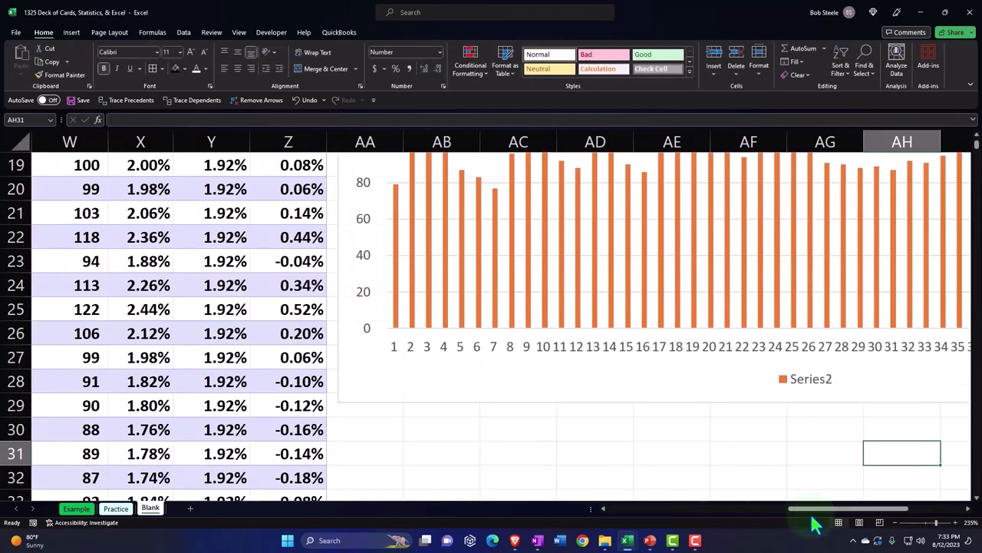
{"action": "left_click_drag", "start_coordinate": [851, 510], "coordinate": [888, 512]}
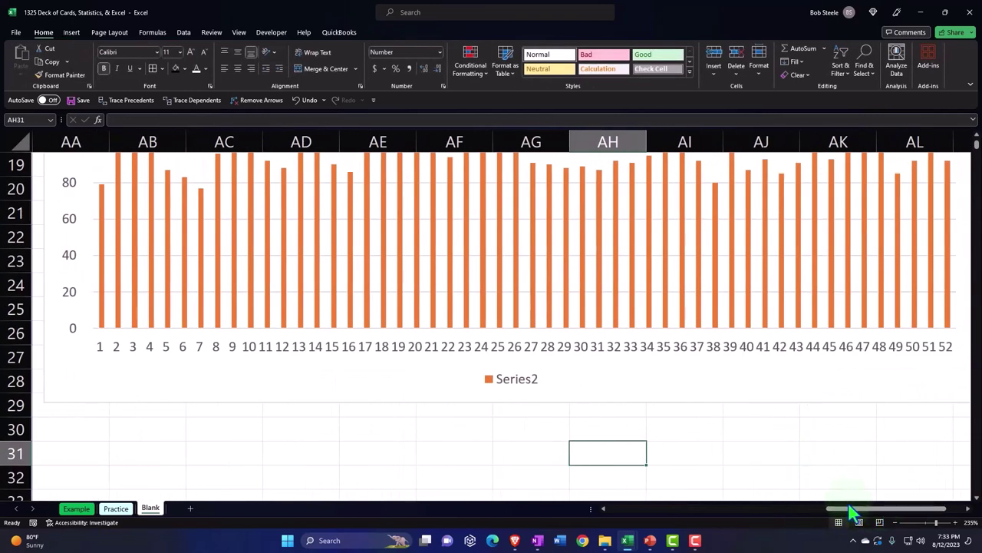
{"action": "scroll", "coordinate": [548, 352], "scroll_direction": "up", "scroll_amount": 1}
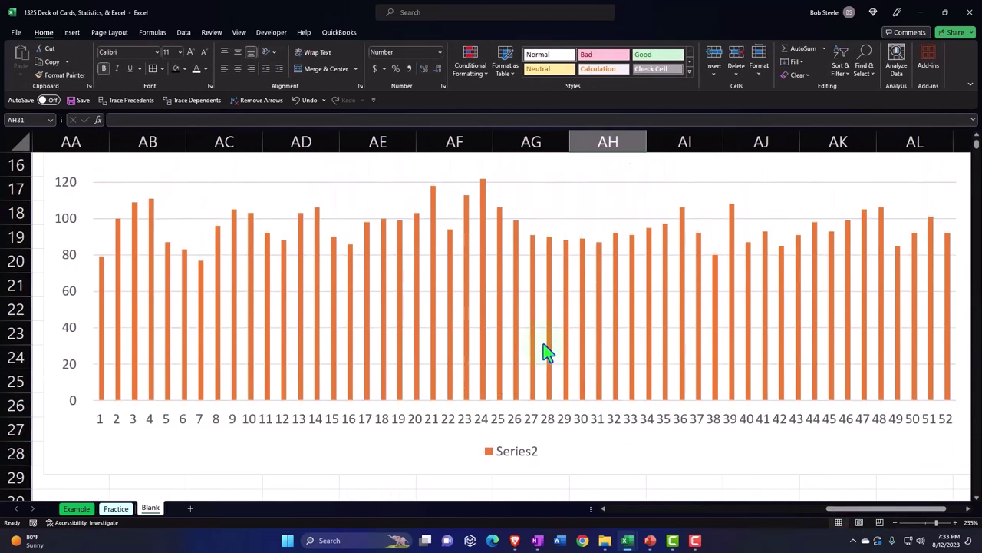
{"action": "left_click", "coordinate": [483, 277]}
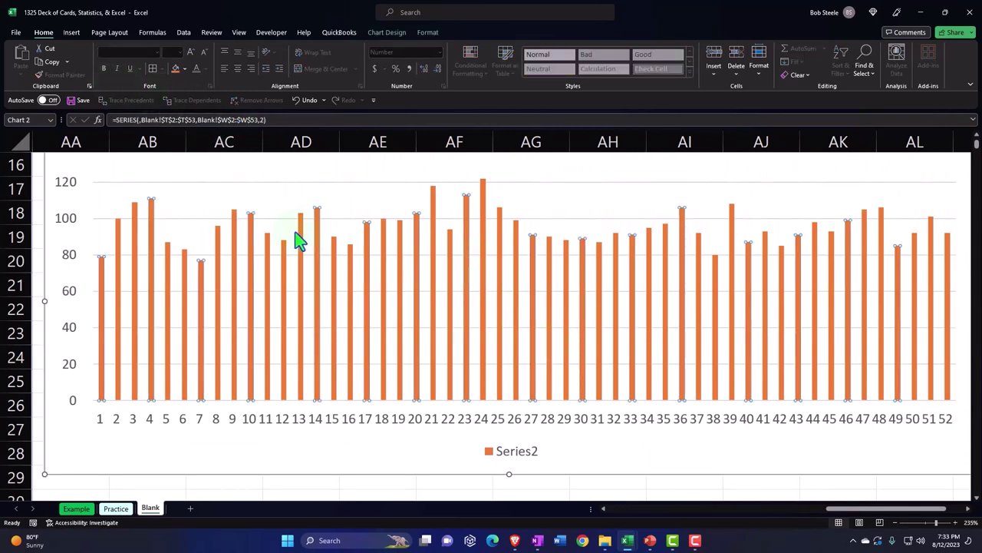
{"action": "left_click", "coordinate": [210, 193]}
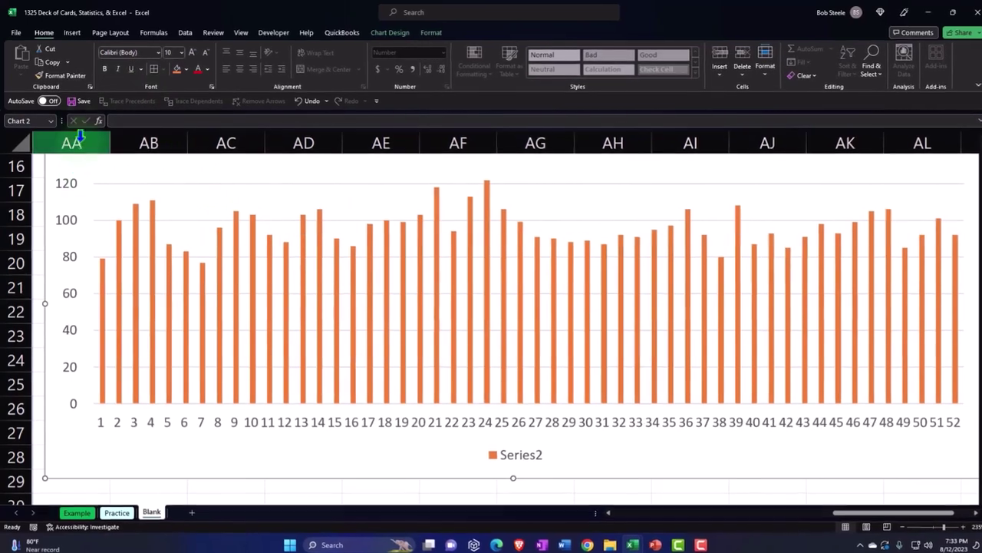
{"action": "left_click", "coordinate": [395, 34]}
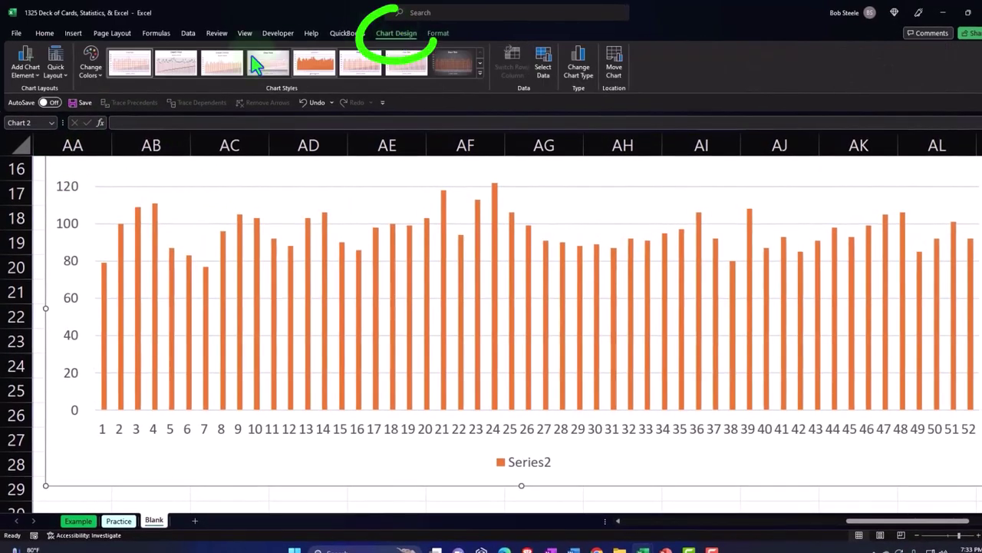
{"action": "left_click", "coordinate": [29, 68]}
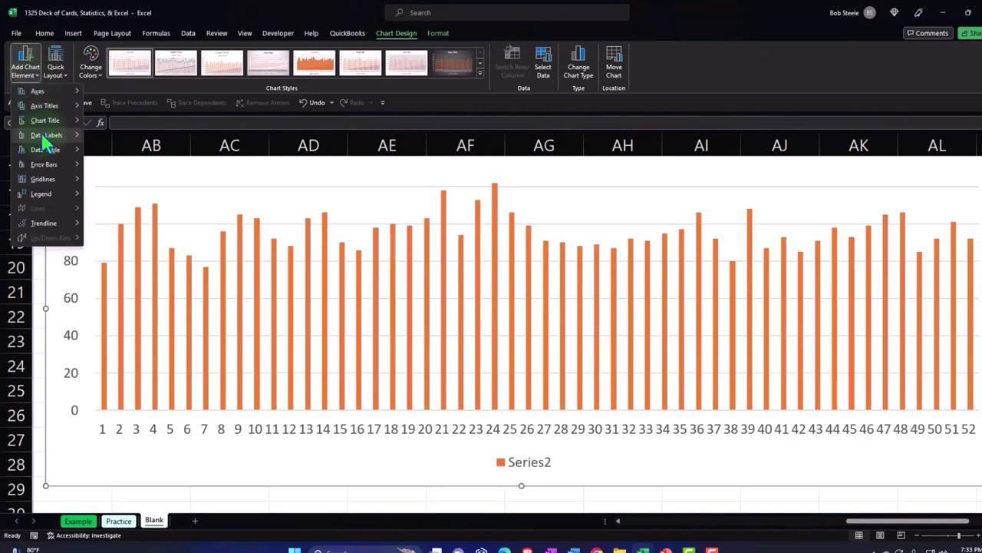
{"action": "mouse_move", "coordinate": [46, 137]}
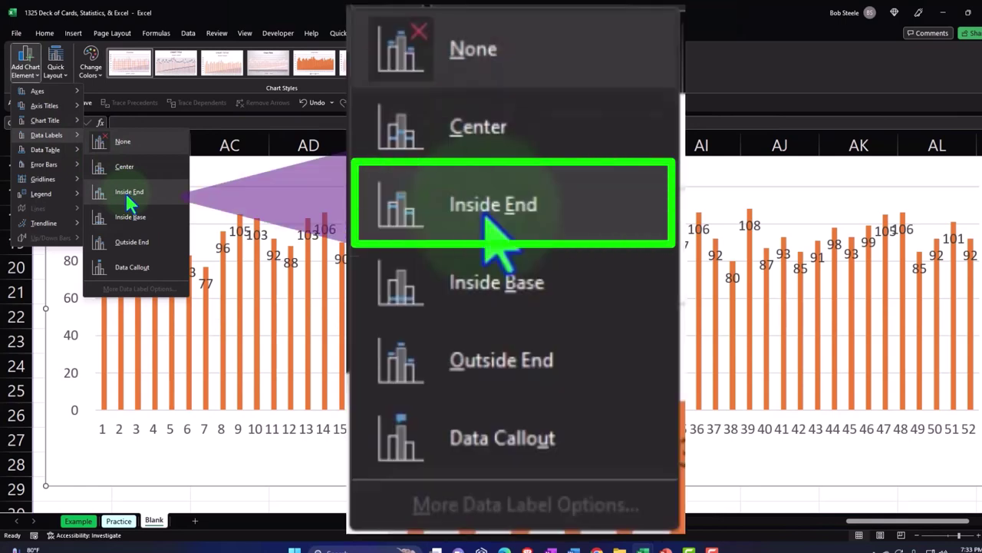
{"action": "left_click", "coordinate": [128, 192]}
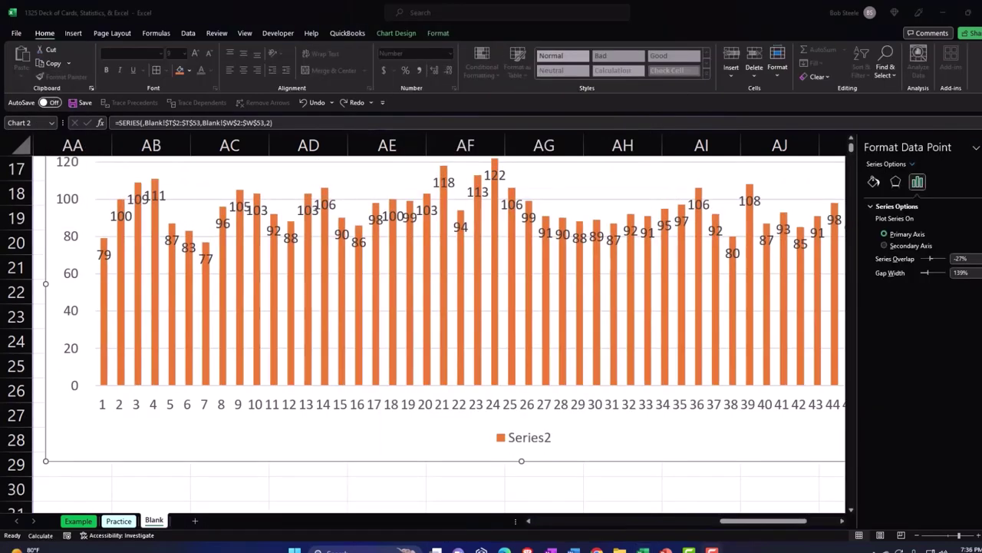
Delete the Series2 legend from beneath the column chart.
{"action": "left_click", "coordinate": [528, 443]}
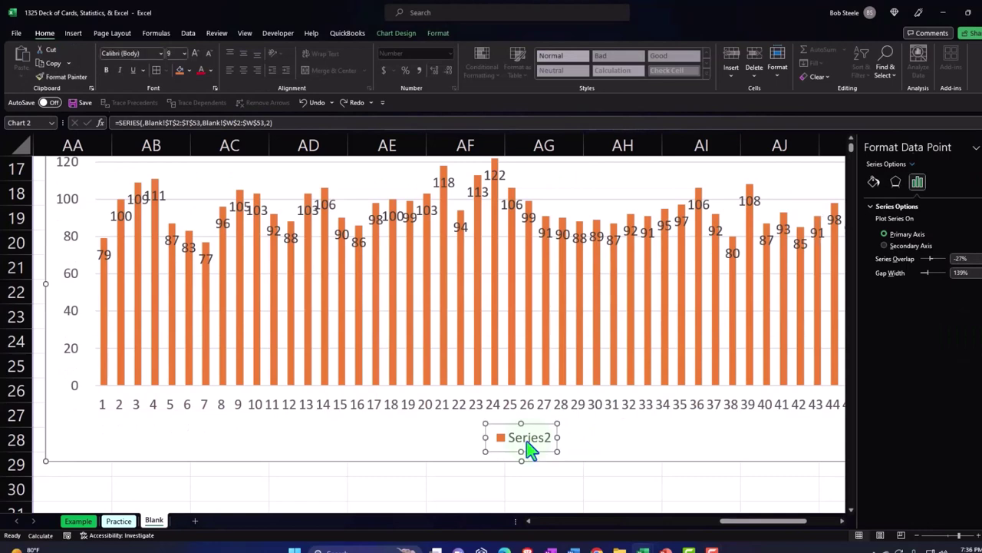
{"action": "key", "text": "Delete"}
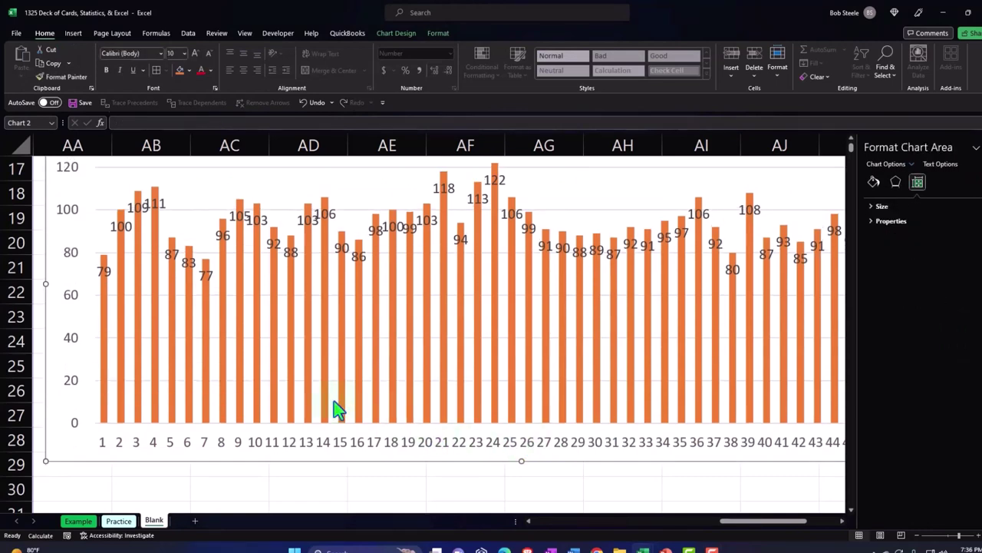
{"action": "scroll", "coordinate": [335, 409], "scroll_direction": "up", "scroll_amount": 5}
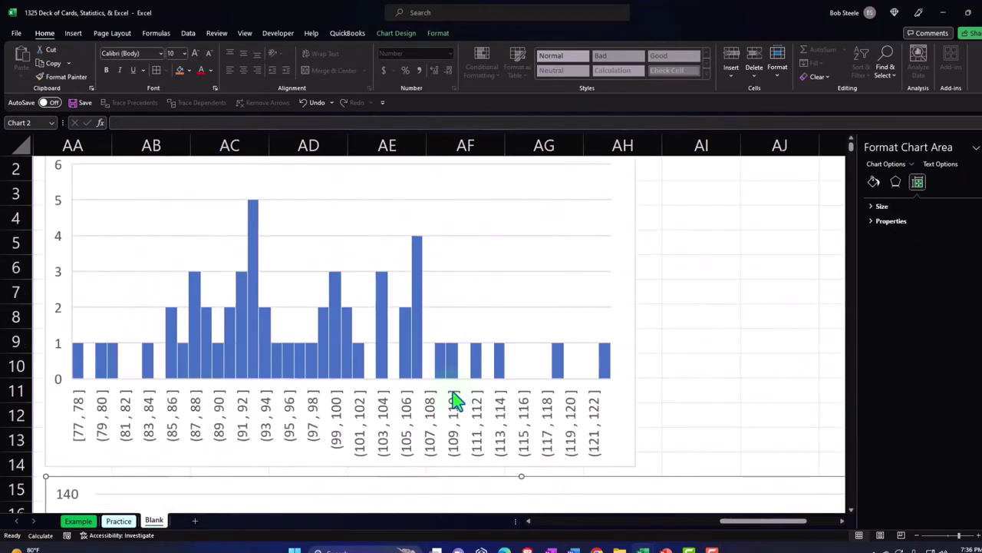
Widen the histogram chart above the column chart until its right edge sits just past column AL.
{"action": "left_click", "coordinate": [584, 298]}
{"action": "left_click_drag", "start_coordinate": [634, 288], "coordinate": [812, 289]}
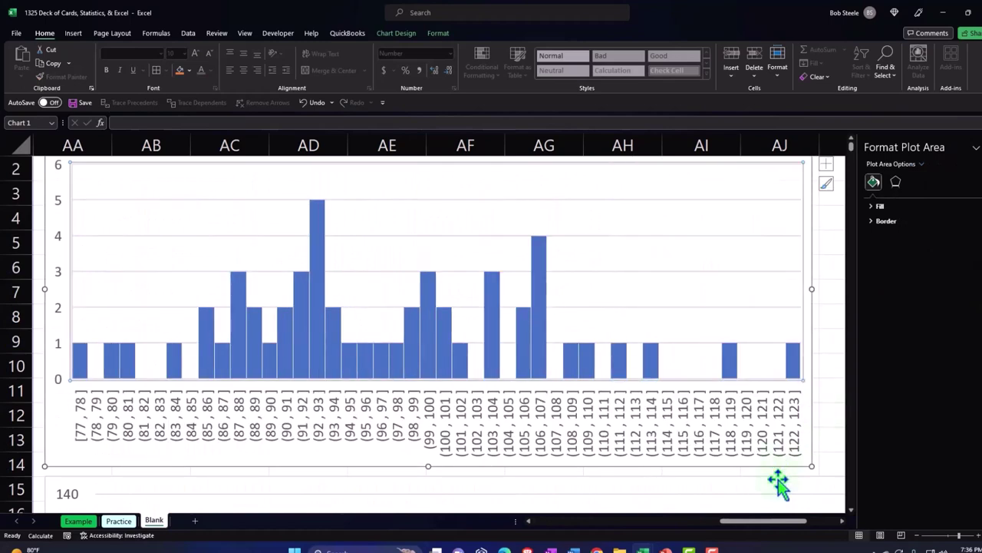
{"action": "left_click_drag", "start_coordinate": [783, 522], "coordinate": [815, 522]}
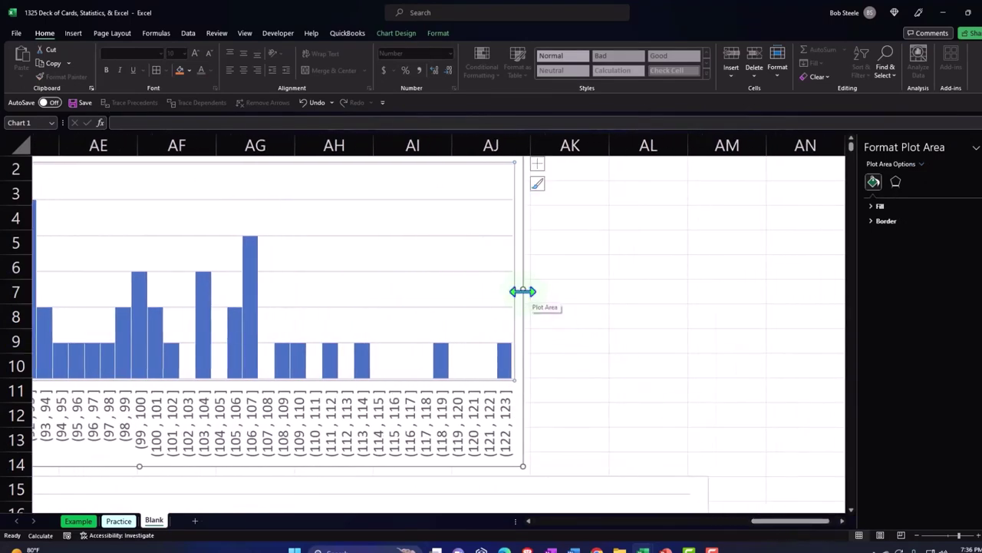
{"action": "left_click_drag", "start_coordinate": [523, 291], "coordinate": [691, 294]}
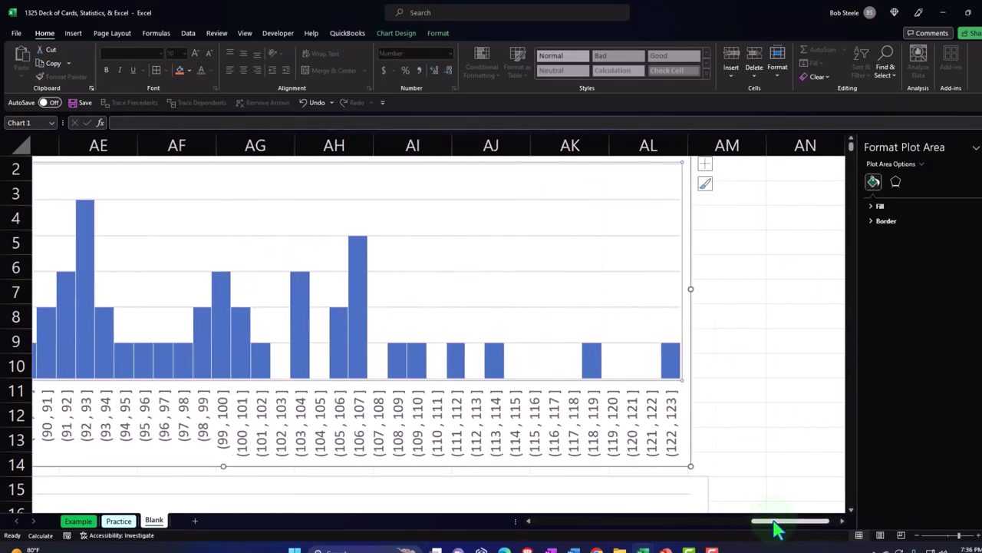
{"action": "left_click_drag", "start_coordinate": [775, 522], "coordinate": [729, 522]}
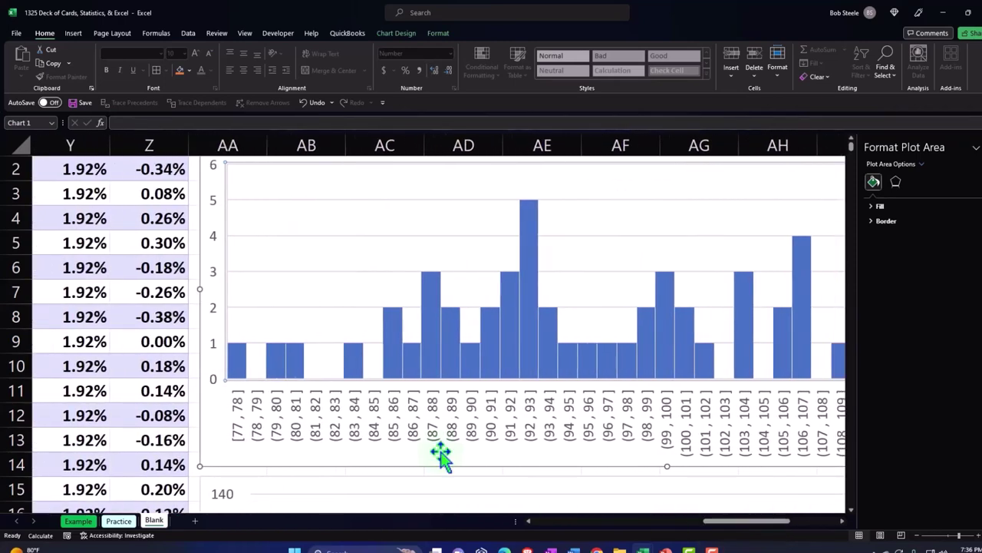
In cell AB32, below the column chart, calculate the expected count per card as 5000 multiplied by the table's Actual percentage in Y32.
{"action": "scroll", "coordinate": [438, 455], "scroll_direction": "down", "scroll_amount": 3}
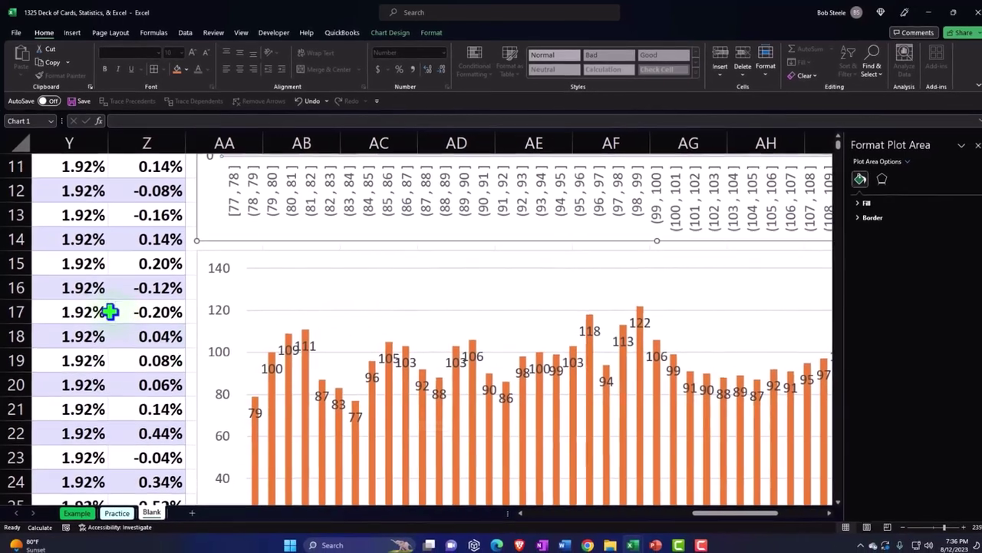
{"action": "left_click", "coordinate": [100, 321]}
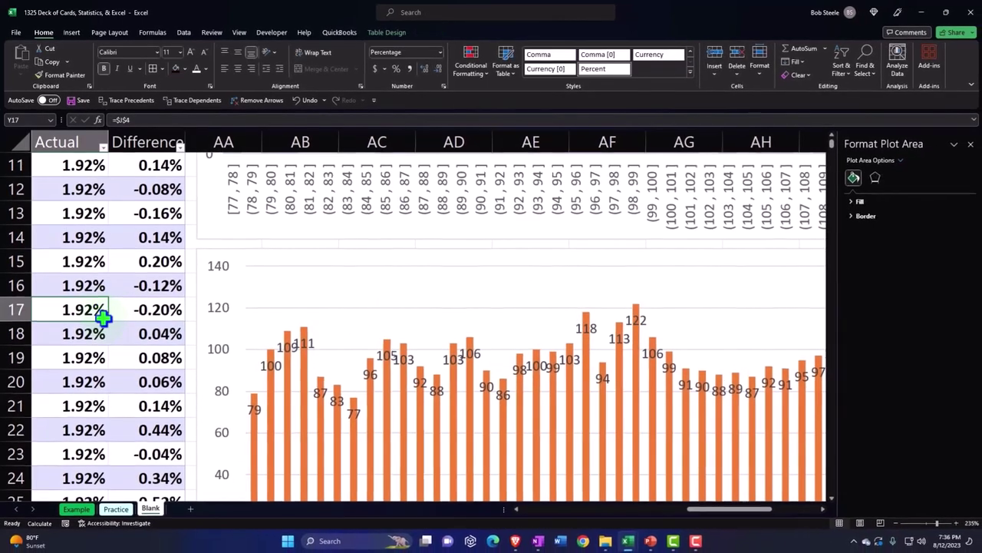
{"action": "scroll", "coordinate": [104, 321], "scroll_direction": "up", "scroll_amount": 3}
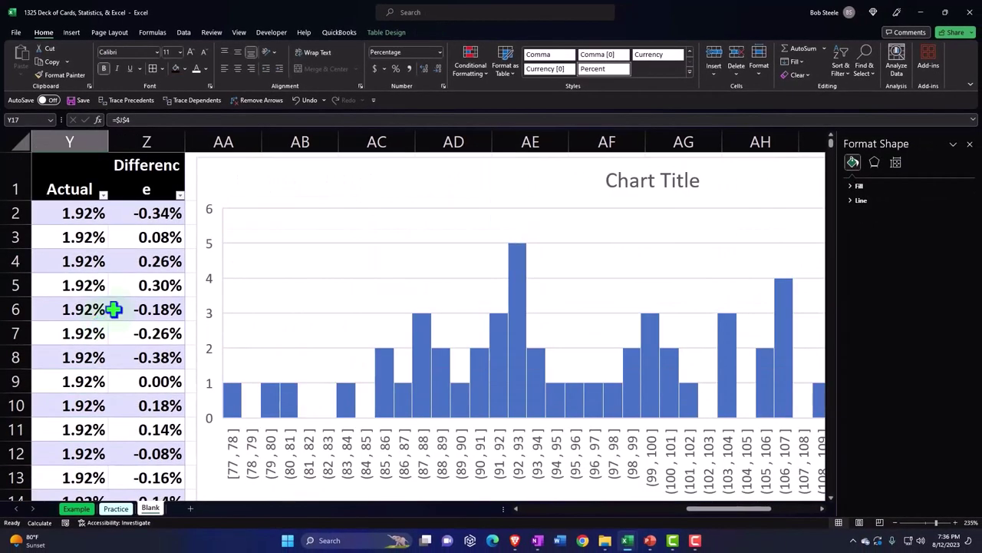
{"action": "scroll", "coordinate": [94, 224], "scroll_direction": "down", "scroll_amount": 9}
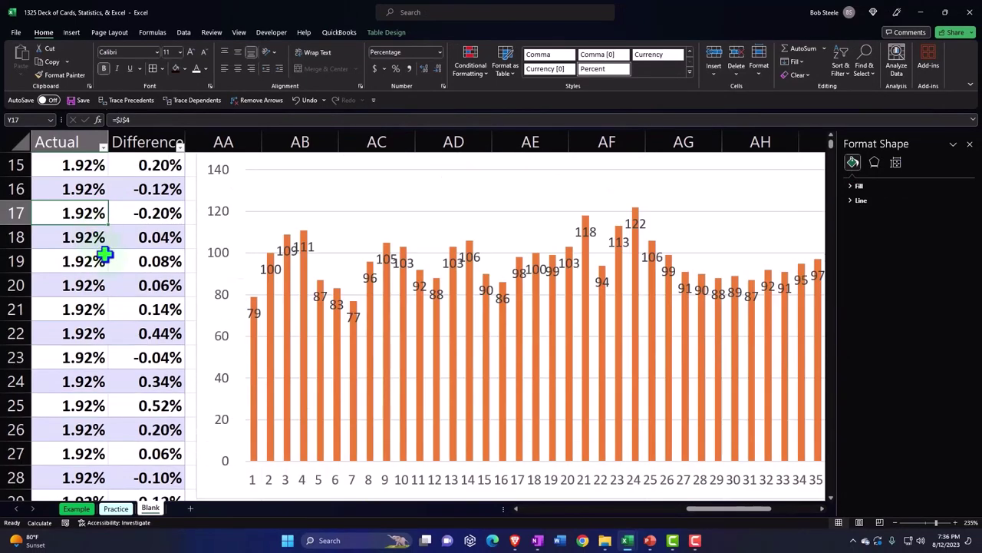
{"action": "left_click", "coordinate": [279, 293]}
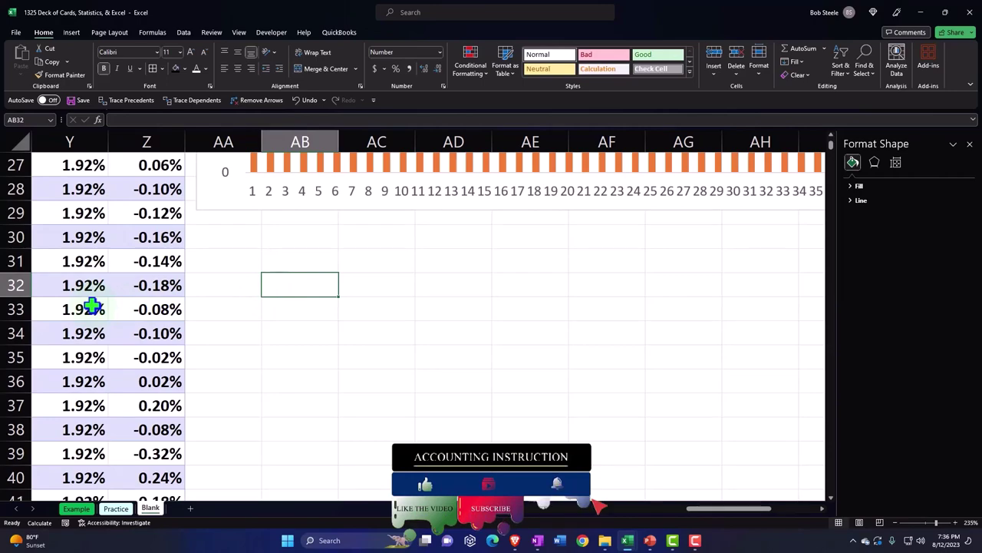
{"action": "type", "text": "=5000"}
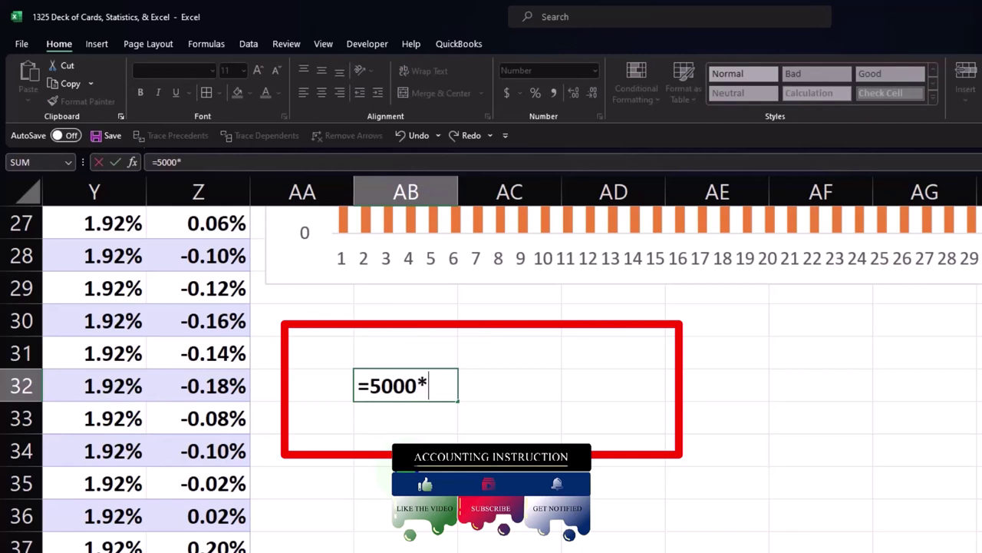
{"action": "type", "text": "*"}
{"action": "key", "text": "Down"}
{"action": "key", "text": "Down"}
{"action": "key", "text": "Left"}
{"action": "key", "text": "Left"}
{"action": "key", "text": "Left"}
{"action": "key", "text": "Up"}
{"action": "key", "text": "Up"}
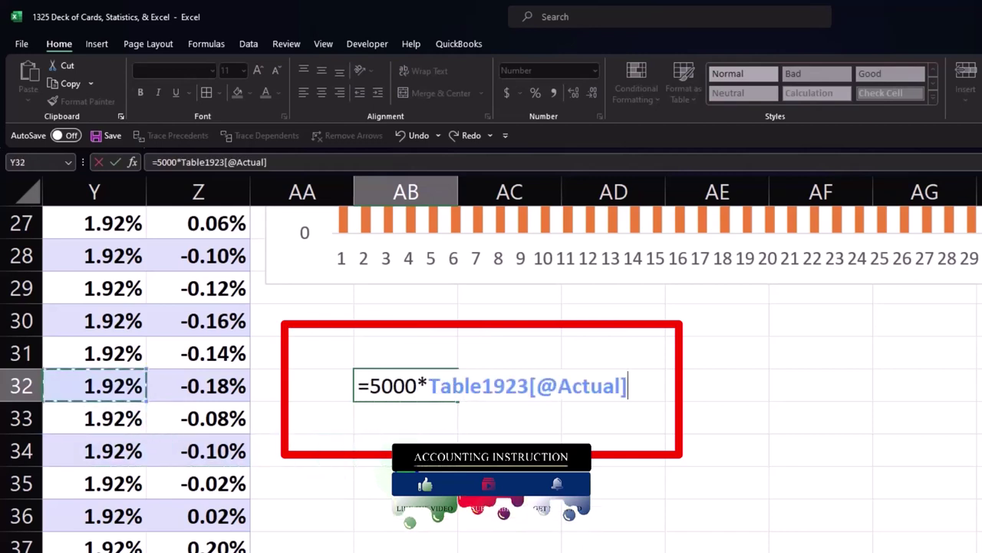
{"action": "key", "text": "Return"}
{"action": "key", "text": "Up"}
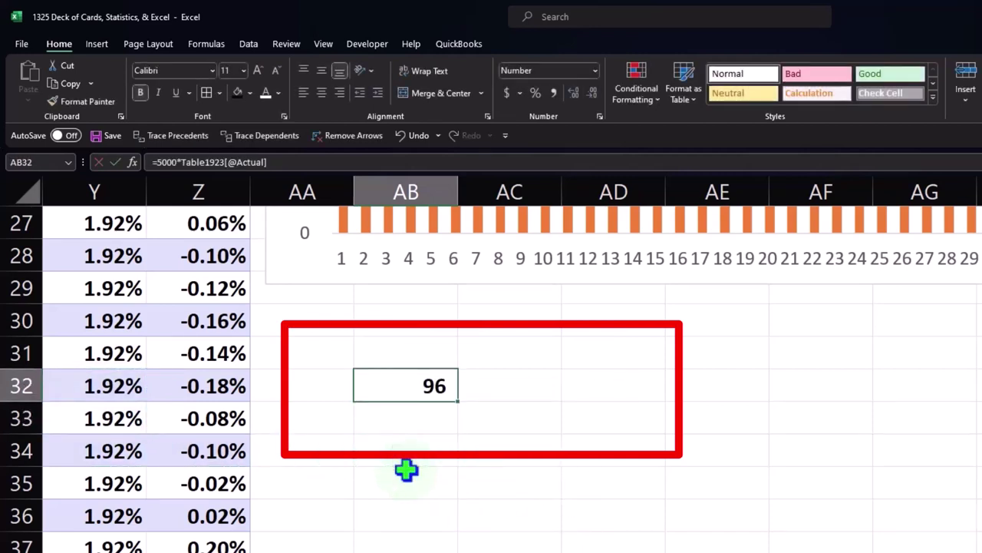
Move the expected count from AB32 to AC32 and label it "Expected" in AB32.
{"action": "left_click_drag", "start_coordinate": [453, 379], "coordinate": [487, 394]}
{"action": "left_click", "coordinate": [418, 392]}
{"action": "type", "text": "Expected"}
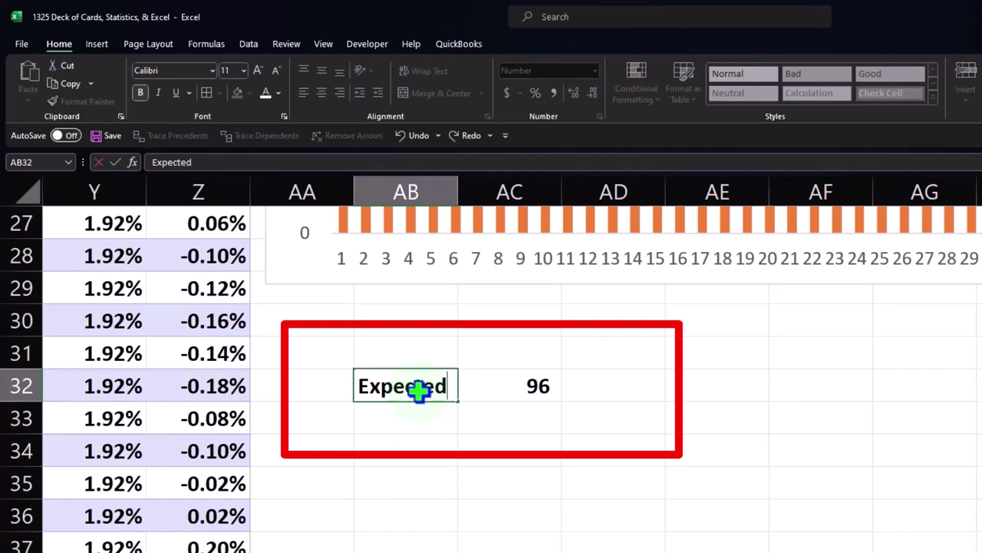
{"action": "key", "text": "Return"}
Format cells AB32:AC32 with the recently used light blue fill and borders around each cell.
{"action": "left_click_drag", "start_coordinate": [430, 386], "coordinate": [478, 386]}
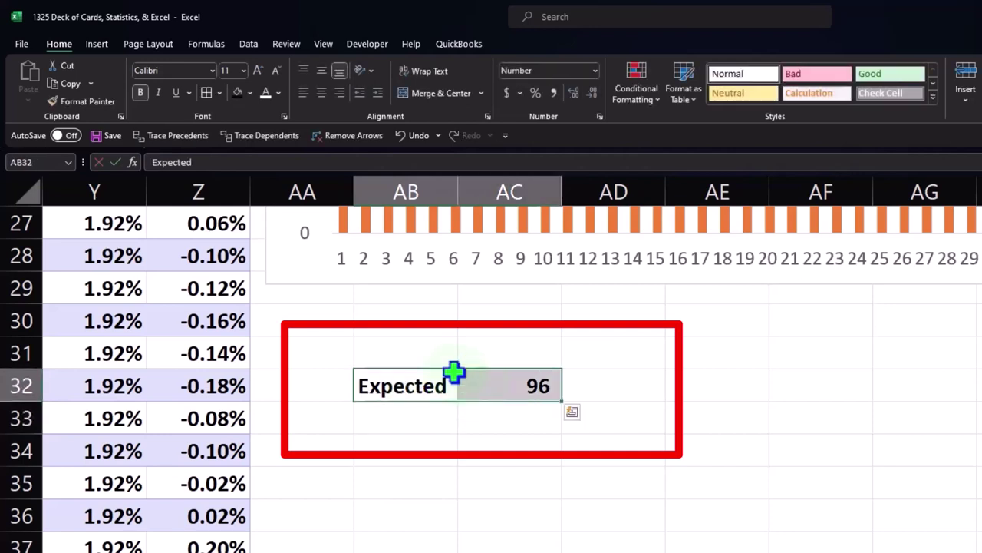
{"action": "left_click", "coordinate": [249, 92]}
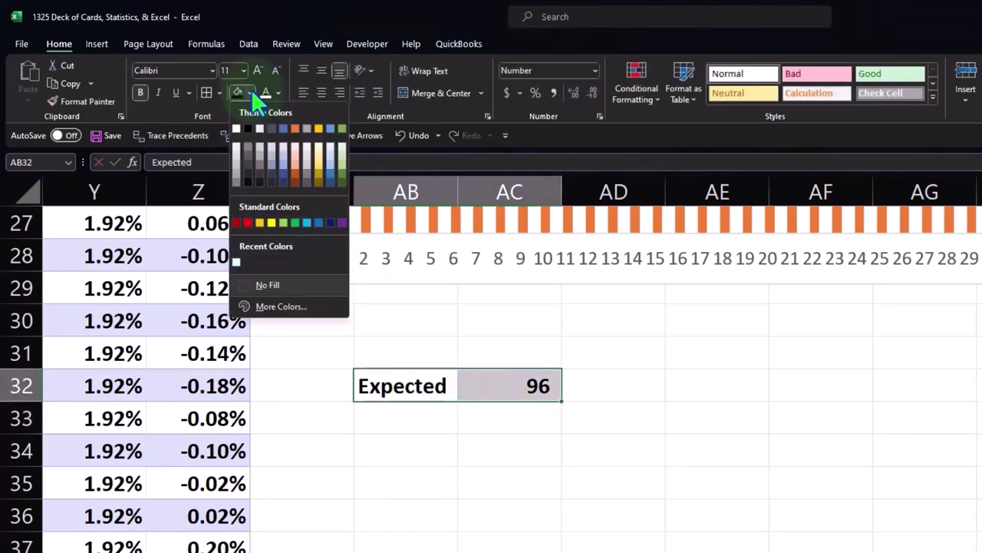
{"action": "left_click", "coordinate": [236, 262]}
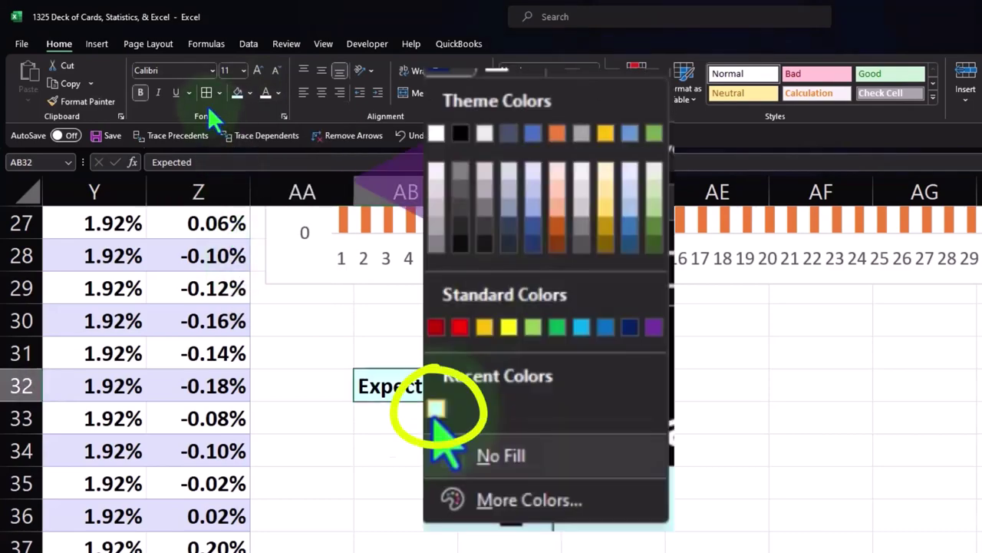
{"action": "left_click", "coordinate": [757, 480]}
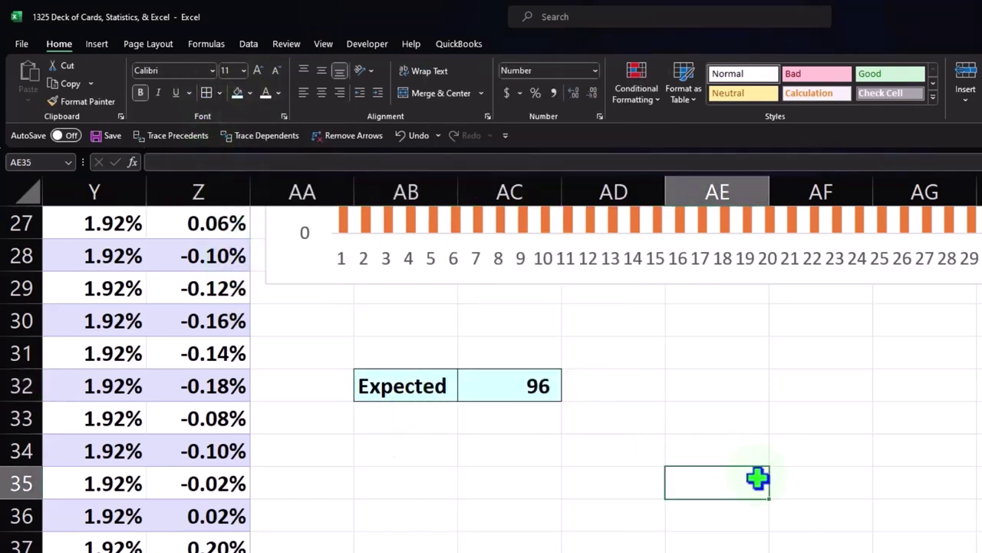
Examine the column chart's labelled counts across to card 52 against the expected count.
{"action": "scroll", "coordinate": [757, 478], "scroll_direction": "up", "scroll_amount": 2}
{"action": "scroll", "coordinate": [758, 478], "scroll_direction": "up", "scroll_amount": 2}
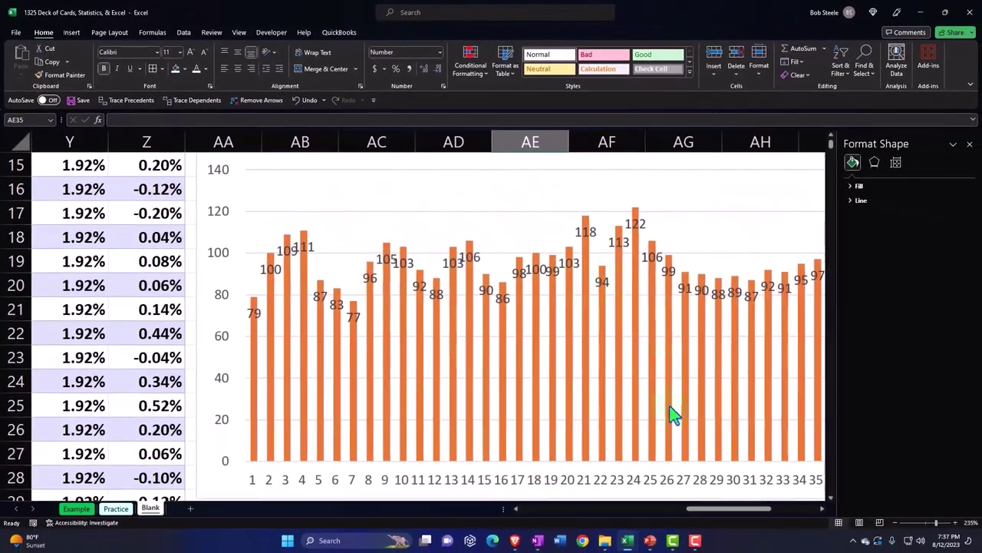
{"action": "left_click_drag", "start_coordinate": [713, 517], "coordinate": [754, 517]}
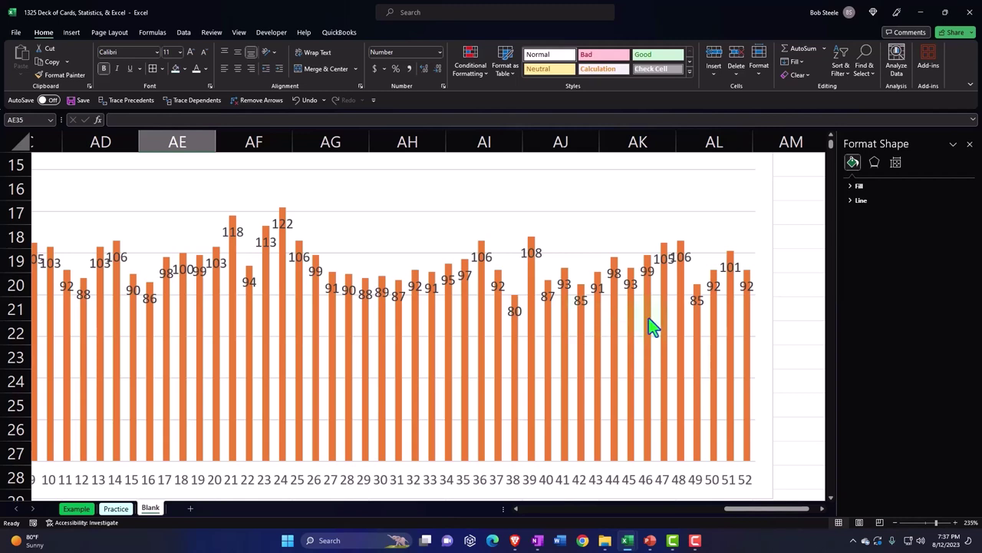
{"action": "mouse_move", "coordinate": [651, 326]}
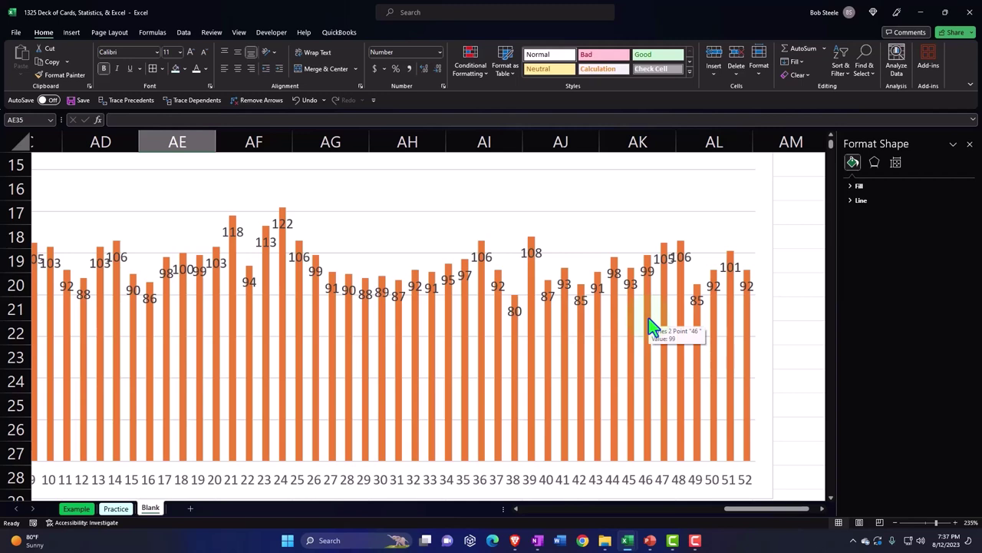